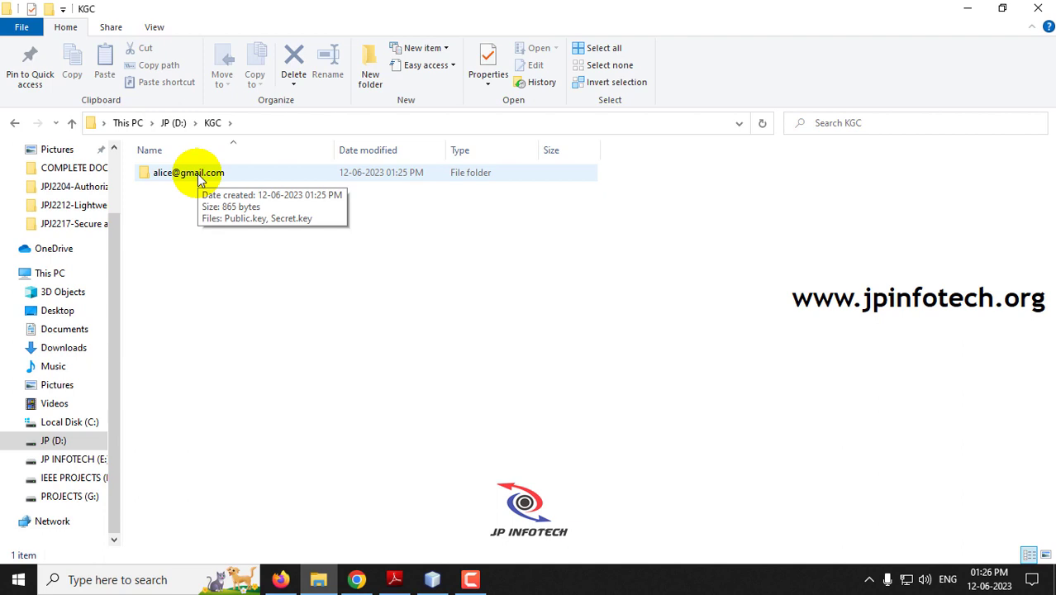
Step: Check the staff member's Public.key and Secret.key files in the KGC folder, then return to the browser
double_click(197, 175)
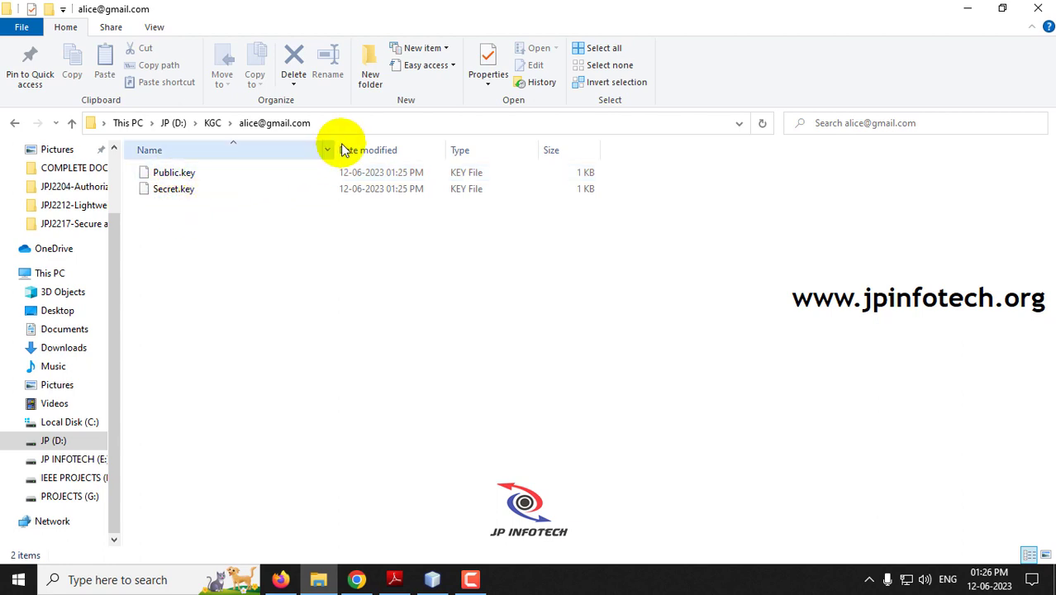
left_click(212, 123)
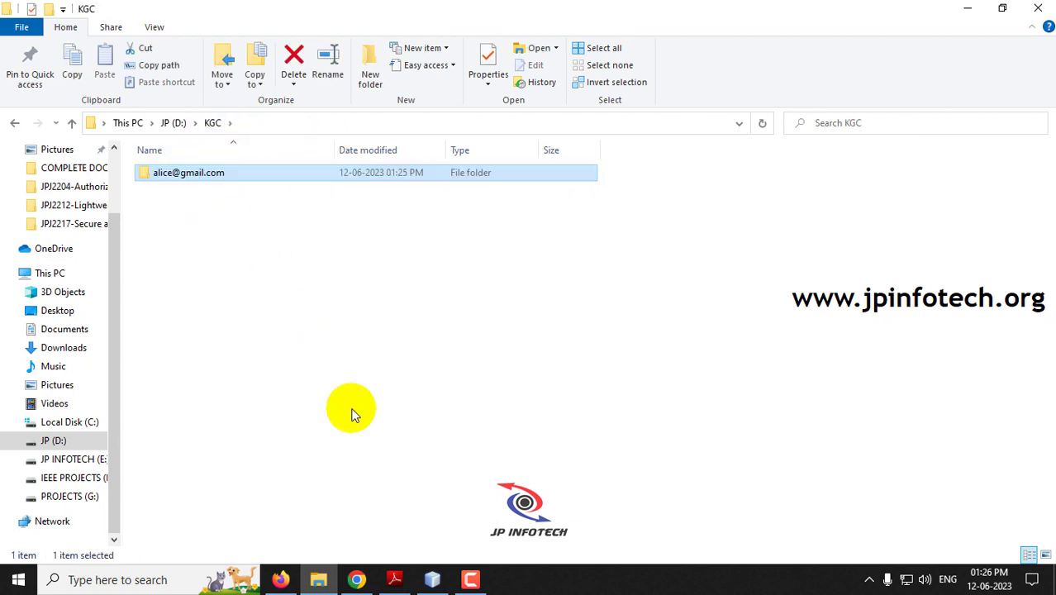
left_click(356, 579)
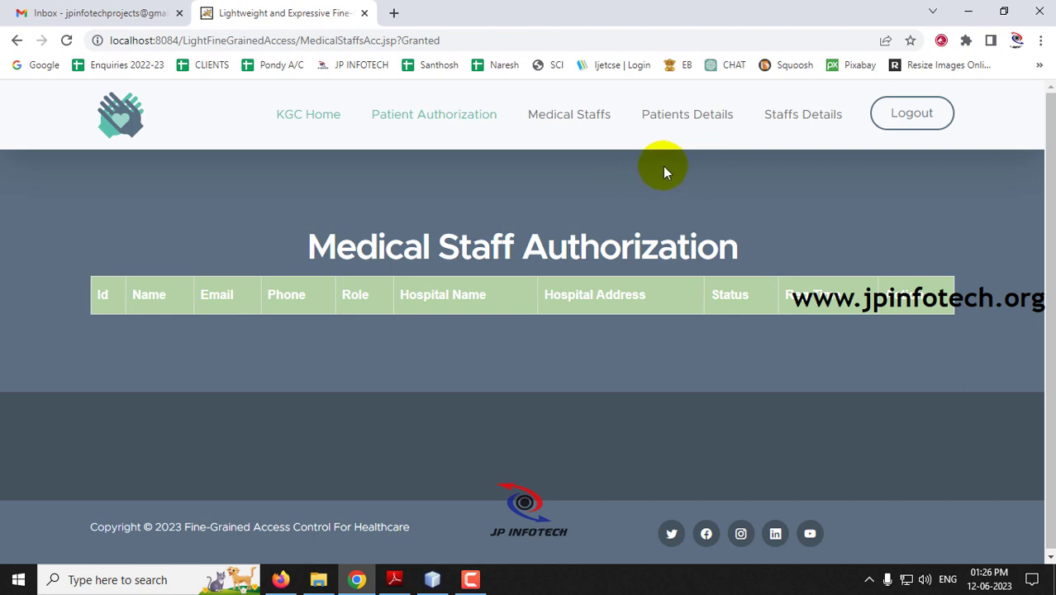
Step: Confirm the doctor's status reads Active in Staffs Details, then log out of the admin account
left_click_drag(299, 242, 736, 245)
left_click(814, 120)
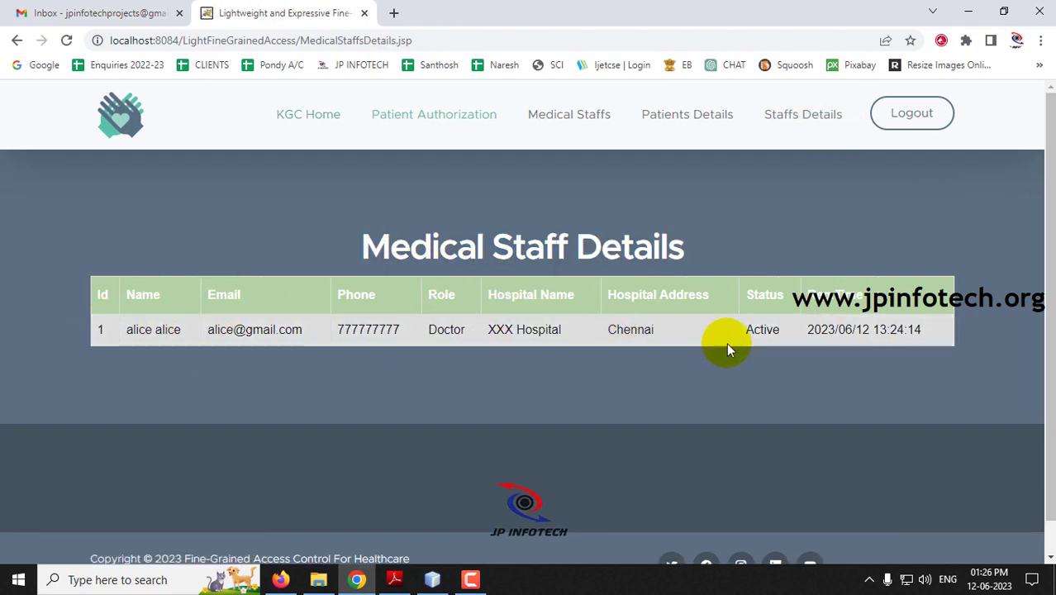
left_click_drag(748, 329, 793, 328)
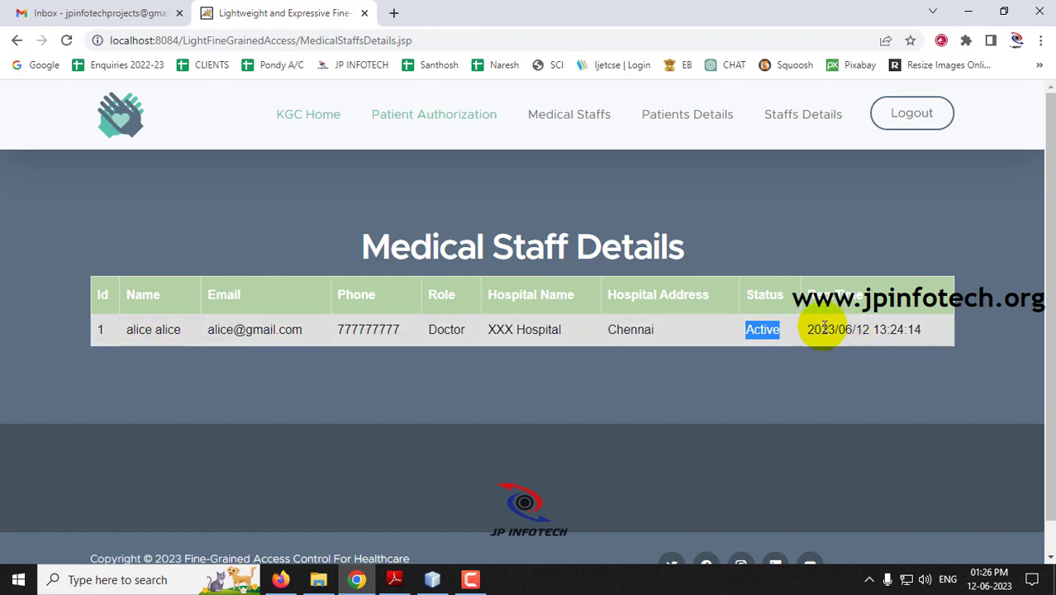
left_click(923, 121)
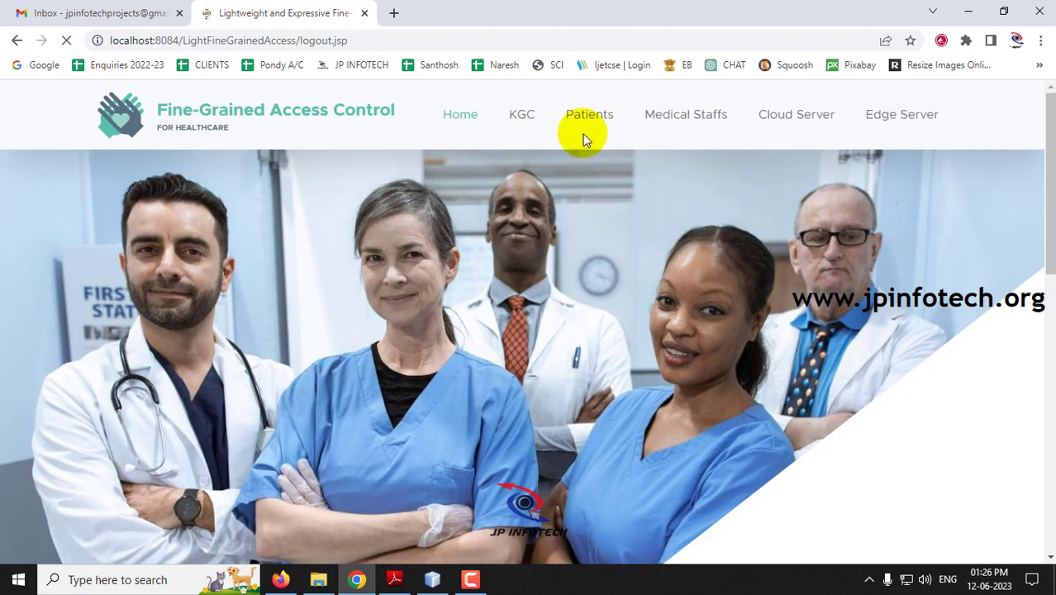
Step: Log in as the doctor with their e-mail and password, and dismiss the success and password alerts
left_click(685, 124)
scroll(625, 261, "down", 2)
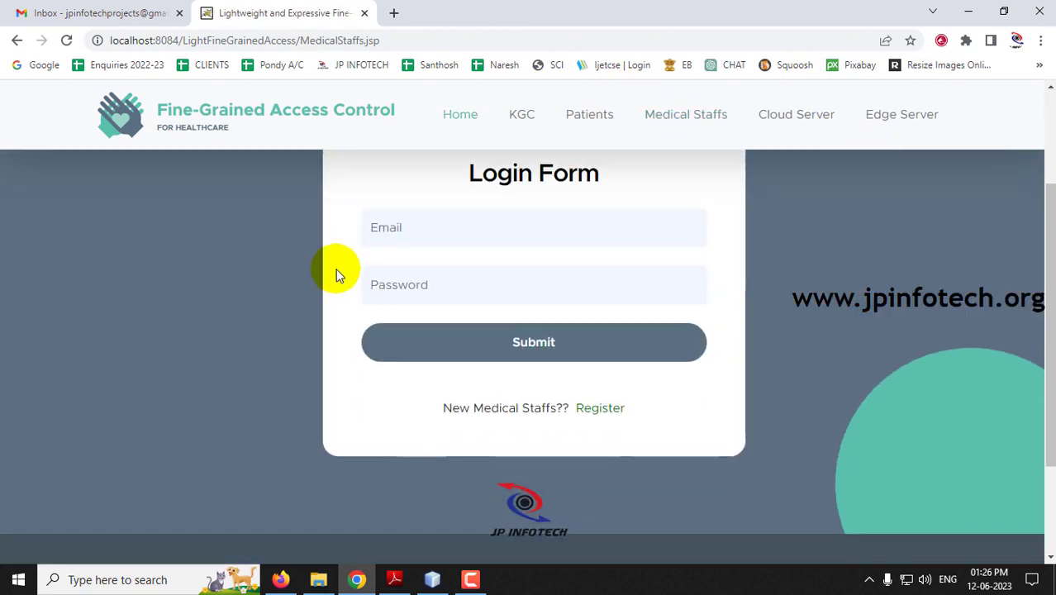
left_click(448, 223)
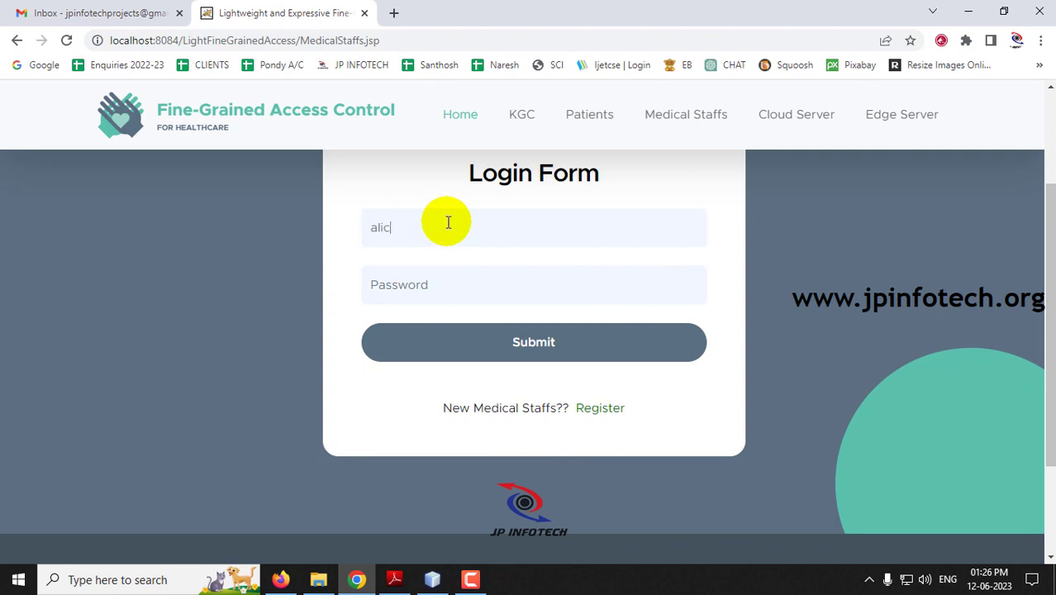
key("Tab")
type("1")
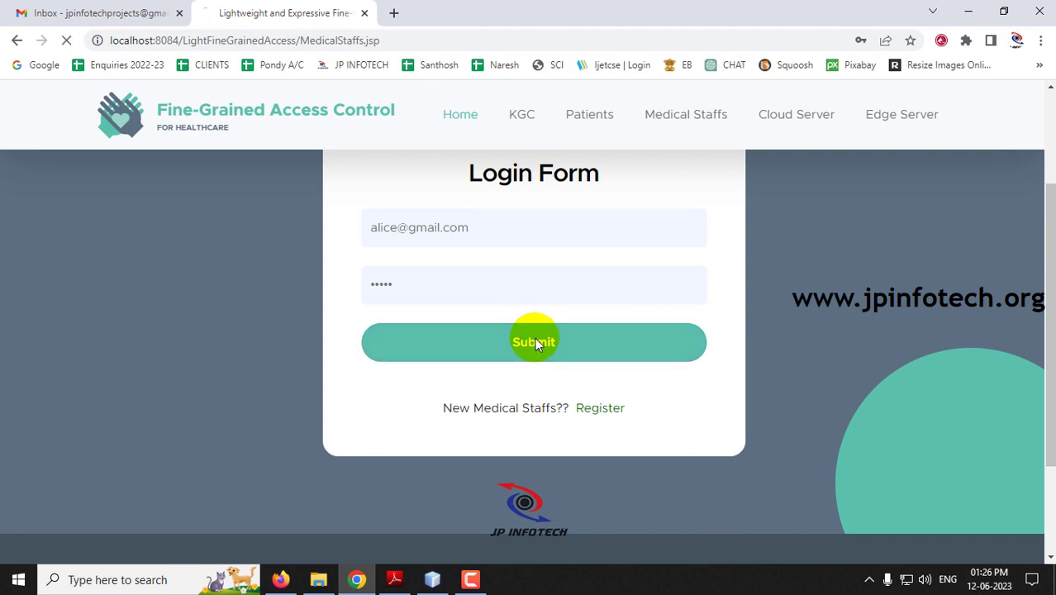
left_click(533, 338)
left_click(661, 128)
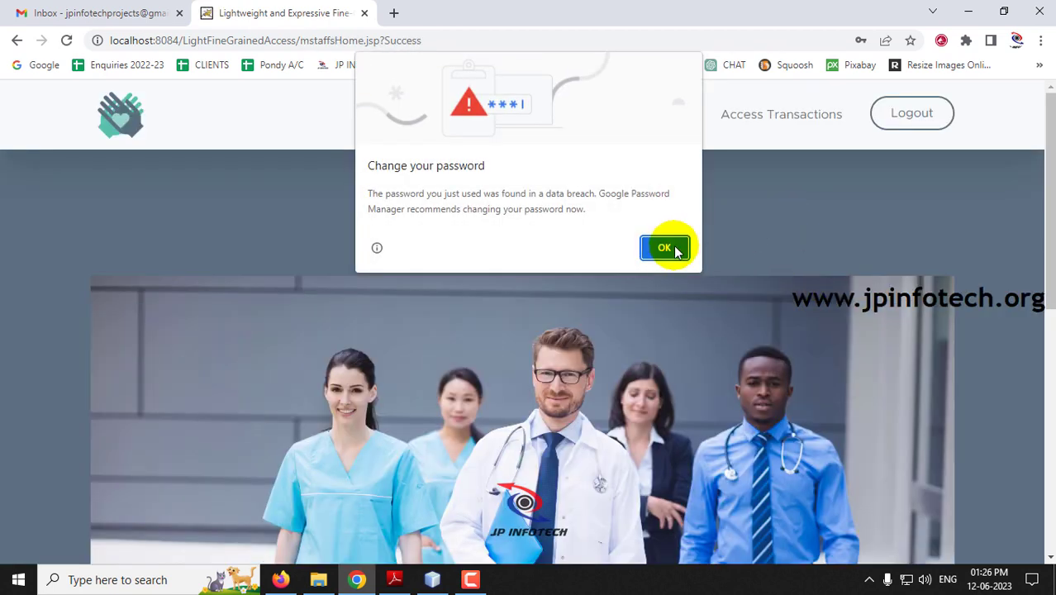
left_click(665, 247)
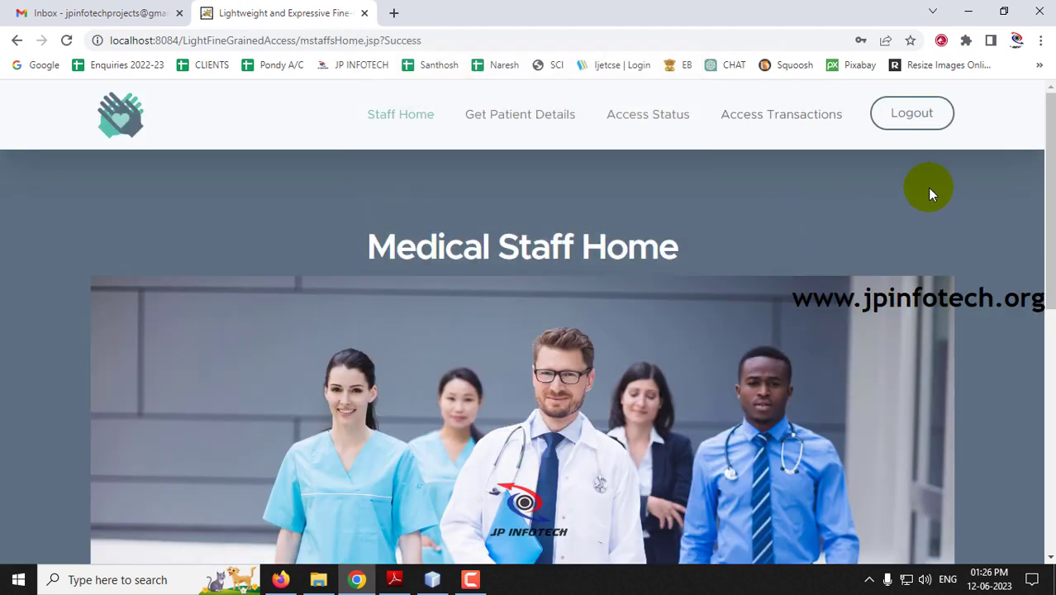
Step: Review the empty Access Status and Access Transactions pages, then log out to the Medical Staffs login
left_click_drag(357, 258, 915, 330)
scroll(915, 329, "down", 2)
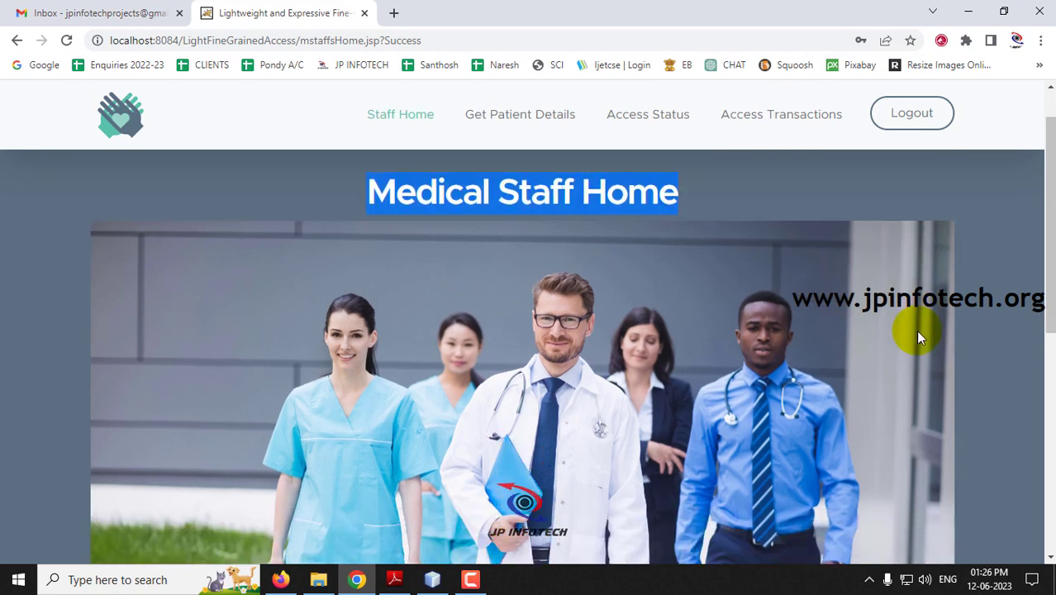
scroll(916, 329, "up", 2)
left_click(559, 118)
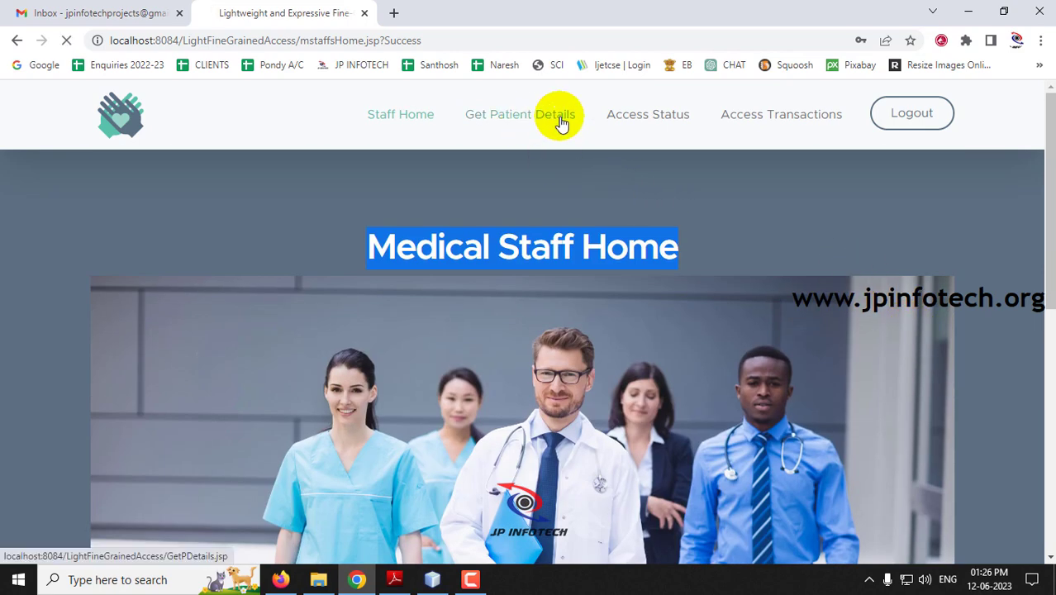
left_click(667, 123)
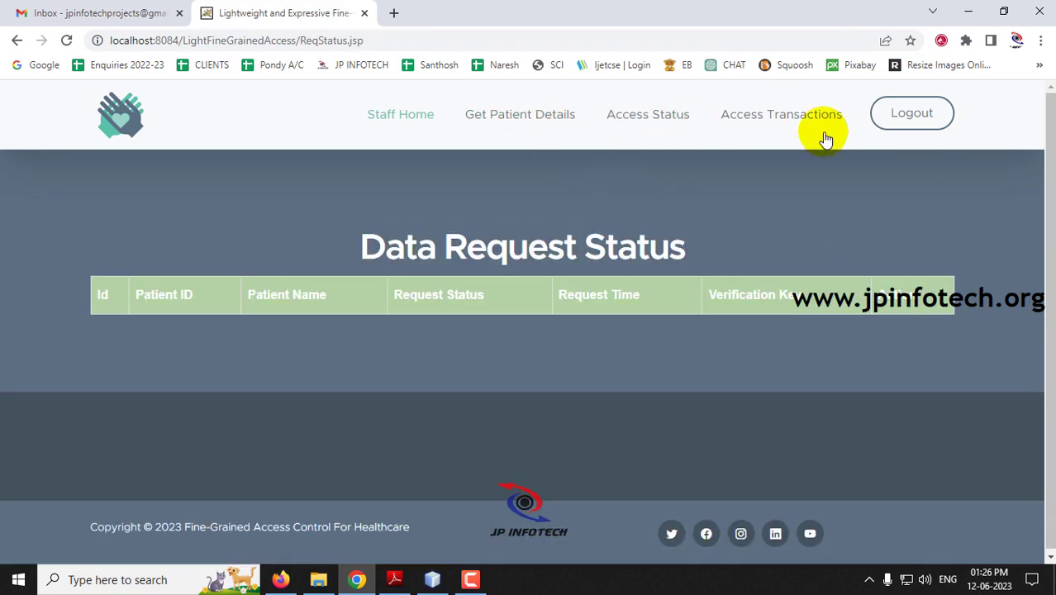
left_click(814, 132)
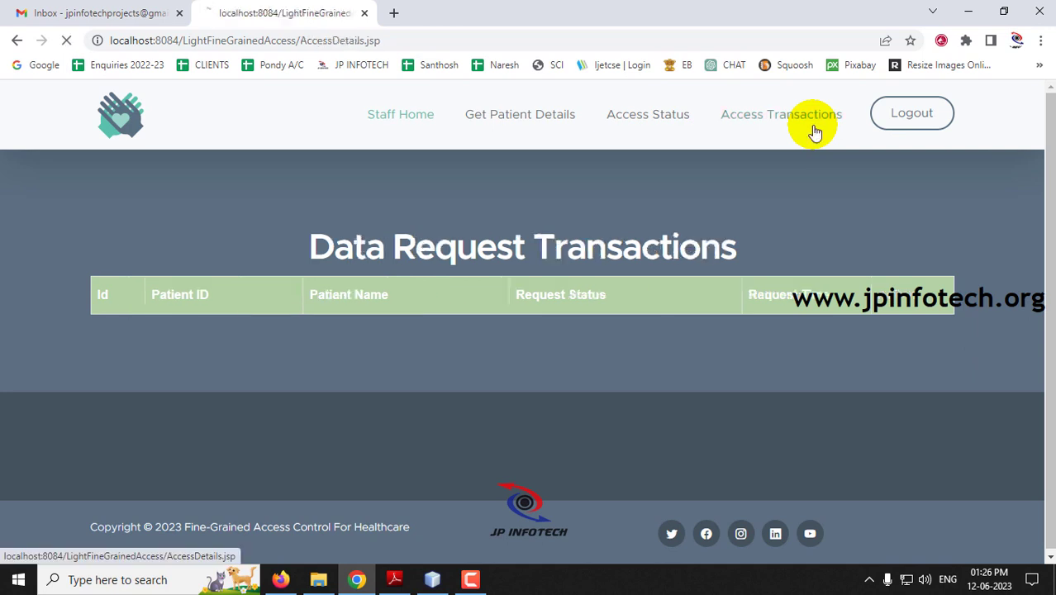
left_click(912, 115)
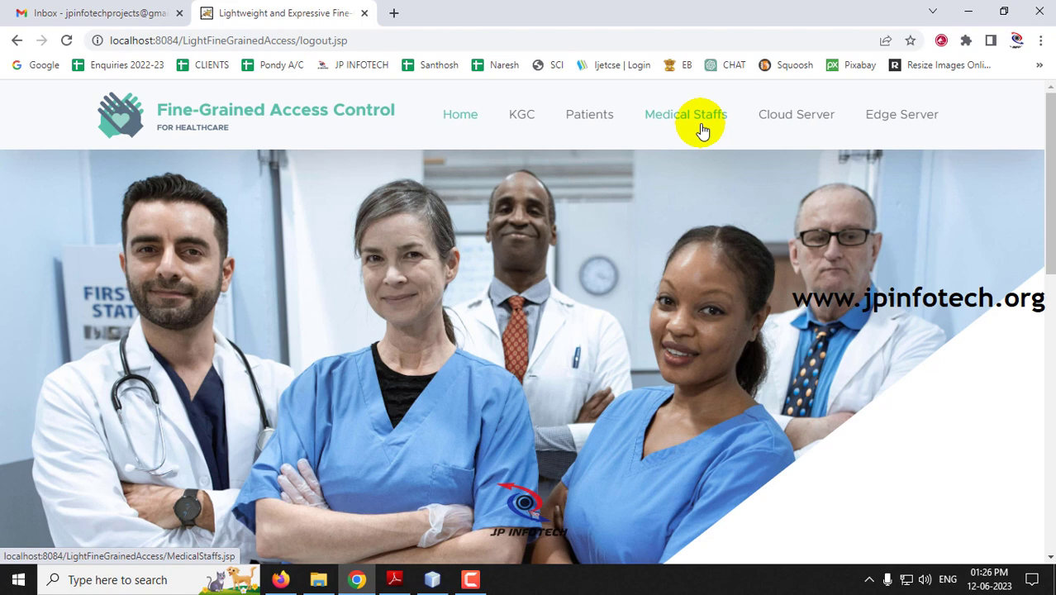
left_click(696, 131)
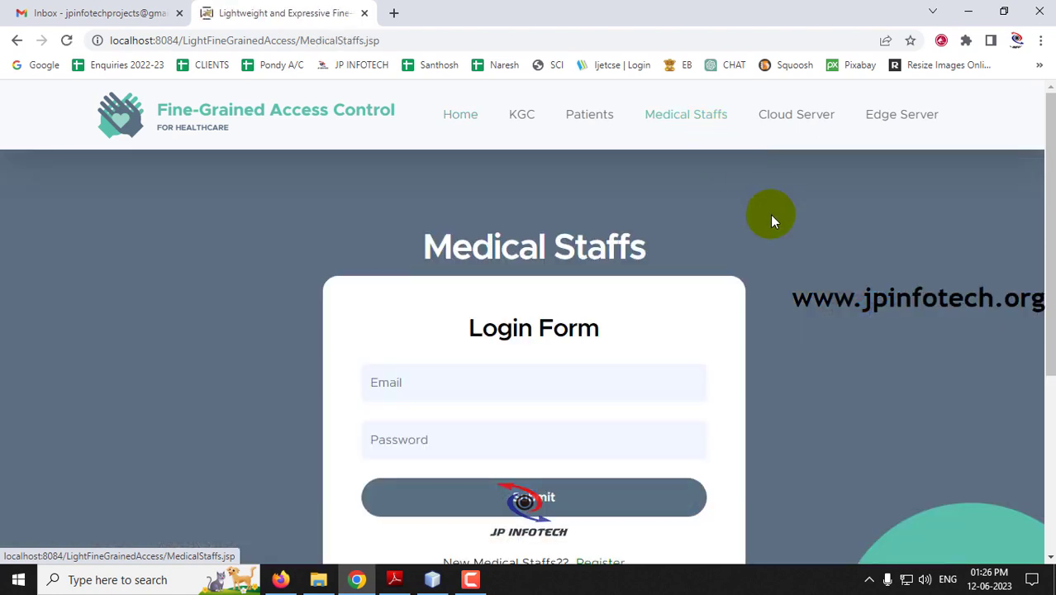
Step: Fill the staff registration form with names, contact details, an already-used e-mail, hospital name and address
scroll(757, 235, "down", 2)
left_click(611, 410)
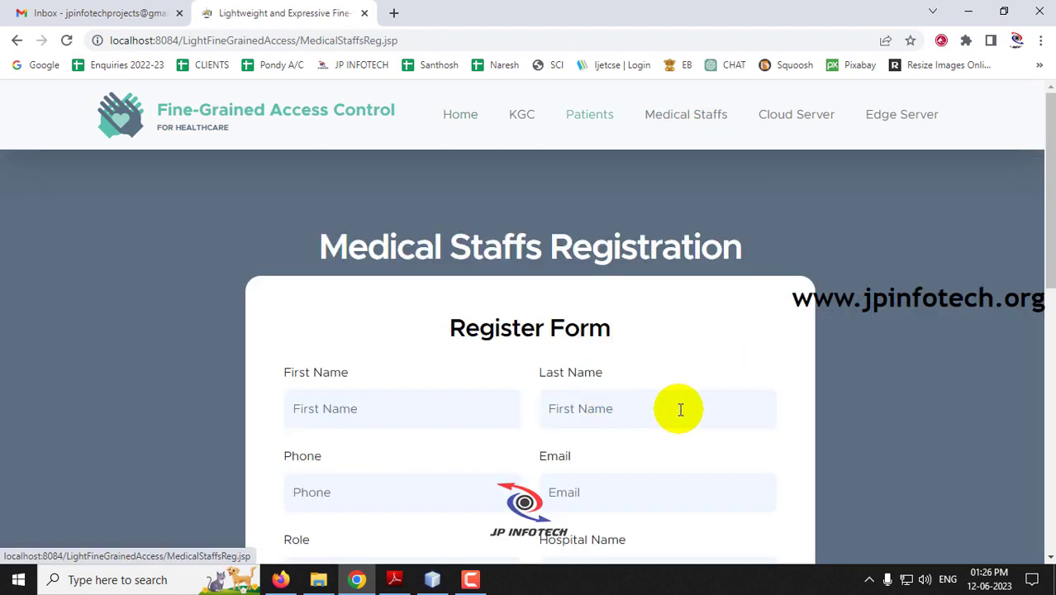
scroll(646, 365, "down", 2)
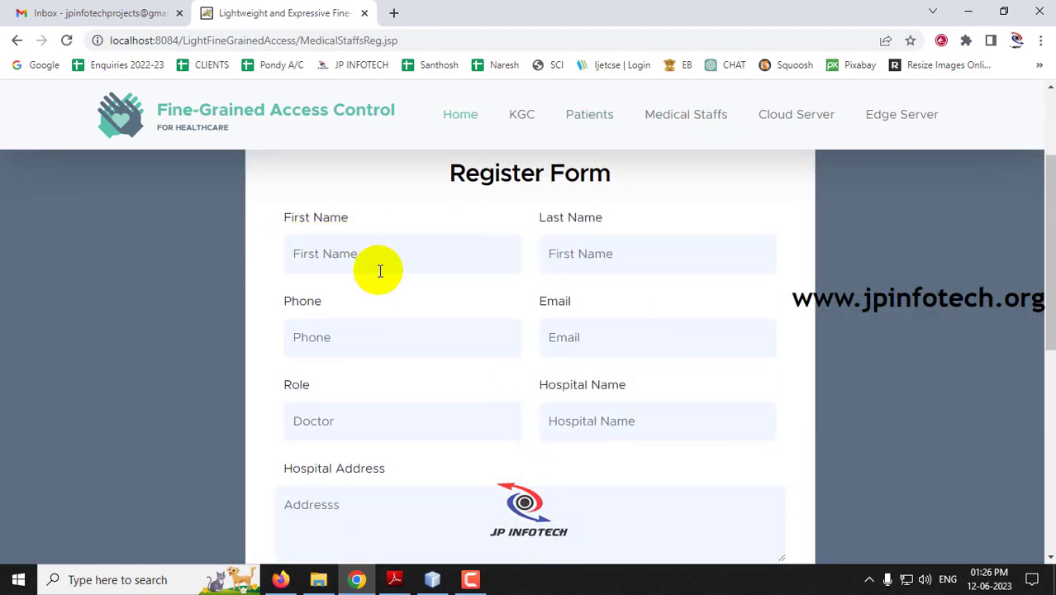
left_click(379, 256)
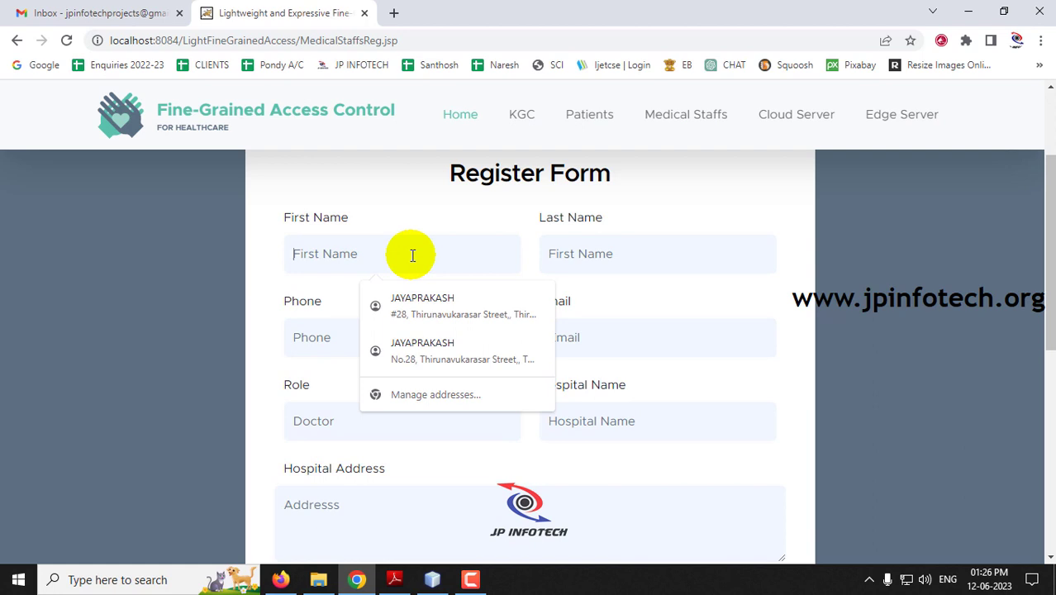
type("bob")
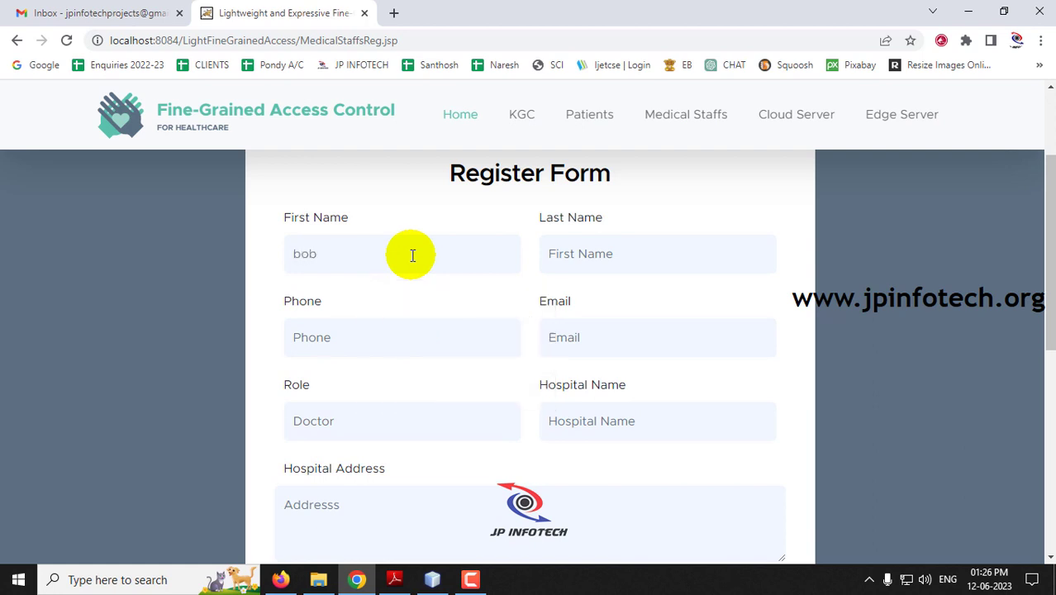
key("Tab")
type("b")
type("888888888")
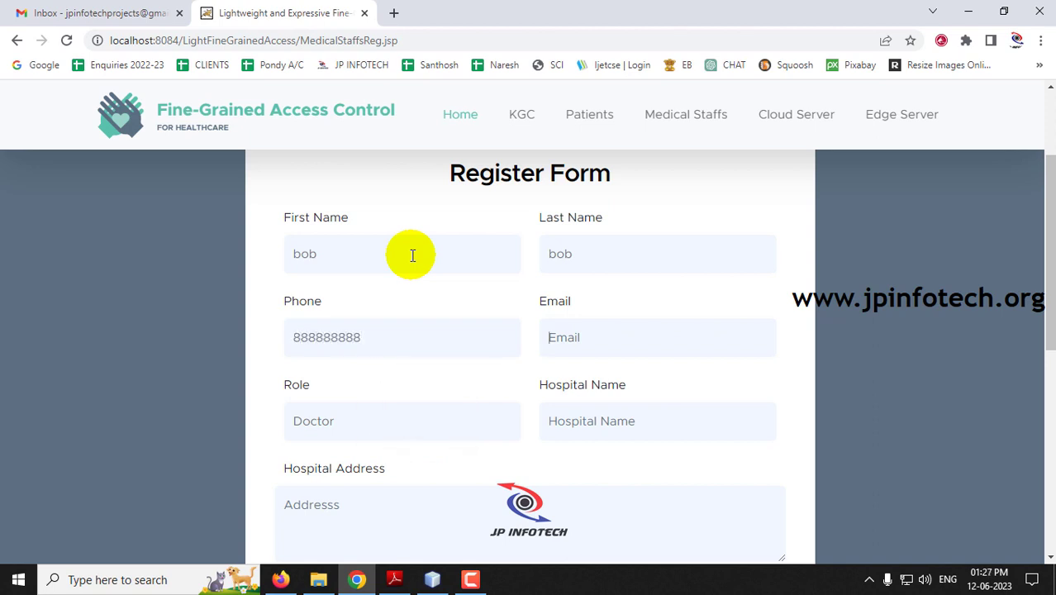
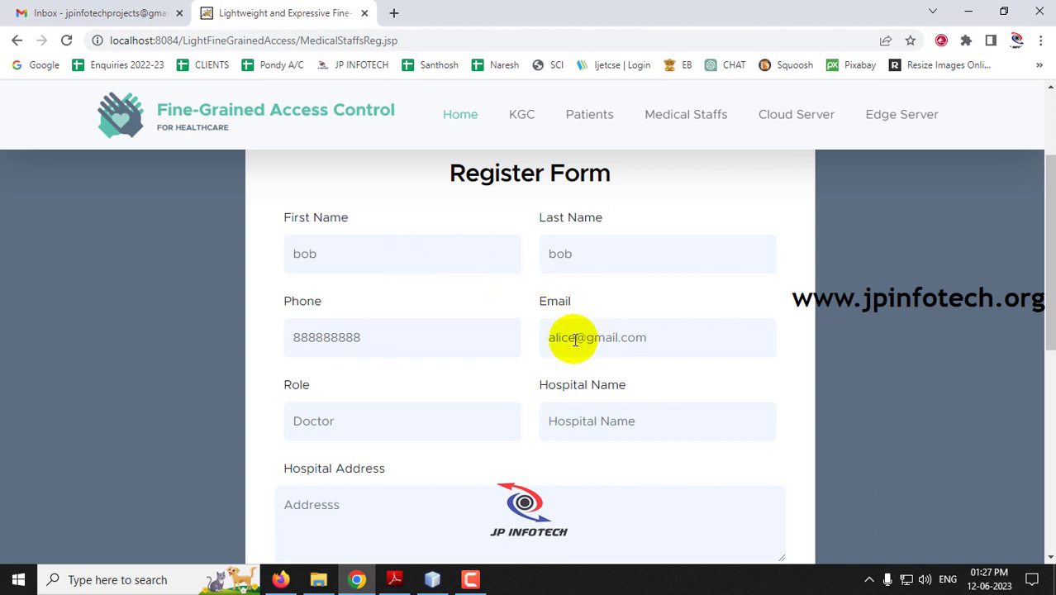
left_click(606, 430)
type("XXX Hospital")
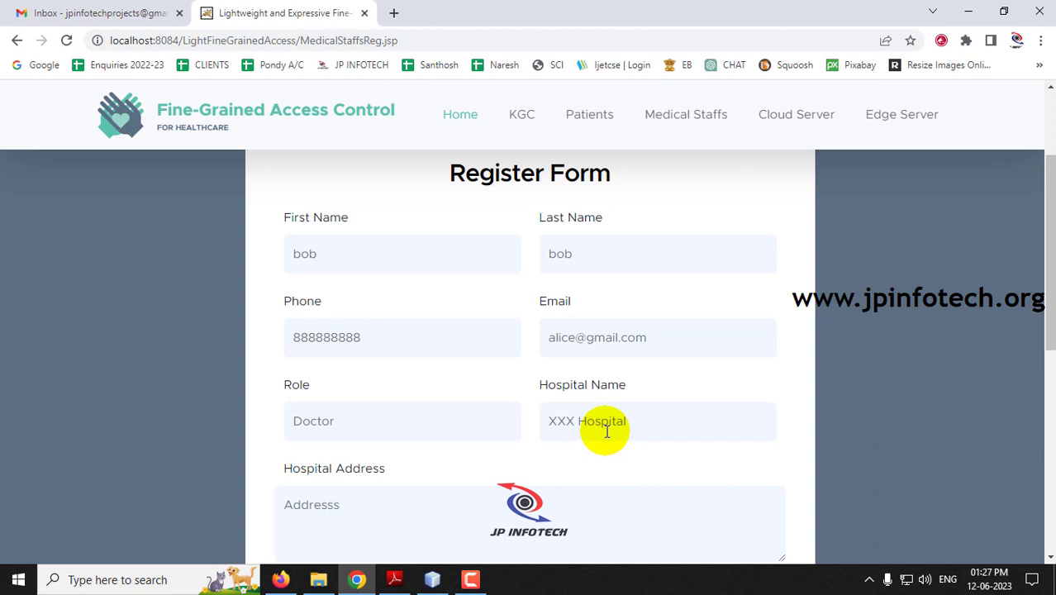
key("Tab")
type("H")
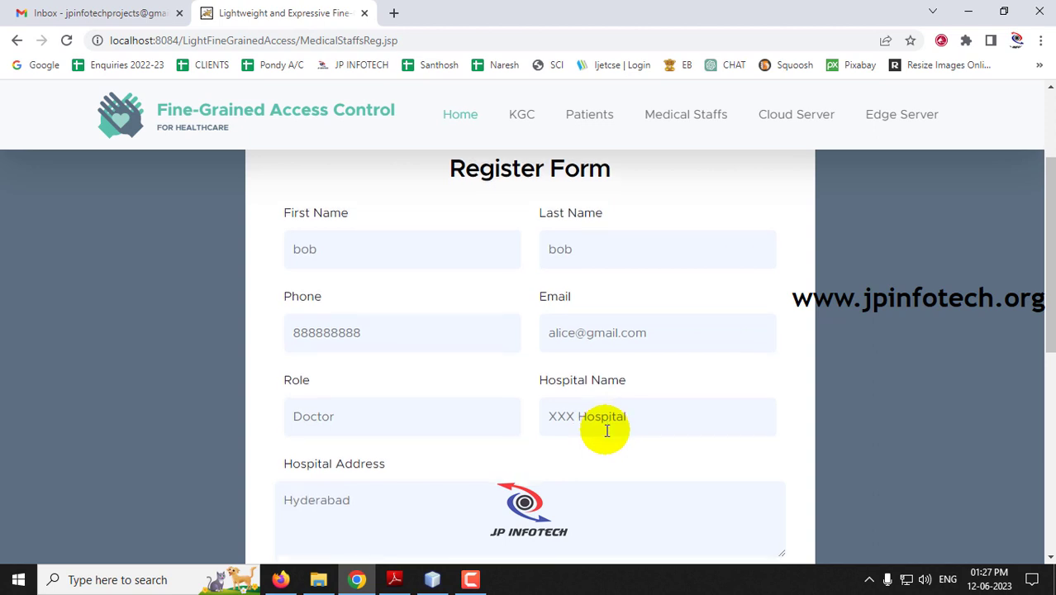
Step: Enter a password, submit, and dismiss the 'Mail ID already registered' alert
scroll(495, 500, "down", 2)
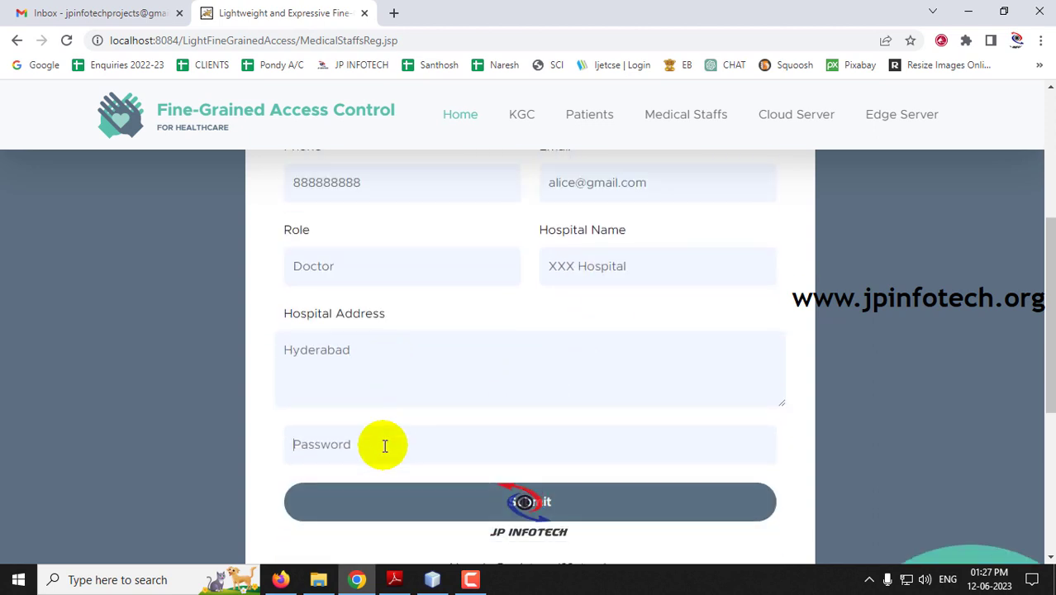
left_click(384, 442)
scroll(384, 443, "up", 4)
scroll(383, 444, "down", 5)
type("123")
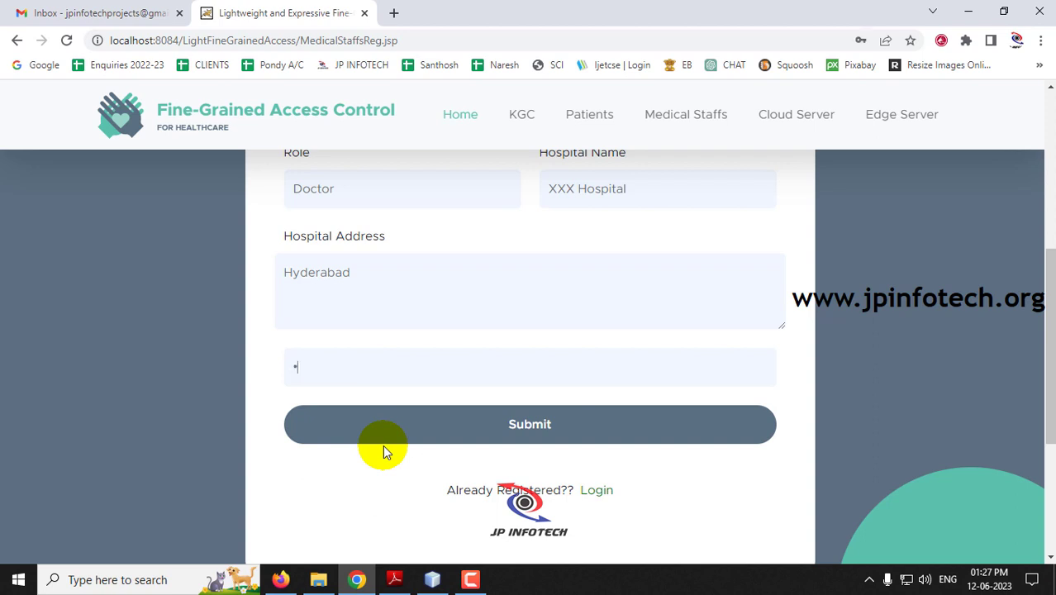
left_click(531, 425)
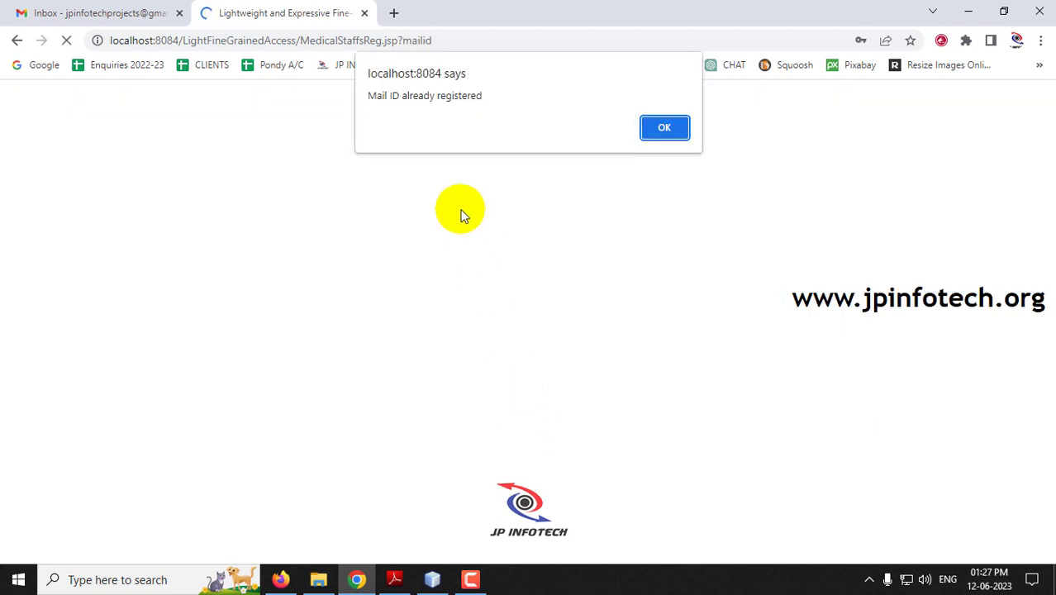
left_click_drag(374, 95, 502, 94)
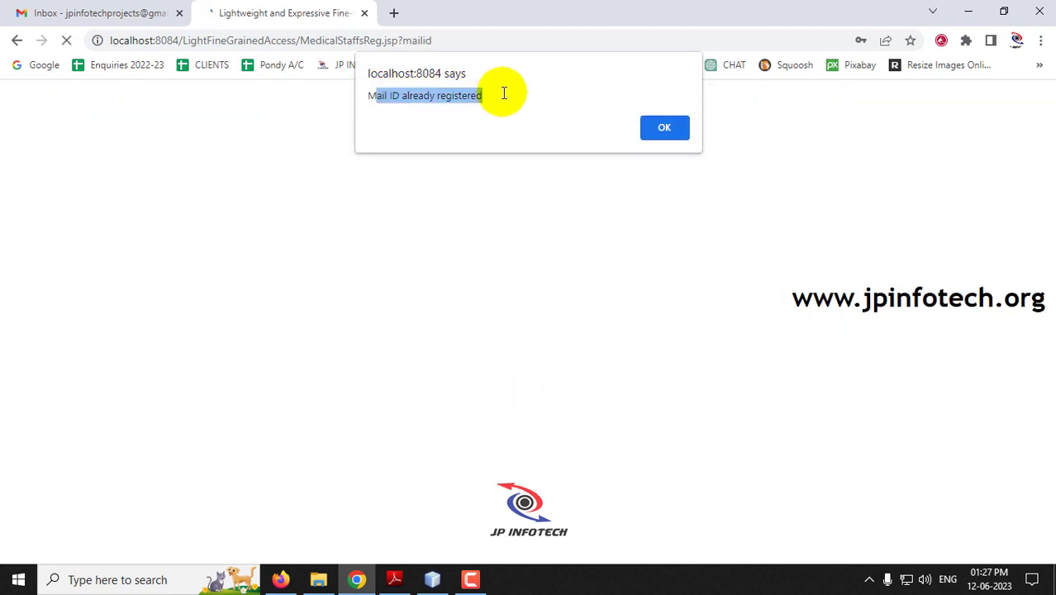
left_click(666, 128)
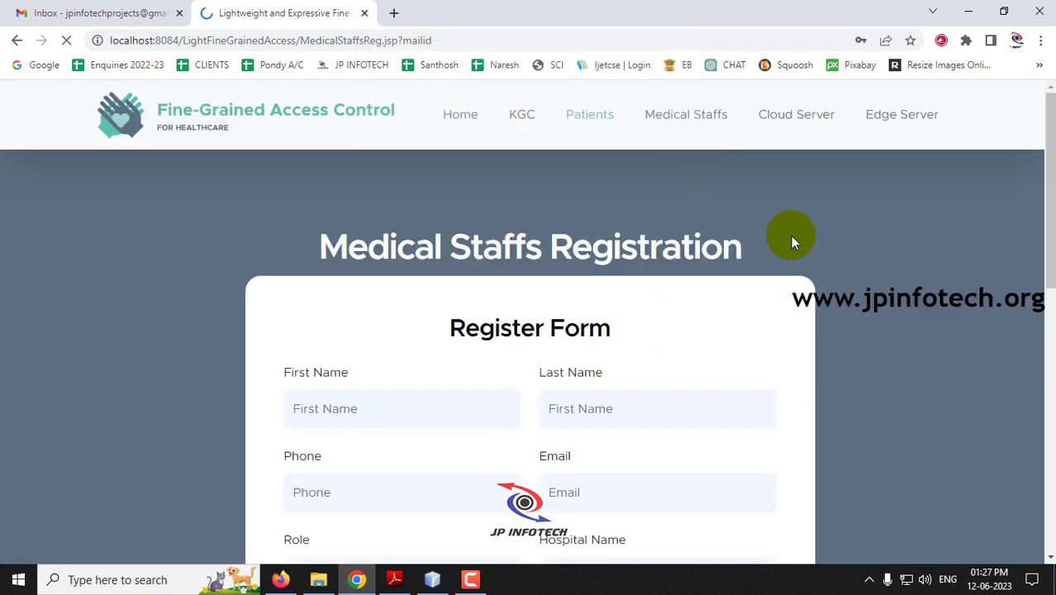
Step: Enter the new doctor's first name, last name, phone number and a new e-mail address
scroll(511, 316, "down", 2)
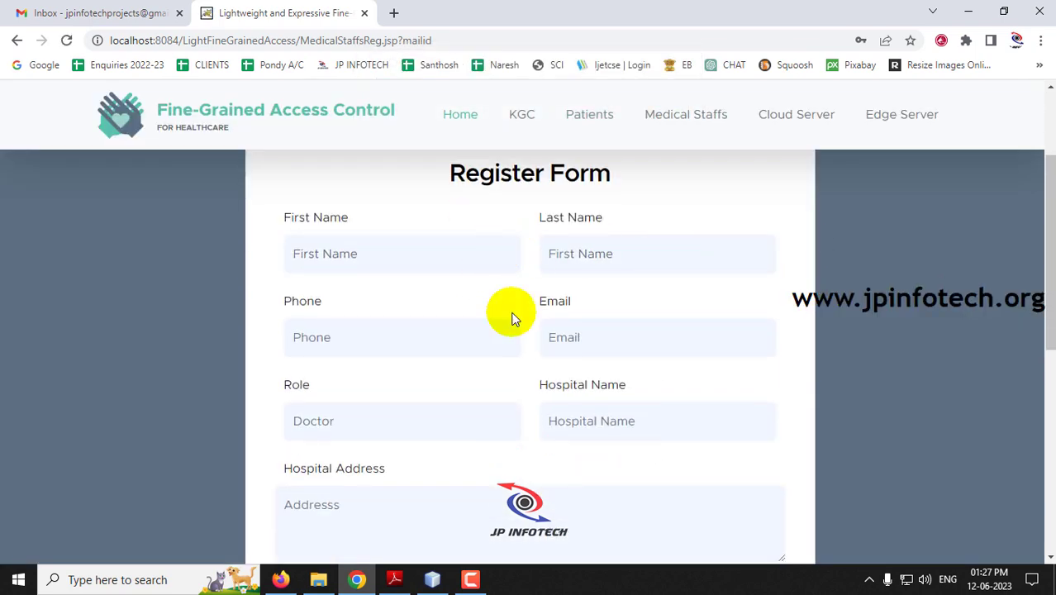
left_click(425, 263)
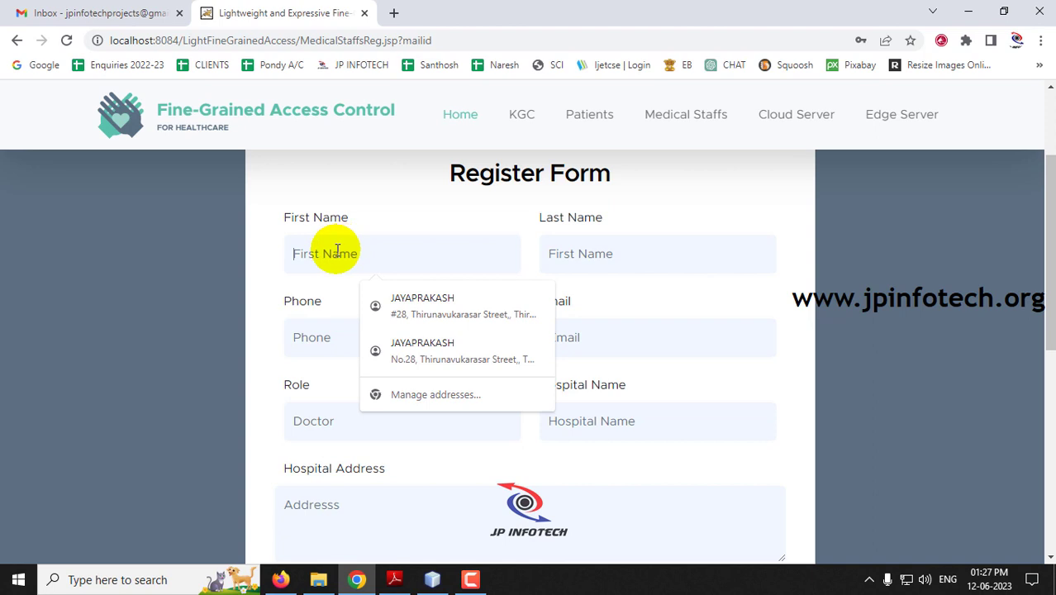
type("bob")
key("Tab")
type("bo")
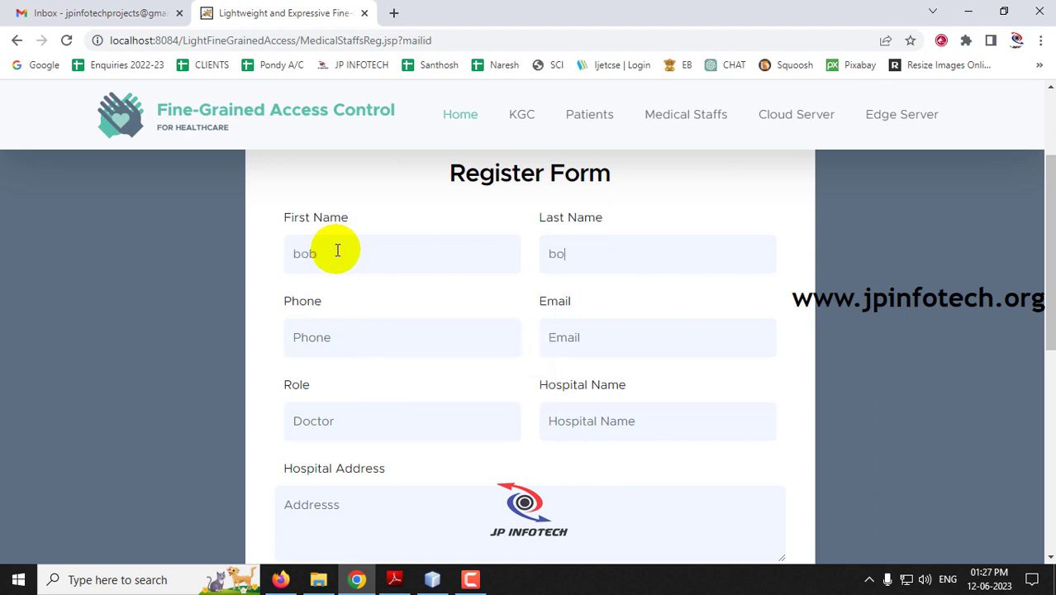
key("Tab")
type("77777")
key("Tab")
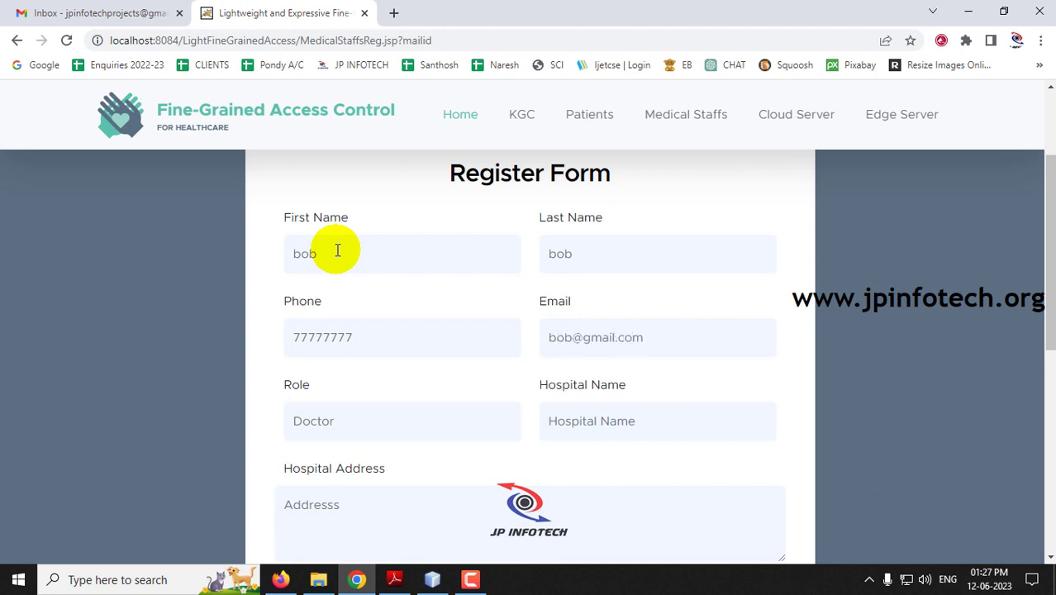
Step: Add hospital XXX Hospital and a password, submit, and acknowledge the Registration Done alert
left_click(600, 418)
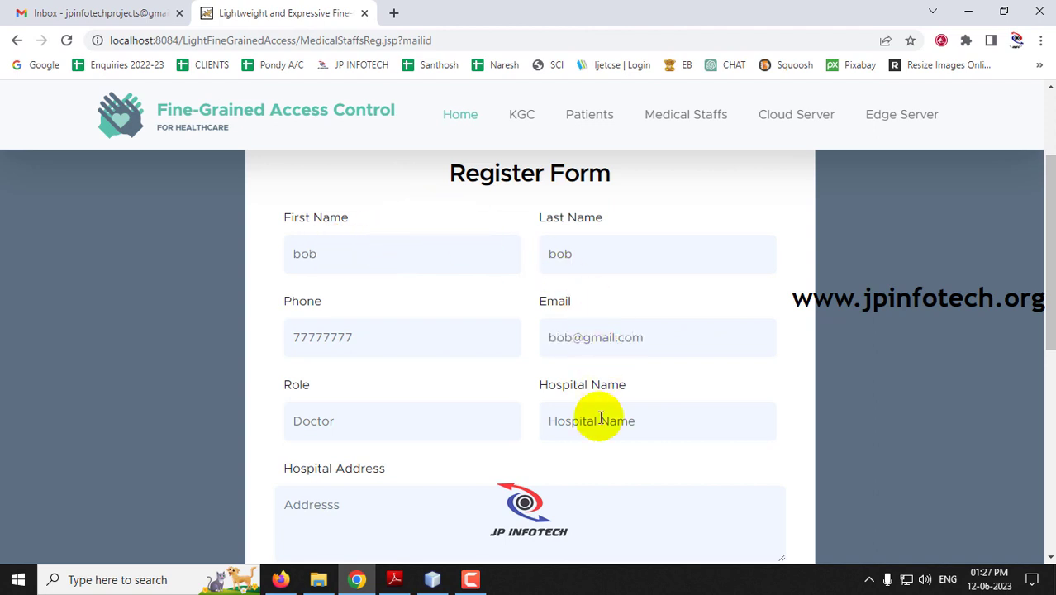
type("XX Hospital")
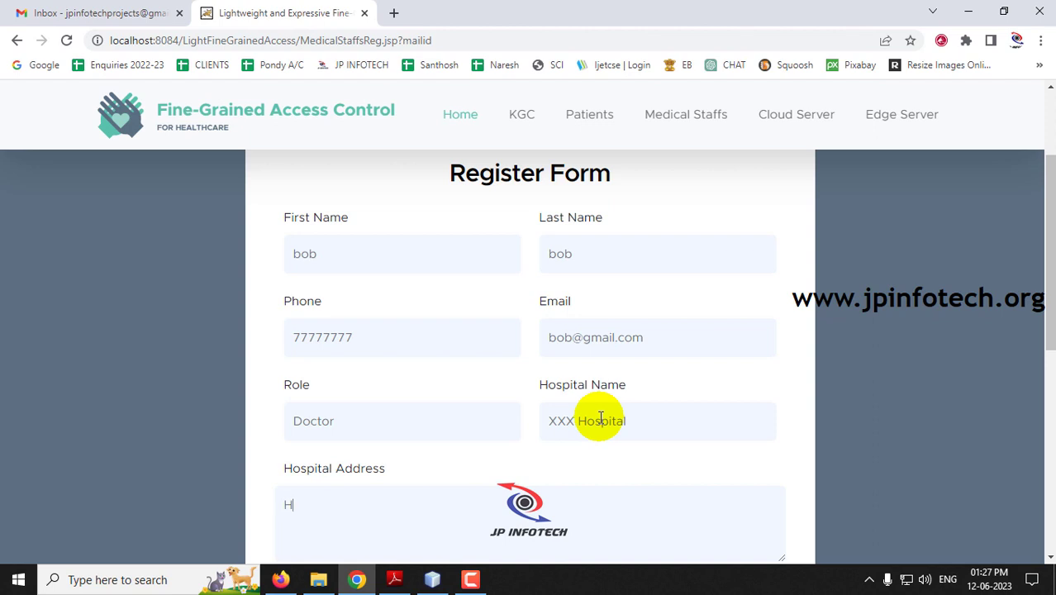
scroll(688, 401, "down", 2)
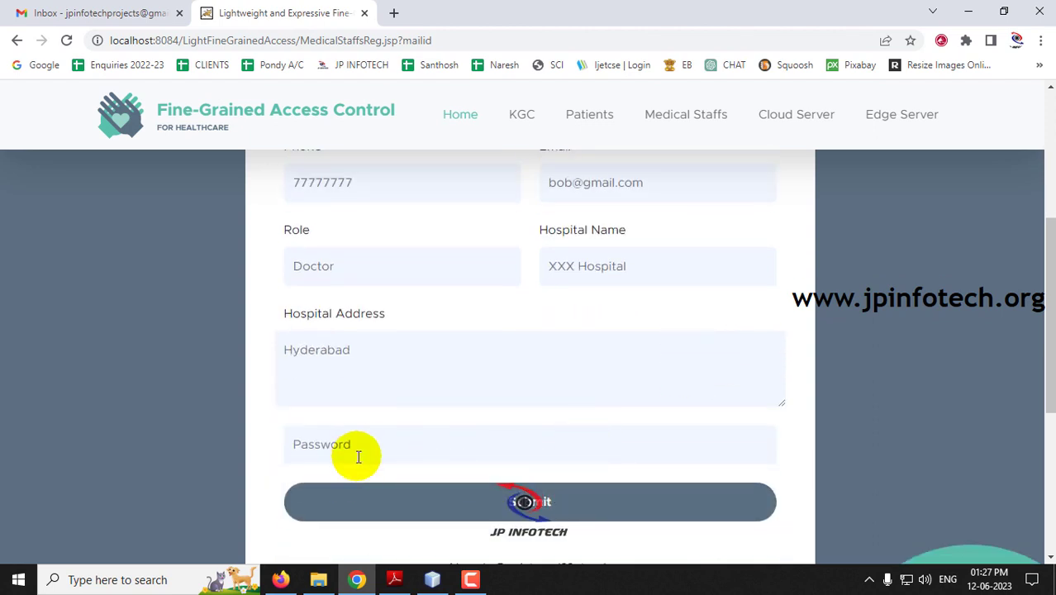
left_click(359, 451)
type("1")
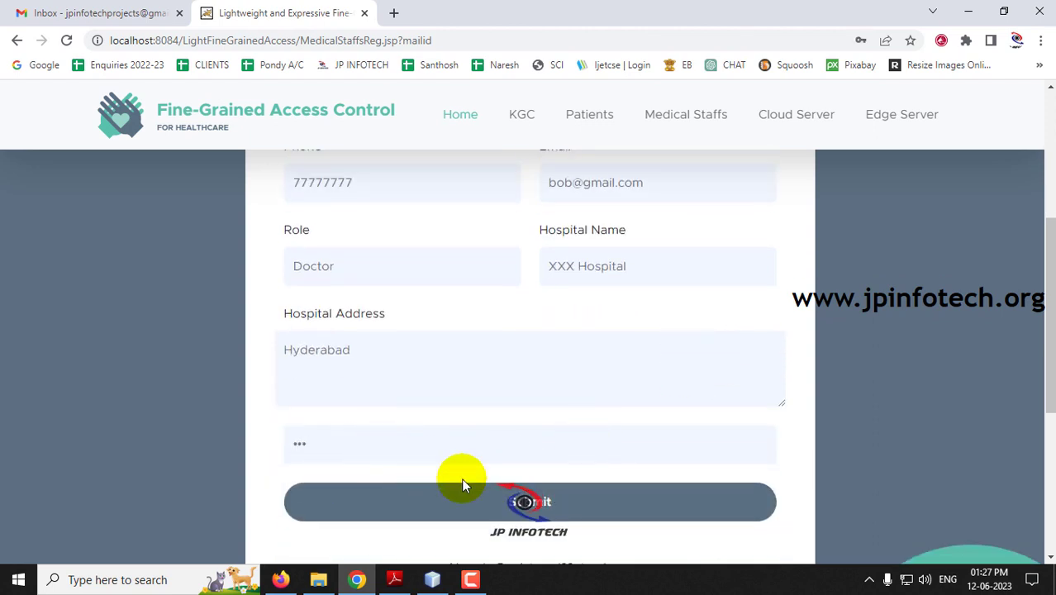
left_click(465, 506)
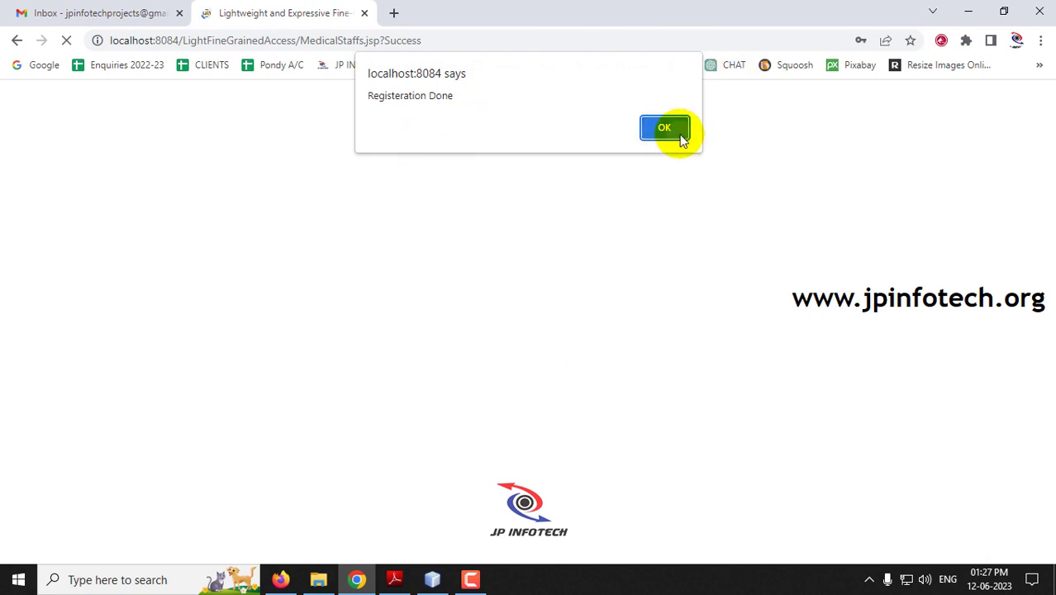
left_click(677, 134)
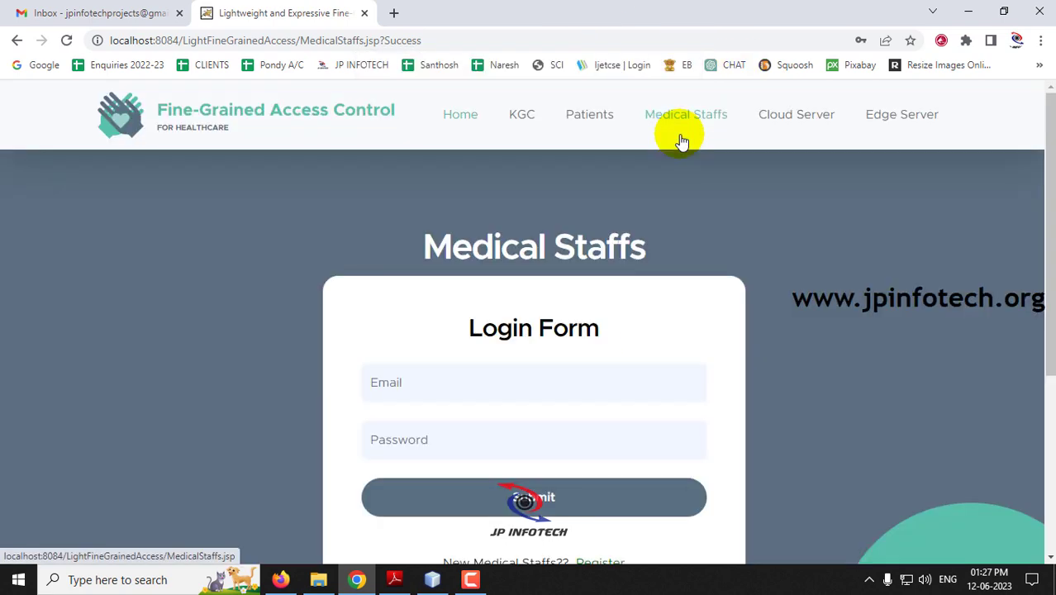
Step: Log in to the KGC account and dismiss the login success message
left_click(518, 118)
left_click(460, 387)
type("KG")
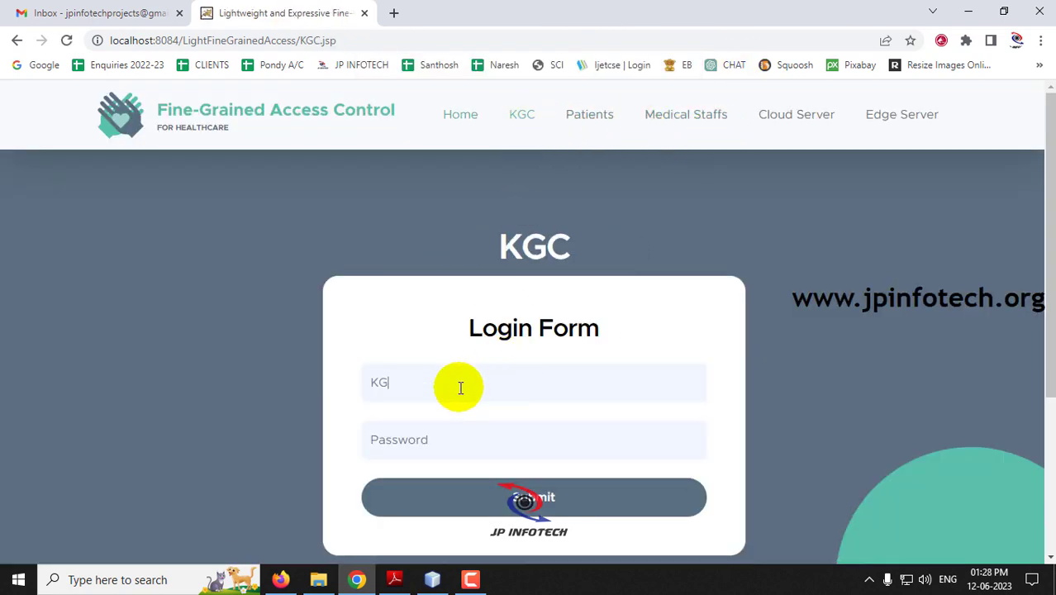
type("K")
left_click(514, 500)
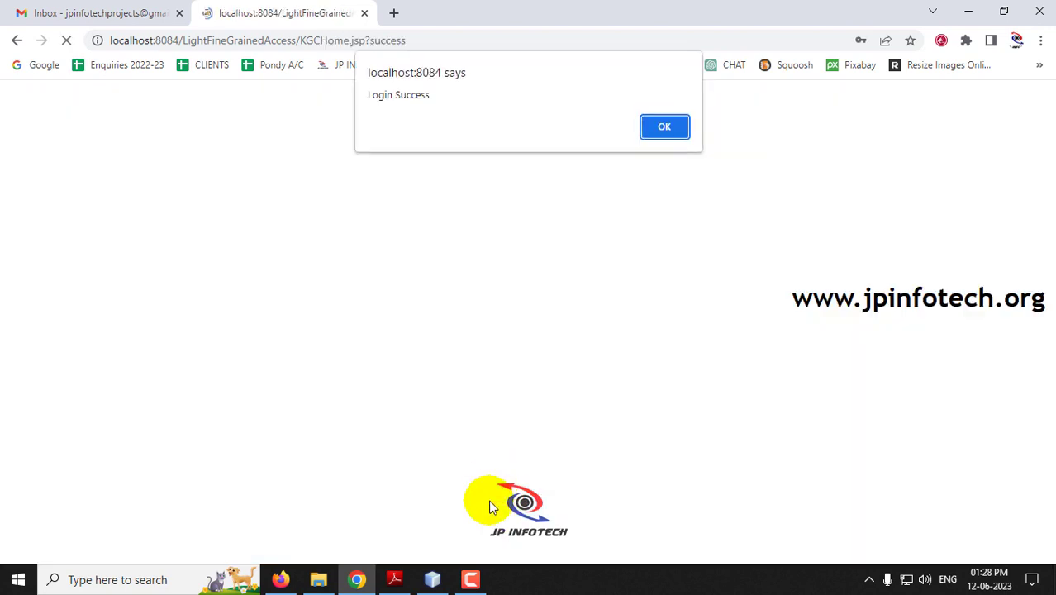
left_click(664, 124)
Step: Approve the waiting doctor in Medical Staffs, confirm the activation message, and bring up File Explorer
left_click(563, 118)
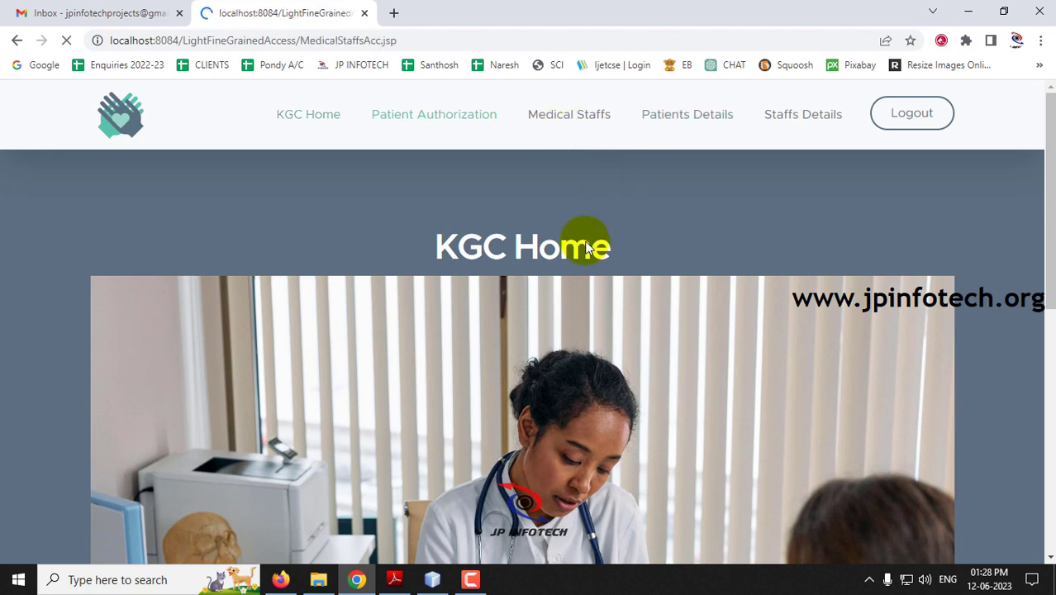
left_click_drag(129, 337, 176, 332)
left_click(355, 339)
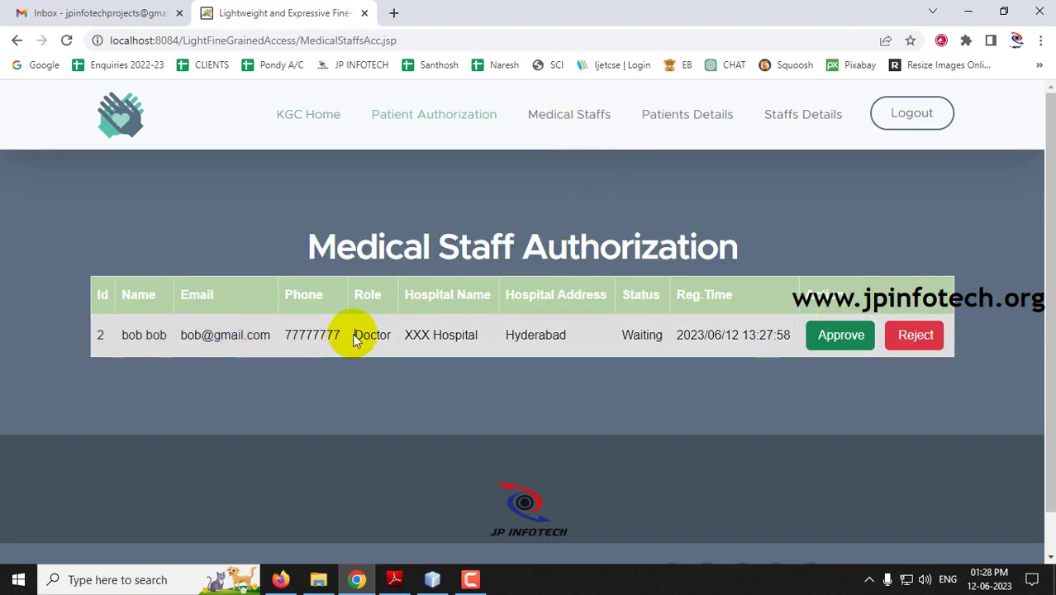
left_click(852, 351)
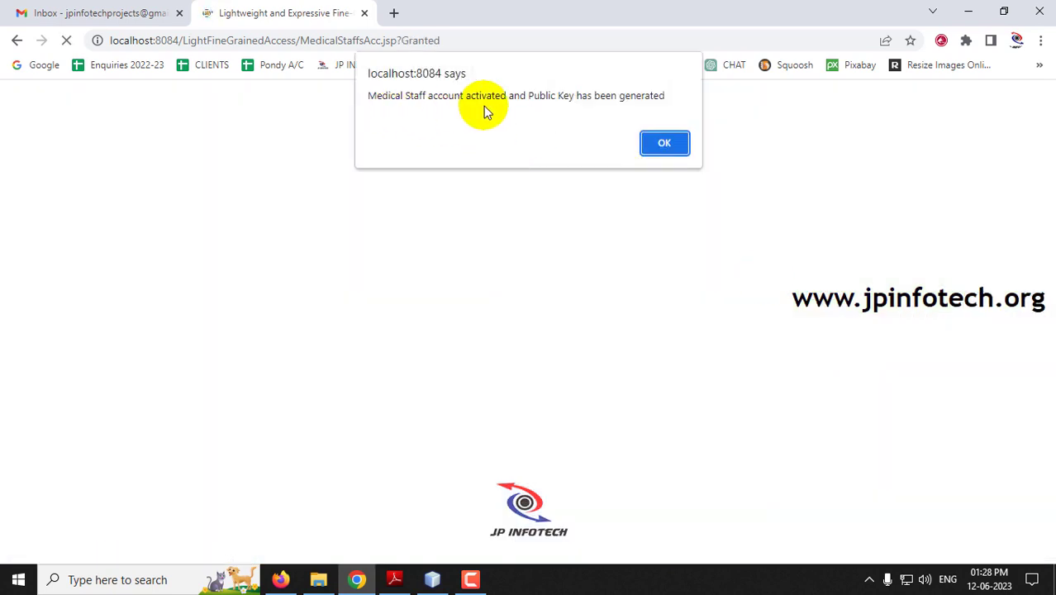
left_click(665, 143)
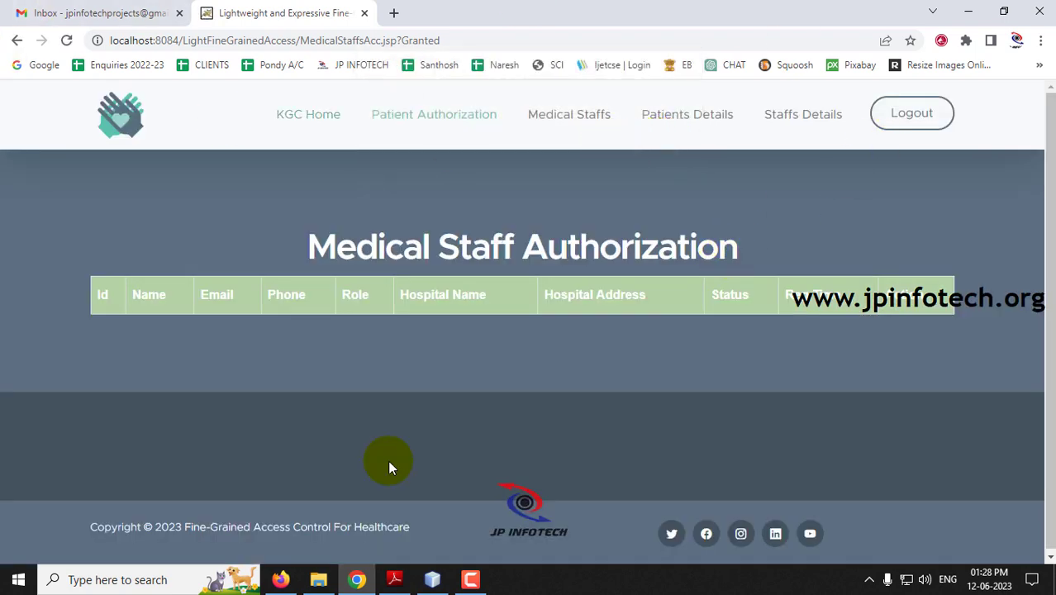
left_click(318, 578)
right_click(297, 263)
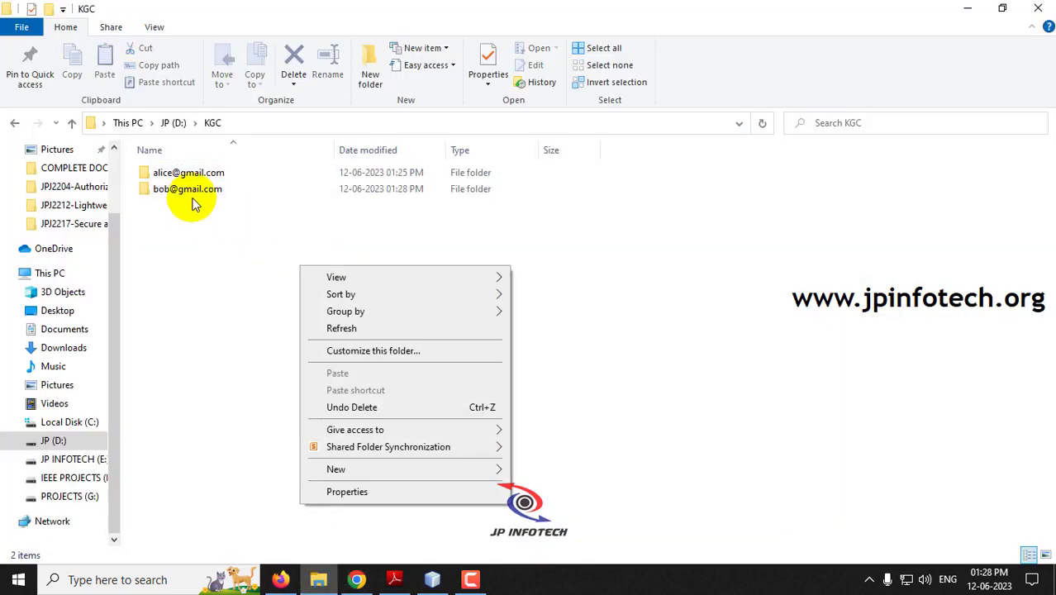
Step: Verify the new doctor's folder contains Public.key and Secret.key, then return to the browser
left_click(189, 191)
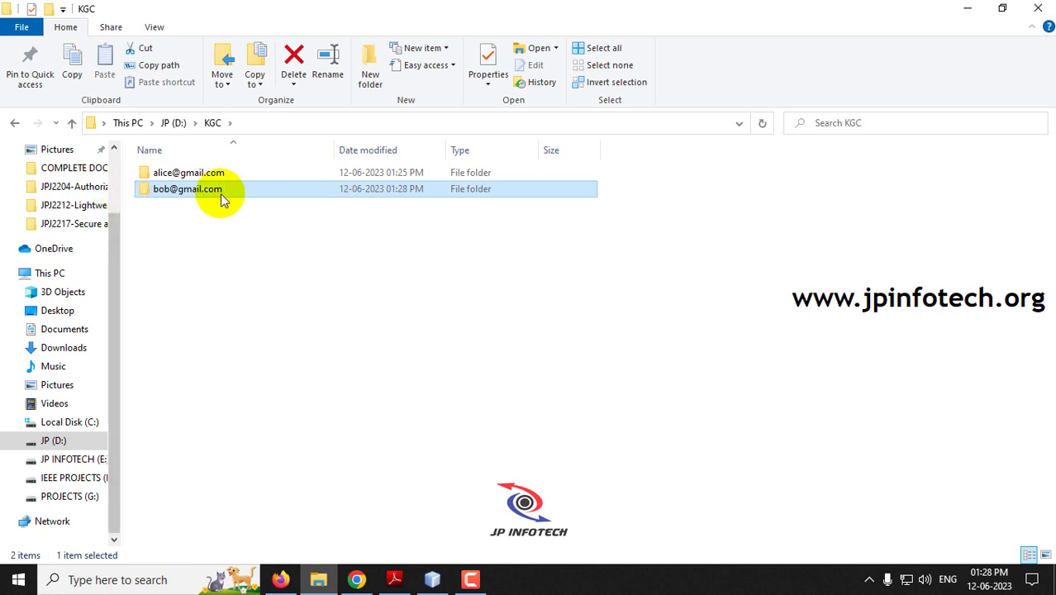
double_click(221, 201)
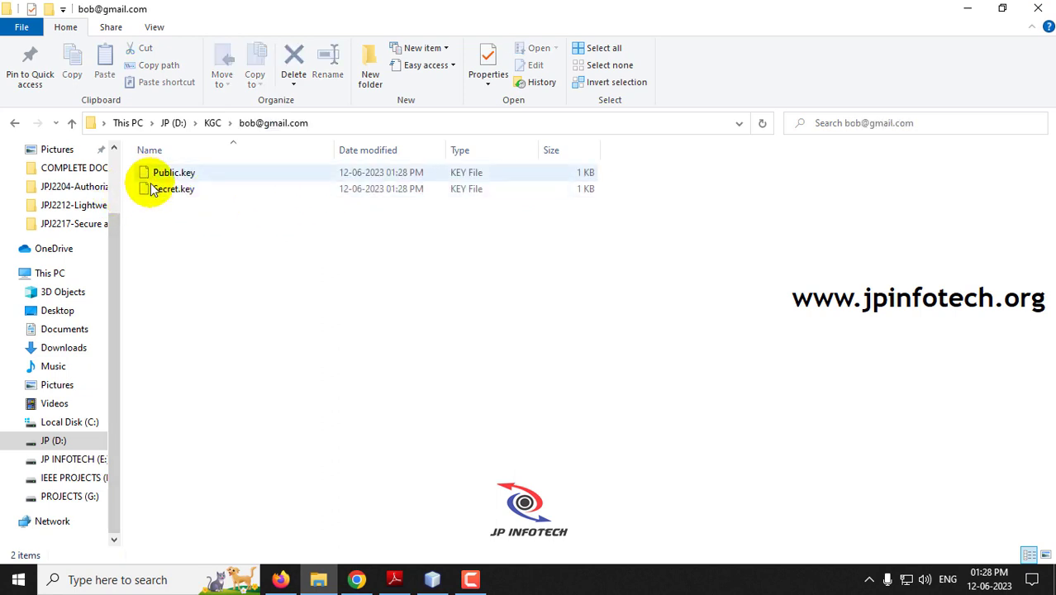
left_click(14, 126)
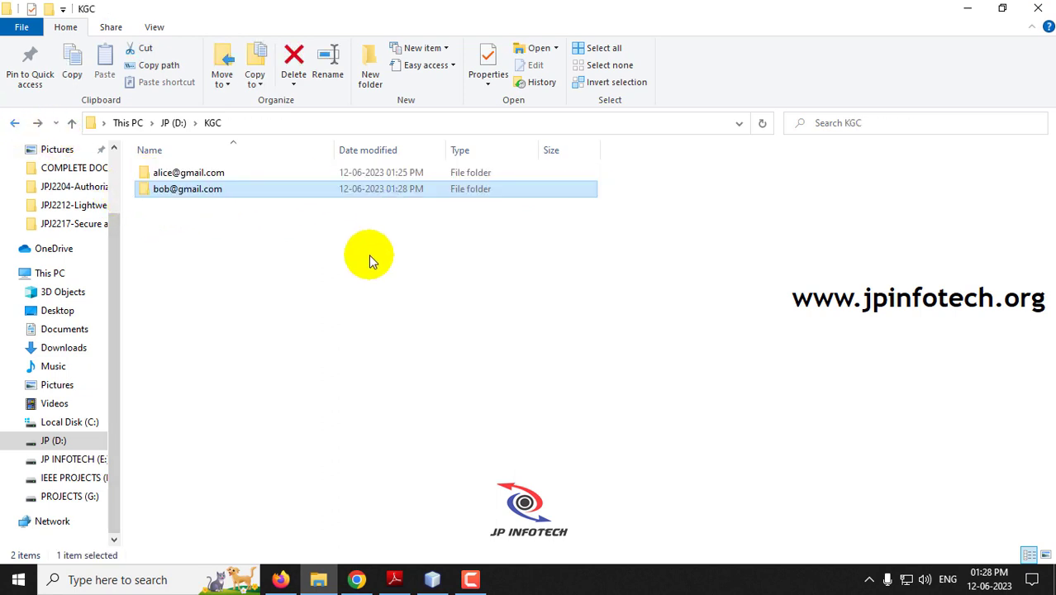
left_click(358, 581)
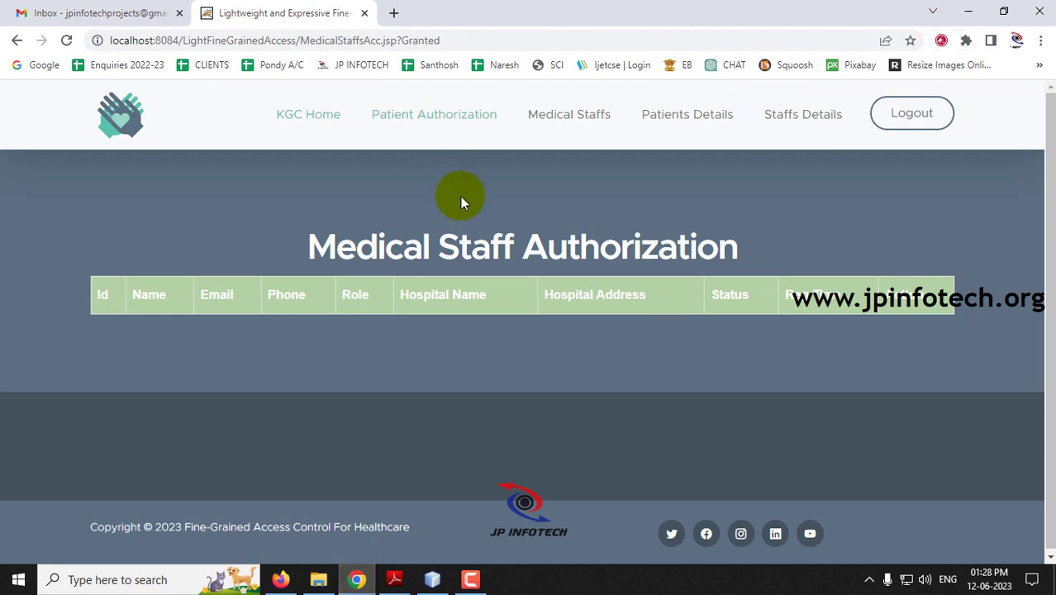
Step: Confirm both doctors show Active in Staffs Details, log out of KGC, and scroll the Patients login page
left_click(805, 117)
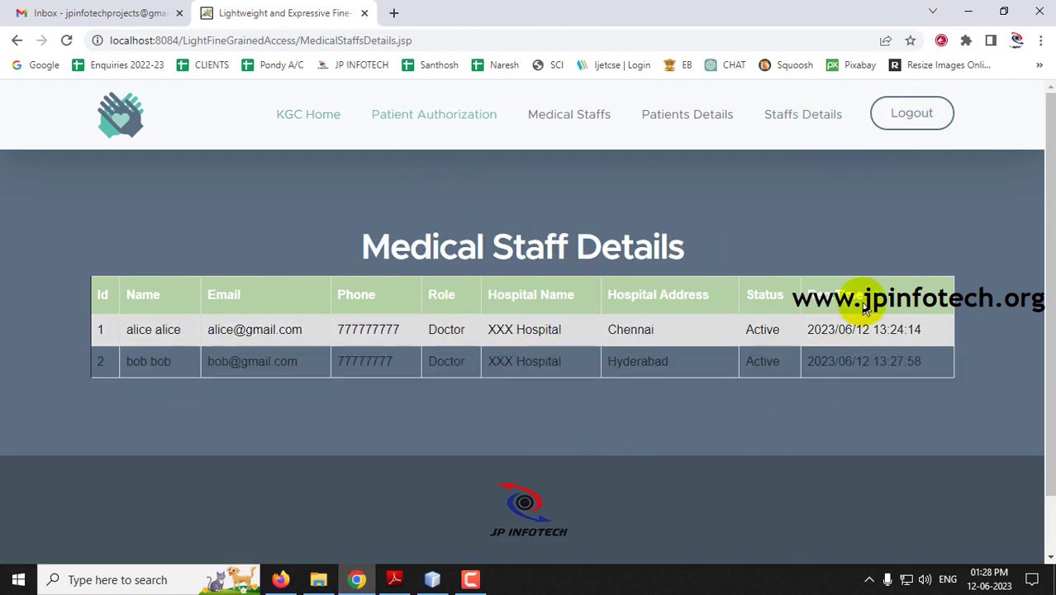
left_click(902, 115)
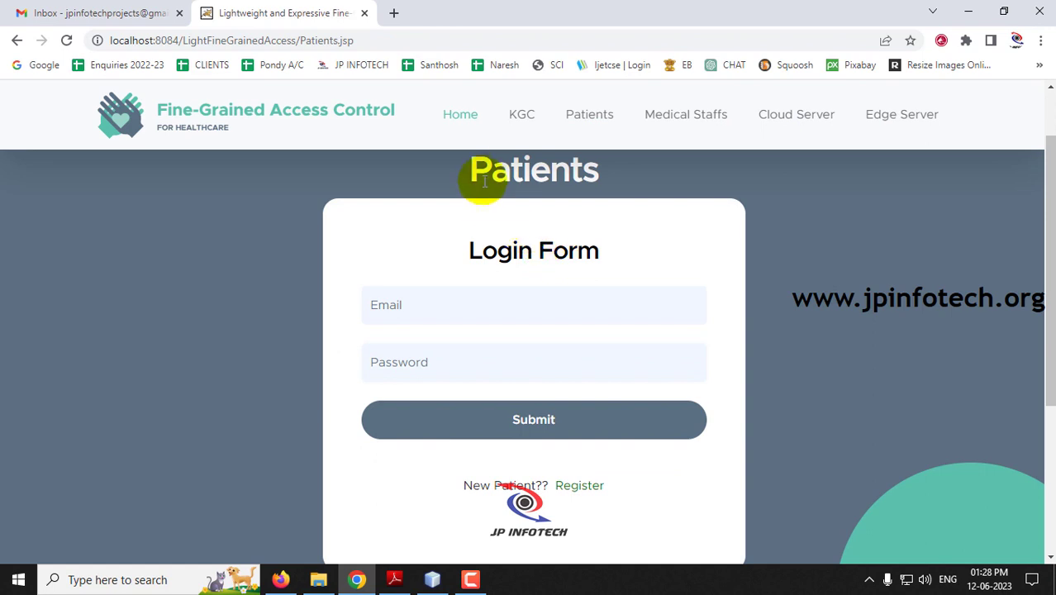
left_click_drag(476, 167, 615, 173)
scroll(632, 397, "down", 1)
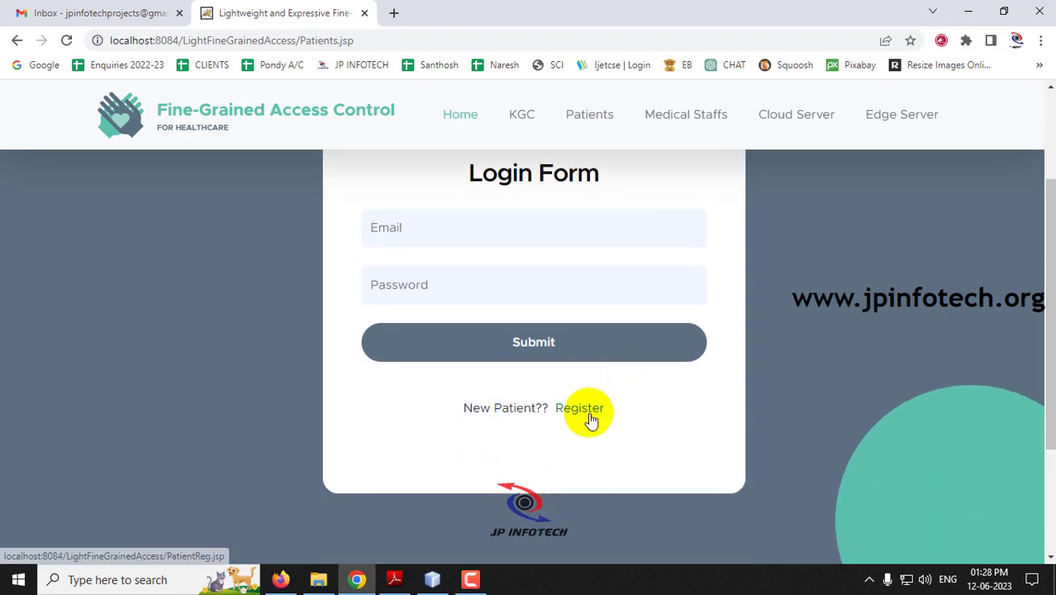
Step: Open the Patient Registration form and enter the patient's first and last names
left_click(585, 410)
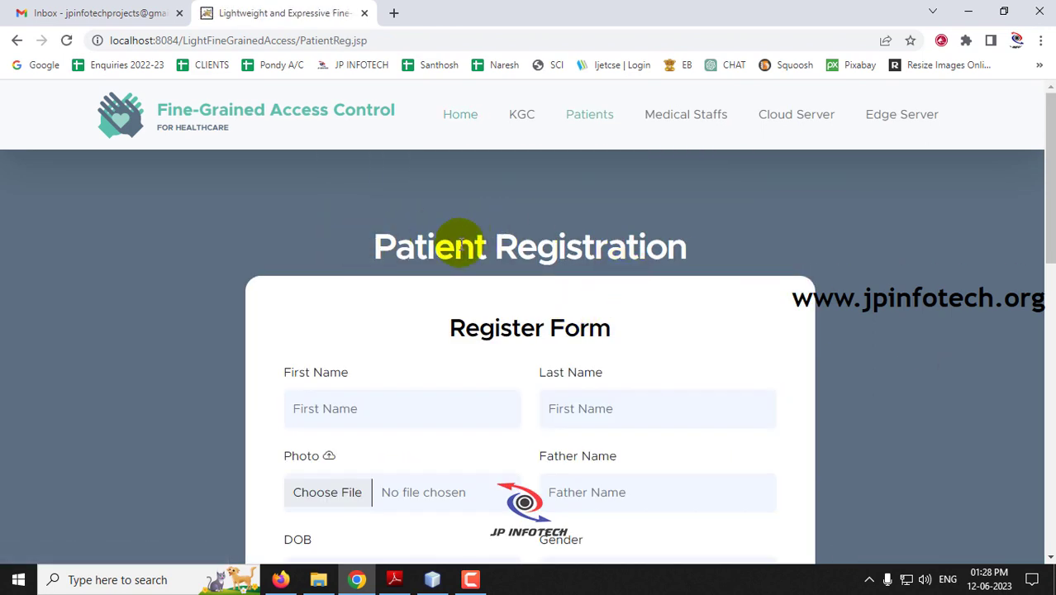
scroll(459, 247, "down", 1)
left_click_drag(363, 176, 688, 176)
left_click(325, 324)
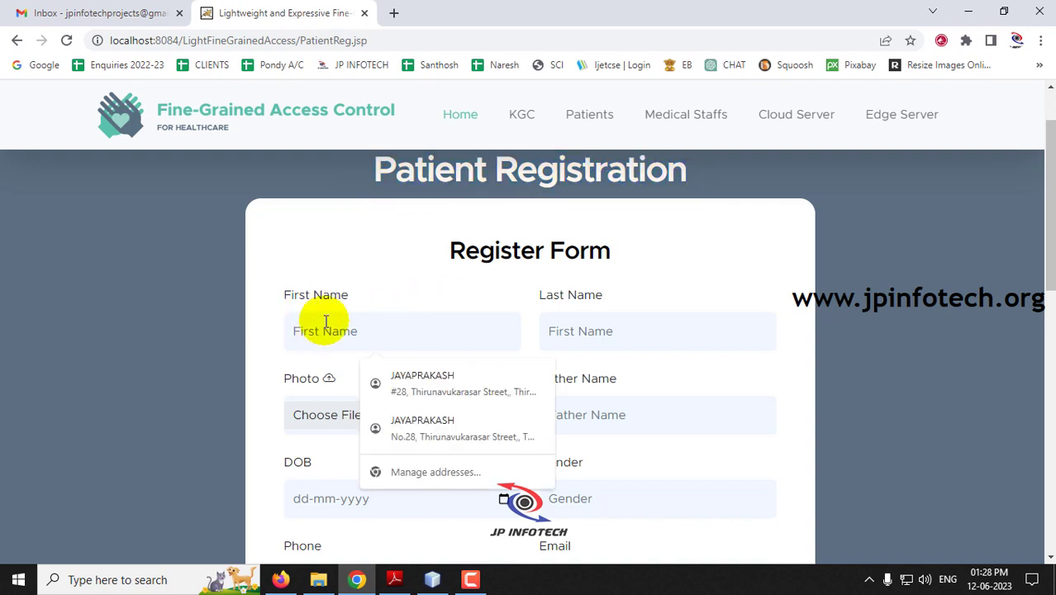
type("jayapra")
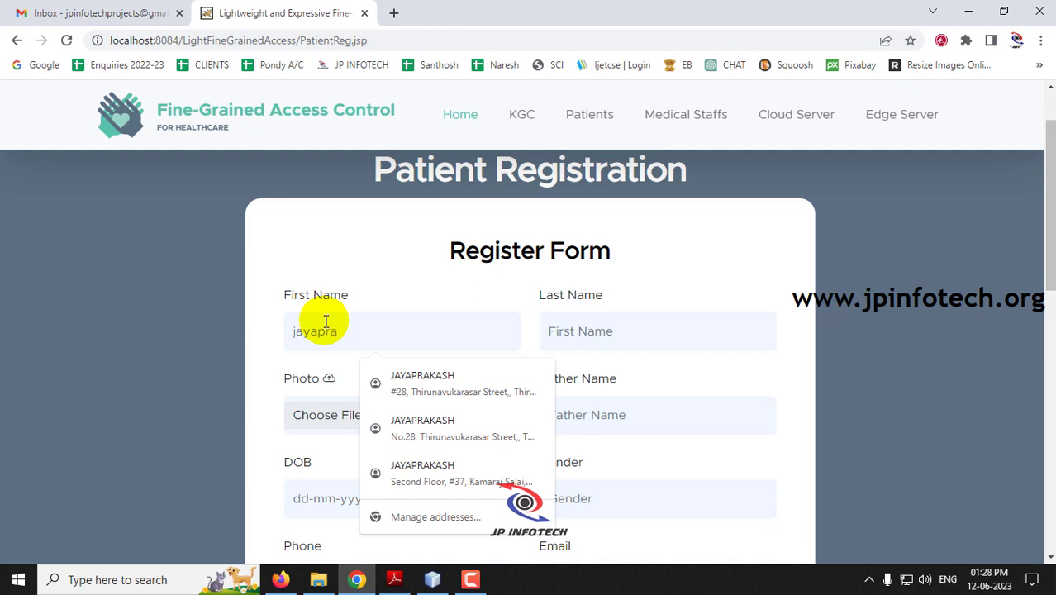
type("kash")
key("Tab")
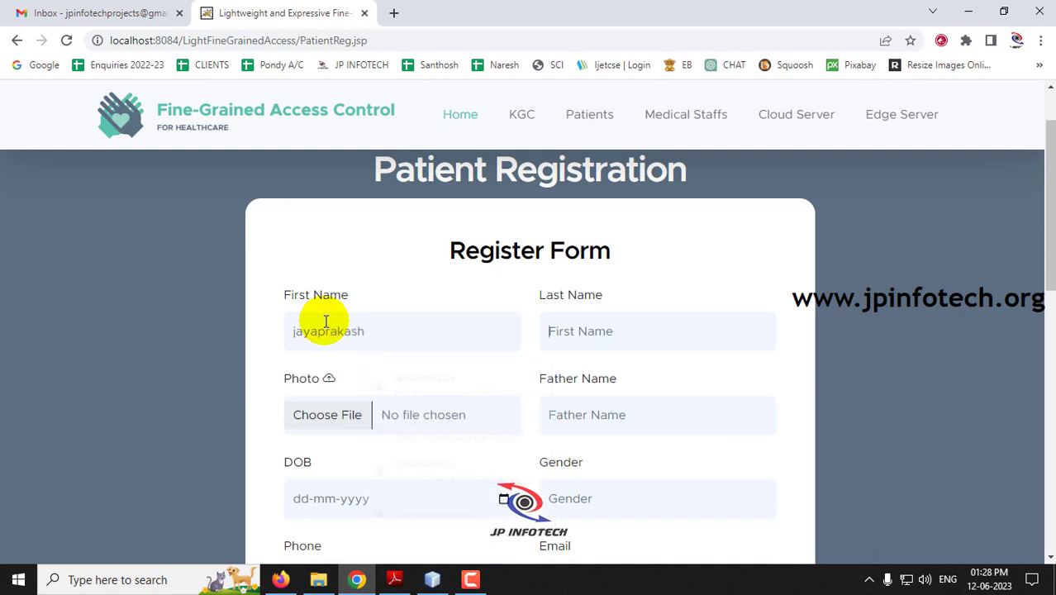
type("r")
Step: Attach person1.png from JP INFOTECH (E:) > Pictures as the patient photo
left_click(354, 420)
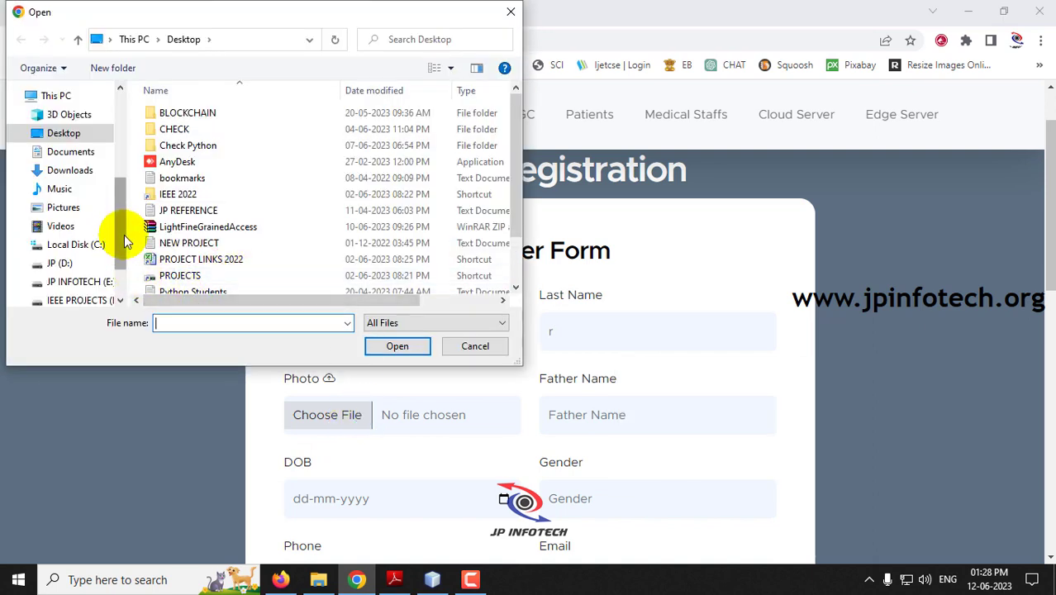
left_click(82, 264)
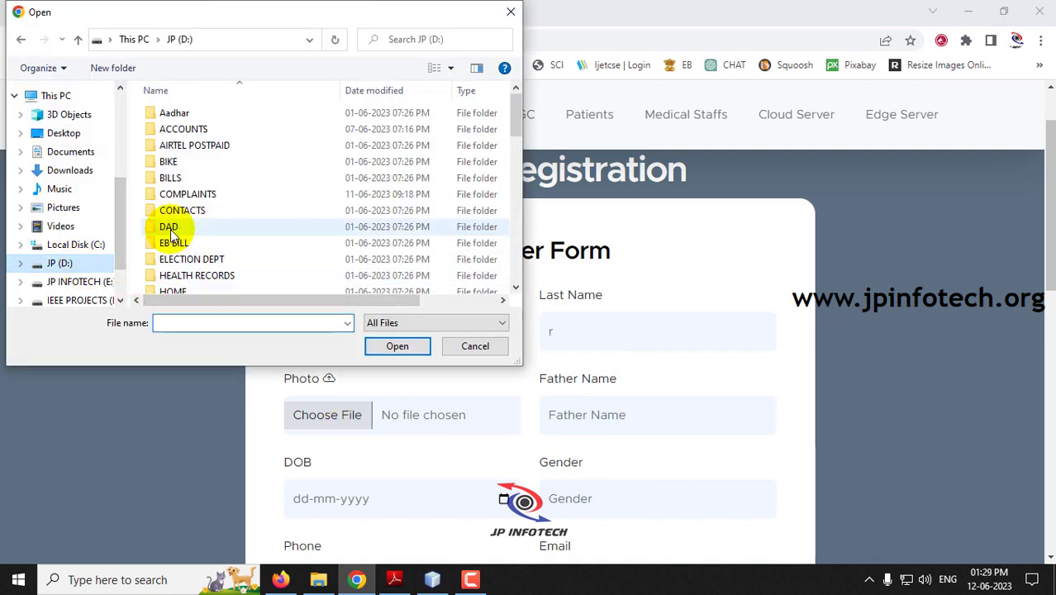
left_click(169, 227)
scroll(123, 246, "down", 2)
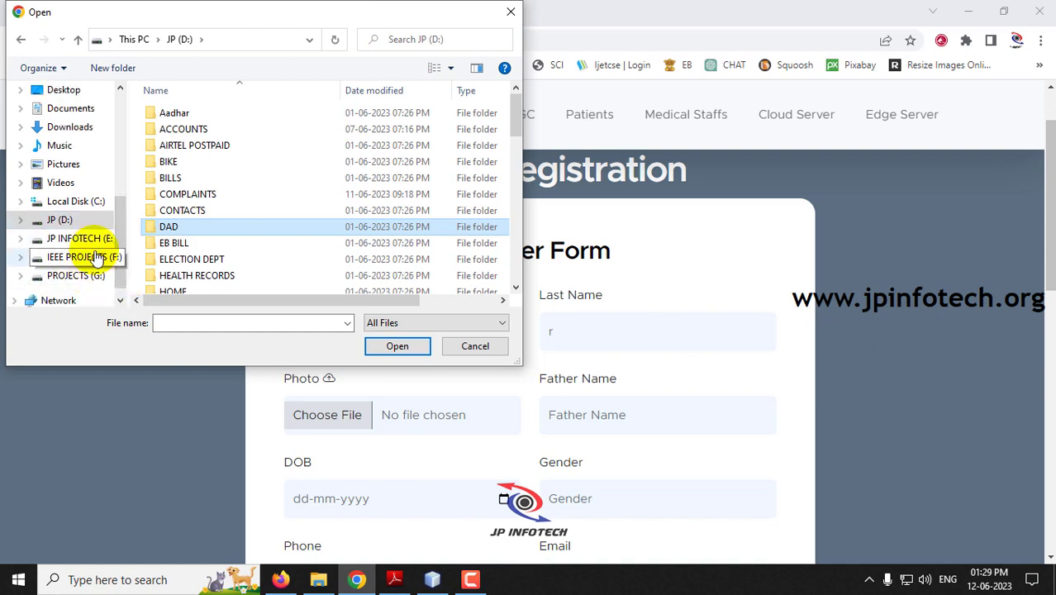
left_click(72, 238)
left_click(225, 228)
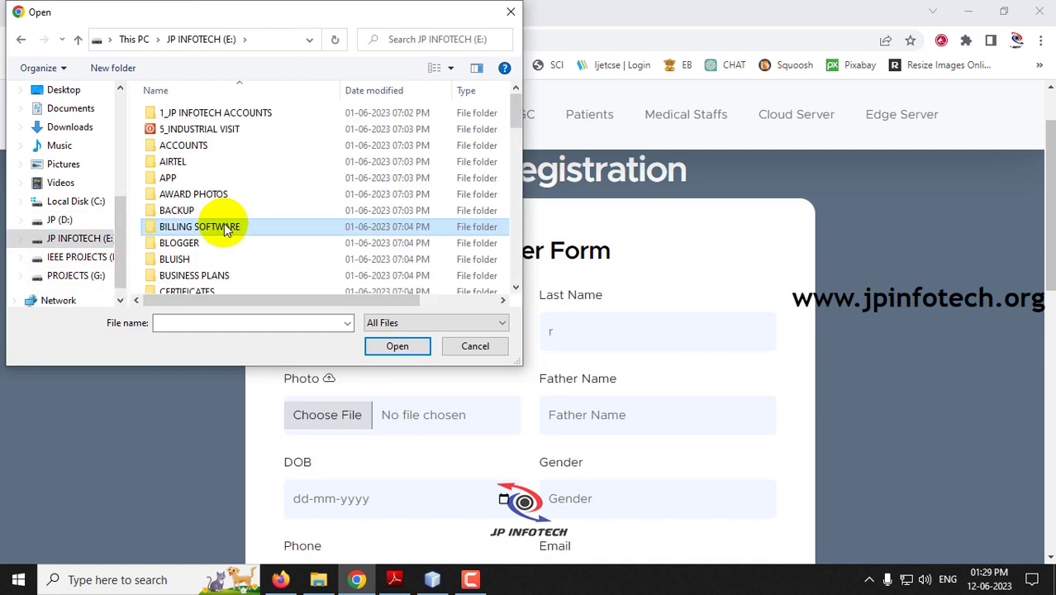
scroll(225, 230, "down", 10)
double_click(184, 122)
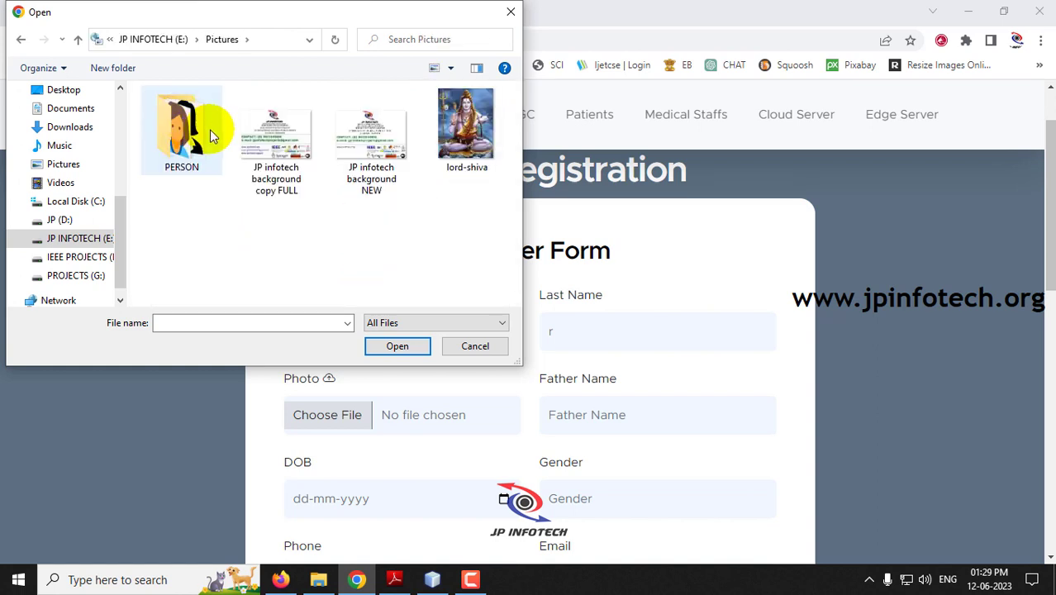
double_click(207, 131)
double_click(195, 129)
scroll(594, 322, "down", 1)
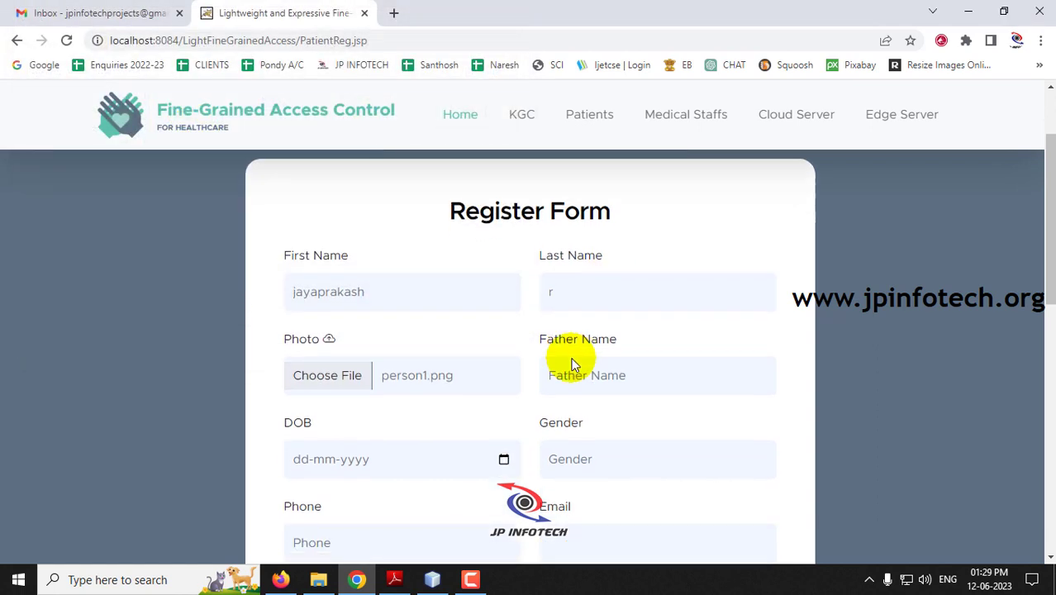
Step: Enter the father's name, date of birth, gender 'male' and the patient's phone number
left_click(580, 335)
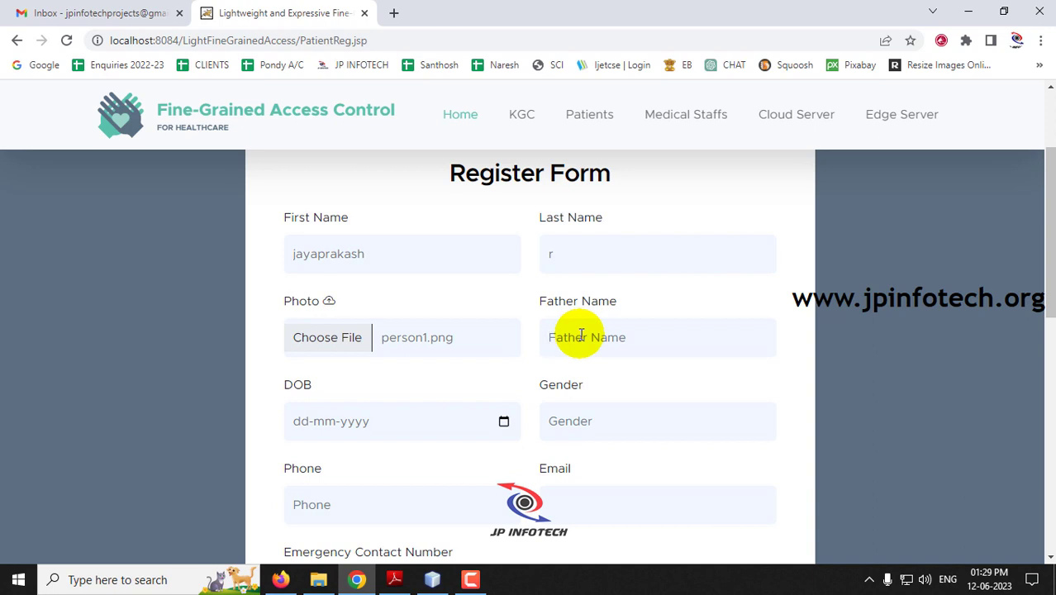
type("XX")
left_click(369, 425)
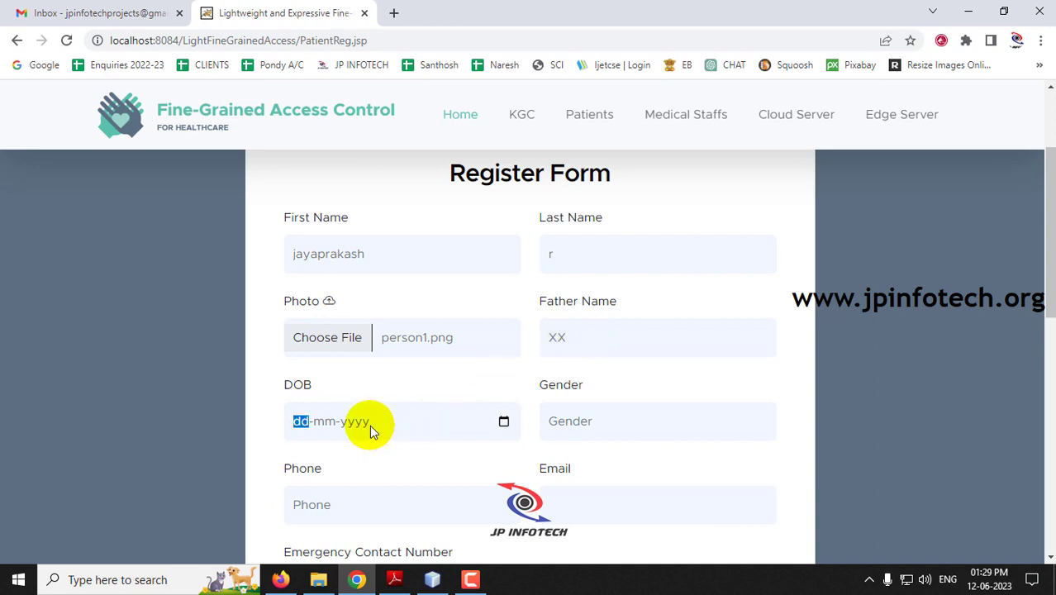
type("16051986")
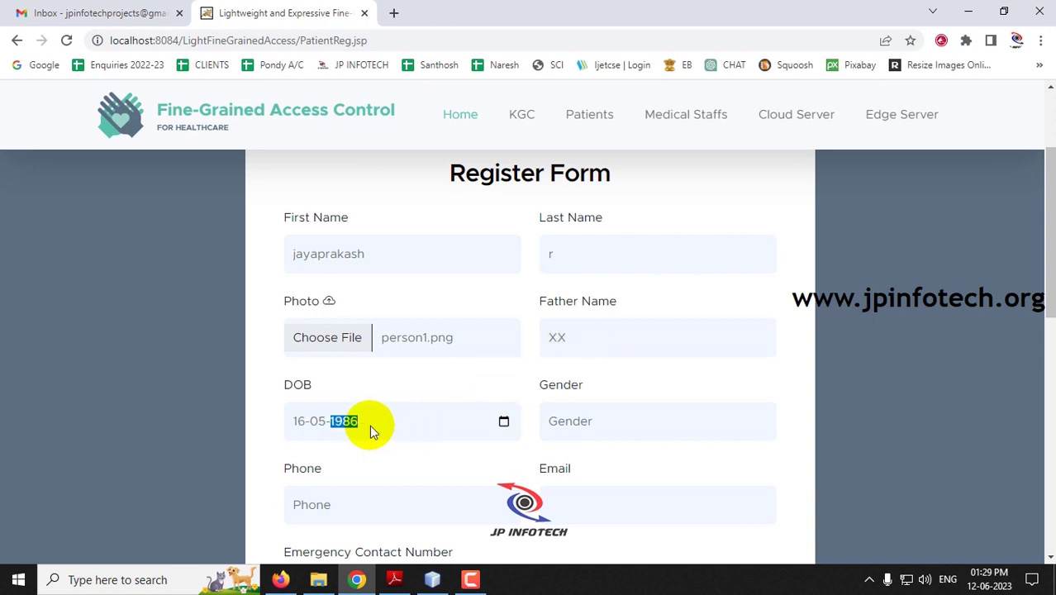
key("Tab")
type("ma")
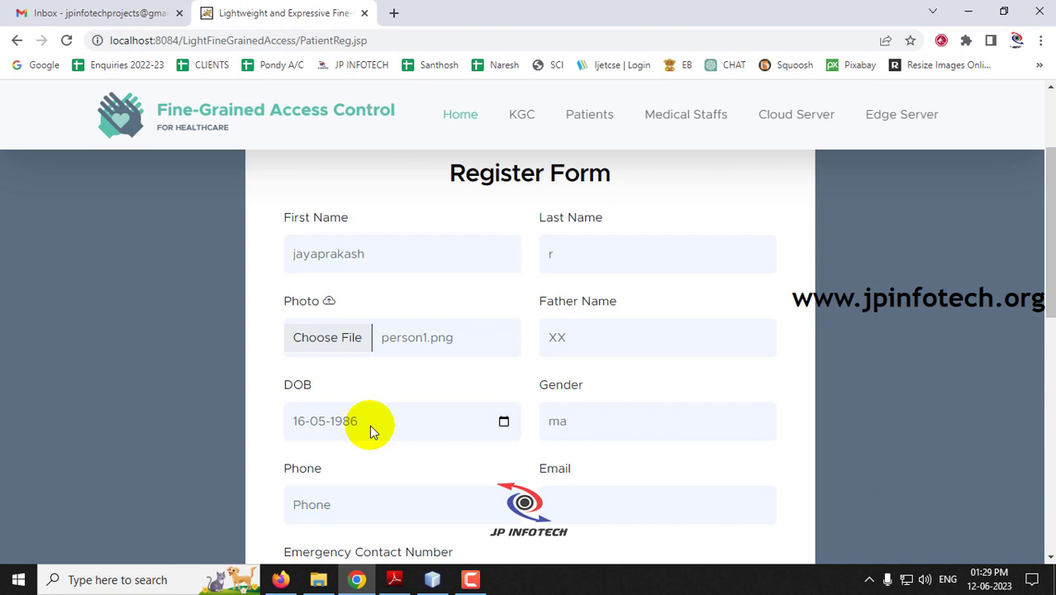
type("le")
key("Tab")
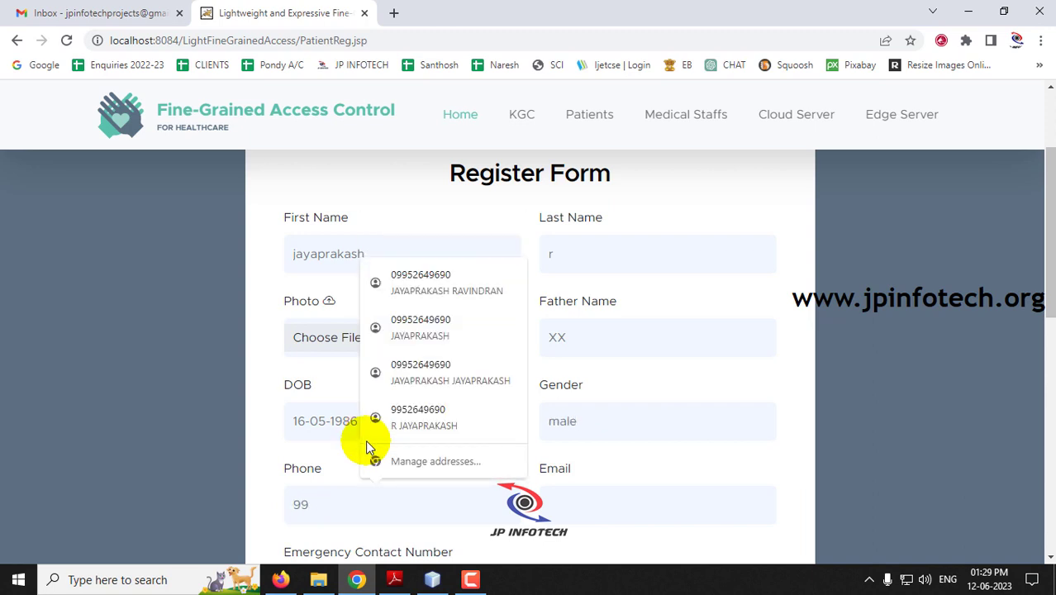
key("Tab")
Step: Add the patient's e-mail, emergency contact number and password, then submit the registration
scroll(365, 440, "down", 1)
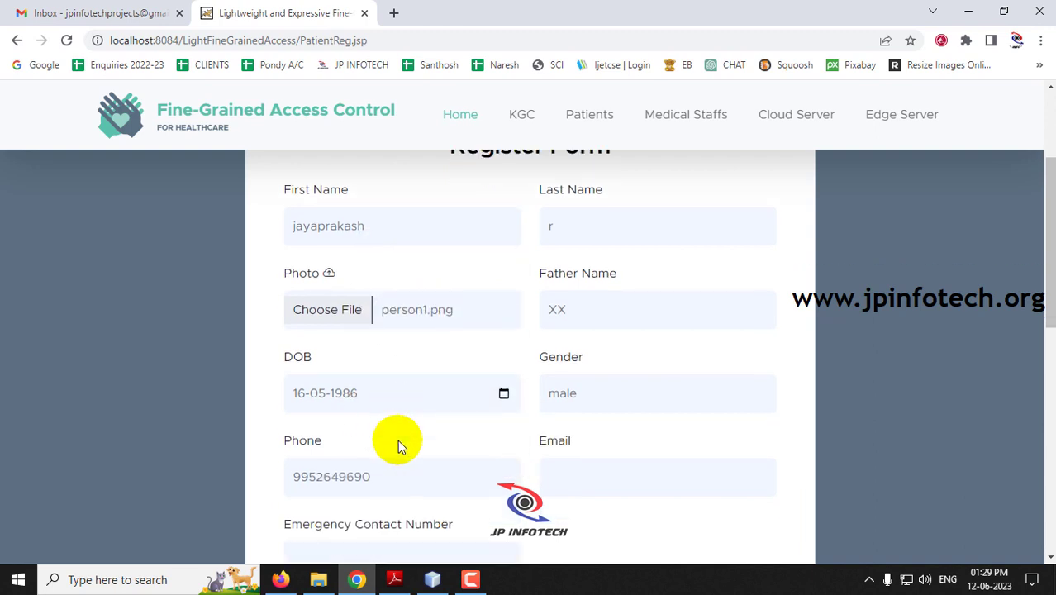
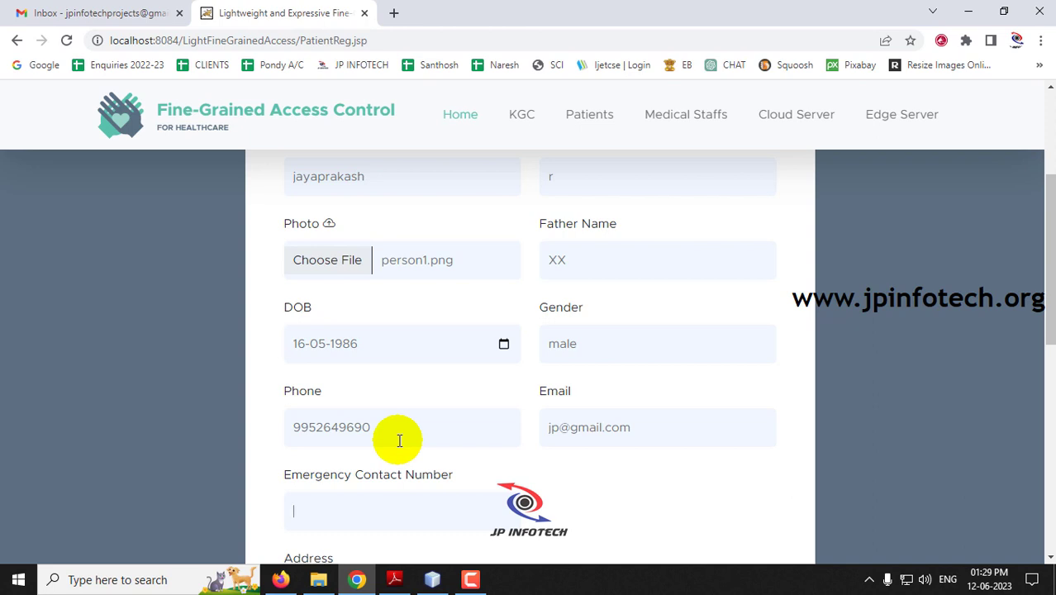
key("Tab")
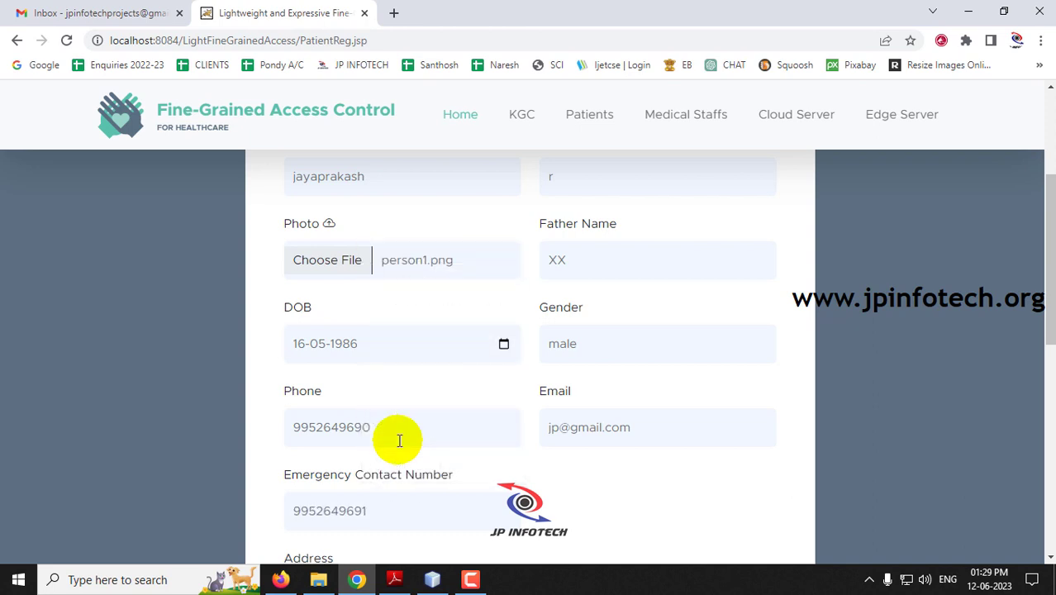
scroll(399, 441, "down", 3)
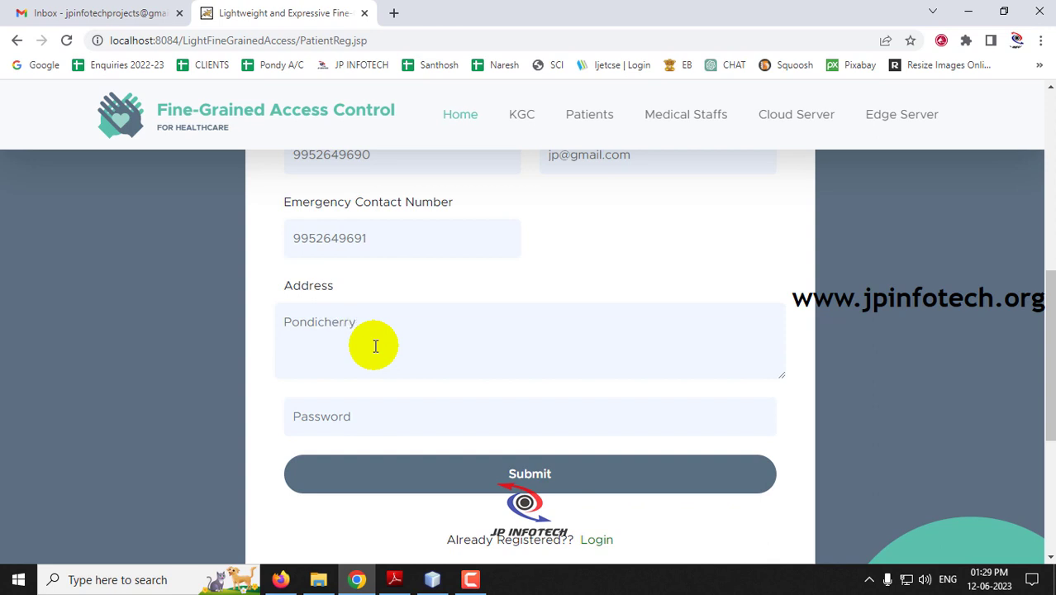
left_click(395, 422)
type("1")
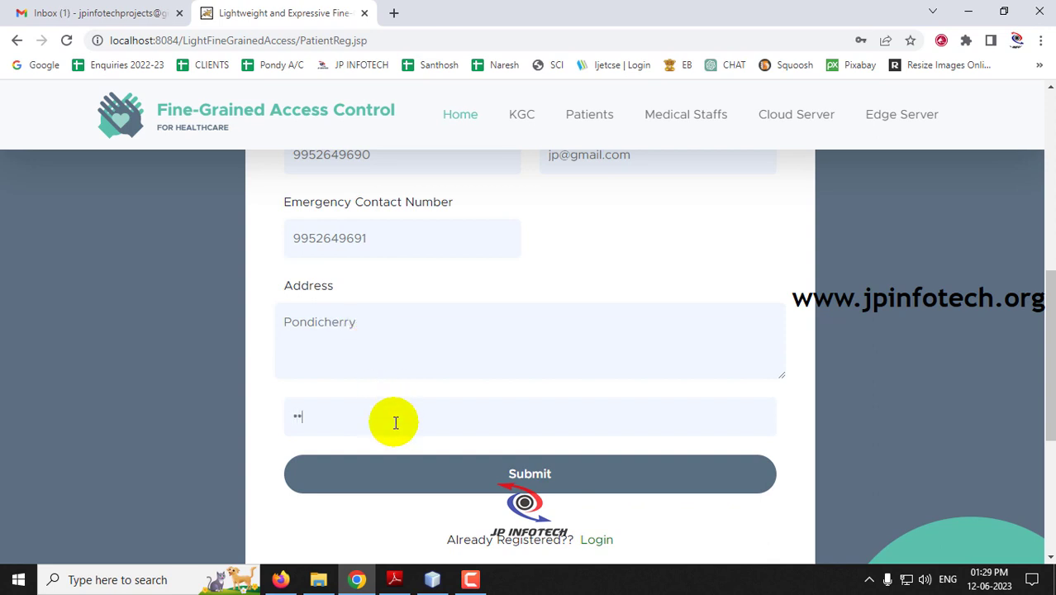
left_click(523, 471)
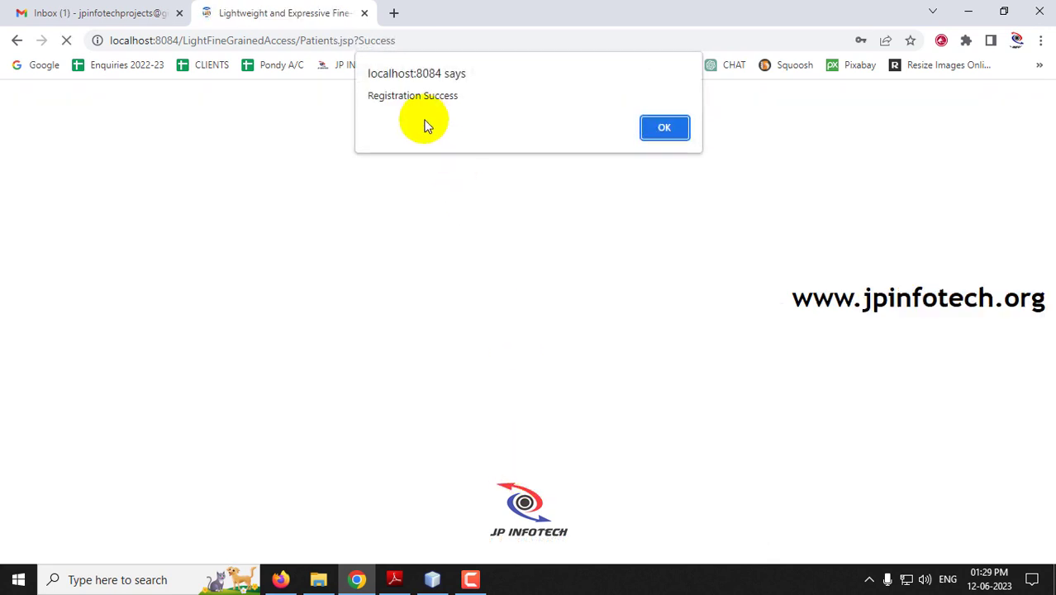
Step: Log in as the KGC and open Patient Authorization, where the new patient shows Waiting
left_click(672, 127)
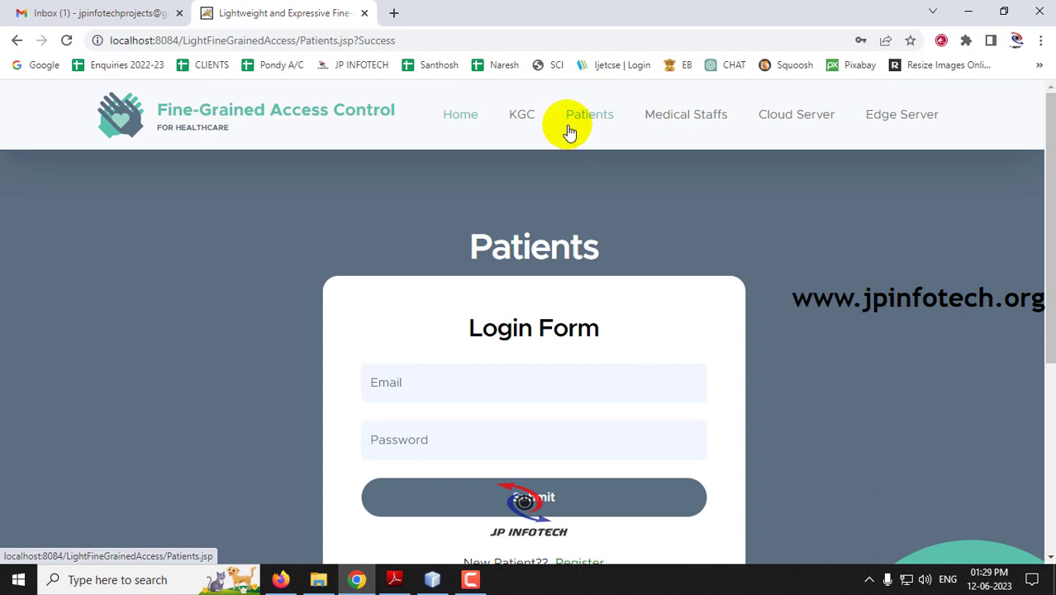
left_click(525, 119)
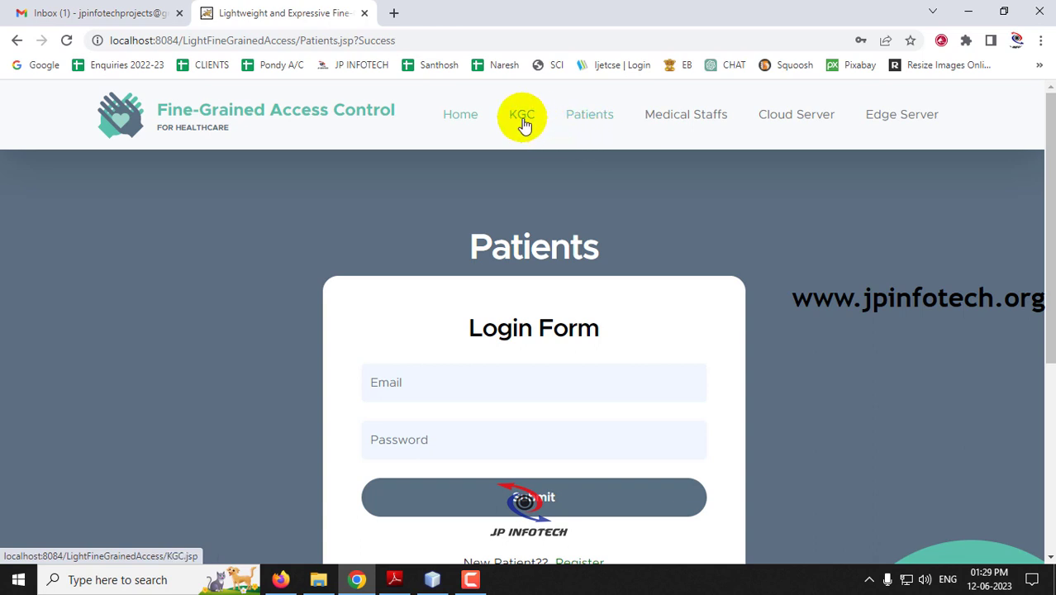
left_click(426, 383)
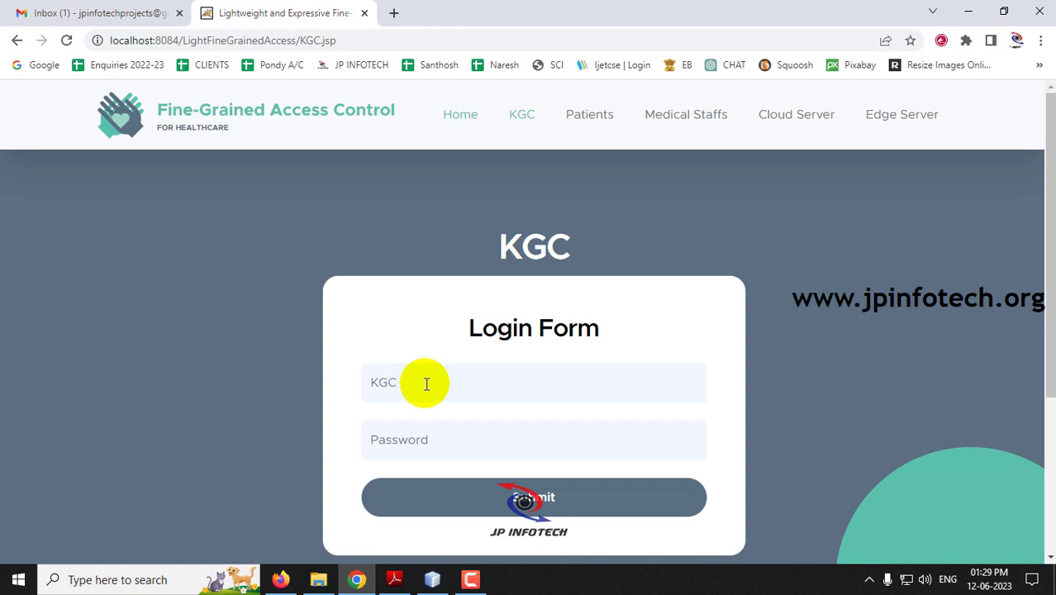
left_click(479, 494)
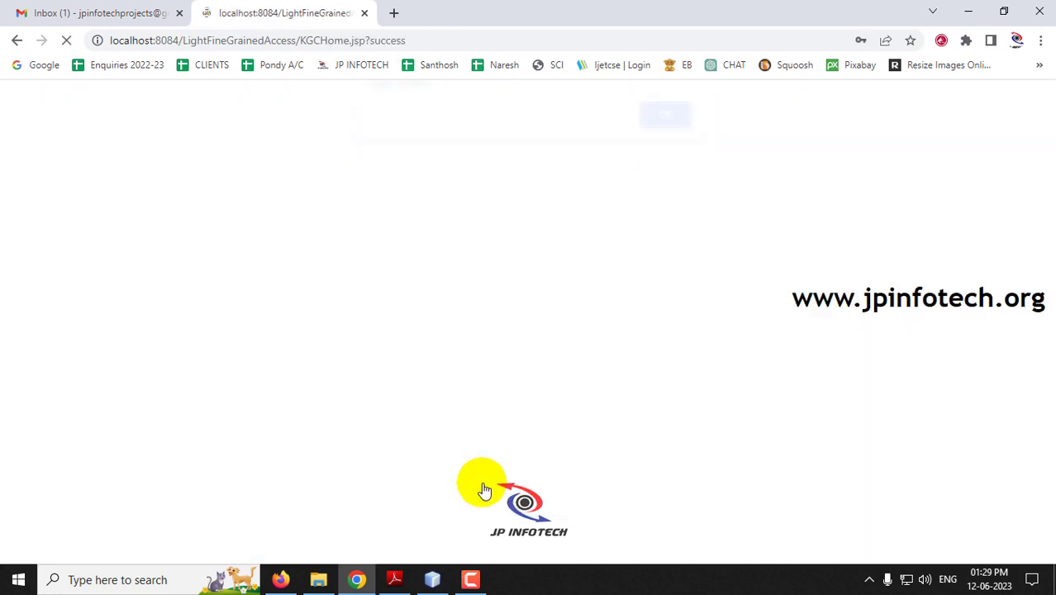
left_click(644, 132)
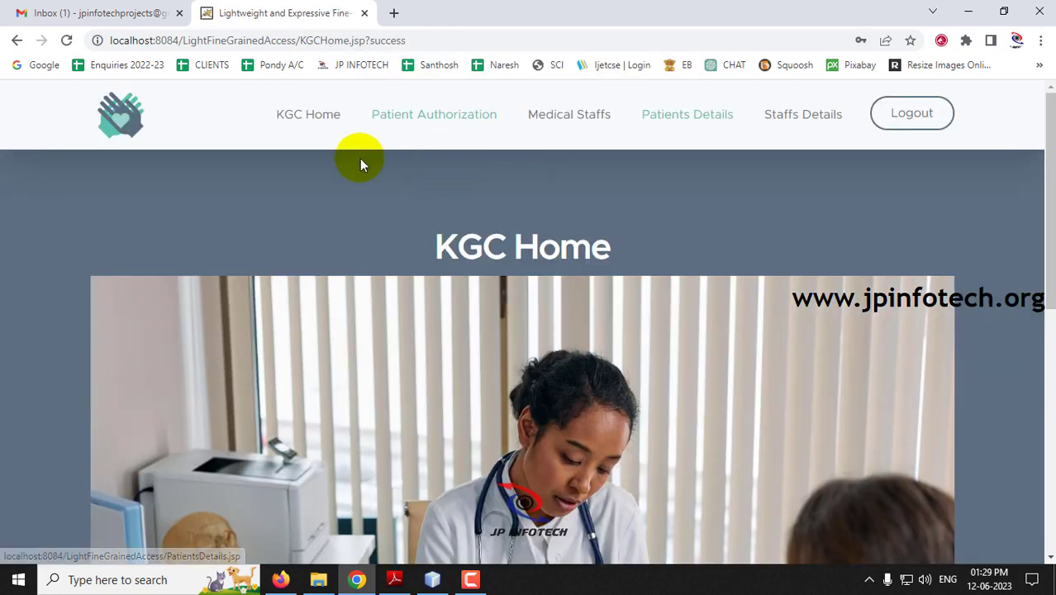
left_click(429, 126)
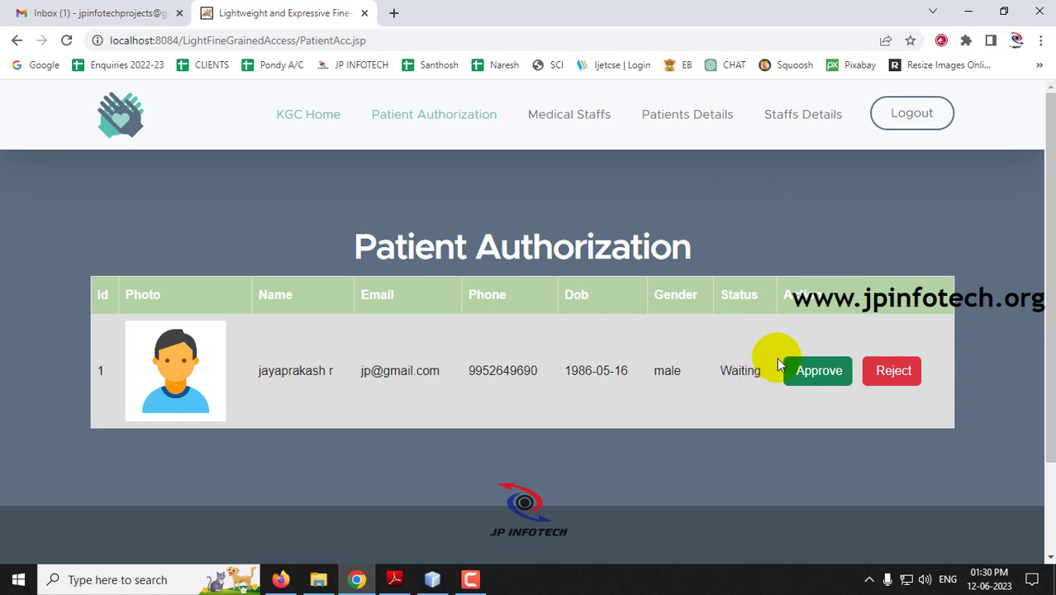
Step: Approve the waiting patient's account on the authorization page
left_click_drag(376, 250, 637, 282)
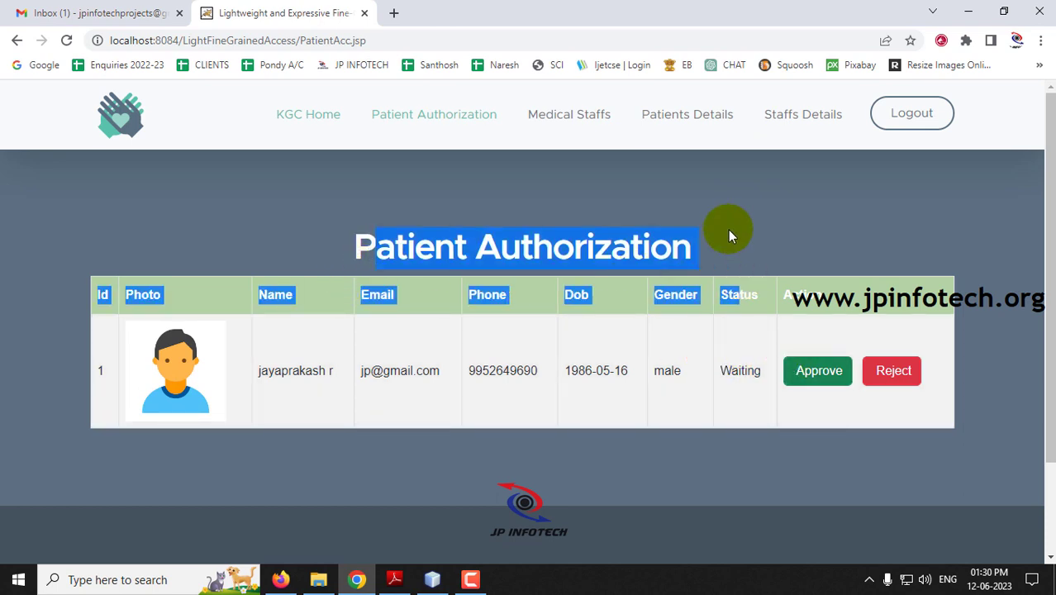
left_click(728, 229)
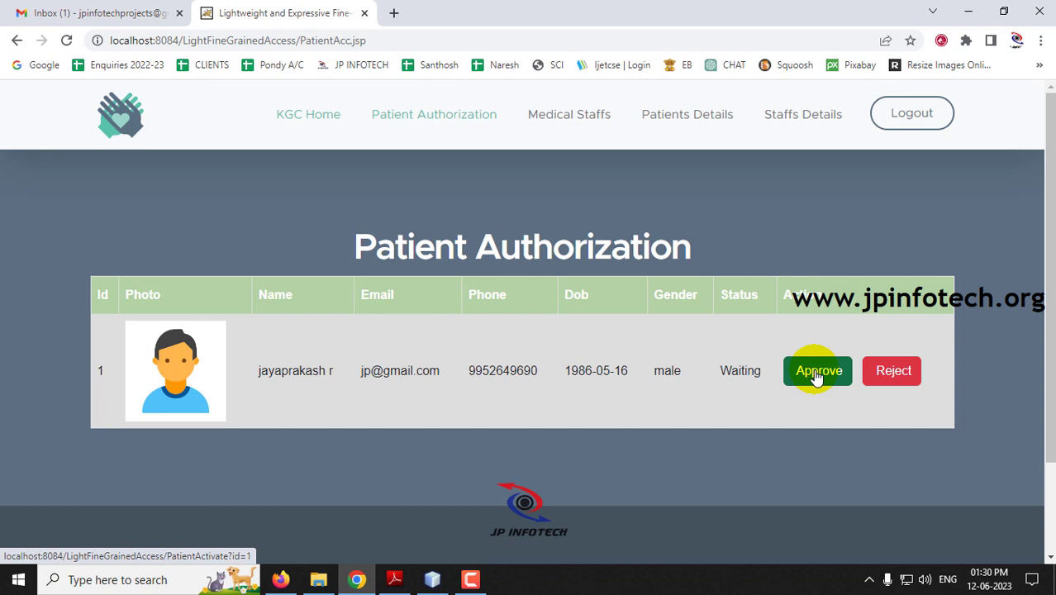
left_click(816, 372)
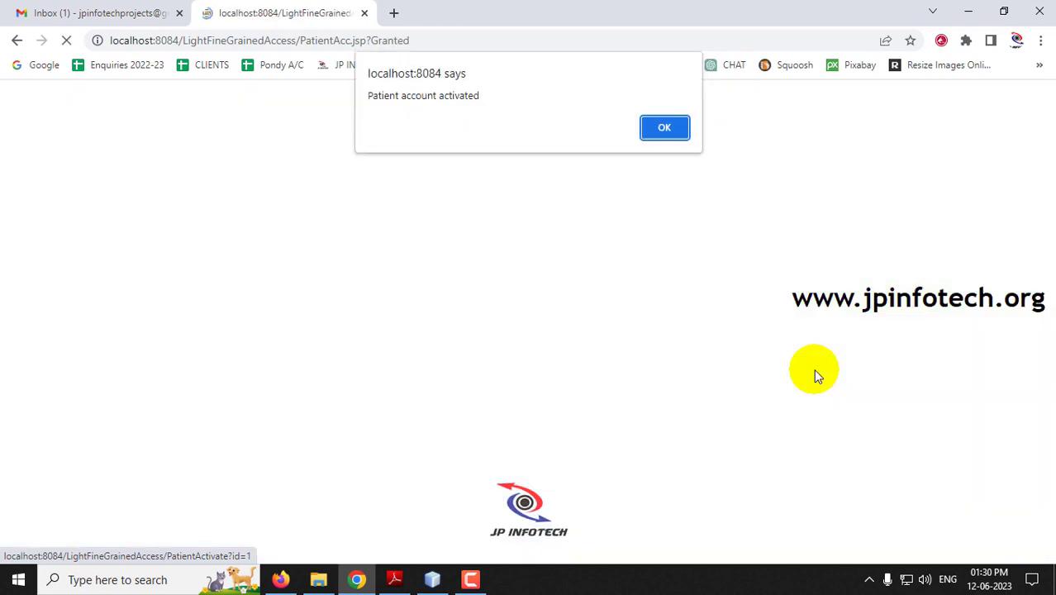
left_click(671, 126)
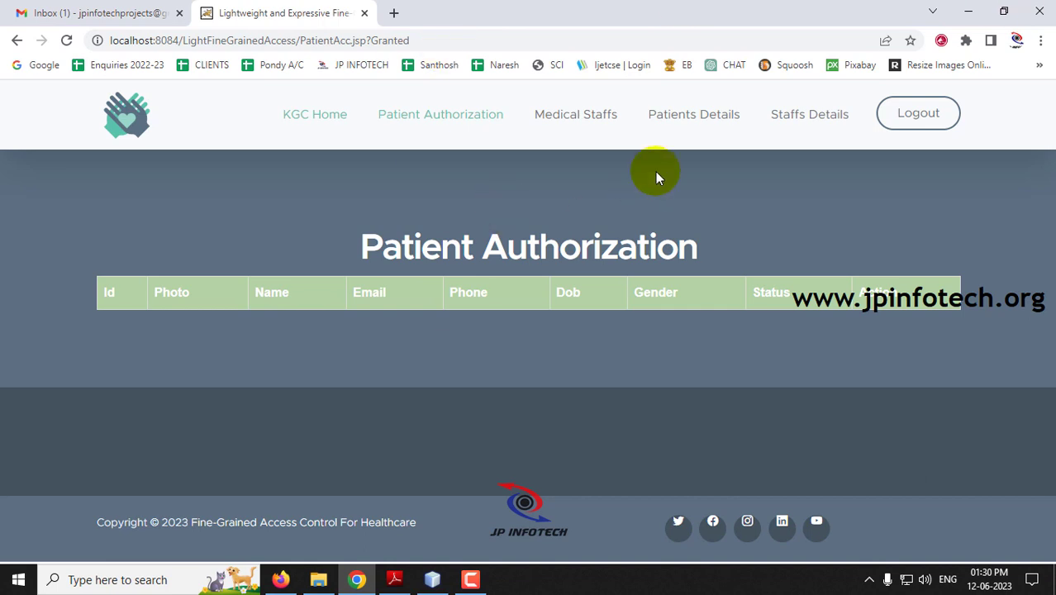
Step: Confirm the patient reads Active in Patients Details, log out of KGC, and open patient login
left_click(701, 114)
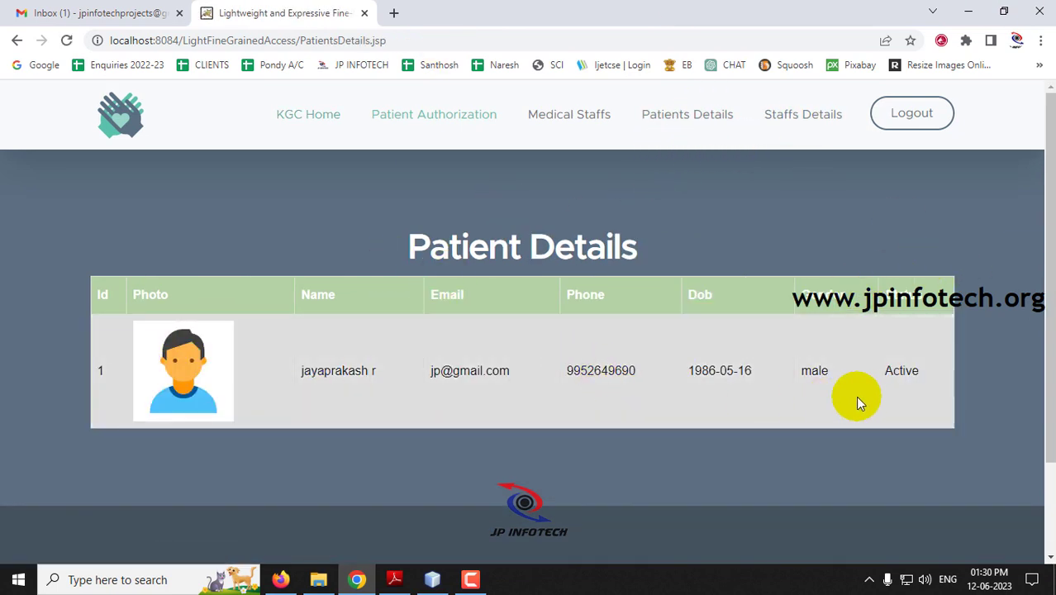
left_click_drag(918, 371, 889, 370)
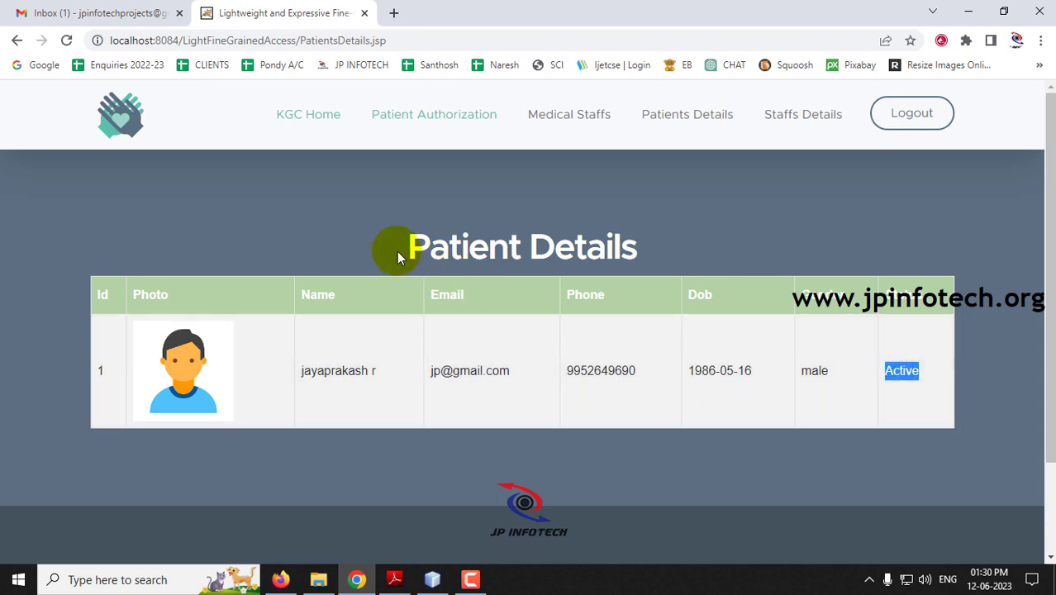
left_click(922, 130)
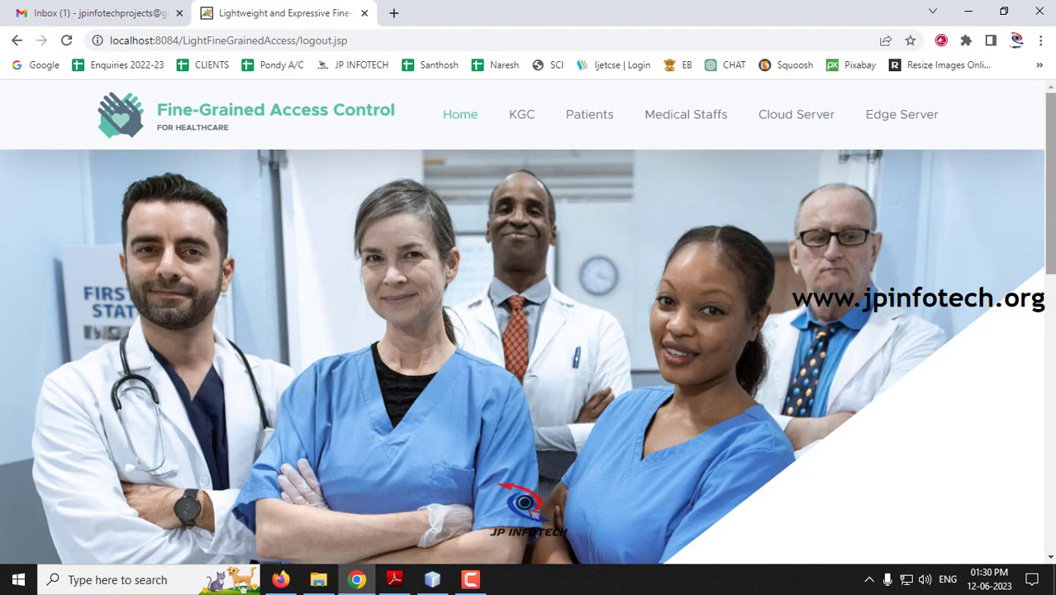
left_click(591, 128)
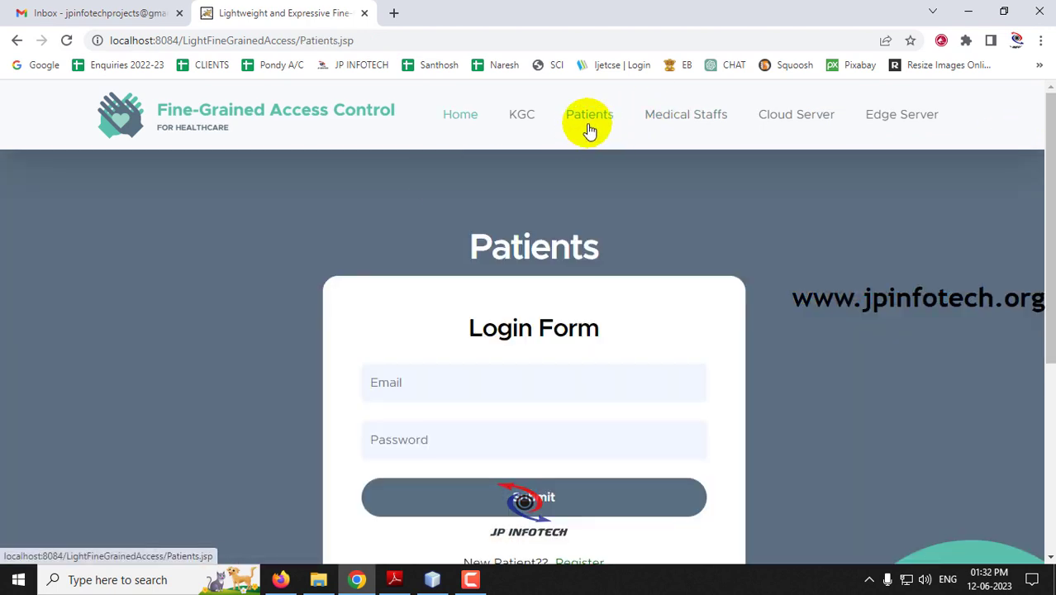
scroll(586, 134, "down", 1)
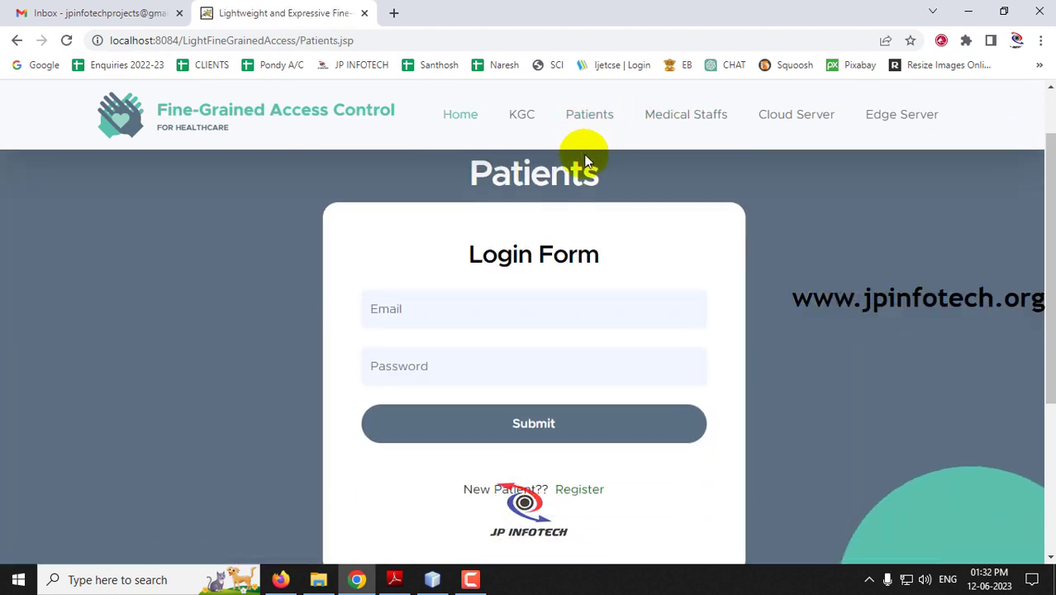
Step: Log in with the new patient's e-mail and password to reach the Patient Home page
left_click(469, 301)
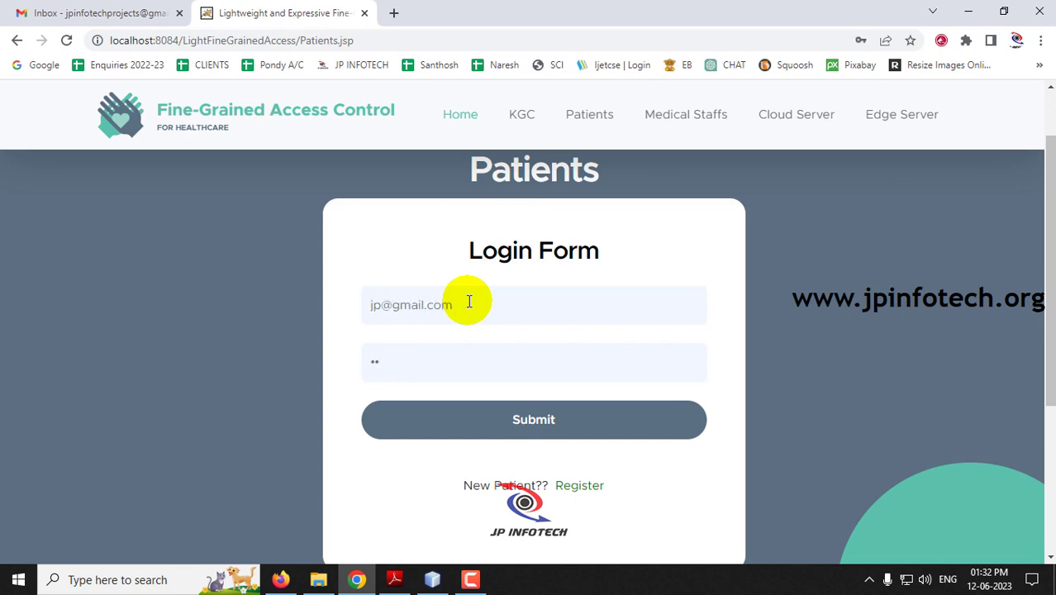
left_click(537, 418)
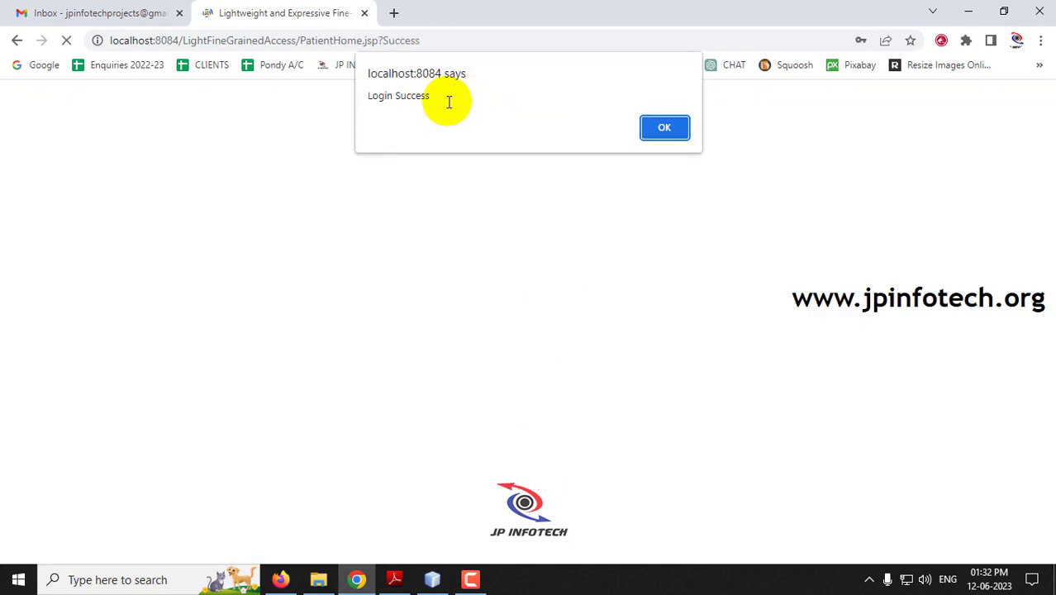
left_click(668, 124)
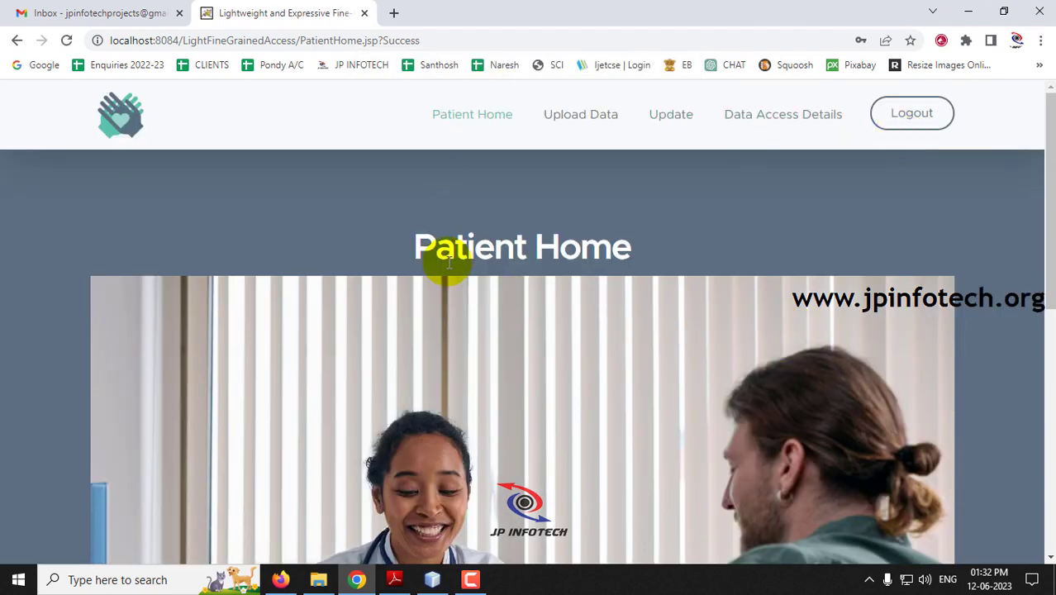
left_click_drag(412, 252, 754, 216)
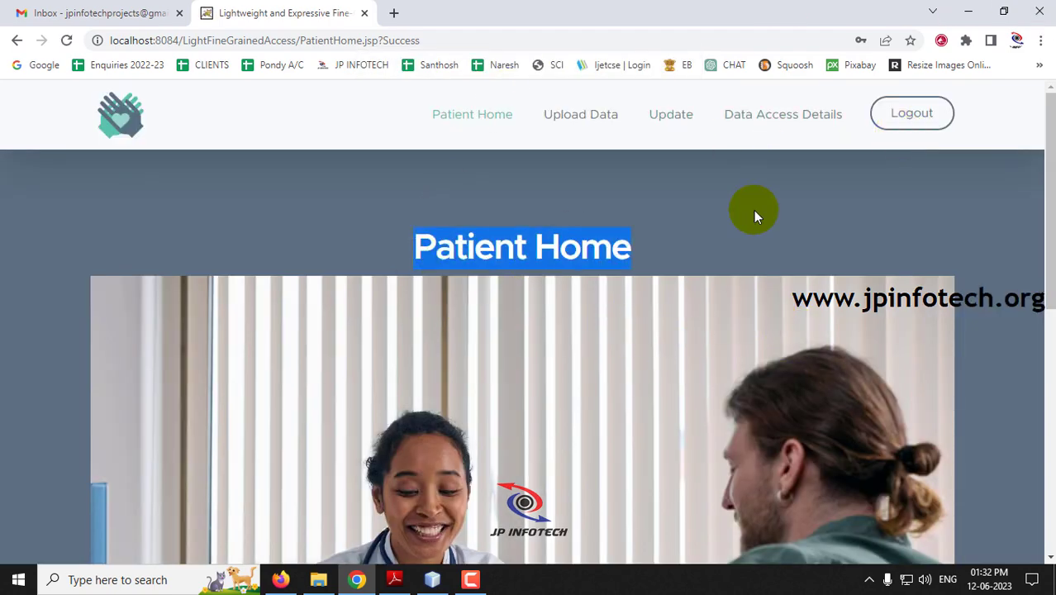
scroll(683, 282, "down", 3)
scroll(683, 278, "up", 3)
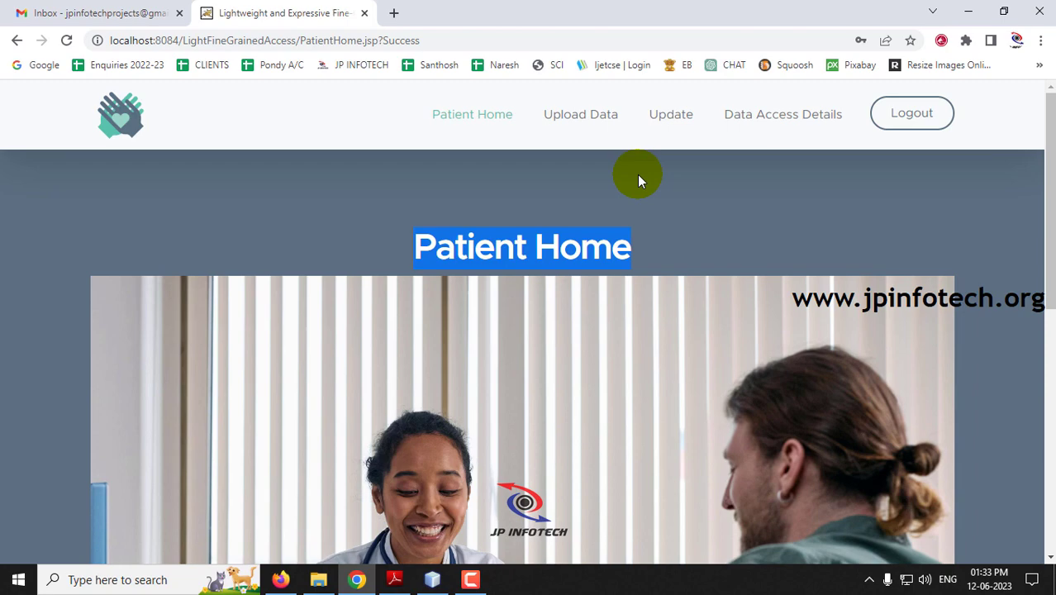
Step: Try the Update page, back out of its HTTP 500 error, and reload Upload Data
left_click(605, 124)
left_click(671, 128)
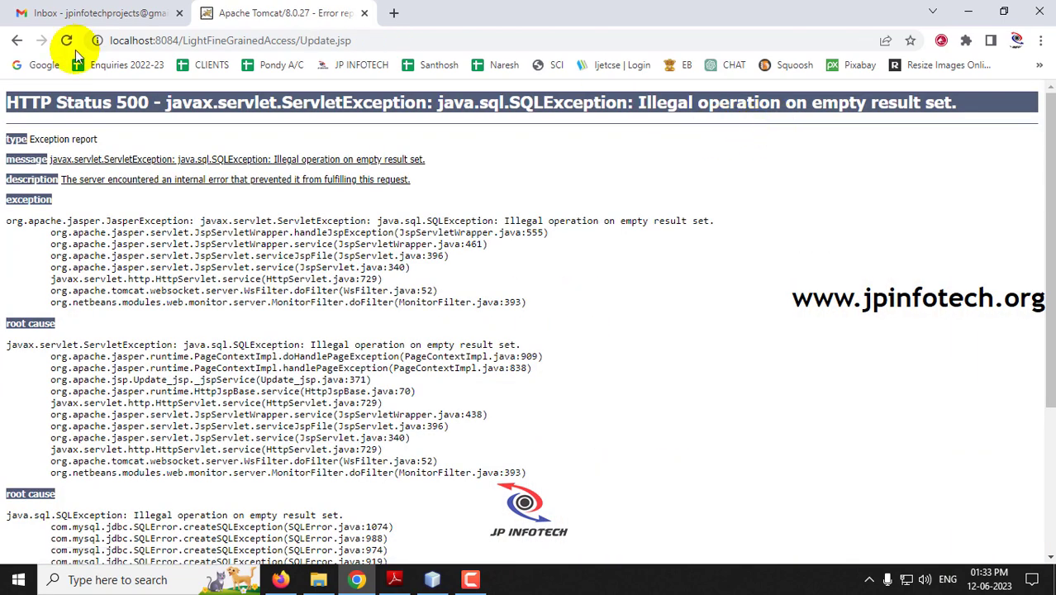
left_click(16, 40)
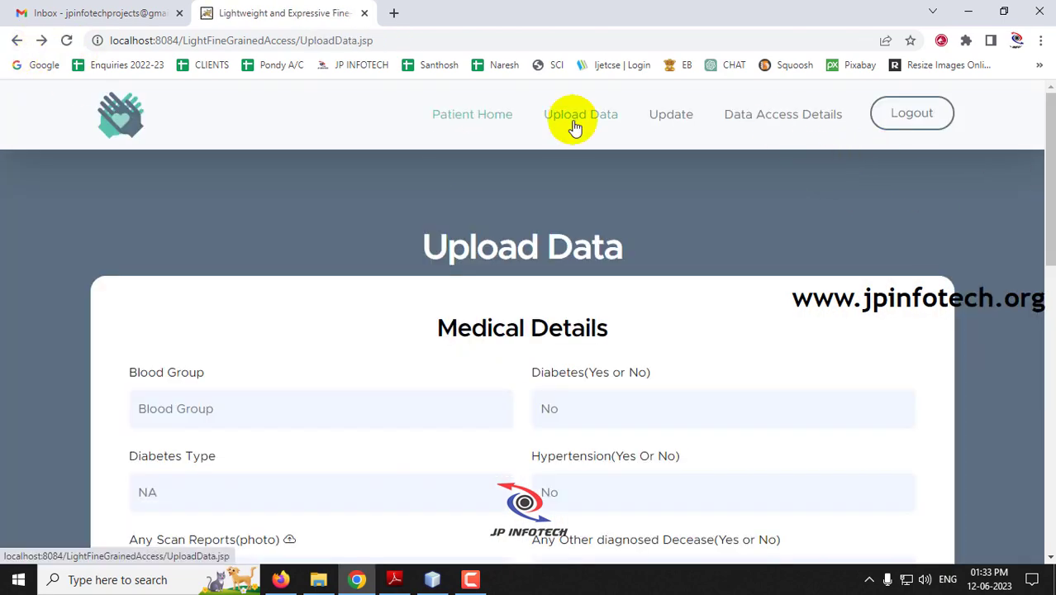
left_click(576, 124)
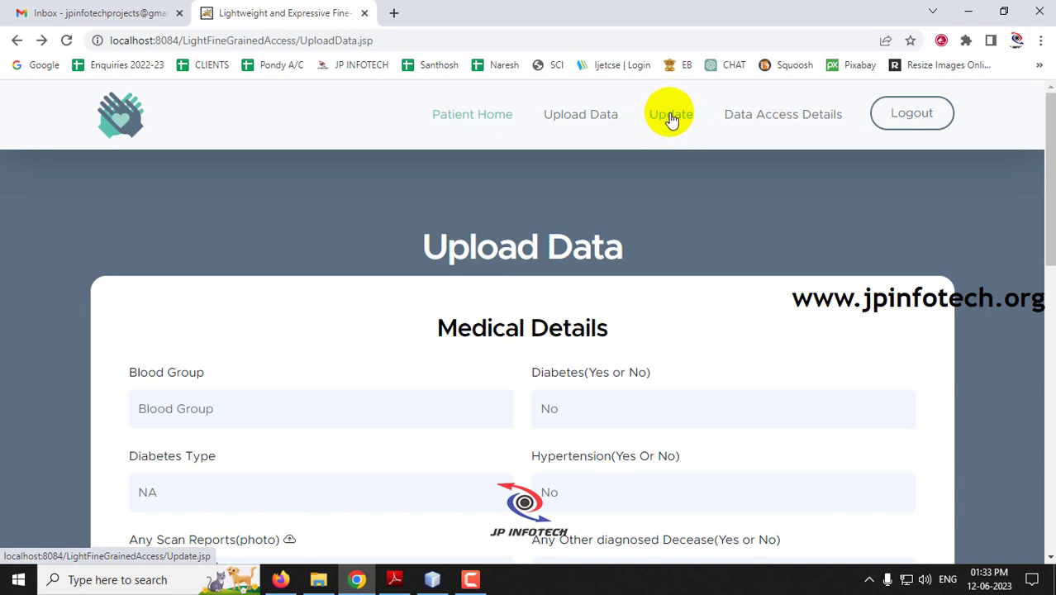
Step: Check the empty Data Access Details list, then return to the Upload Data form
left_click(789, 116)
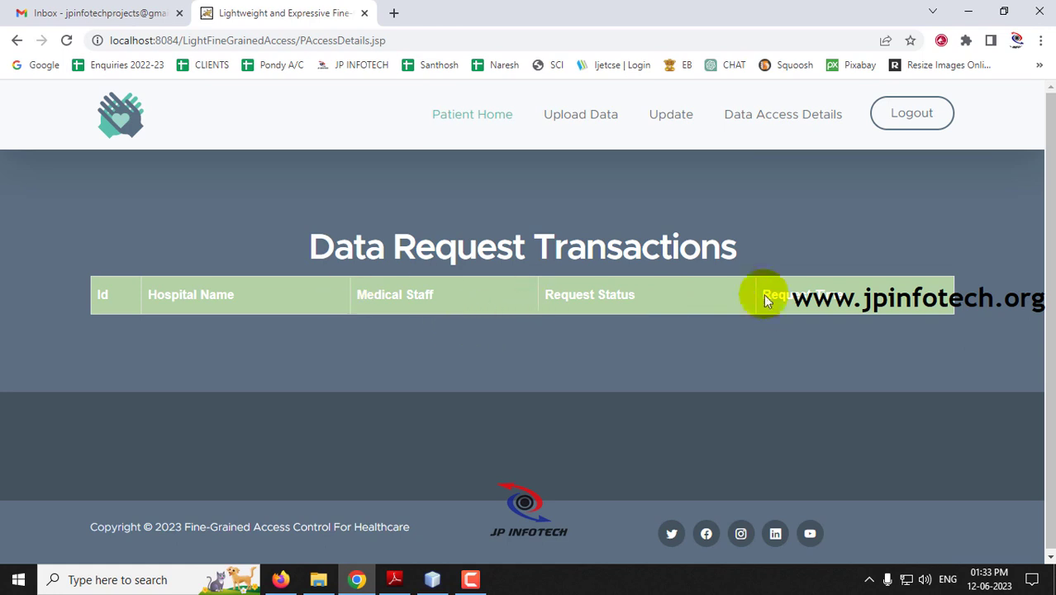
left_click(589, 115)
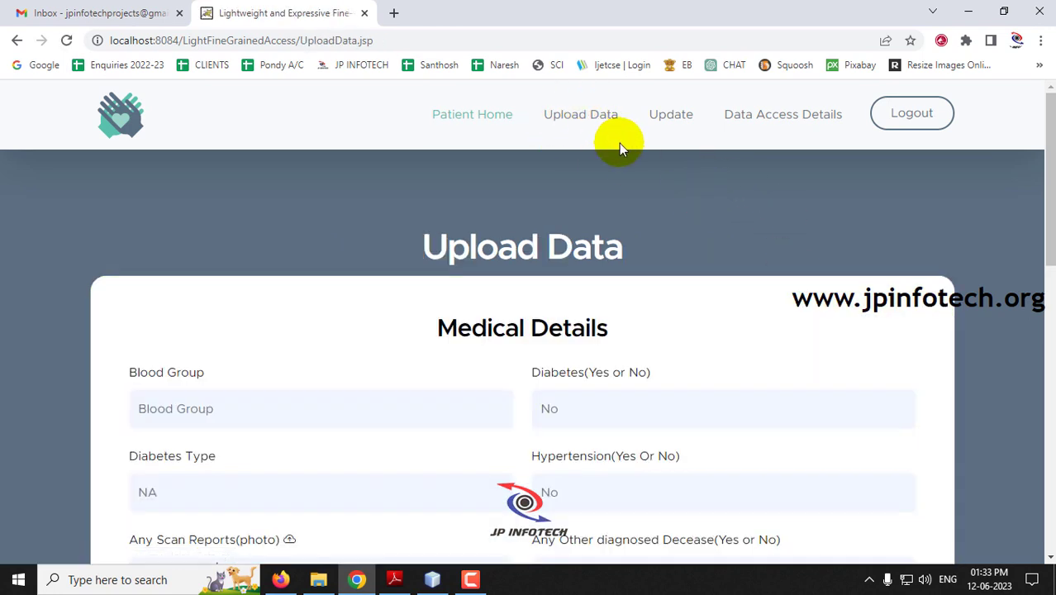
scroll(617, 288, "down", 5)
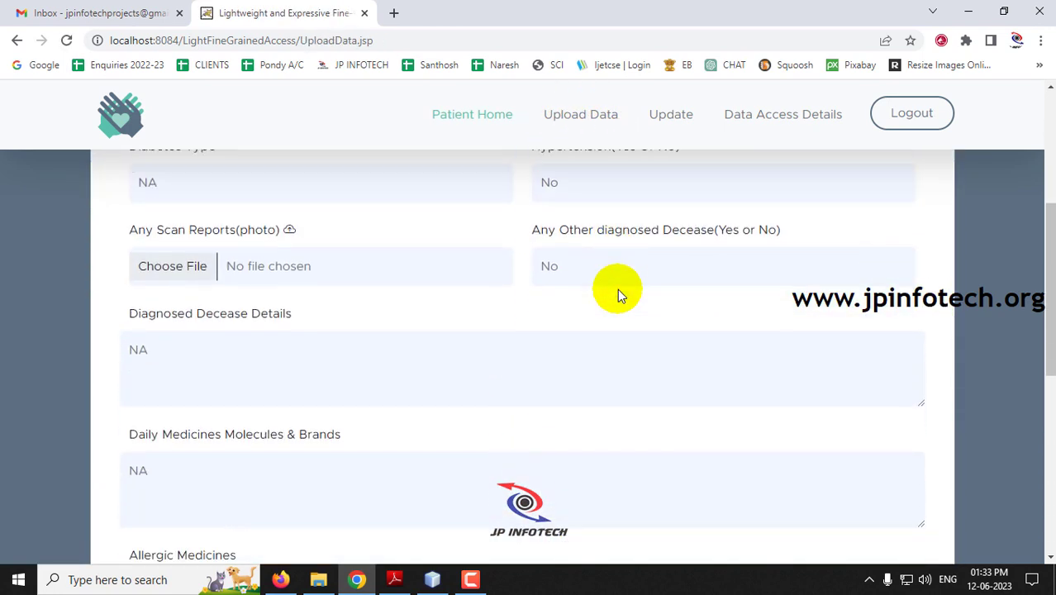
scroll(618, 294, "up", 5)
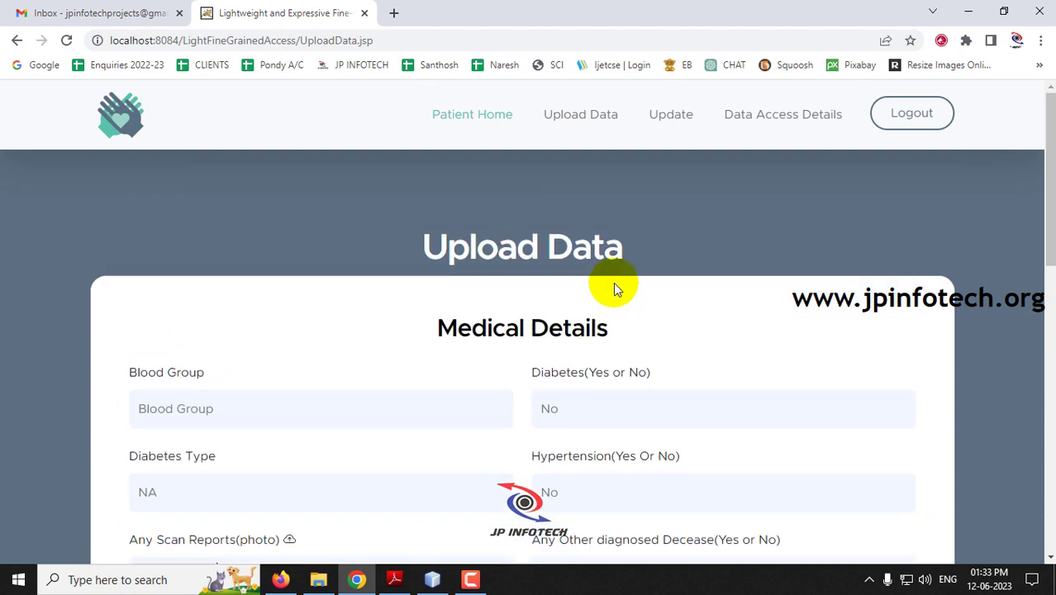
Step: Load drivehq.com in a new browser tab, then bring File Explorer to the front
left_click(394, 12)
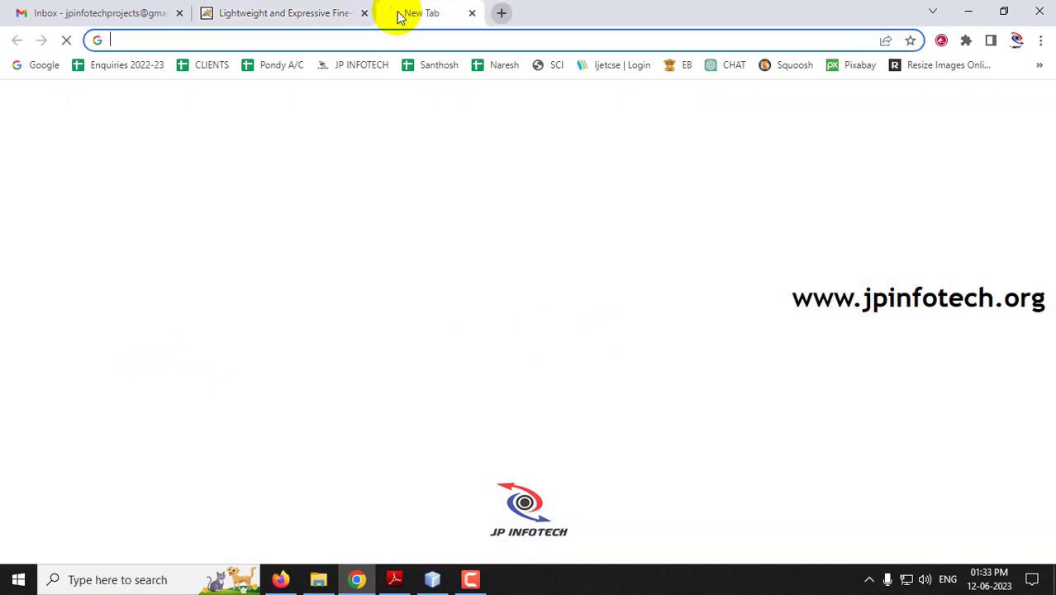
type("drivehq.com")
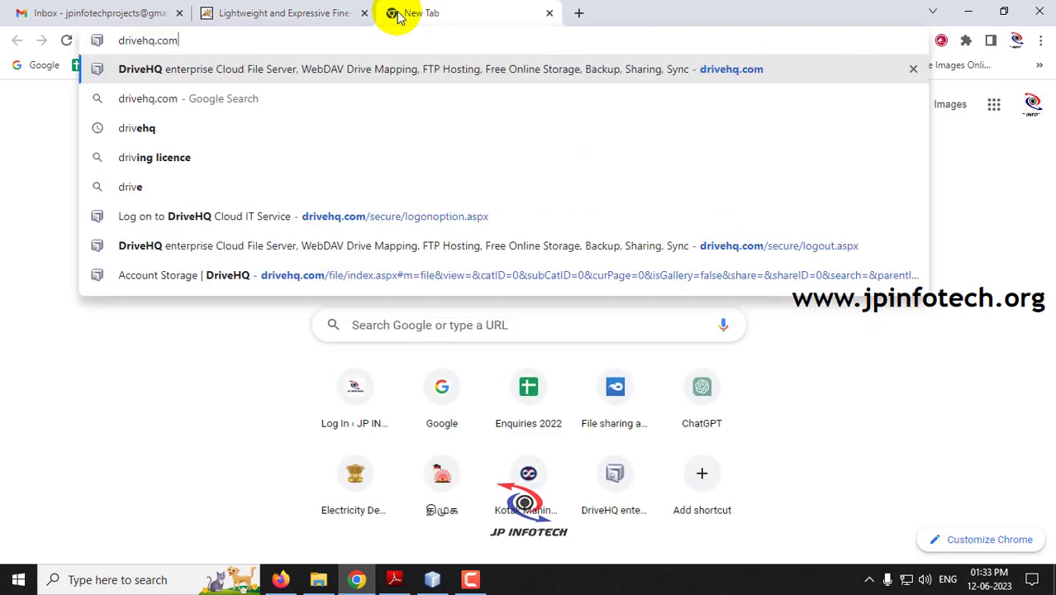
key("Return")
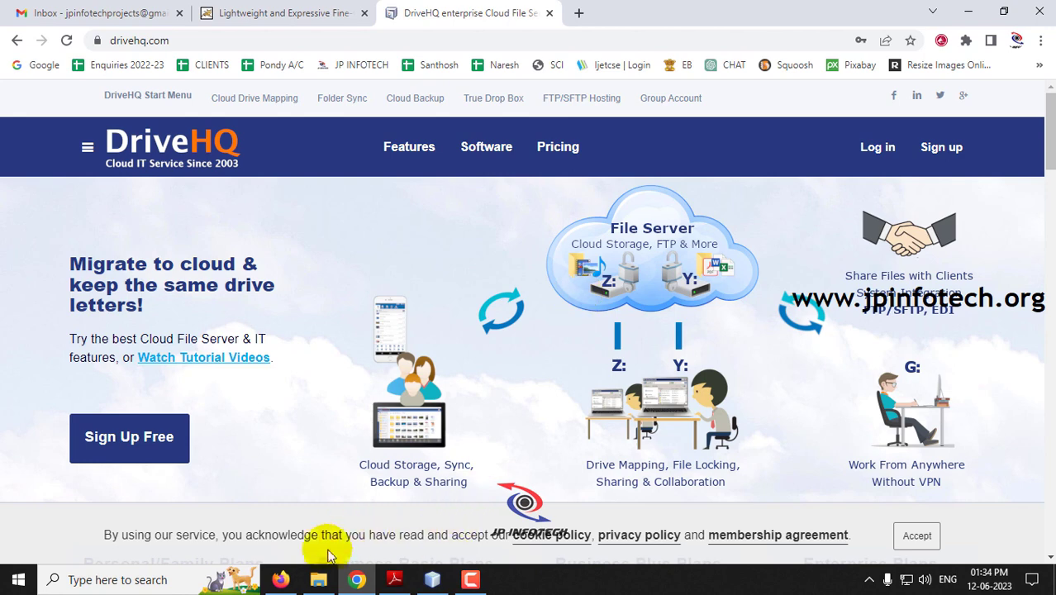
left_click(318, 579)
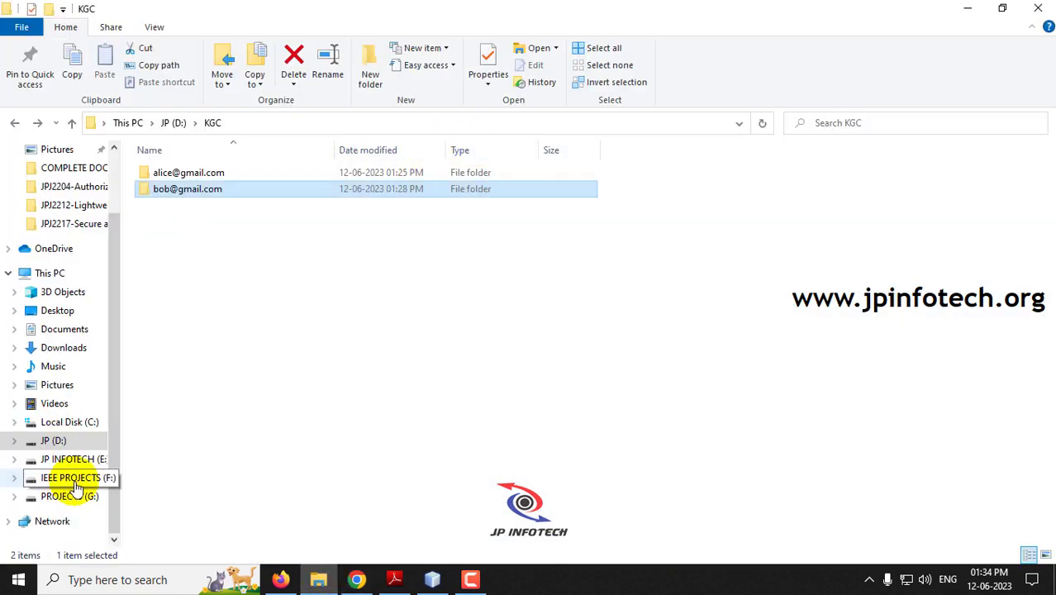
Step: Go back to JPJ2212 and open SOURCE CODE\LightFineGrainedAccess\src\java\LightFineGrainedAccess
left_click(11, 129)
left_click(11, 128)
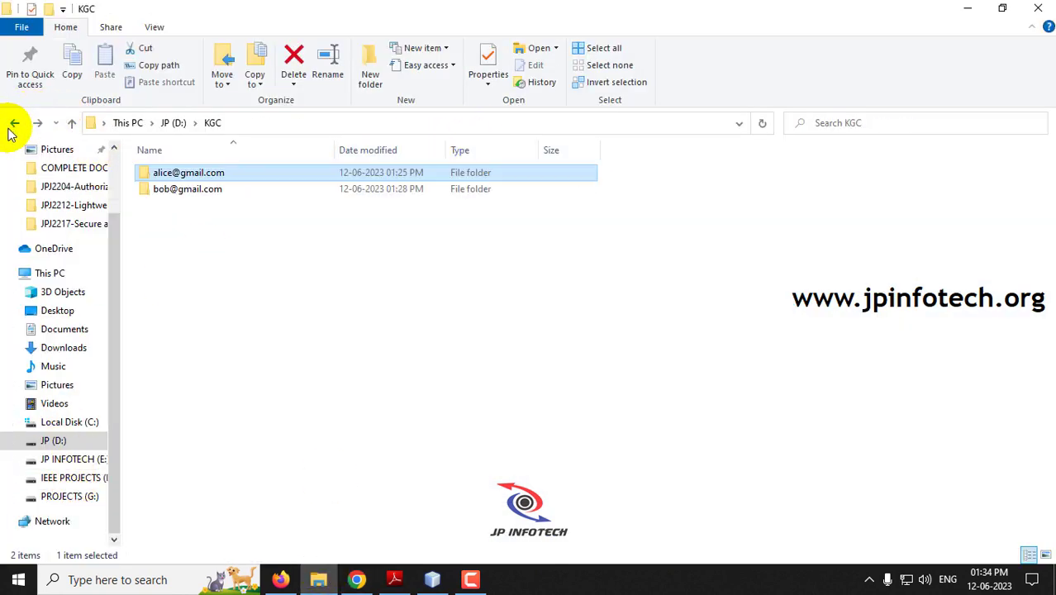
left_click(10, 130)
left_click(11, 132)
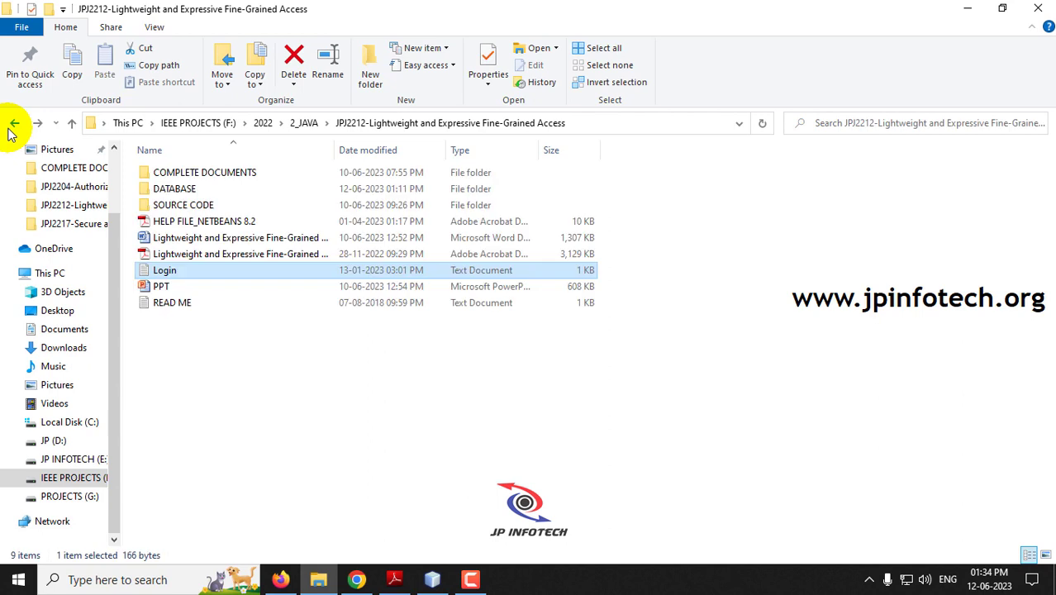
double_click(184, 204)
double_click(185, 178)
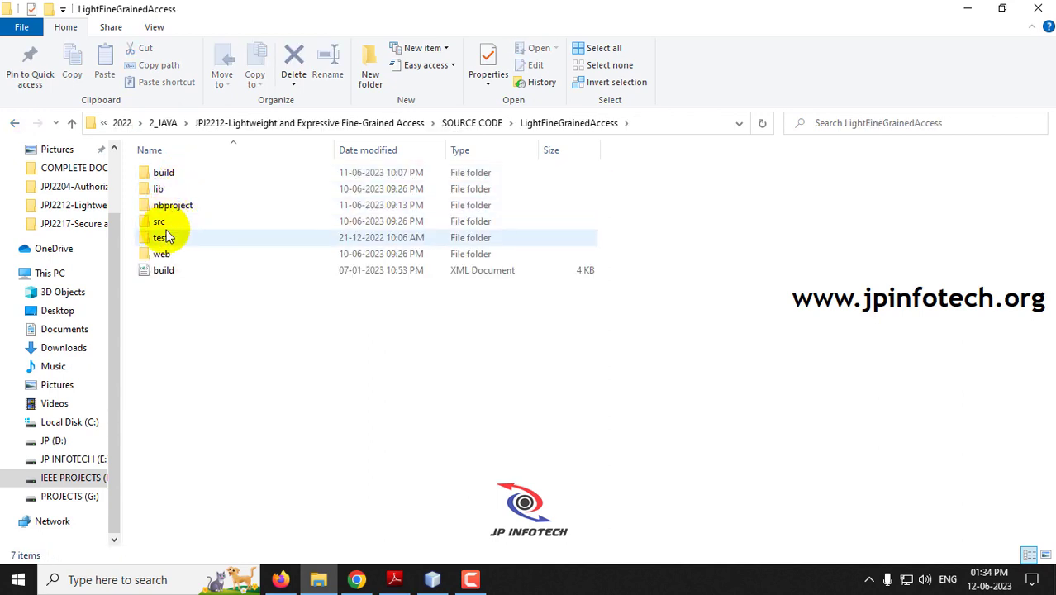
left_click(165, 227)
double_click(165, 227)
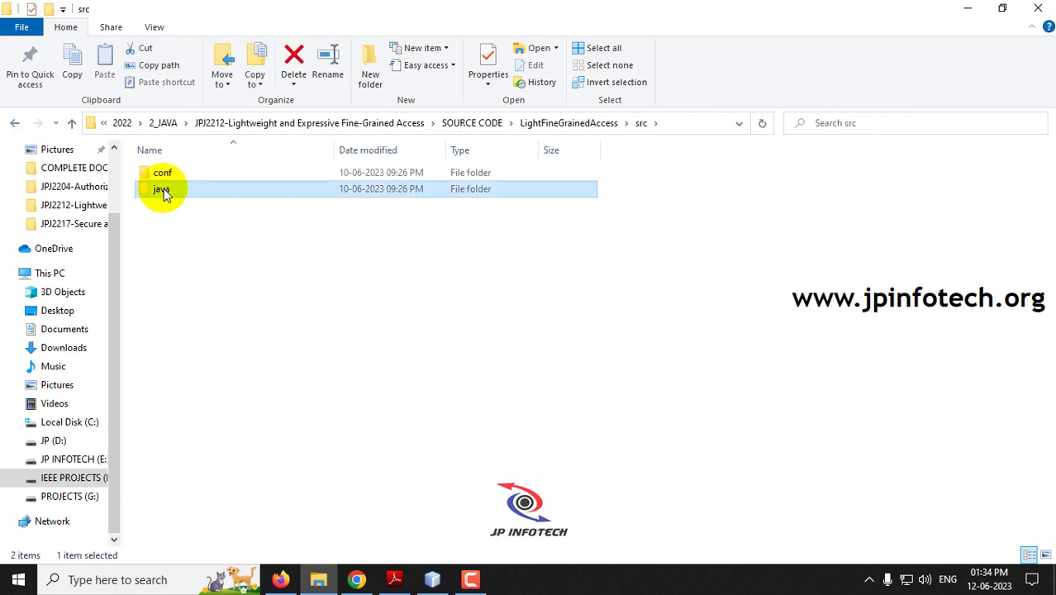
double_click(163, 188)
double_click(170, 179)
Step: Open FTPcon.java with Edit with Notepad++
left_click(165, 239)
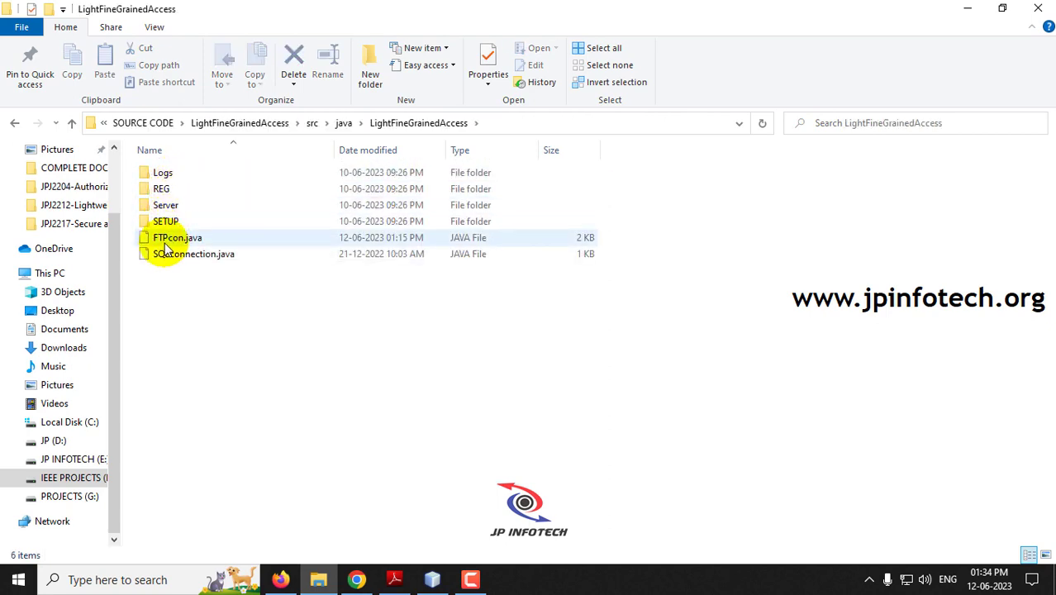
right_click(167, 248)
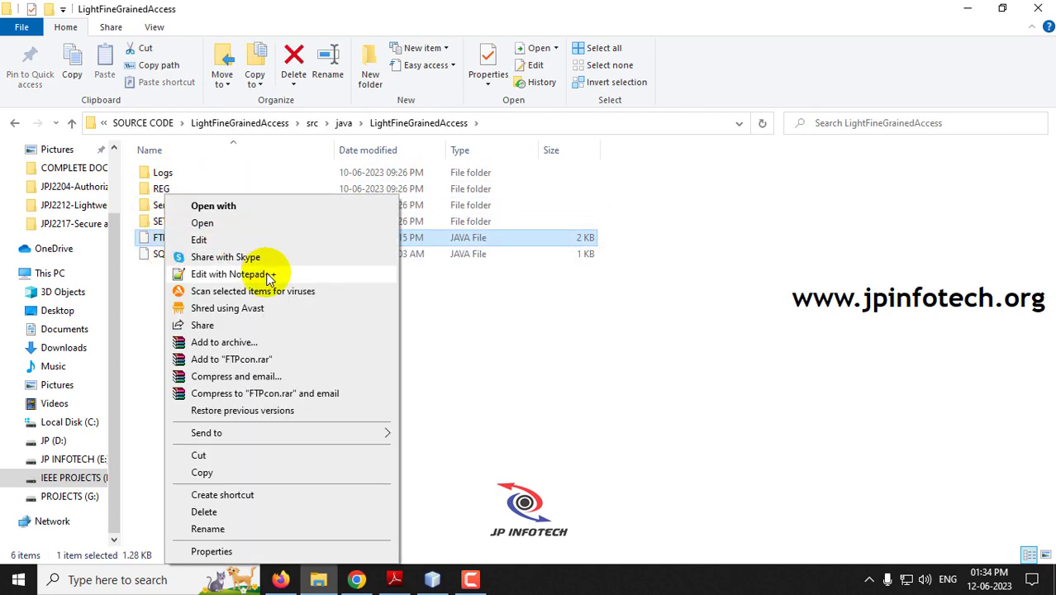
left_click(264, 275)
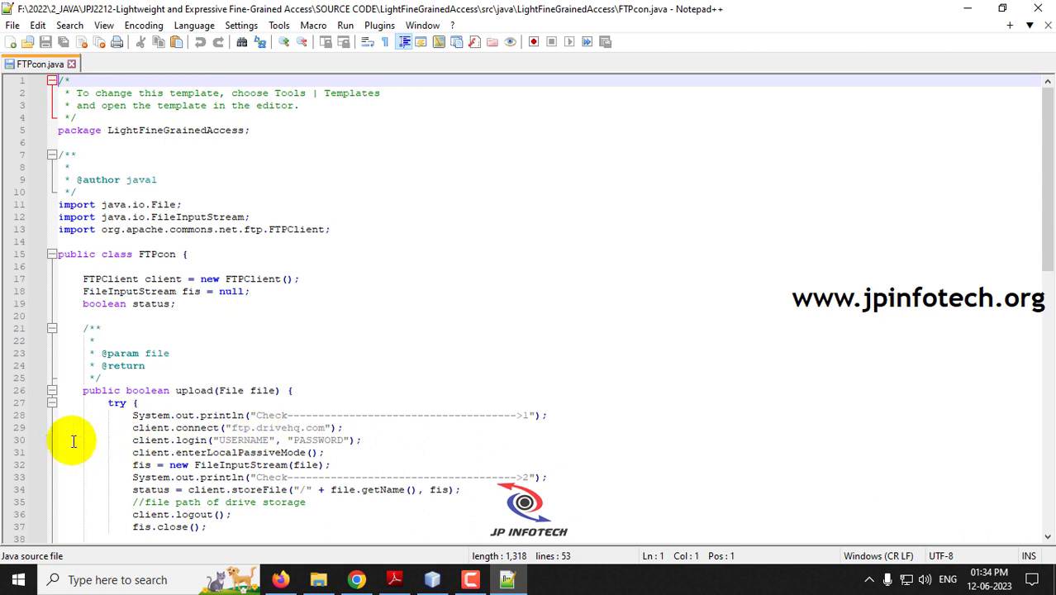
Step: Inspect the USERNAME and PASSWORD placeholders in FTPcon.java's login call, then return to the app's tab
left_click_drag(217, 441, 345, 437)
left_click(219, 440)
left_click_drag(217, 440, 263, 440)
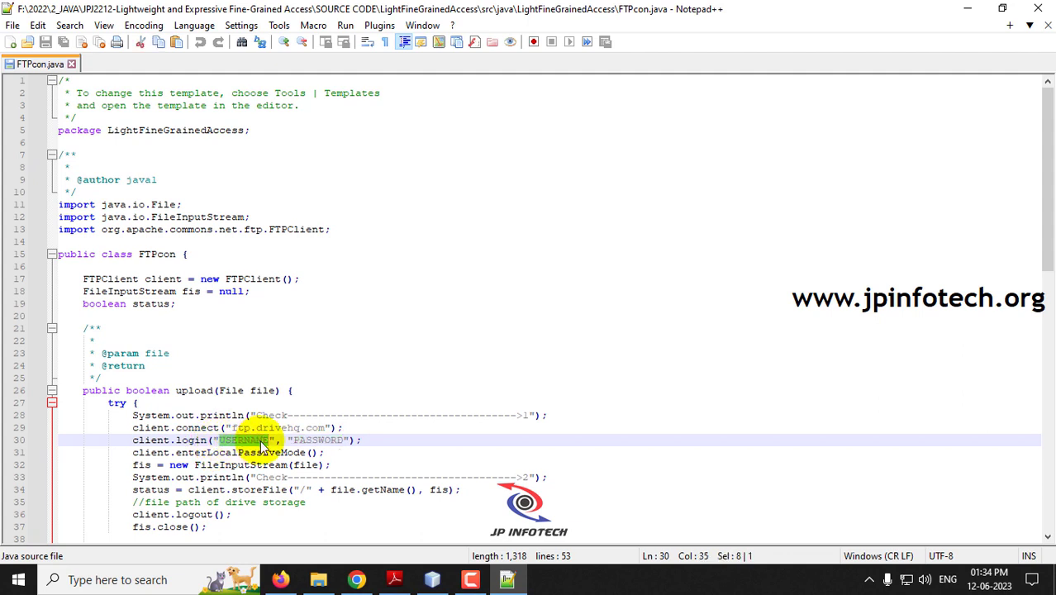
left_click_drag(263, 442, 345, 439)
left_click(298, 428)
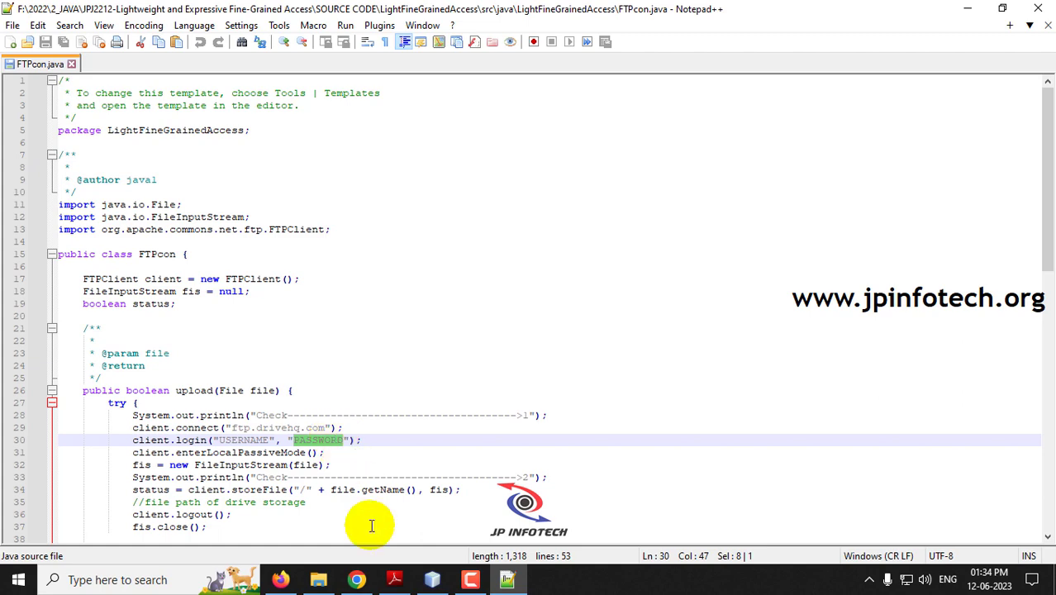
left_click(356, 580)
left_click(274, 13)
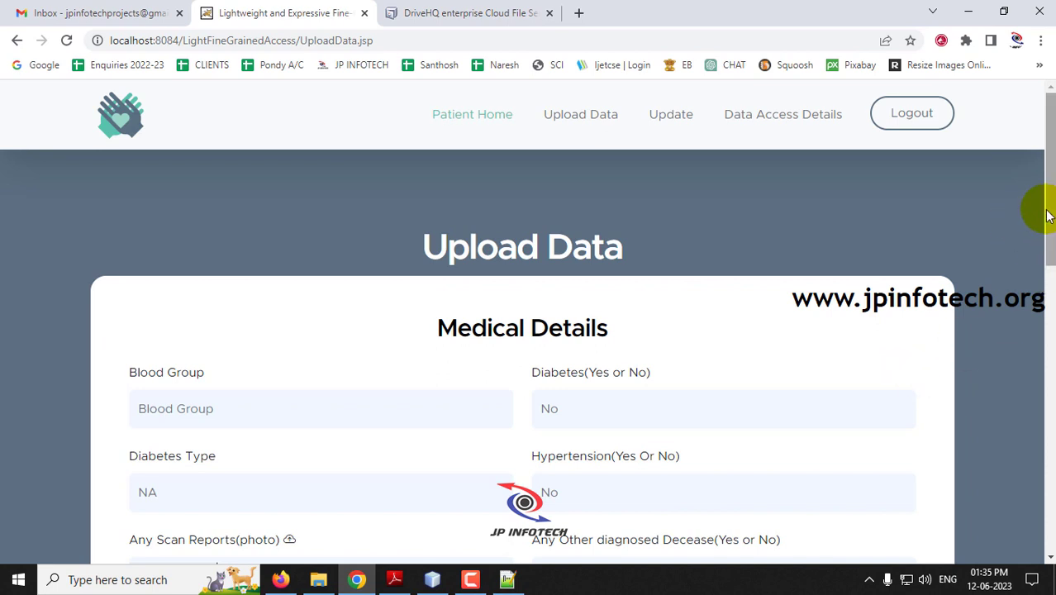
Step: Fill Medical Details: blood group O+, Diabetes Yes, Diabetes Type 2, Hypertension Yes
left_click_drag(1049, 210, 1051, 244)
scroll(278, 255, "down", 1)
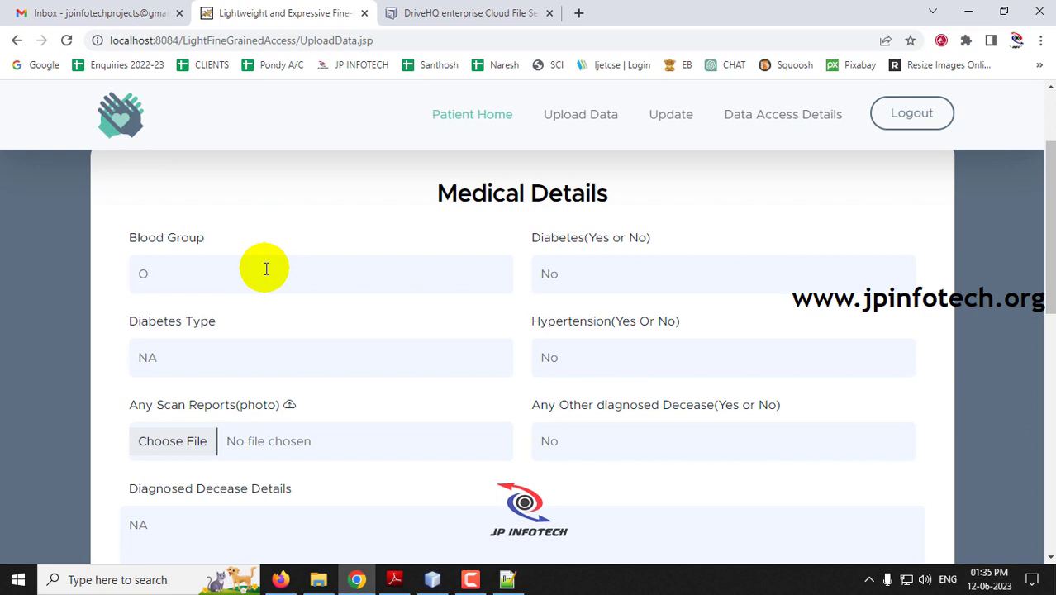
left_click(568, 273)
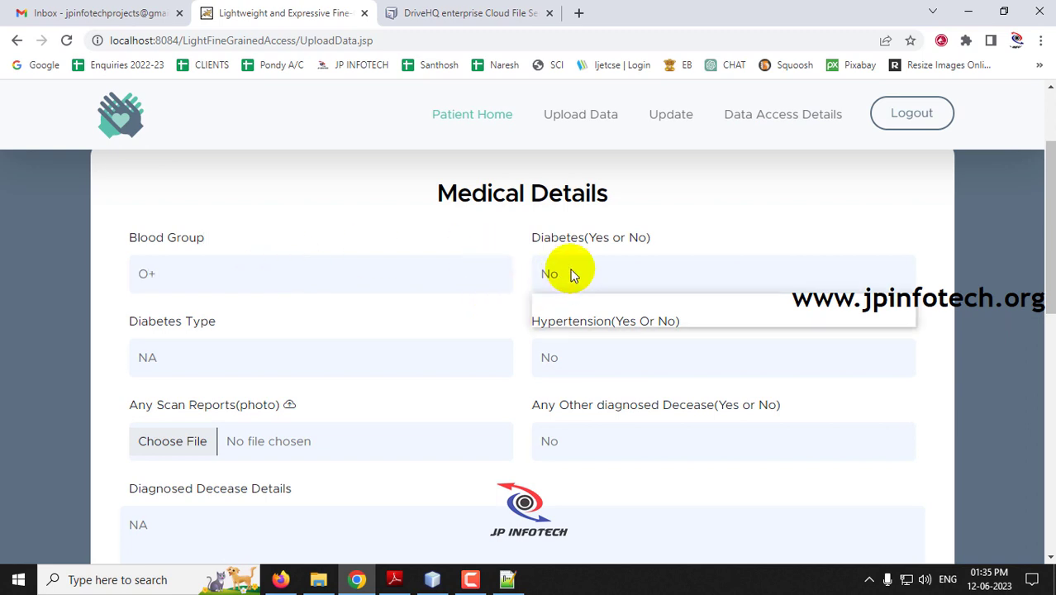
left_click(585, 315)
left_click(233, 356)
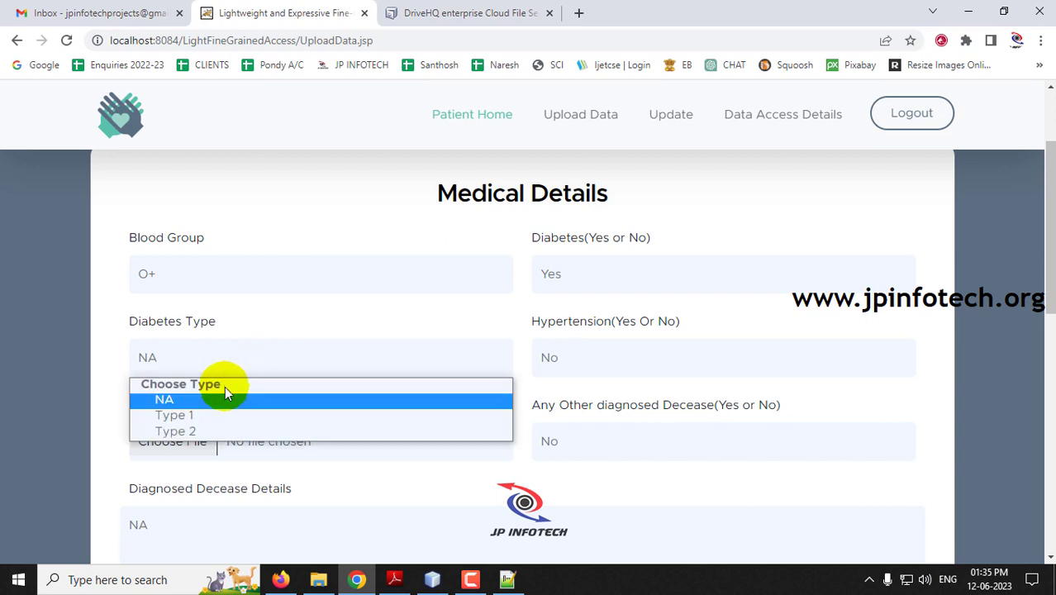
left_click(219, 432)
left_click(637, 360)
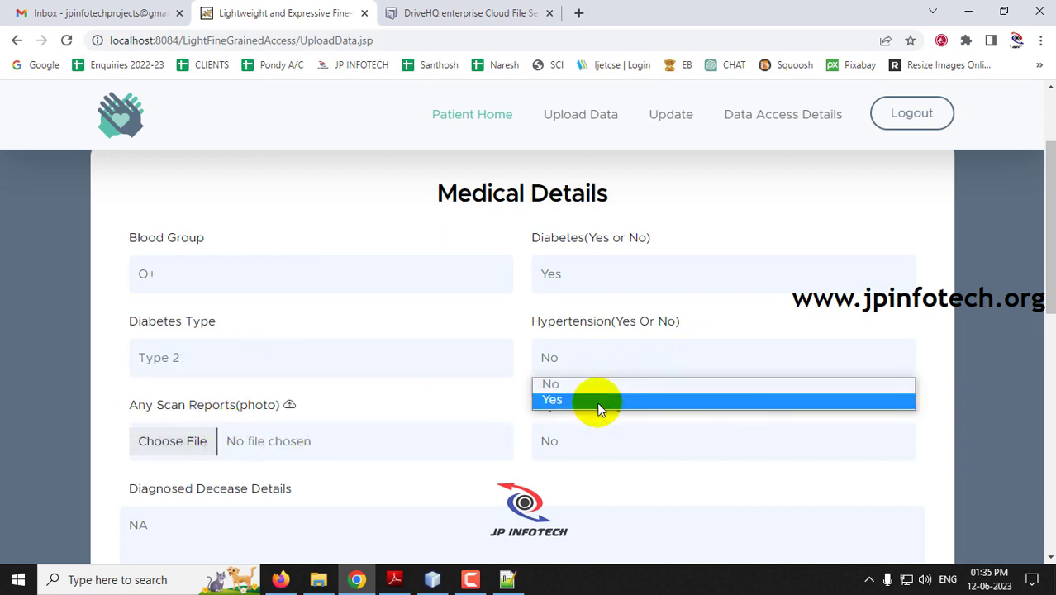
left_click(598, 400)
left_click(190, 445)
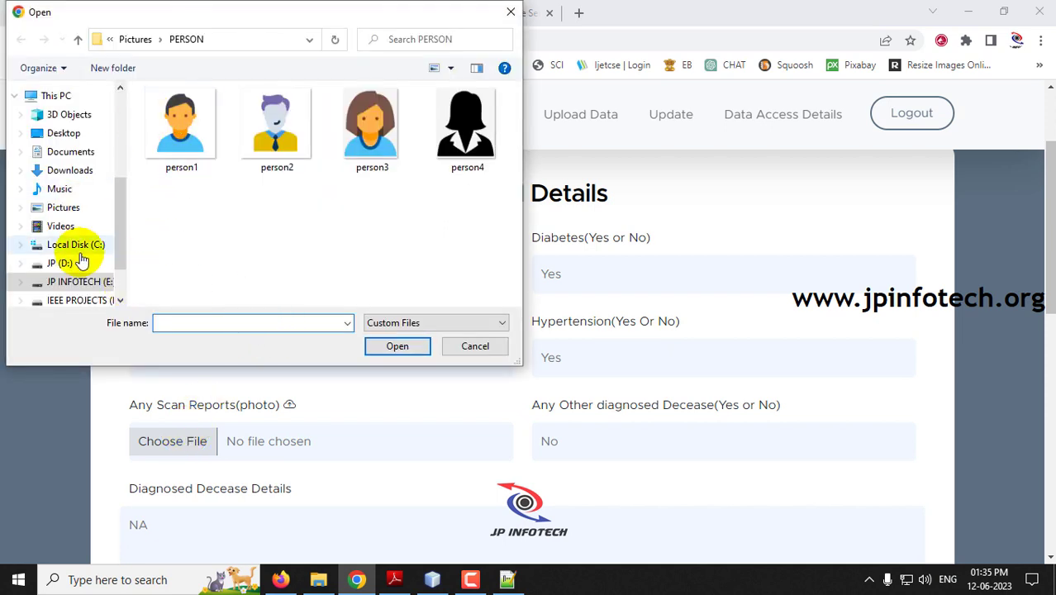
Step: Attach NORMAL1.jpeg from F:\2022\1_PYTHON\JPPY2201…\SOURCE CODE\test_data\NORMAL as the scan report
left_click_drag(122, 226, 119, 247)
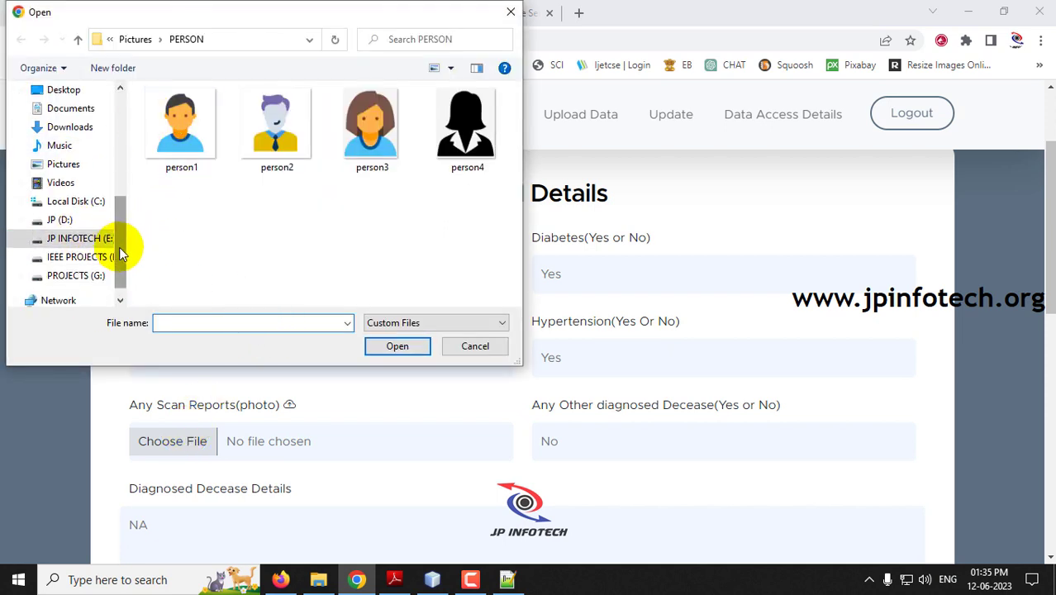
left_click(78, 257)
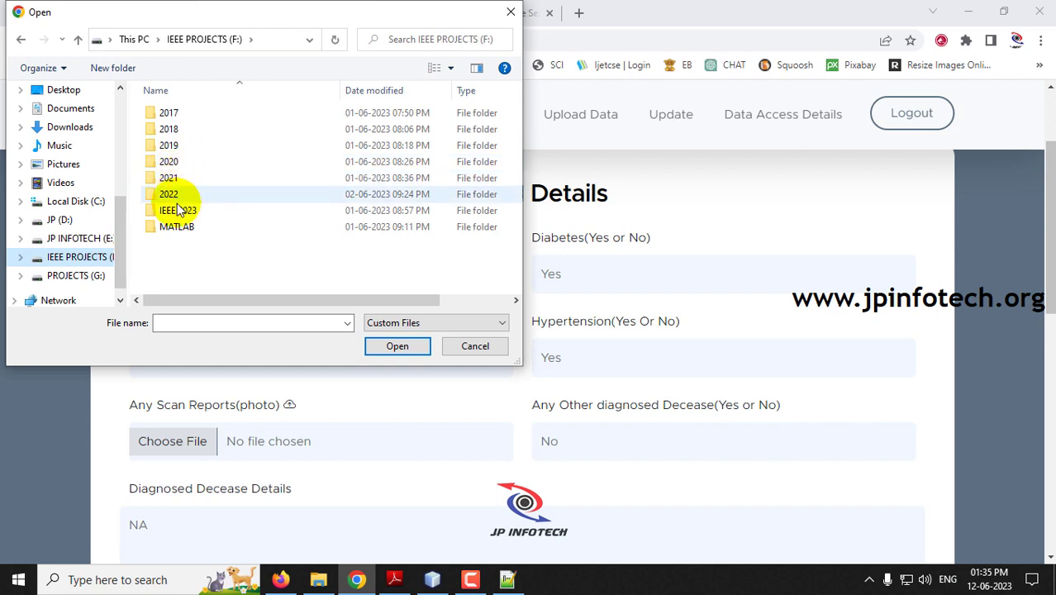
double_click(175, 196)
double_click(192, 118)
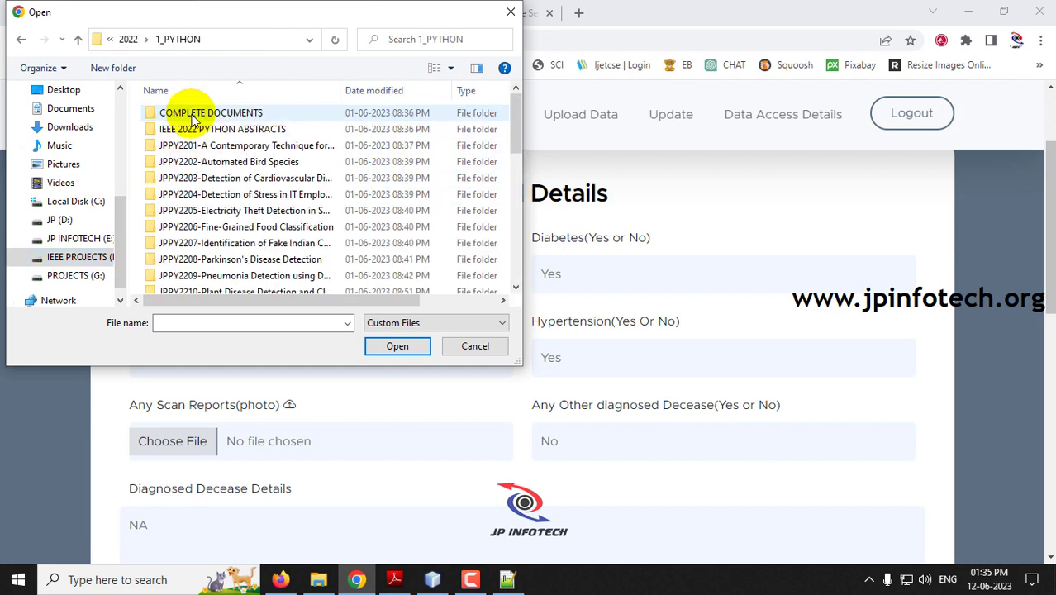
double_click(198, 144)
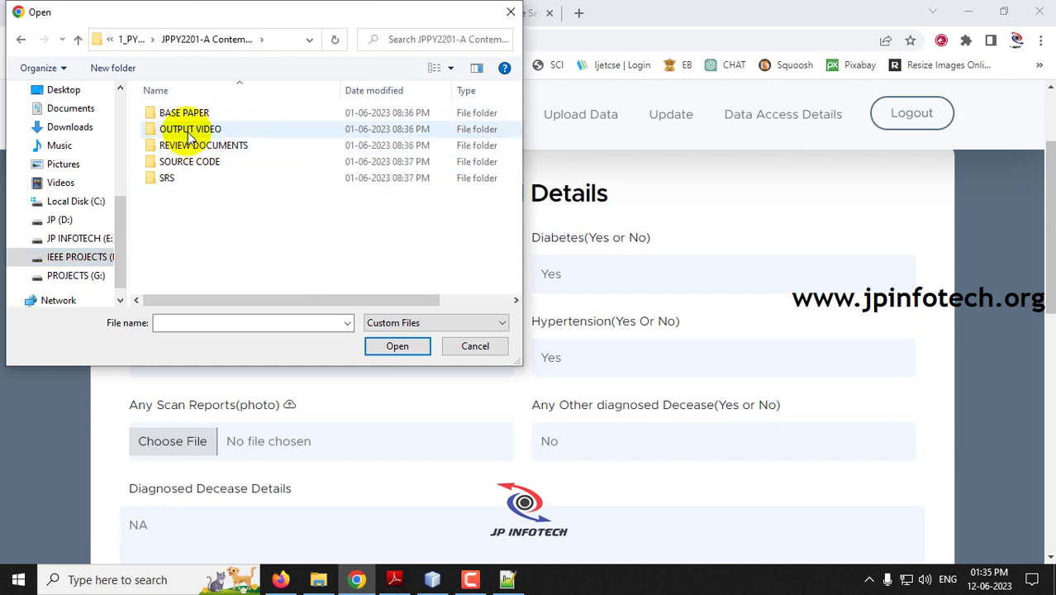
double_click(187, 162)
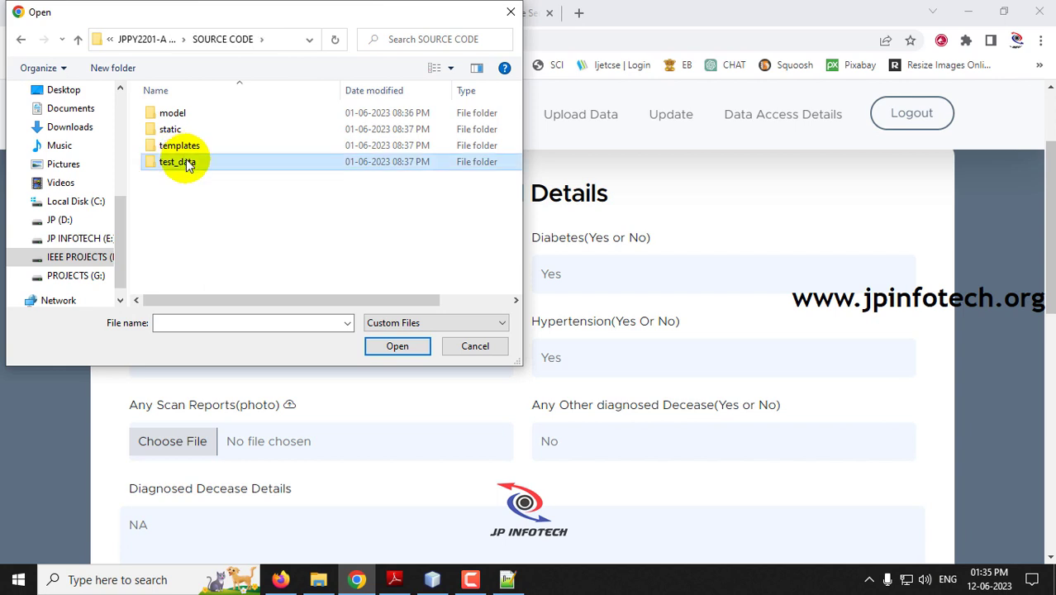
double_click(186, 161)
double_click(183, 133)
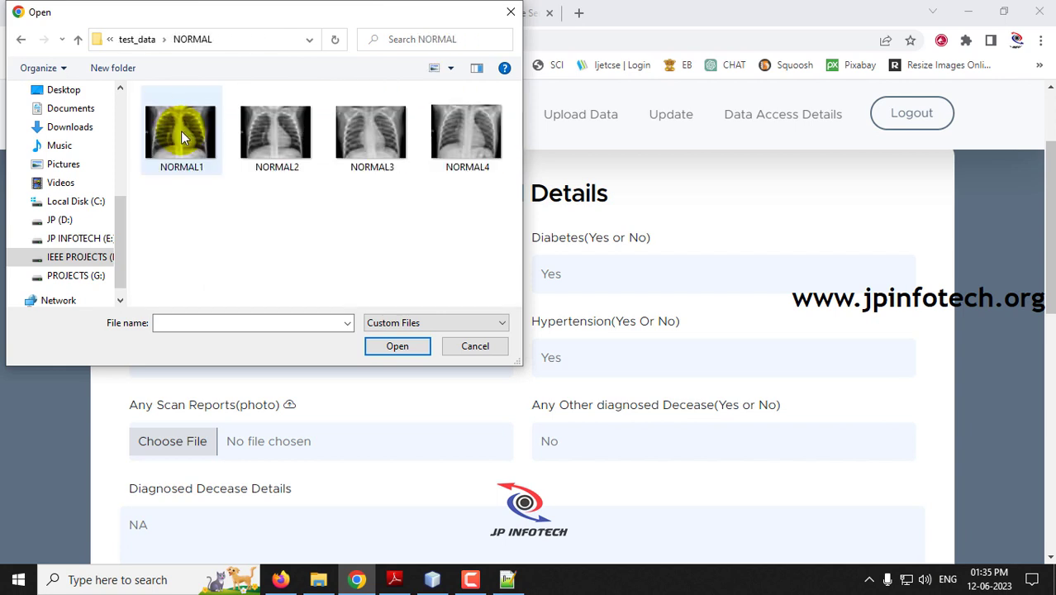
double_click(181, 125)
scroll(696, 414, "down", 1)
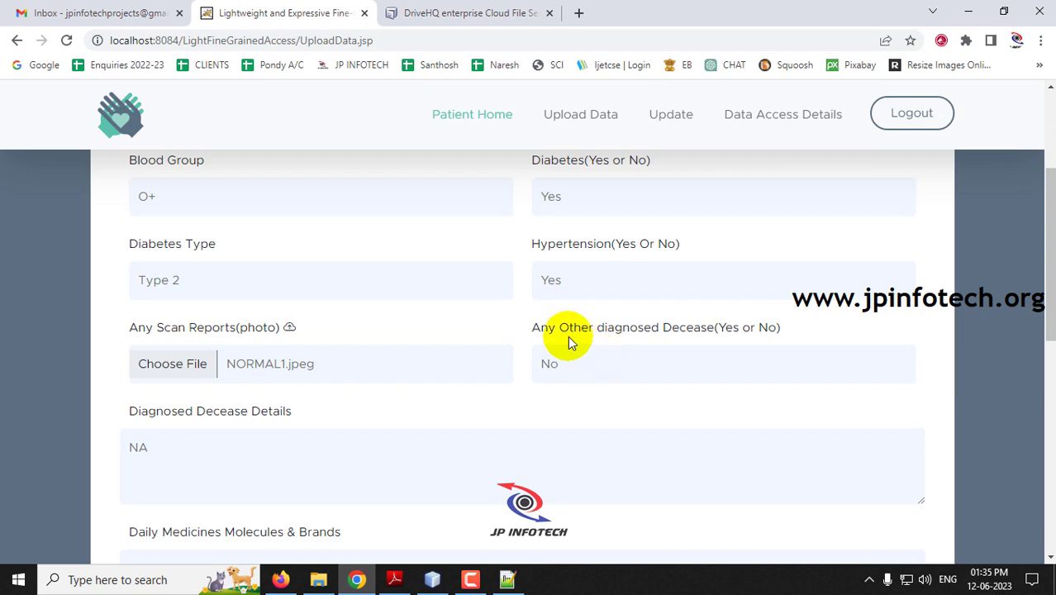
Step: Upload the medical details with NORMAL1.jpeg to the cloud, then check the empty request list
scroll(568, 342, "down", 1)
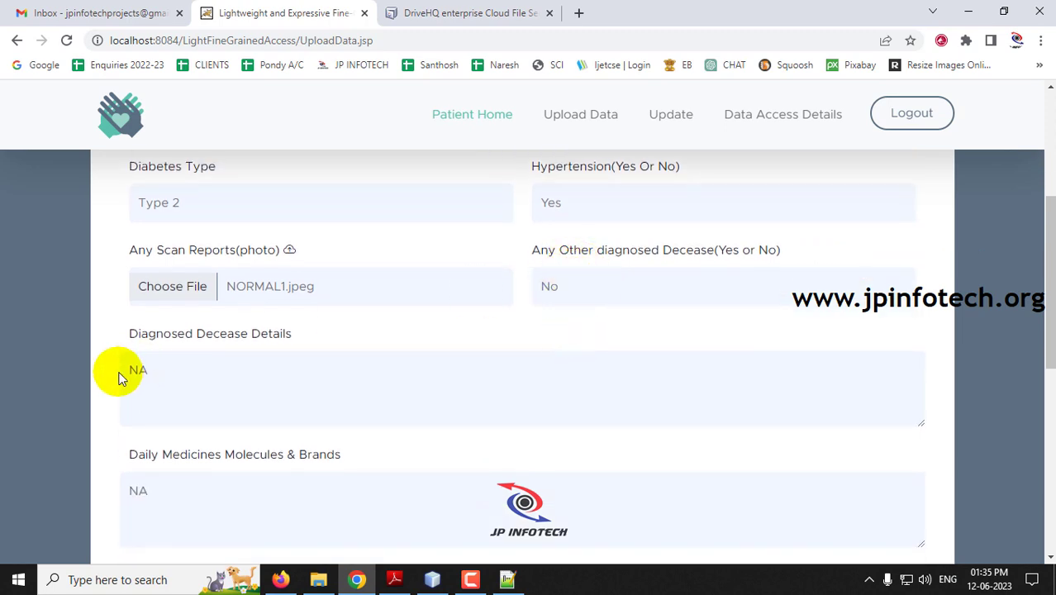
scroll(359, 342, "down", 1)
scroll(153, 326, "down", 1)
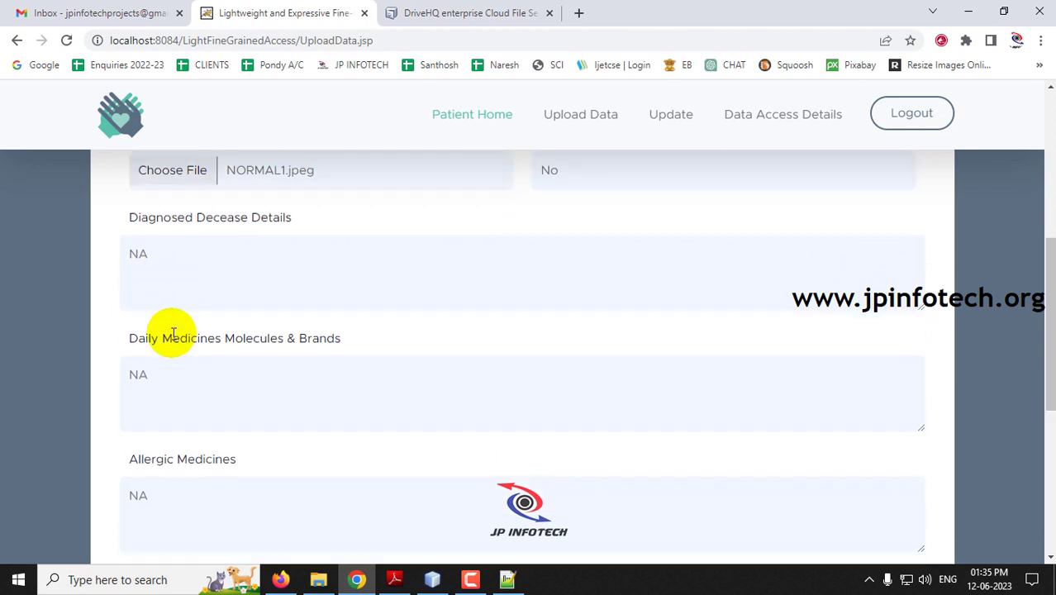
scroll(205, 405, "down", 1)
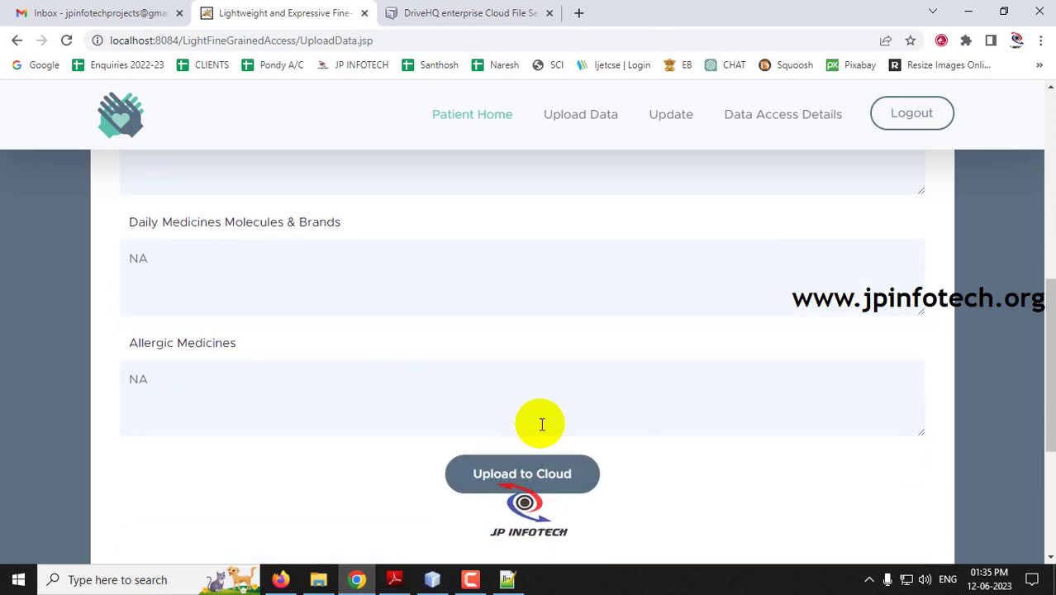
left_click(563, 486)
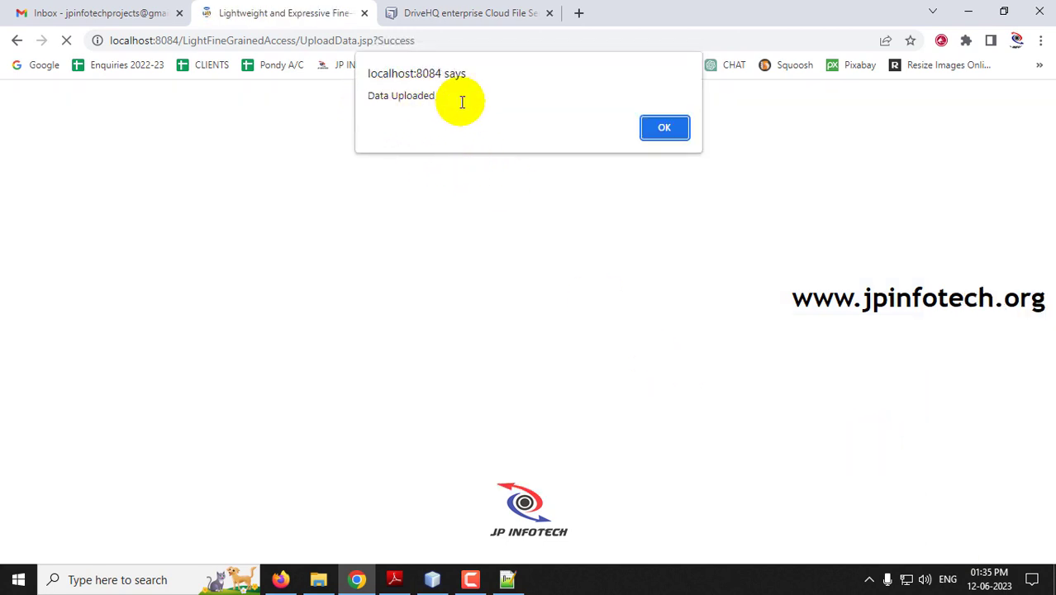
left_click(661, 130)
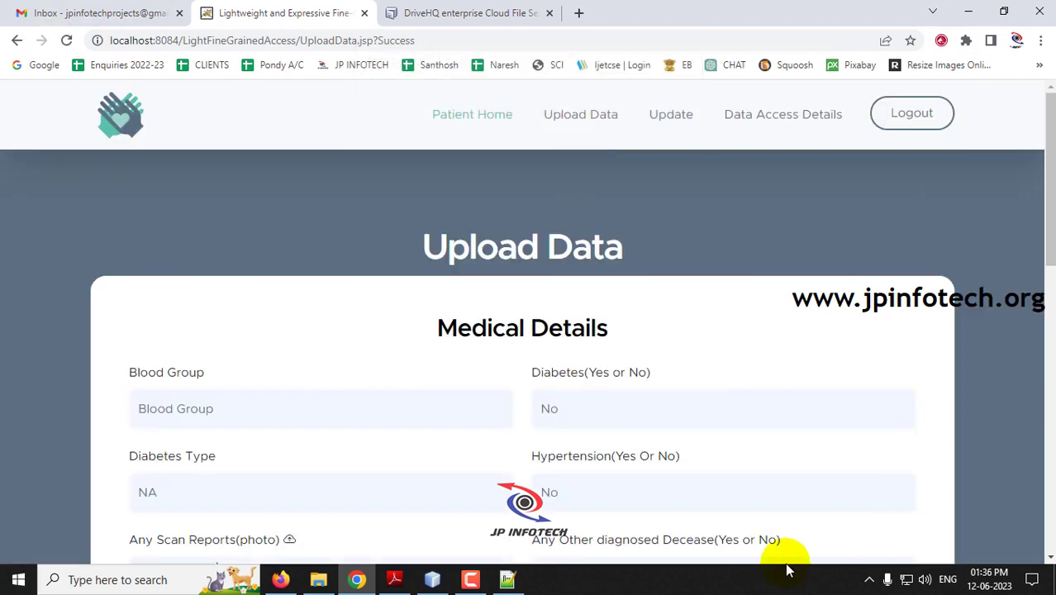
left_click(803, 124)
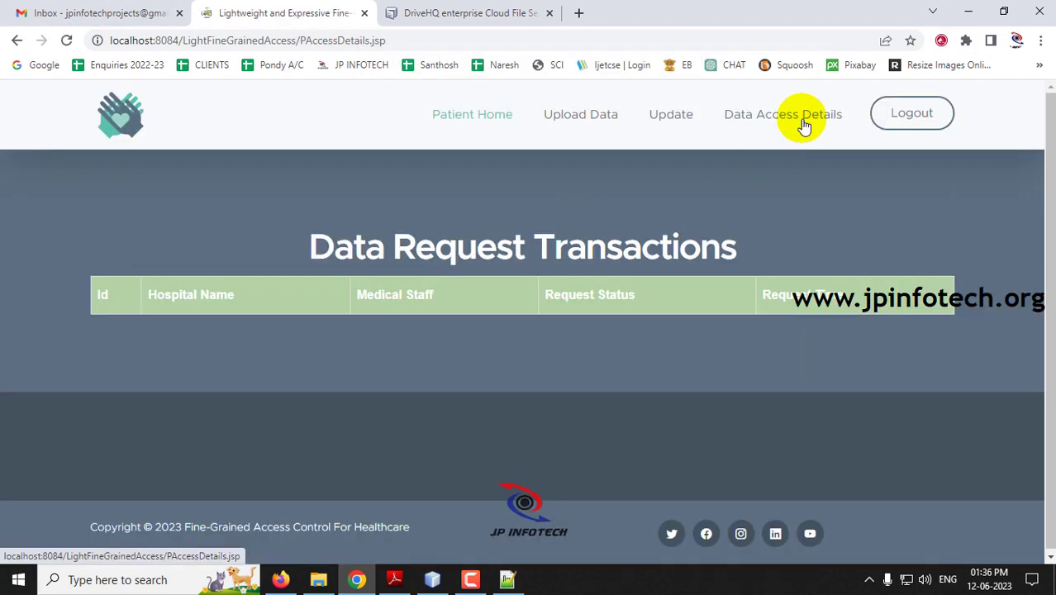
left_click(582, 118)
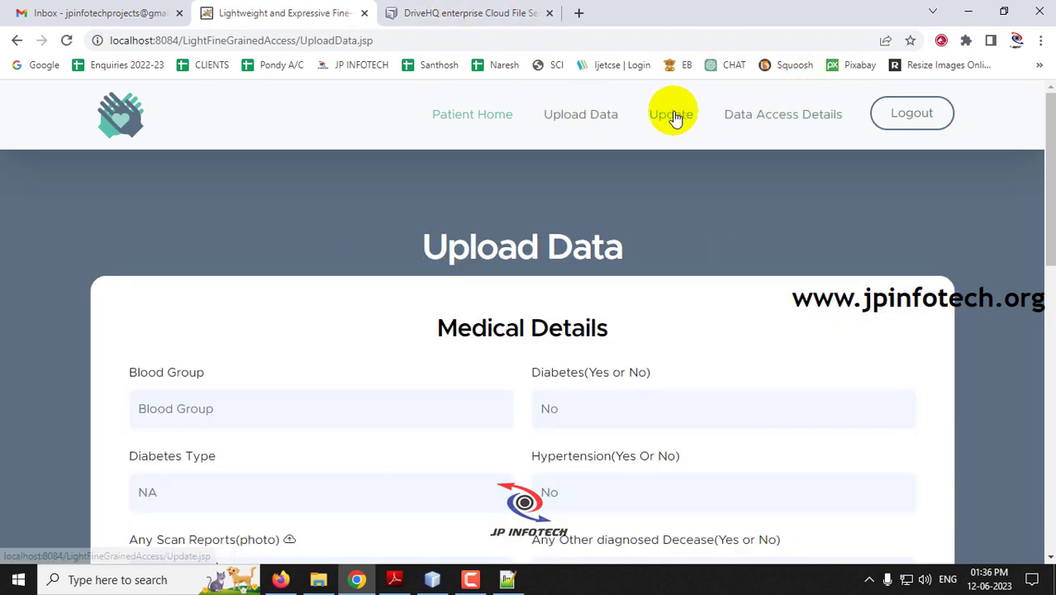
Step: Open the Medical Details Update page, where Daily Medicines and Allergic Medicines read NA
left_click(672, 116)
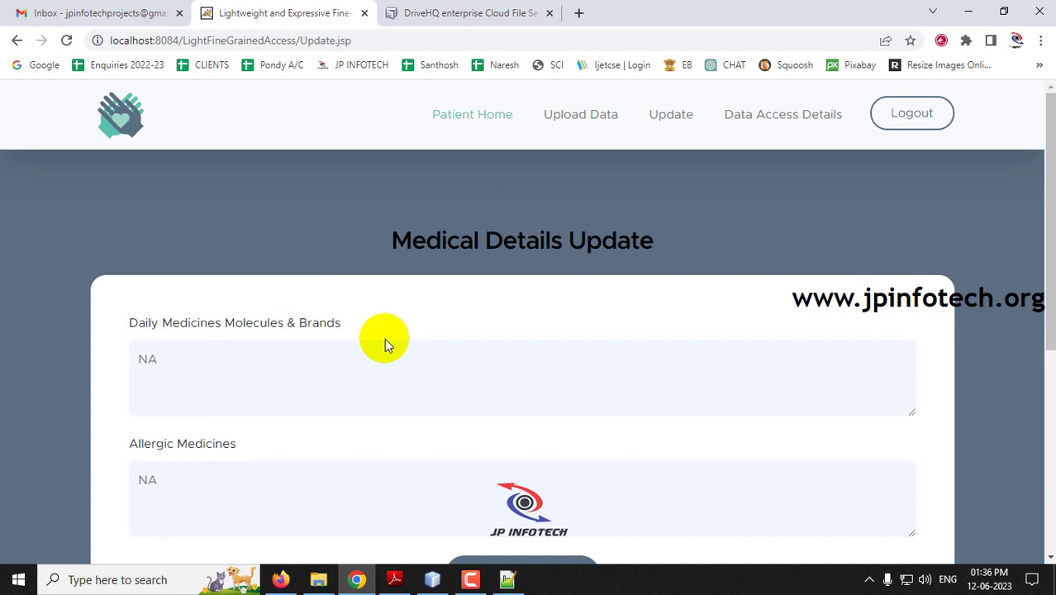
scroll(476, 330, "down", 1)
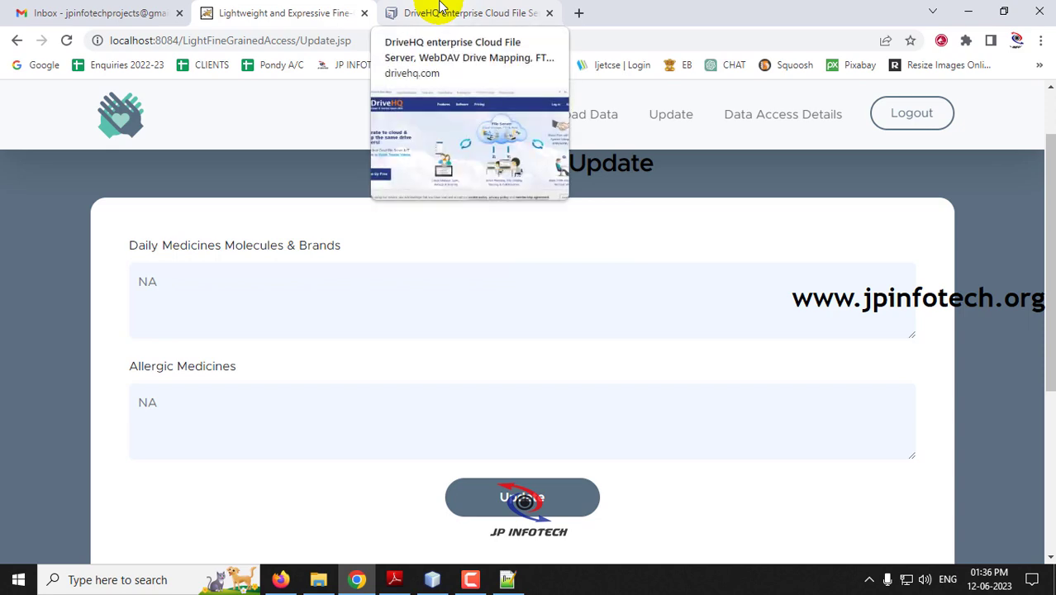
Step: Sign in to DriveHQ and open PID8241.txt, selecting its encrypted text
left_click(440, 8)
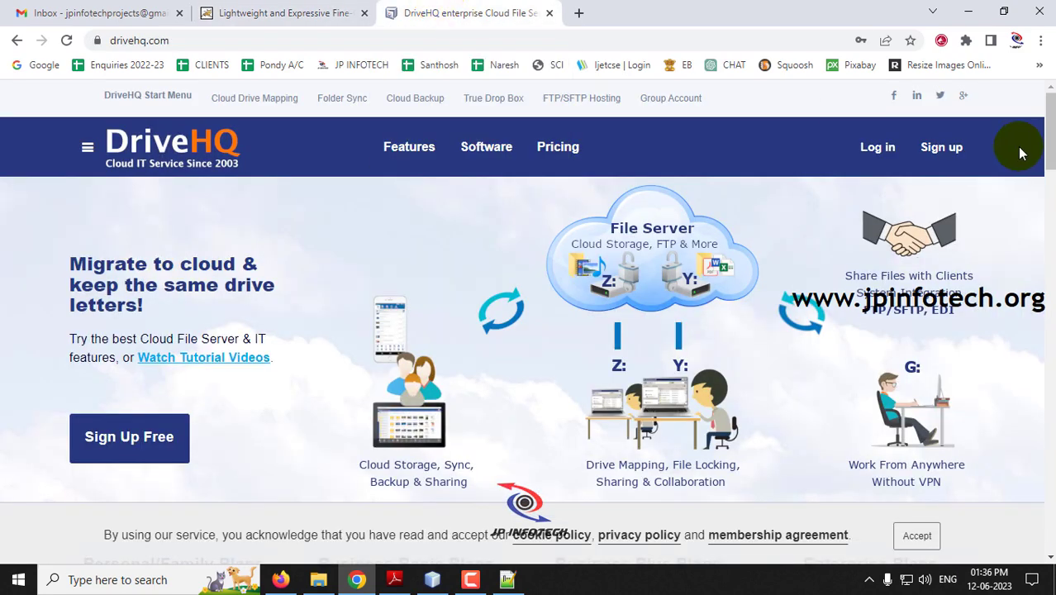
left_click(871, 165)
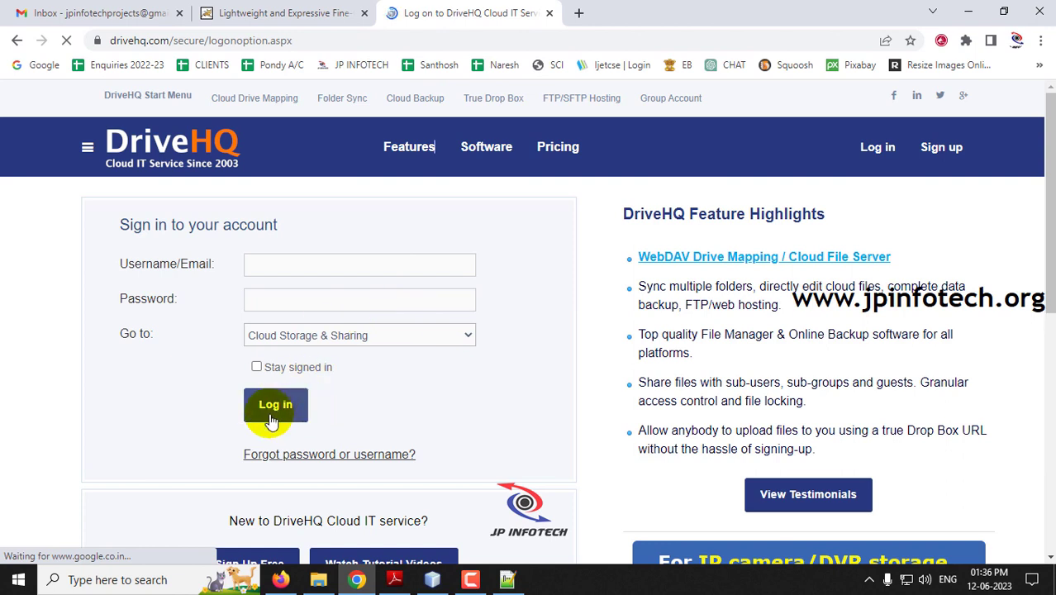
left_click(274, 406)
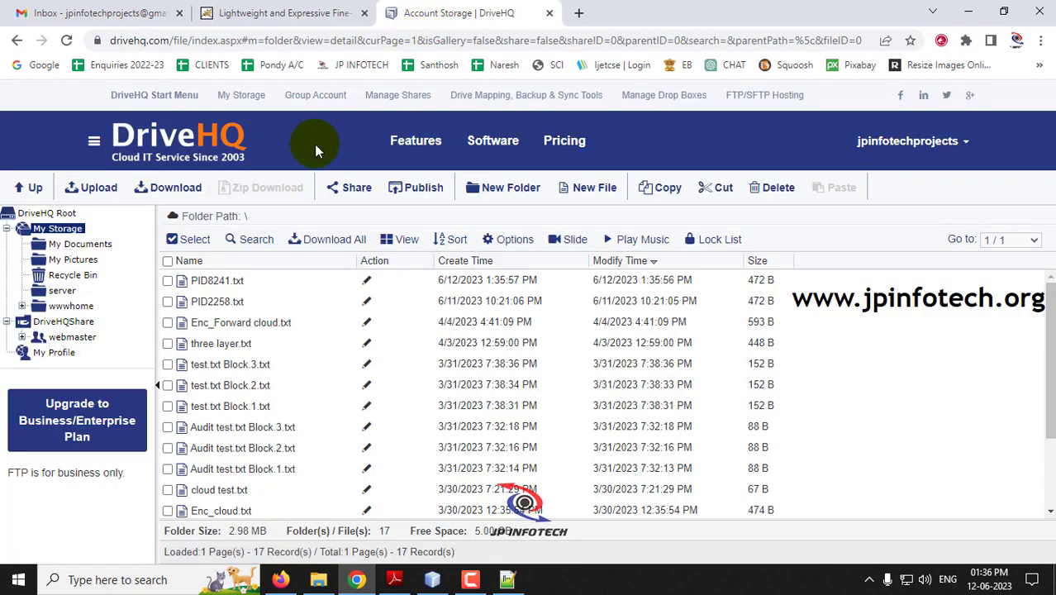
left_click(460, 280)
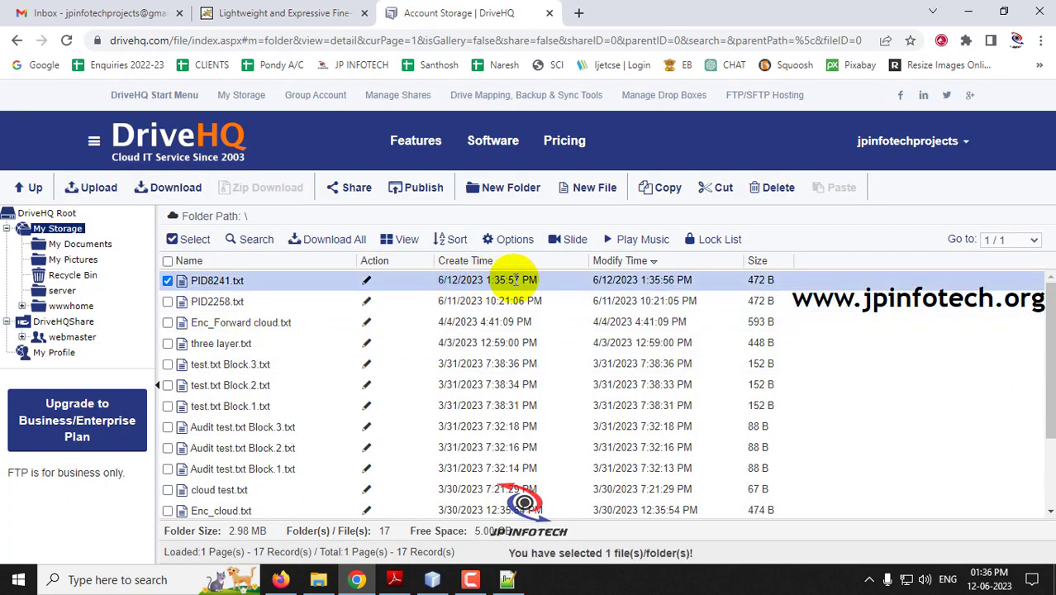
left_click(216, 281)
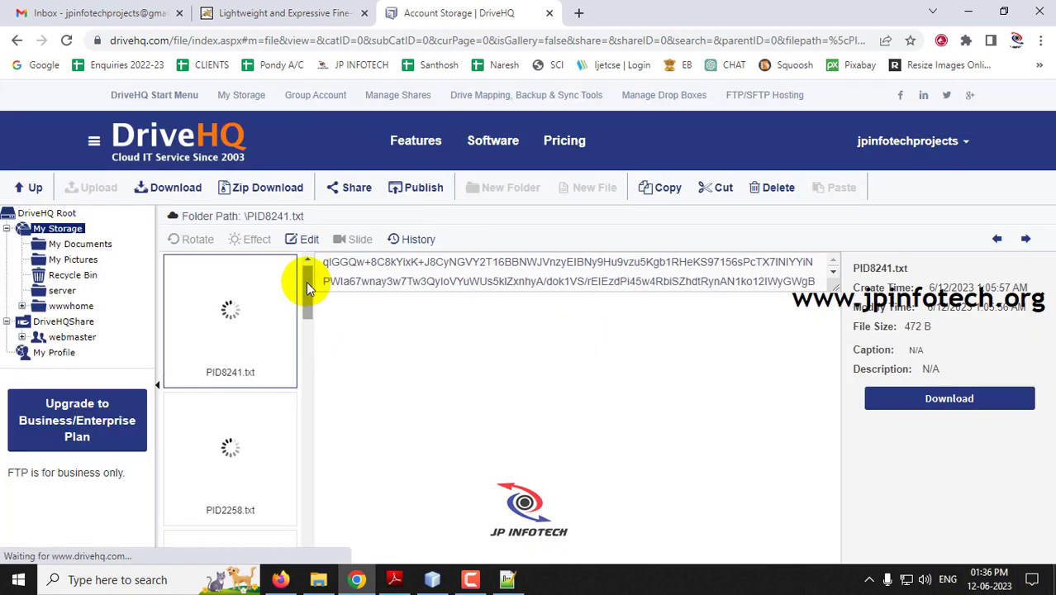
left_click_drag(721, 359, 279, 243)
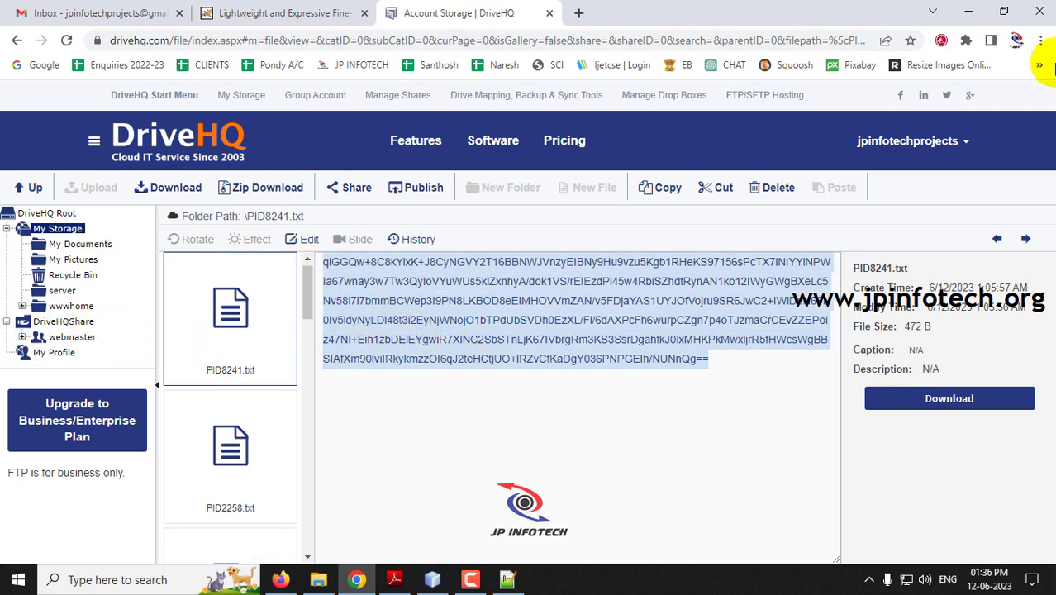
Step: Sign out of the DriveHQ account and close its tab
mouse_move(958, 132)
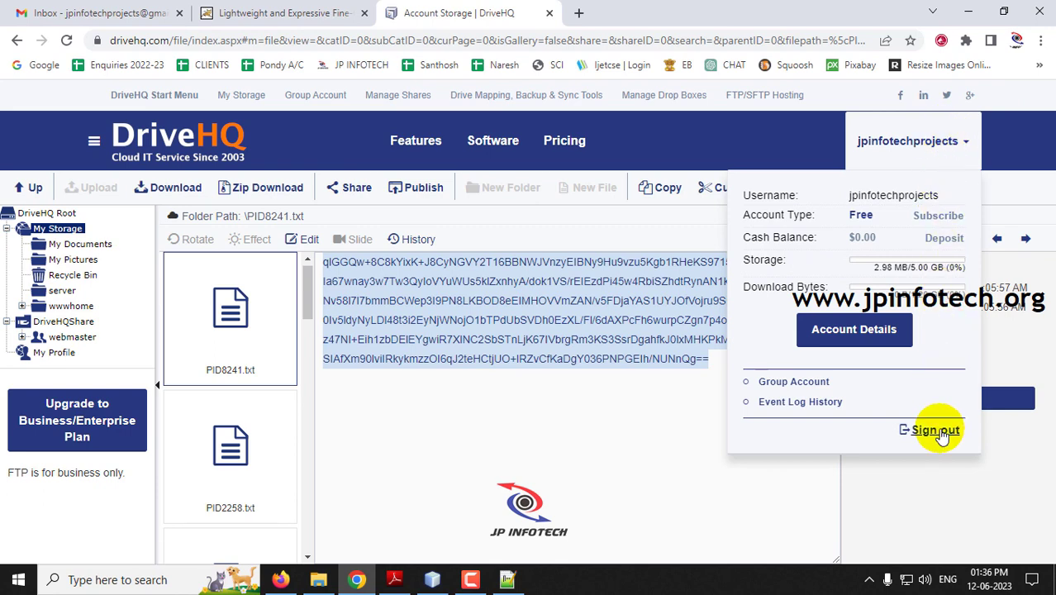
left_click(940, 429)
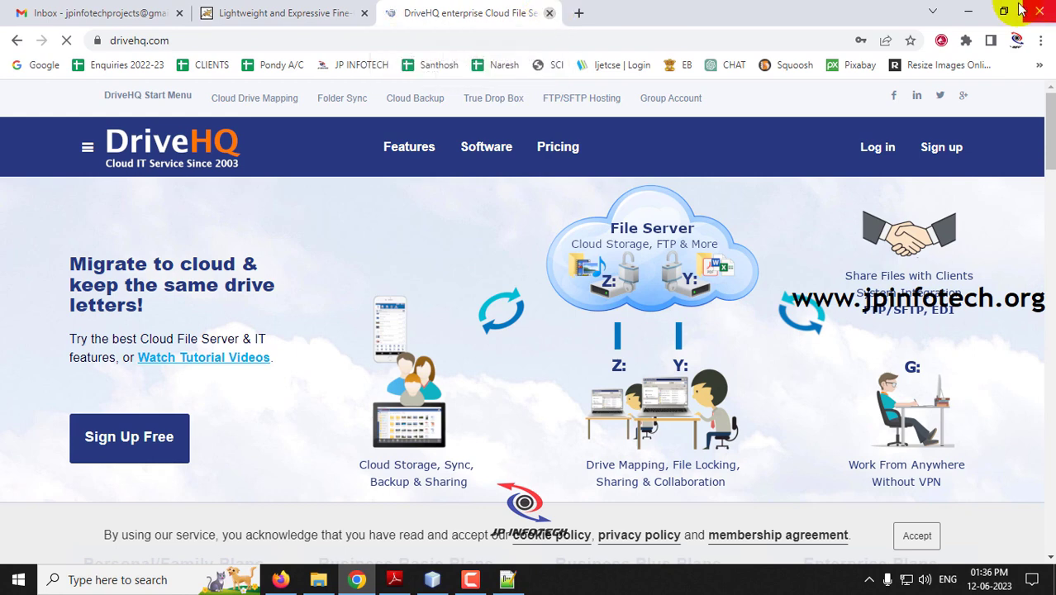
key("ctrl+w")
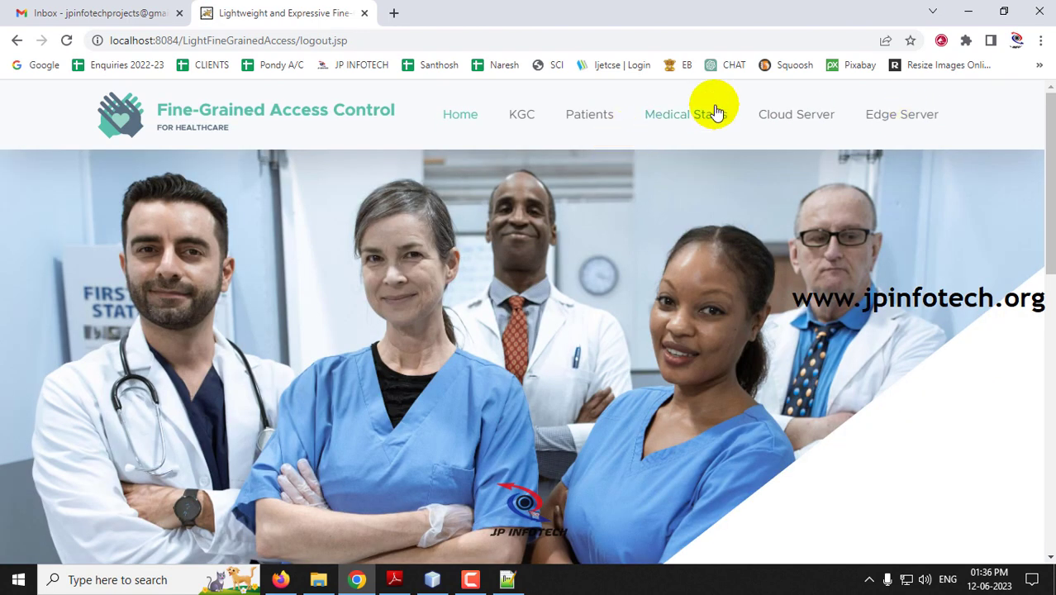
Step: Log in as a medical staff member and open the Get Patient Details search page
left_click(707, 112)
scroll(594, 163, "down", 1)
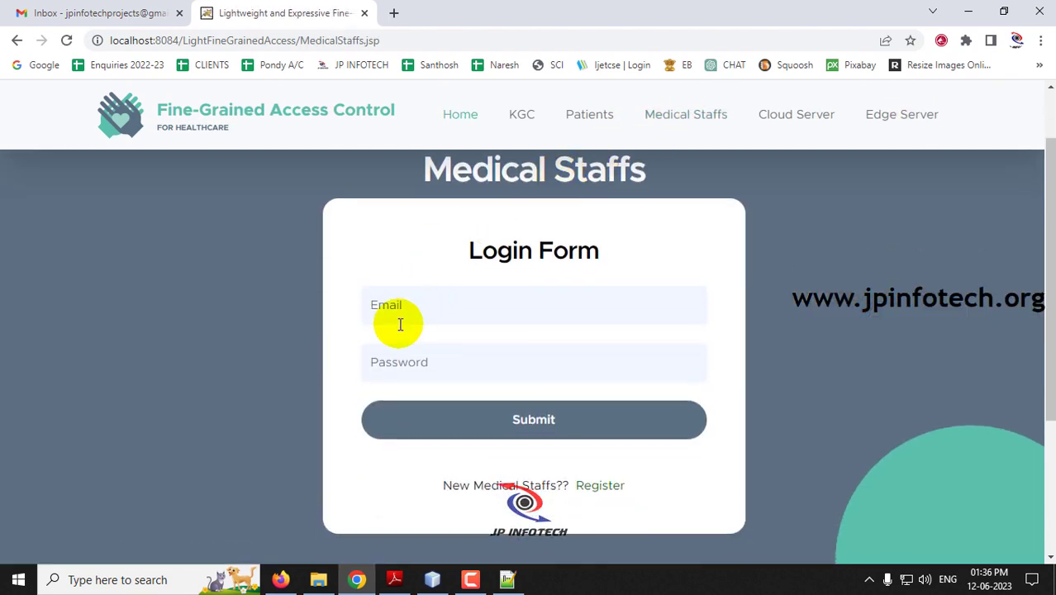
left_click(413, 299)
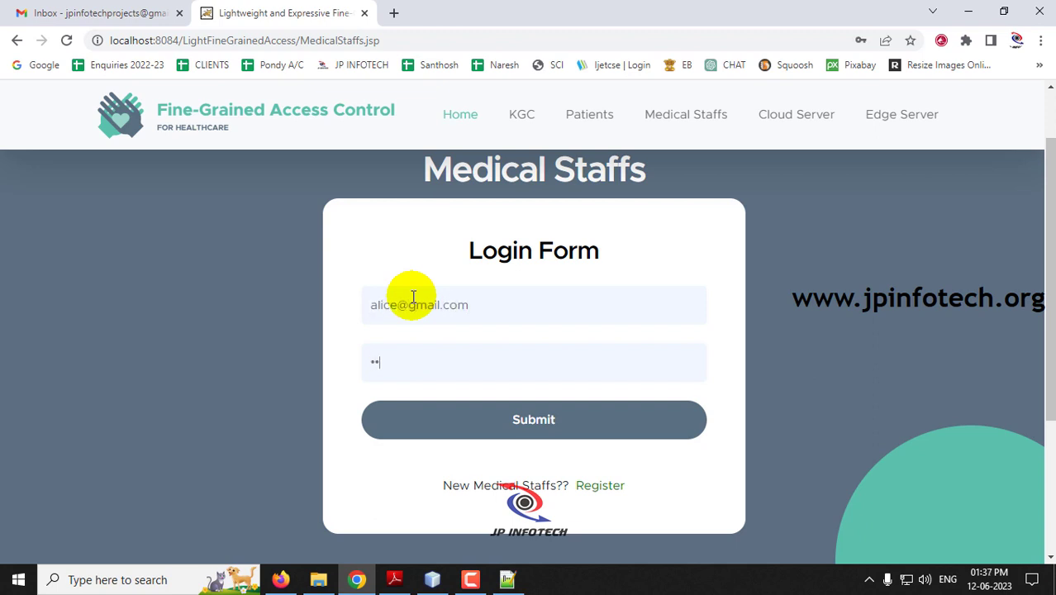
left_click(484, 419)
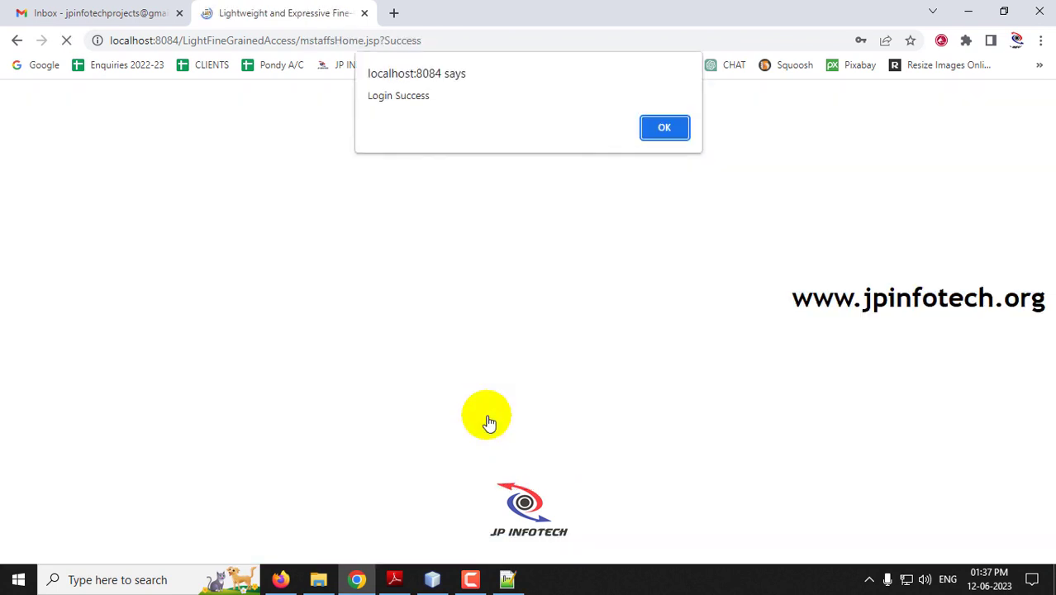
left_click(648, 128)
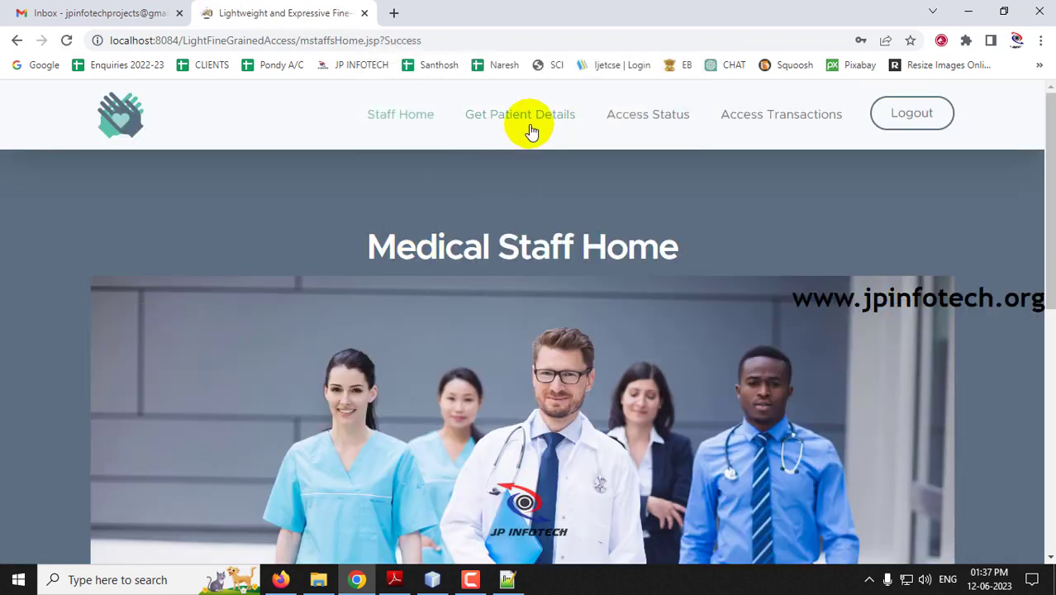
left_click(674, 249)
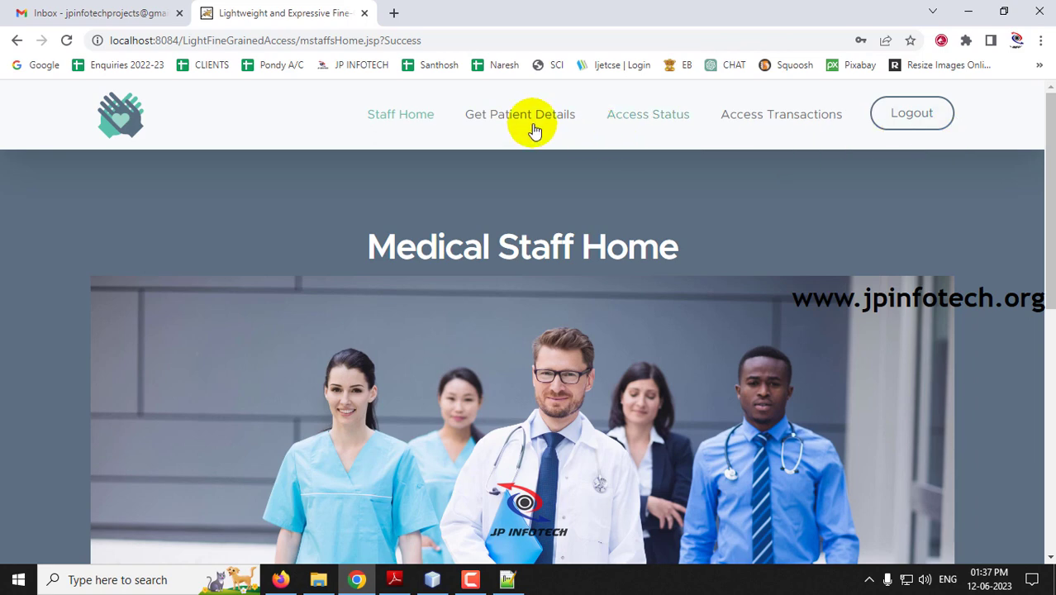
left_click(533, 128)
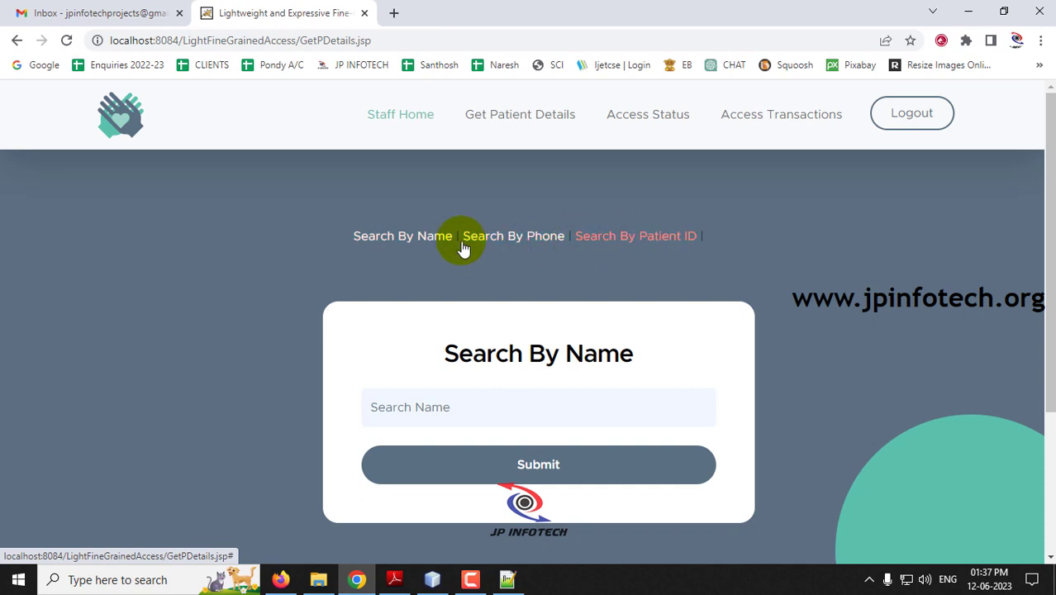
Step: Search patients by name, check the matching record's patient ID, then return to the search form
left_click(417, 249)
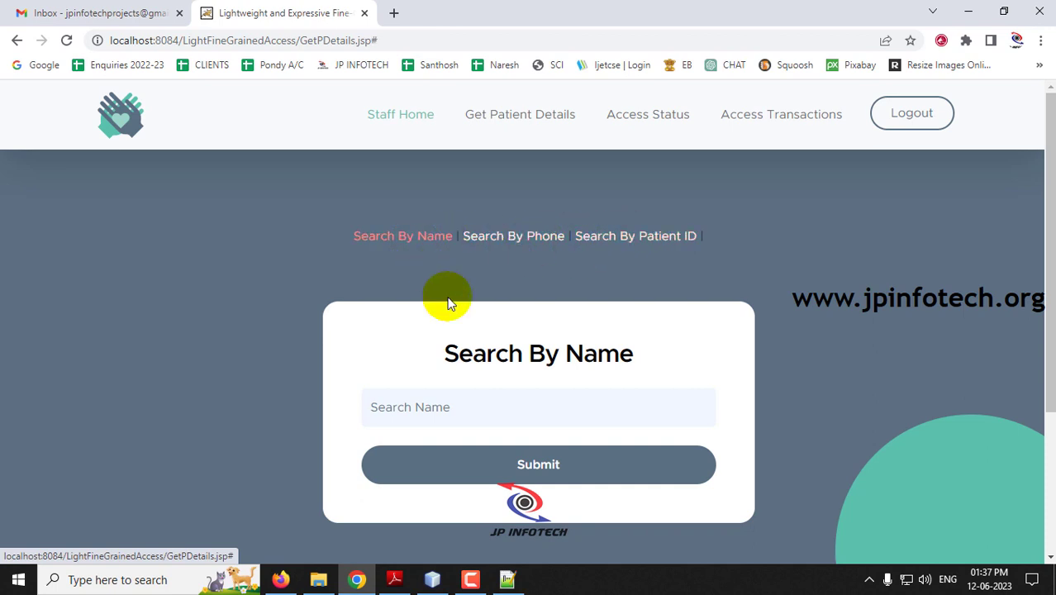
left_click(446, 413)
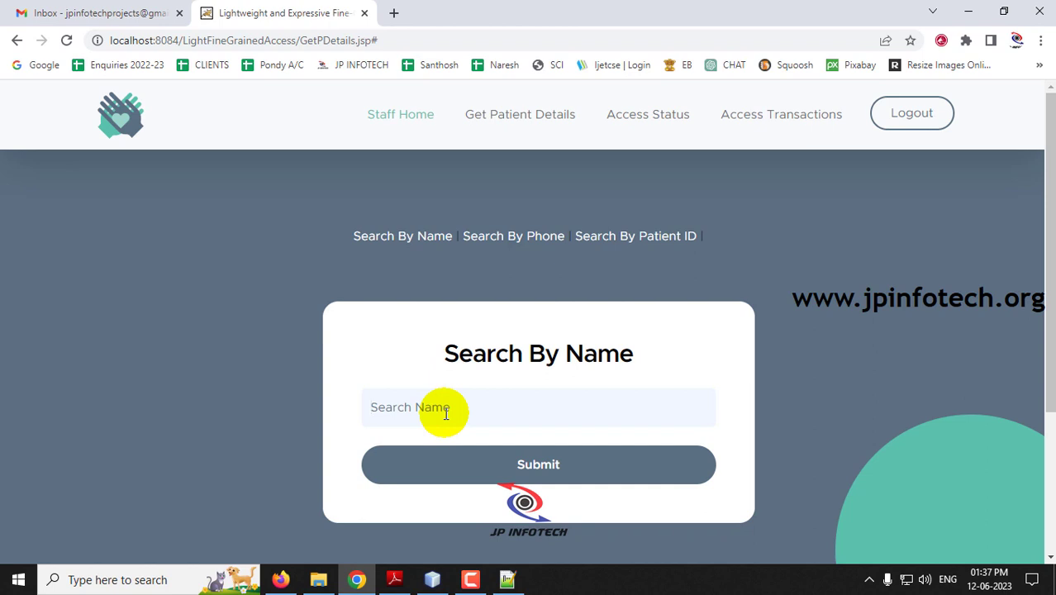
left_click(465, 463)
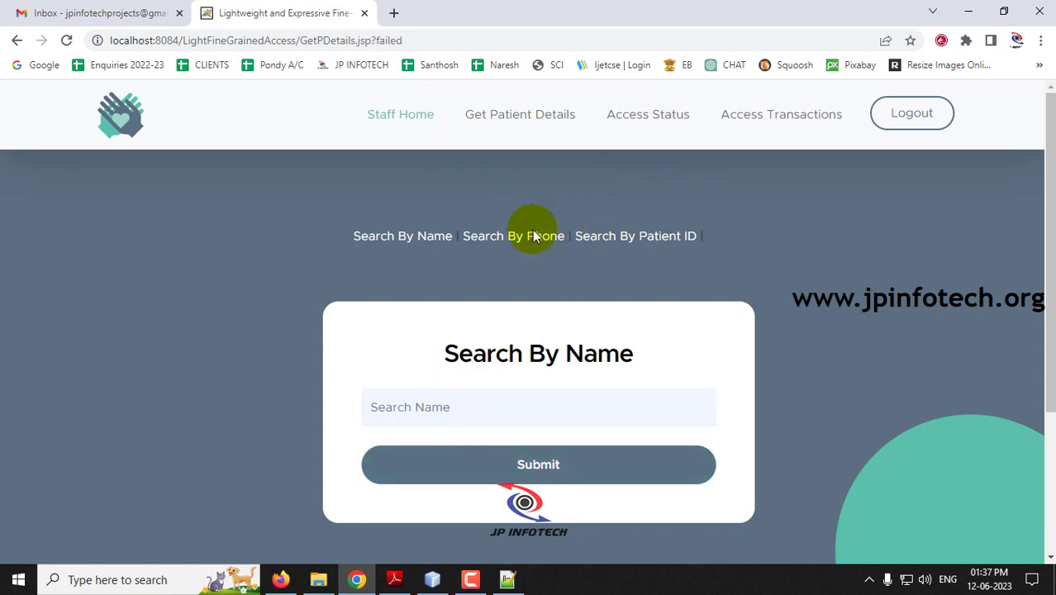
scroll(632, 265, "down", 2)
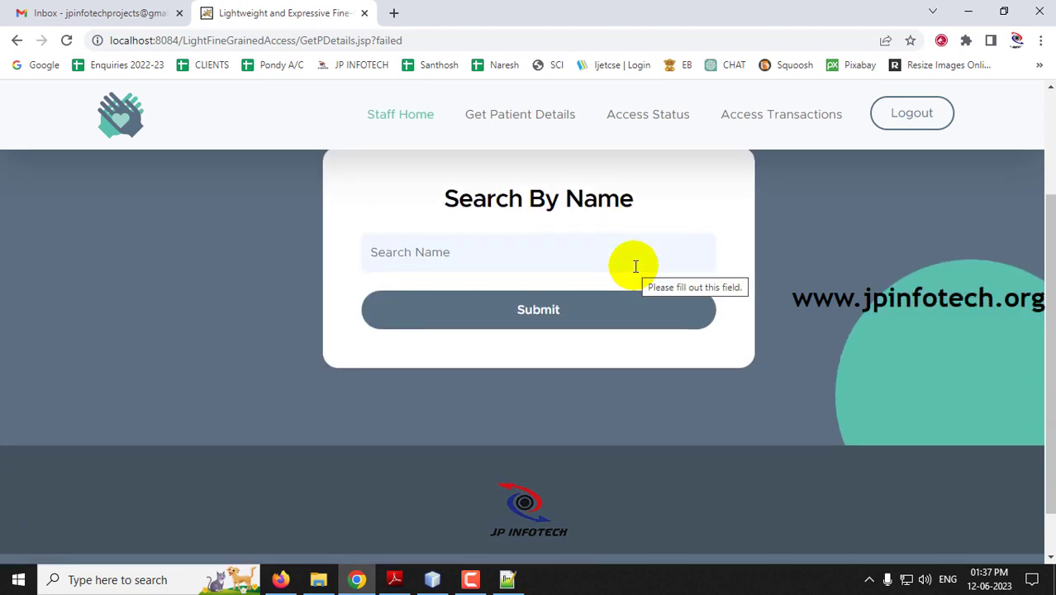
scroll(633, 264, "up", 1)
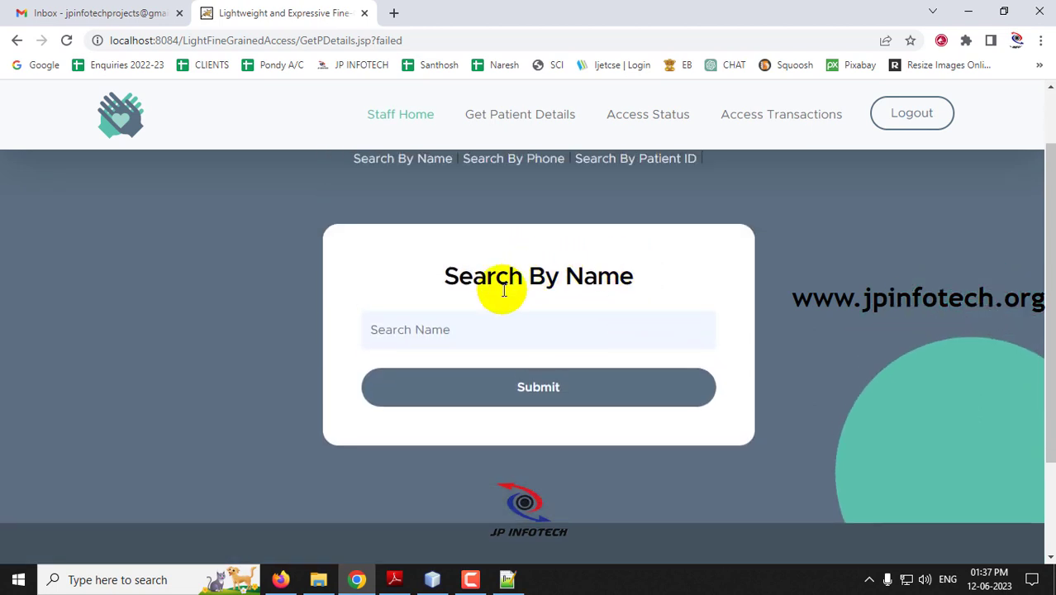
left_click(482, 329)
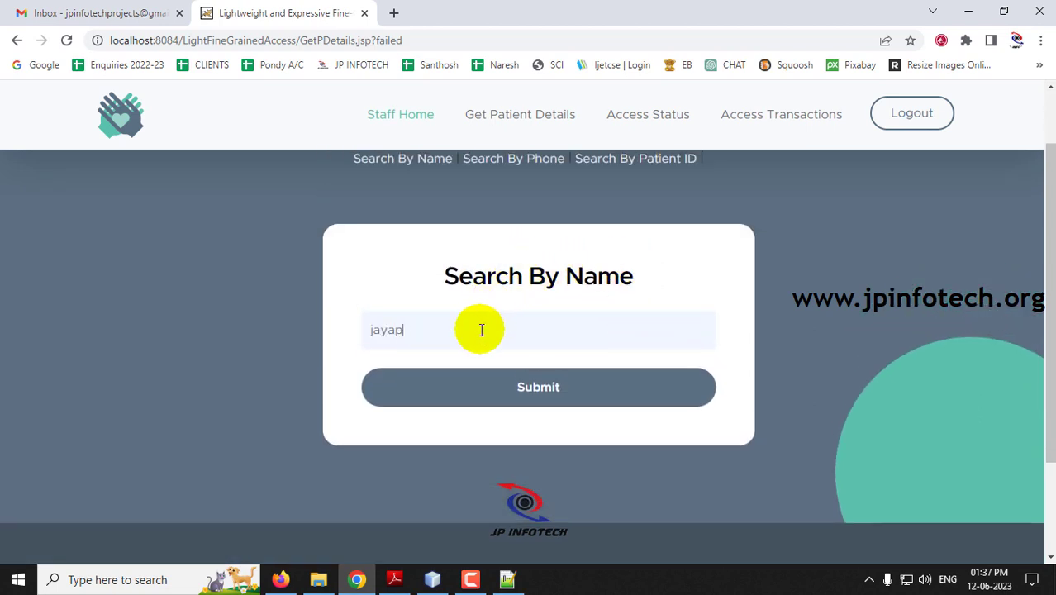
left_click(517, 385)
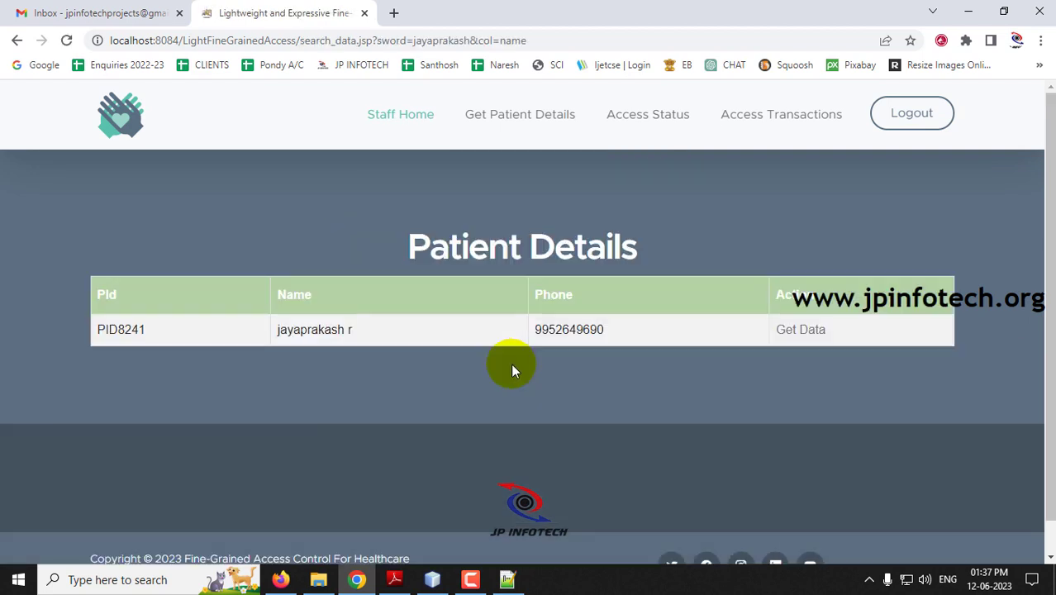
left_click_drag(417, 239, 641, 237)
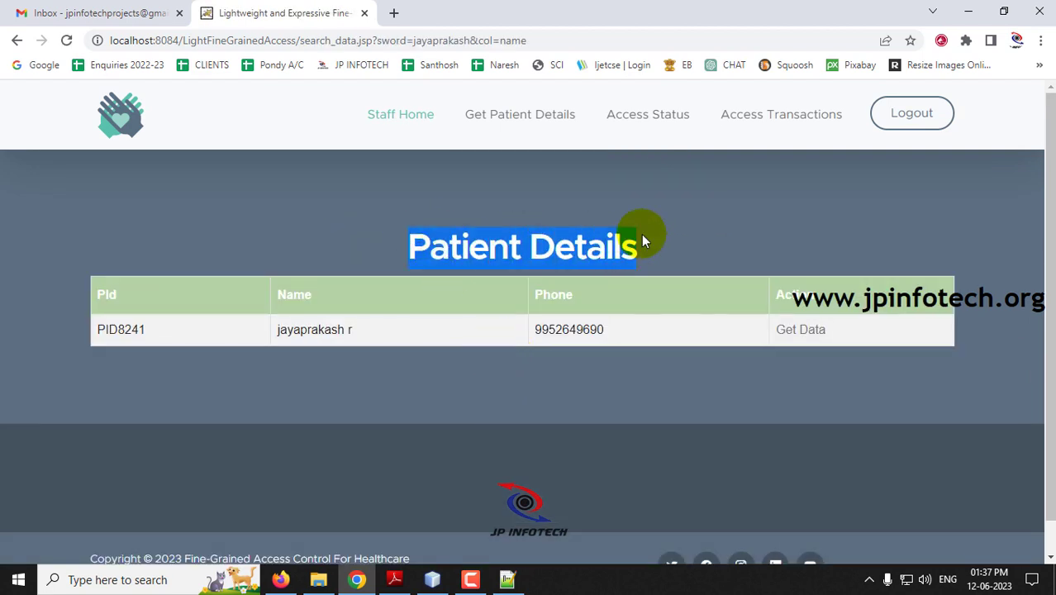
left_click_drag(146, 327, 99, 328)
key("ctrl+c")
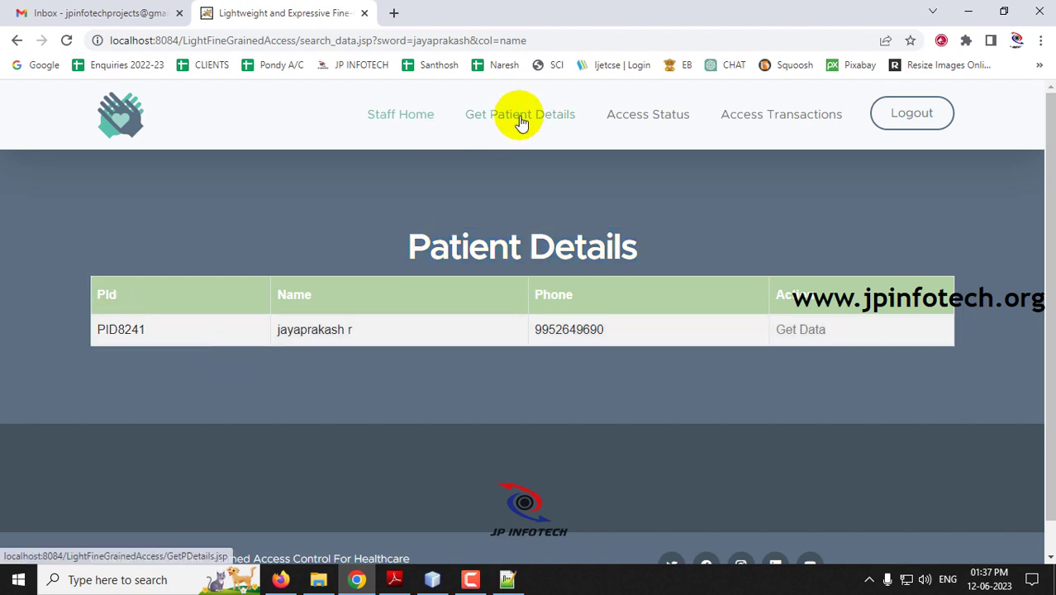
left_click(519, 116)
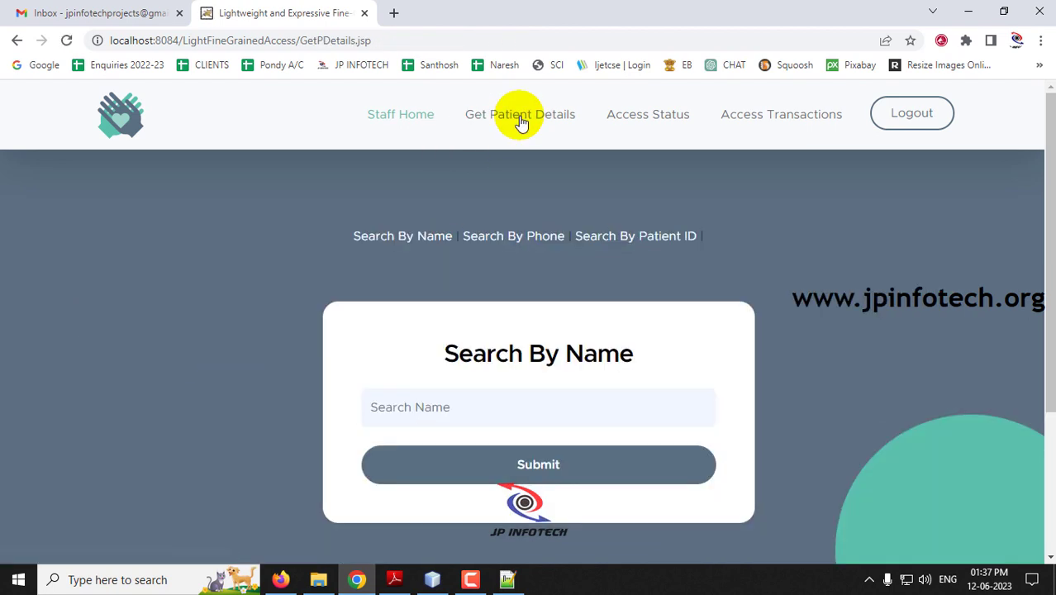
Step: Search patients by phone using an incorrect number, which finds no record
left_click(522, 242)
left_click(482, 416)
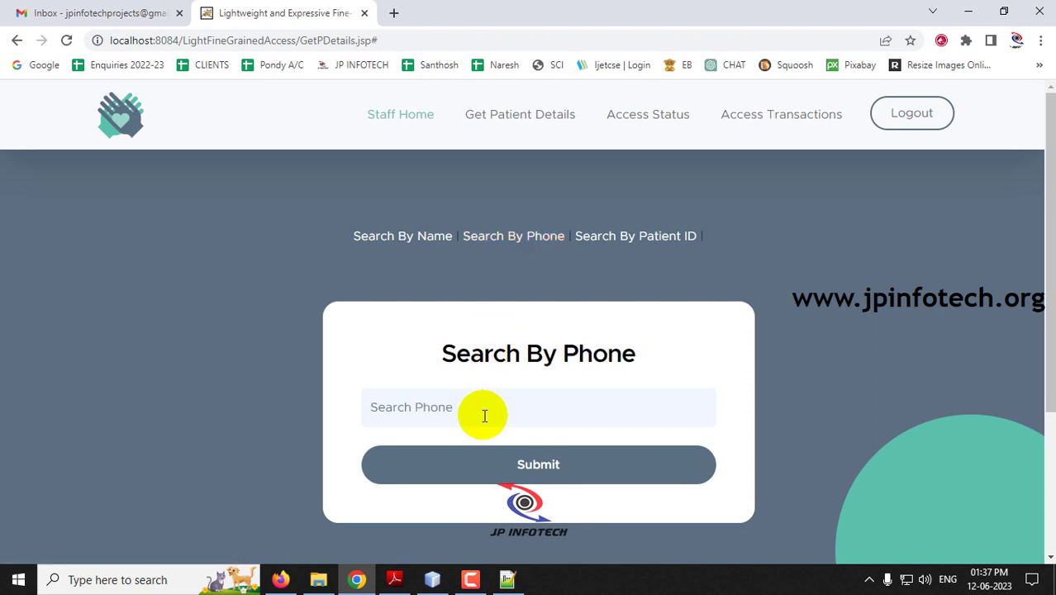
type("12345")
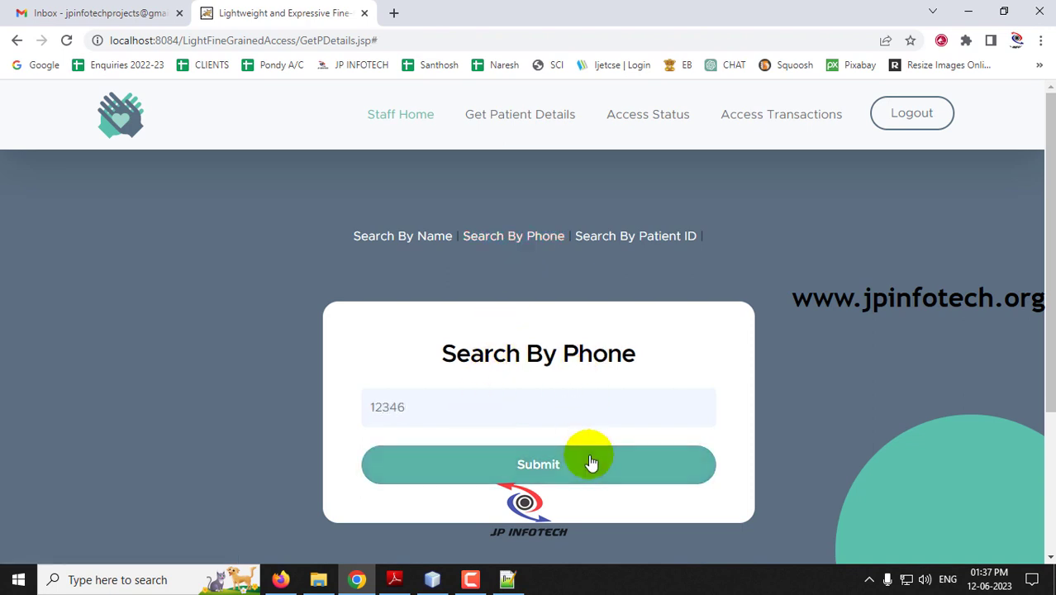
left_click(591, 462)
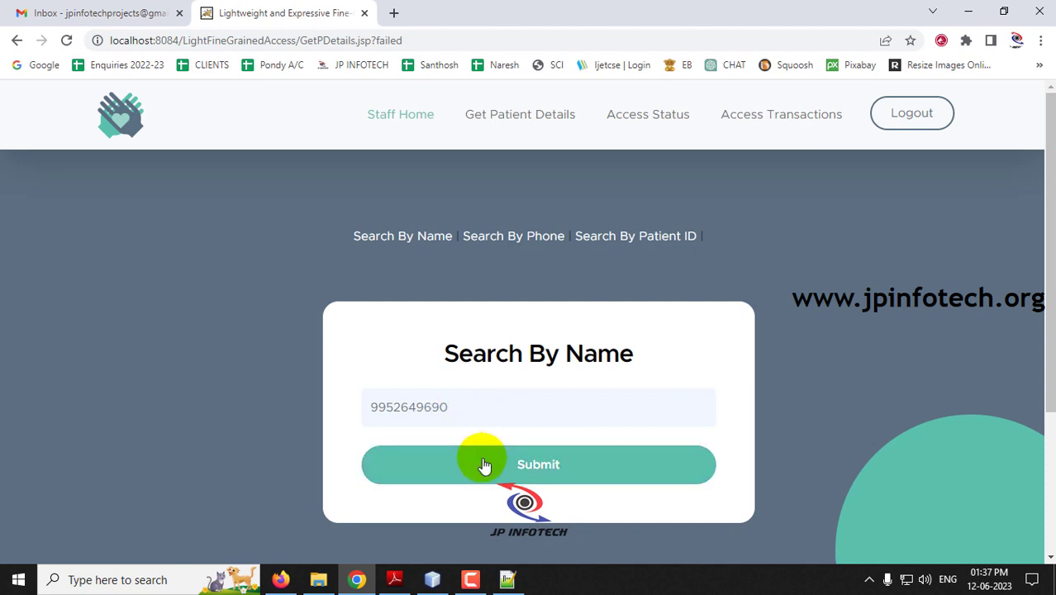
scroll(512, 359, "down", 3)
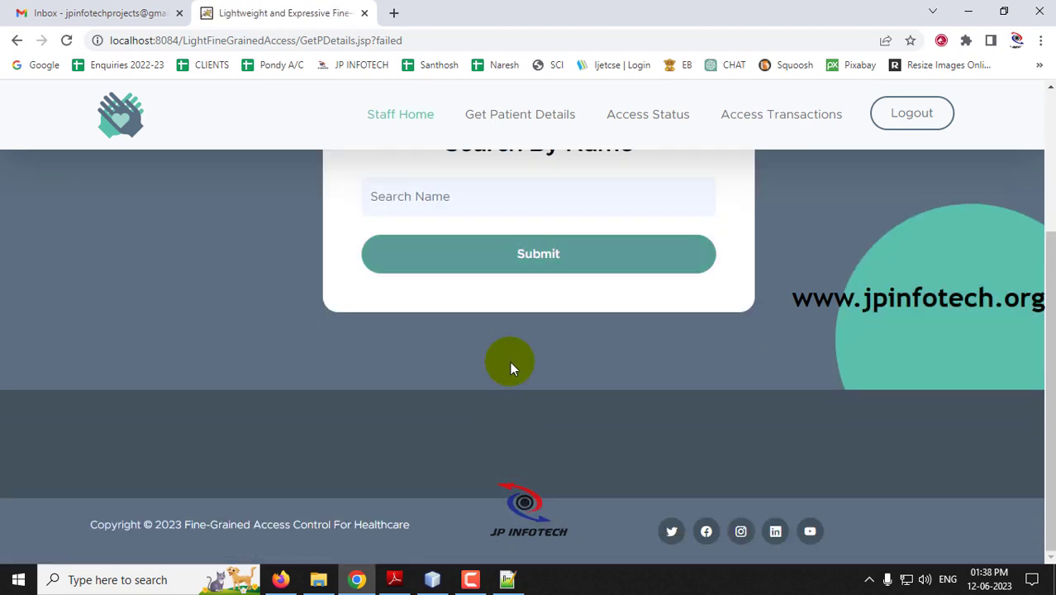
scroll(450, 370, "up", 2)
Step: Repeat the phone search with the patient's correct number, then return to the search page
left_click(523, 181)
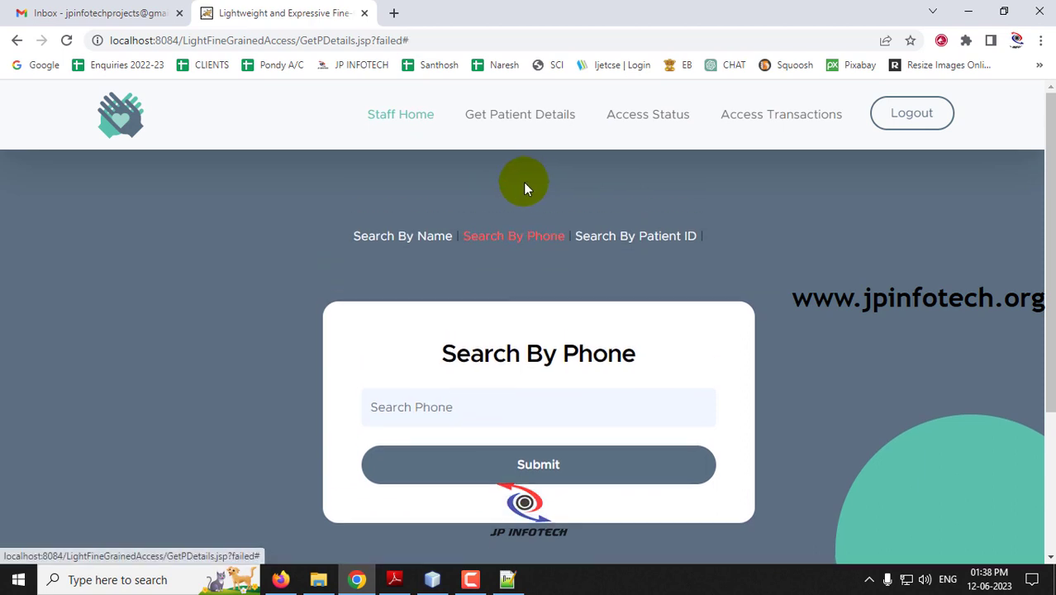
left_click(517, 238)
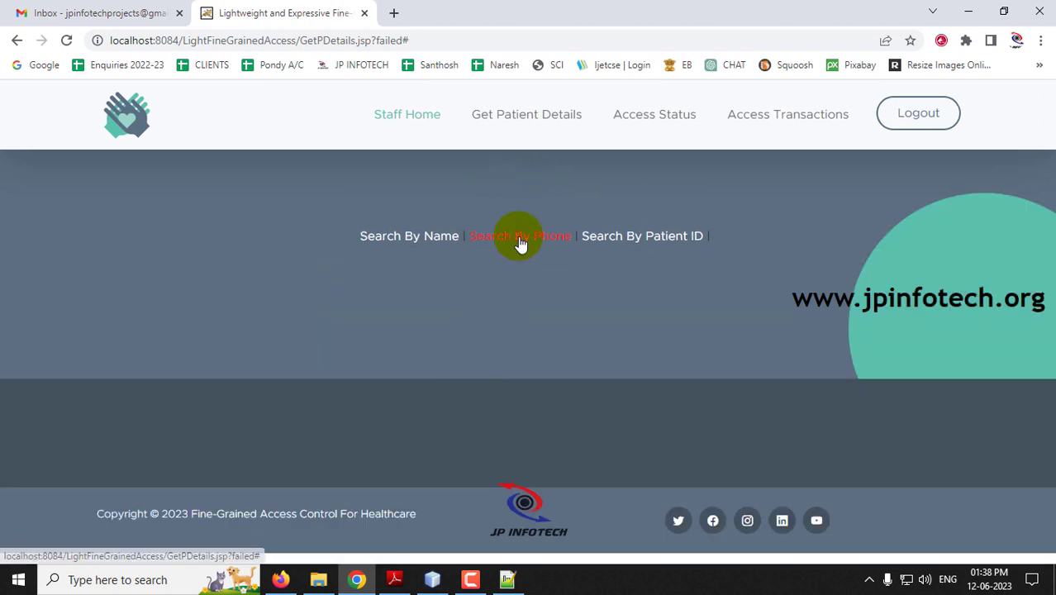
left_click(518, 238)
left_click(470, 409)
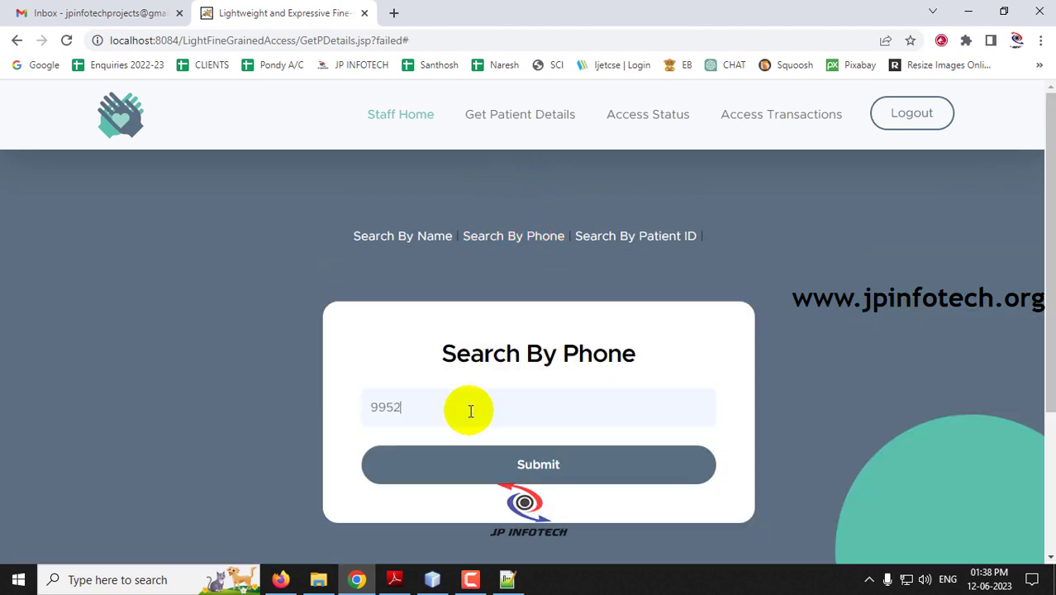
left_click(487, 468)
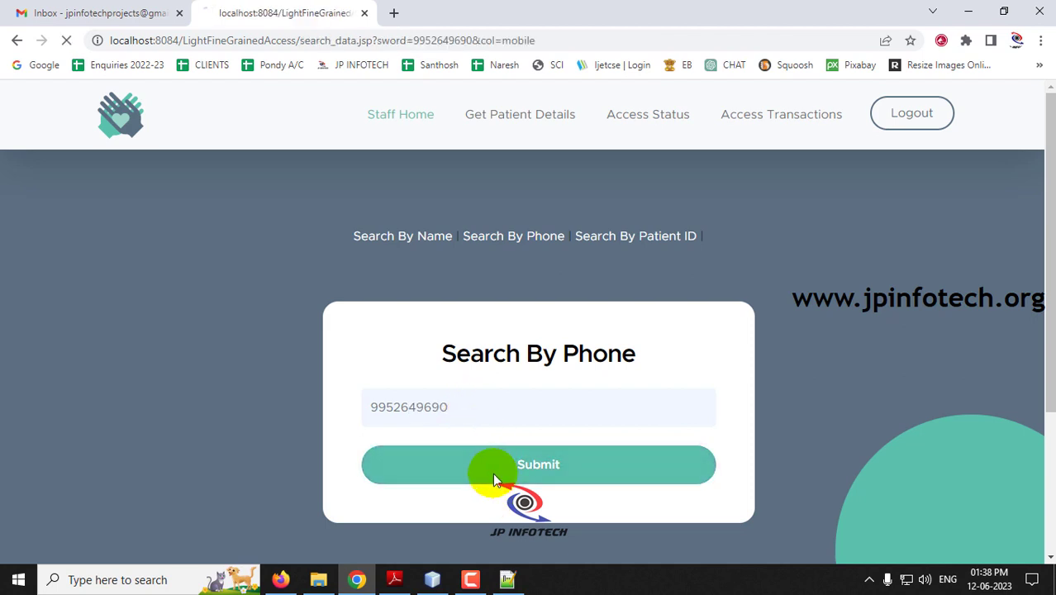
left_click_drag(383, 237, 636, 246)
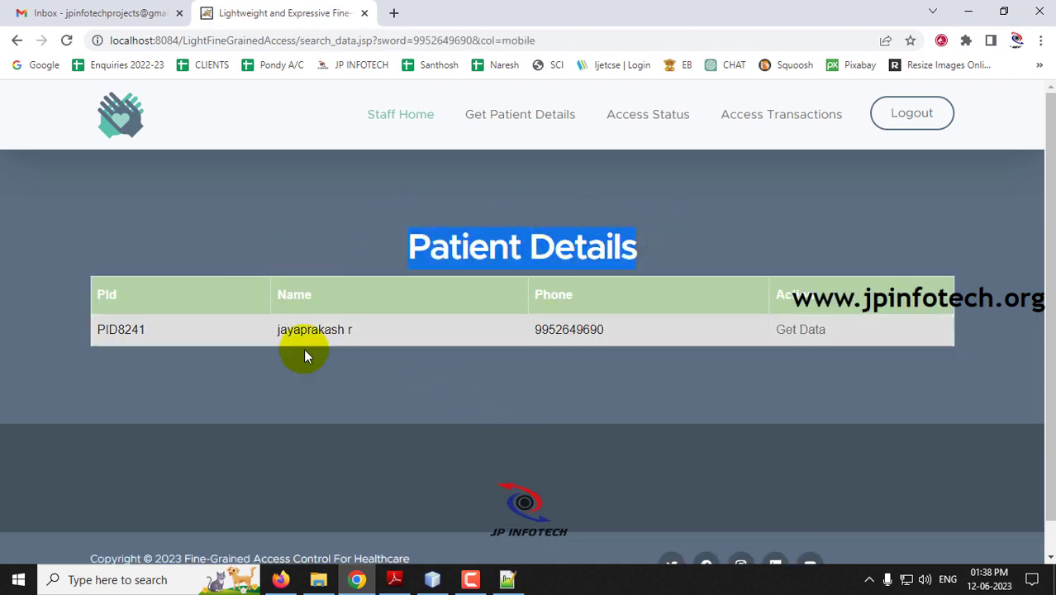
left_click(486, 114)
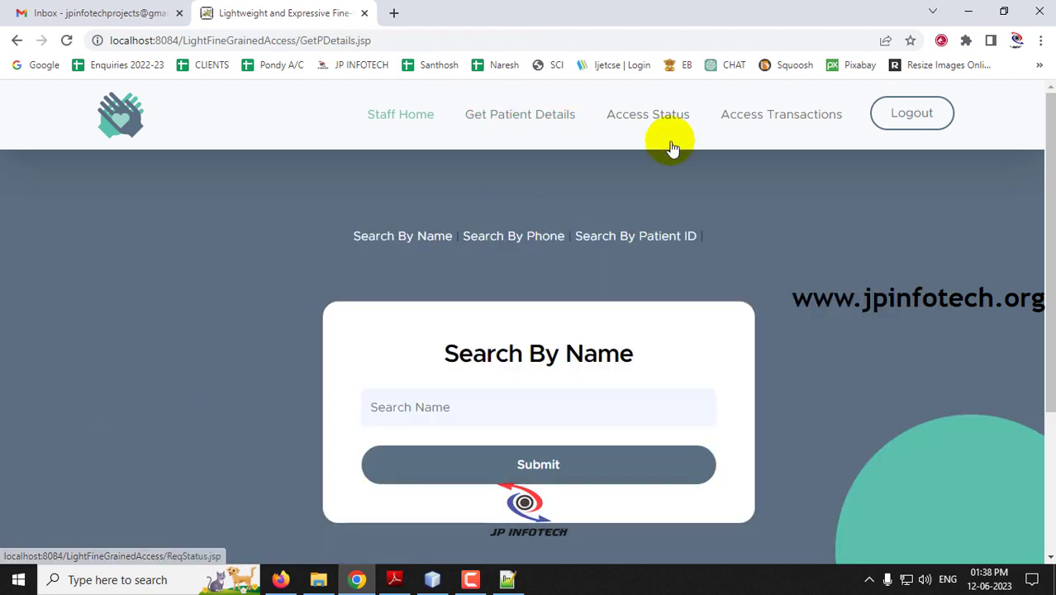
Step: Attempt a patient-ID search, retrying with the pasted patient ID
left_click(632, 248)
left_click(479, 413)
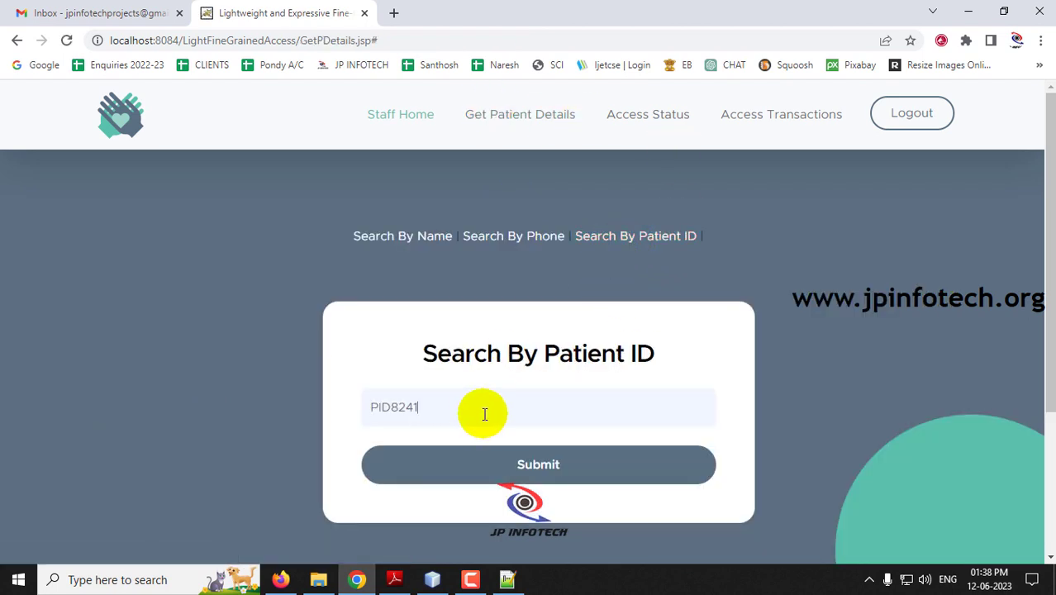
left_click(523, 464)
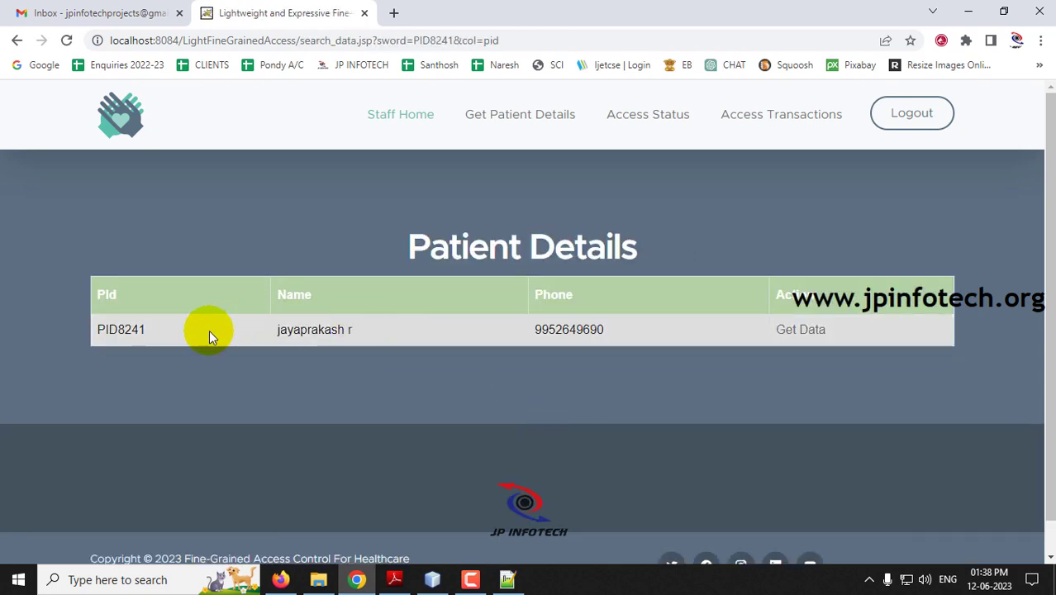
left_click(520, 115)
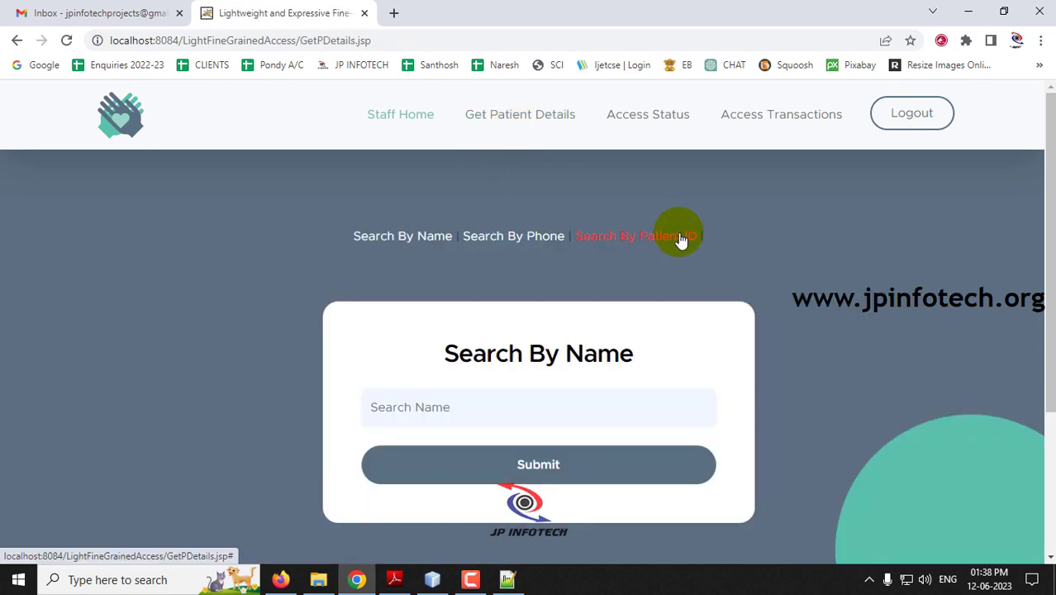
left_click(679, 240)
left_click(472, 406)
key("ctrl+v")
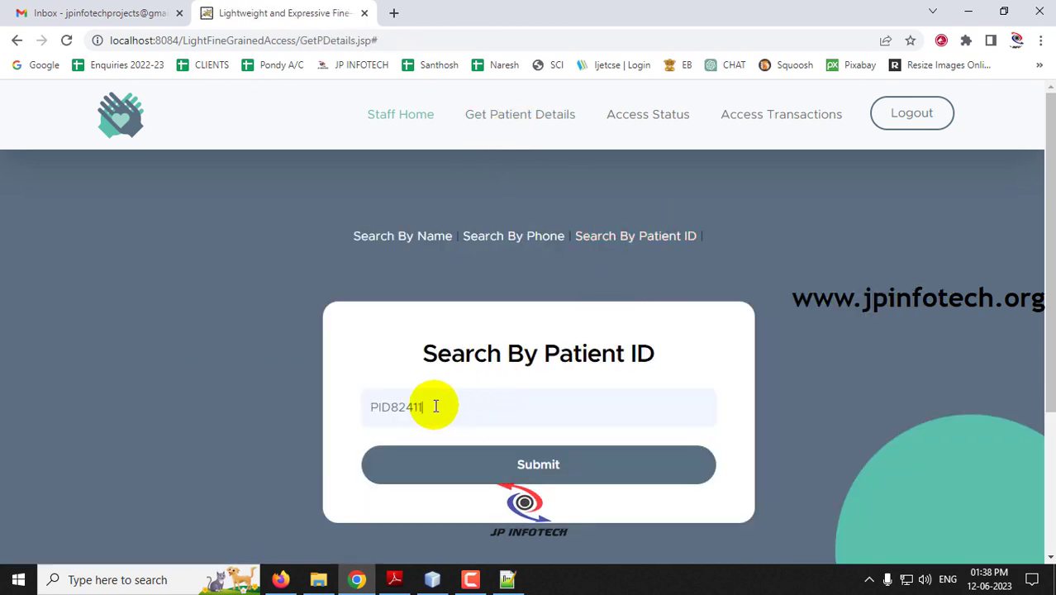
left_click(525, 457)
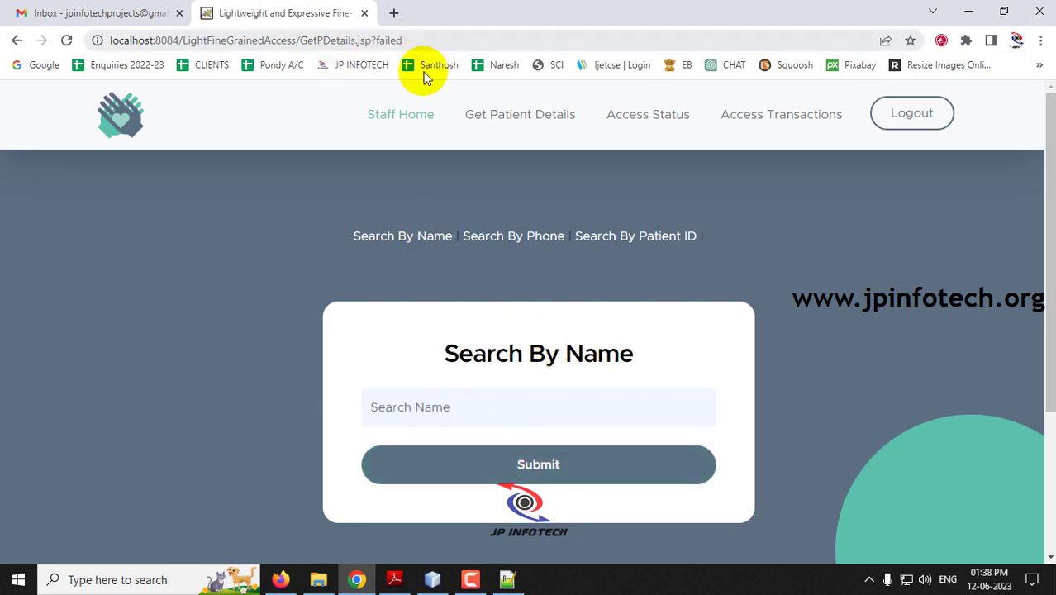
Step: Search by the pasted patient ID and request that patient's data with Get Data
left_click(665, 237)
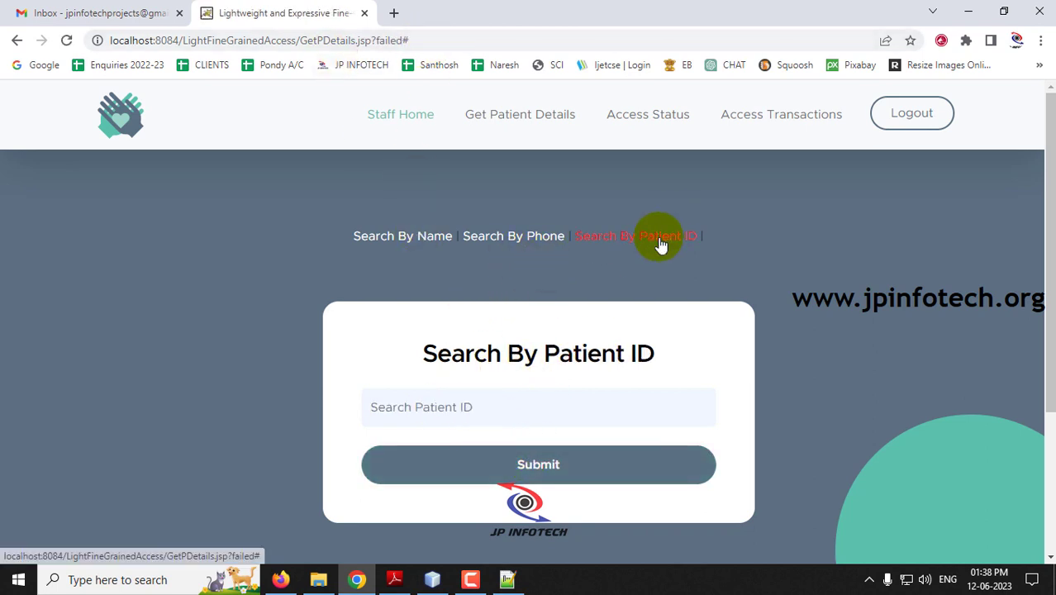
left_click(460, 407)
type("PID8241")
left_click(533, 468)
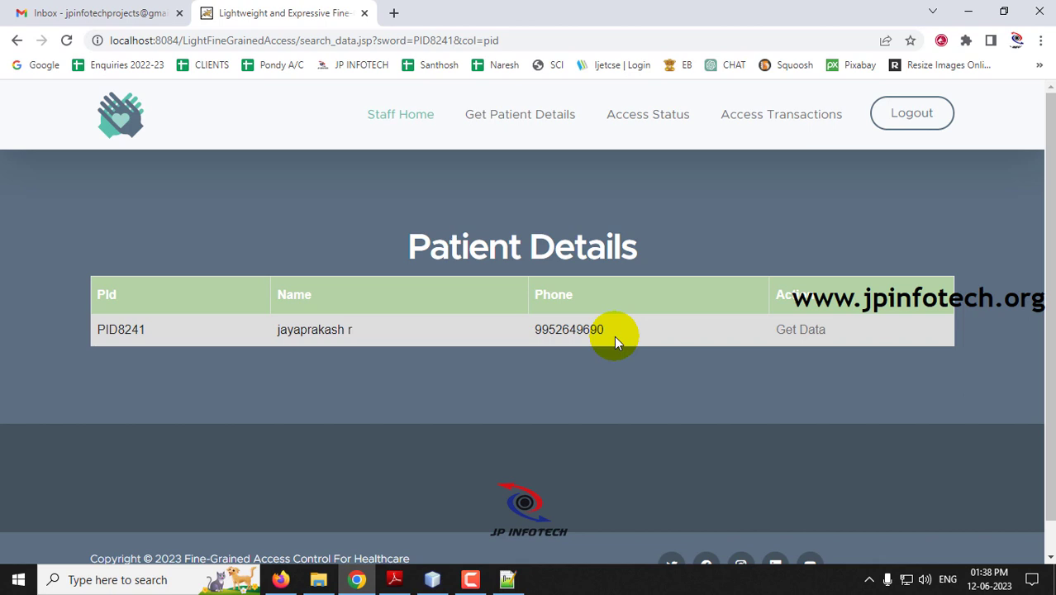
left_click(798, 339)
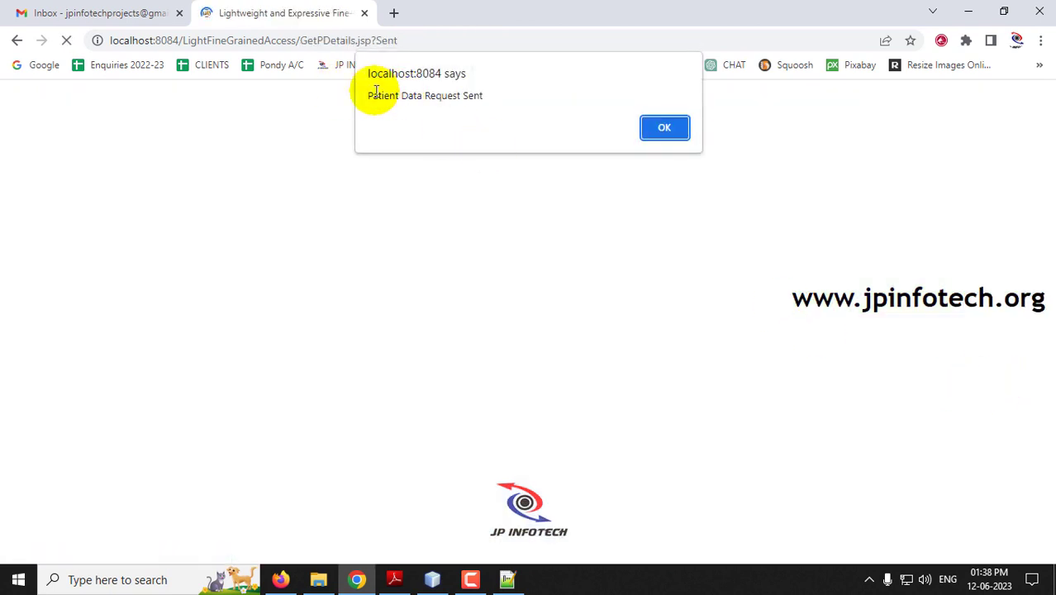
Step: Acknowledge the request-sent alert and check Access Status, which shows the request waiting
left_click_drag(368, 95, 483, 96)
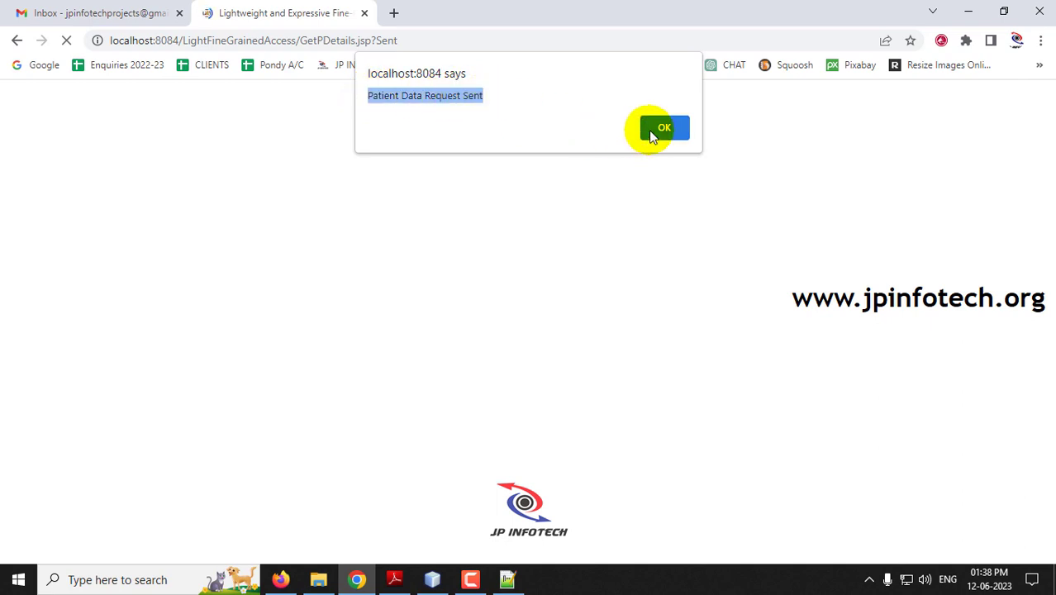
left_click(661, 128)
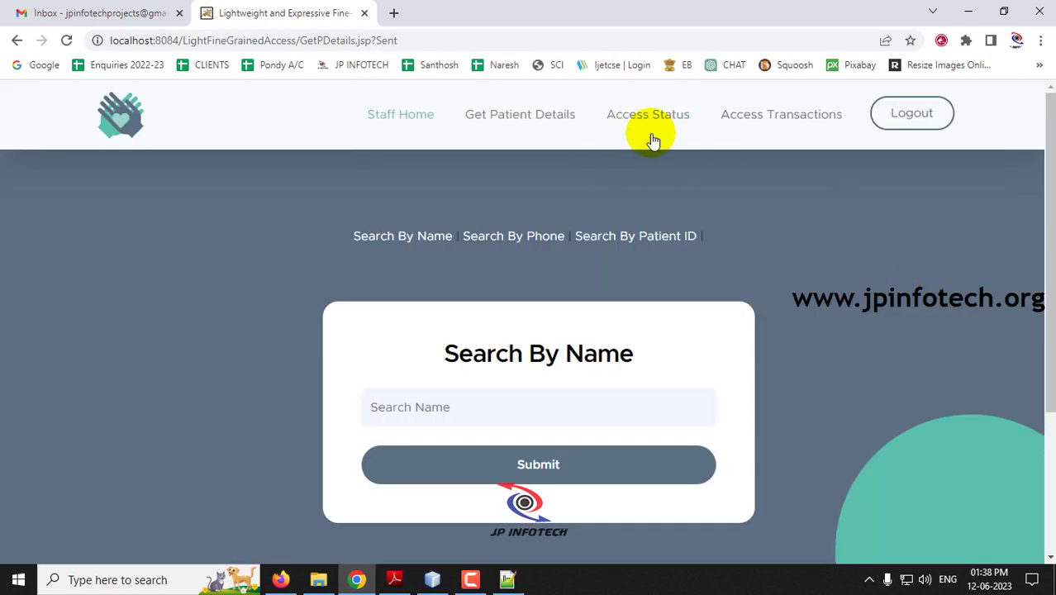
left_click(652, 122)
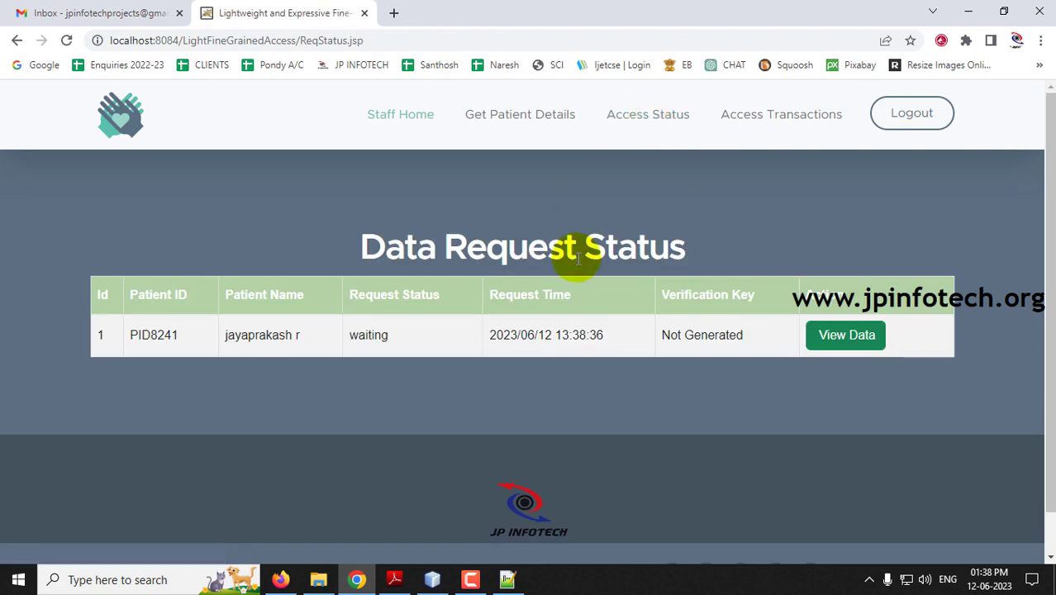
left_click_drag(350, 296, 447, 302)
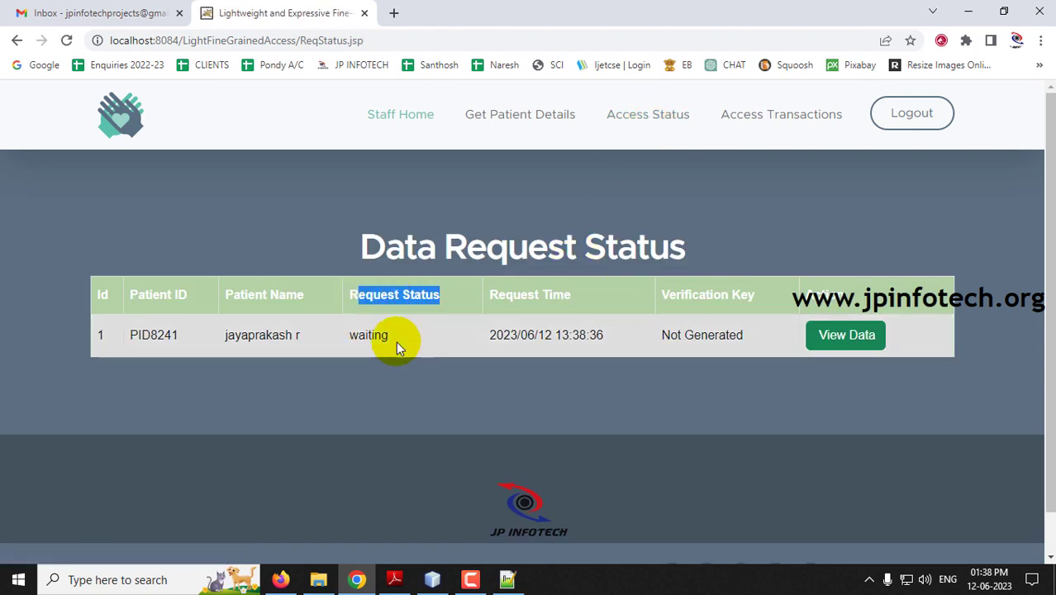
left_click_drag(389, 339, 351, 341)
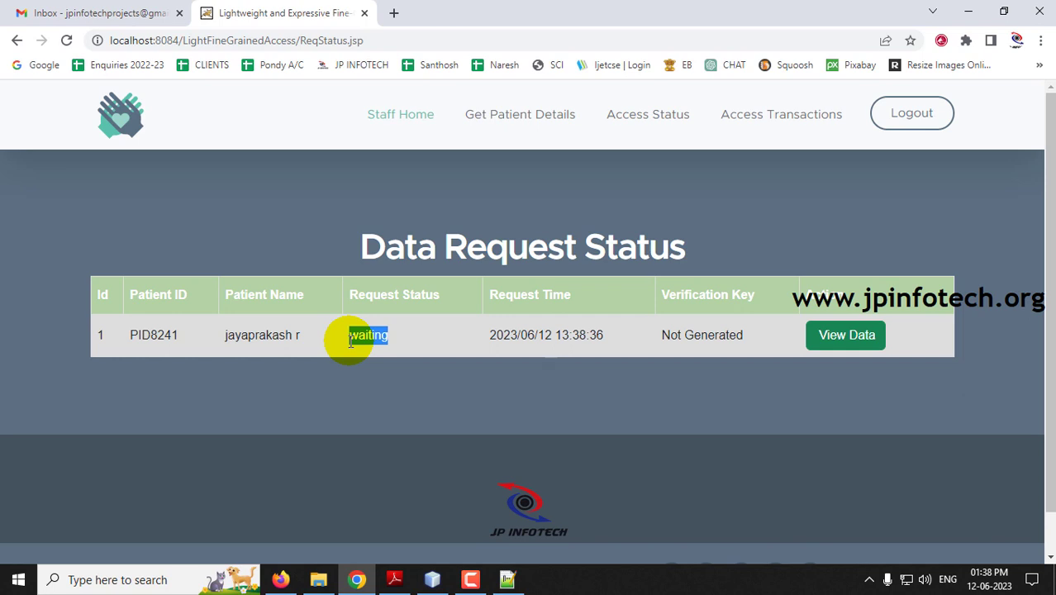
left_click_drag(750, 330, 660, 332)
Step: Try viewing the data, get access rejected, review Access Transactions, then log out
left_click(848, 340)
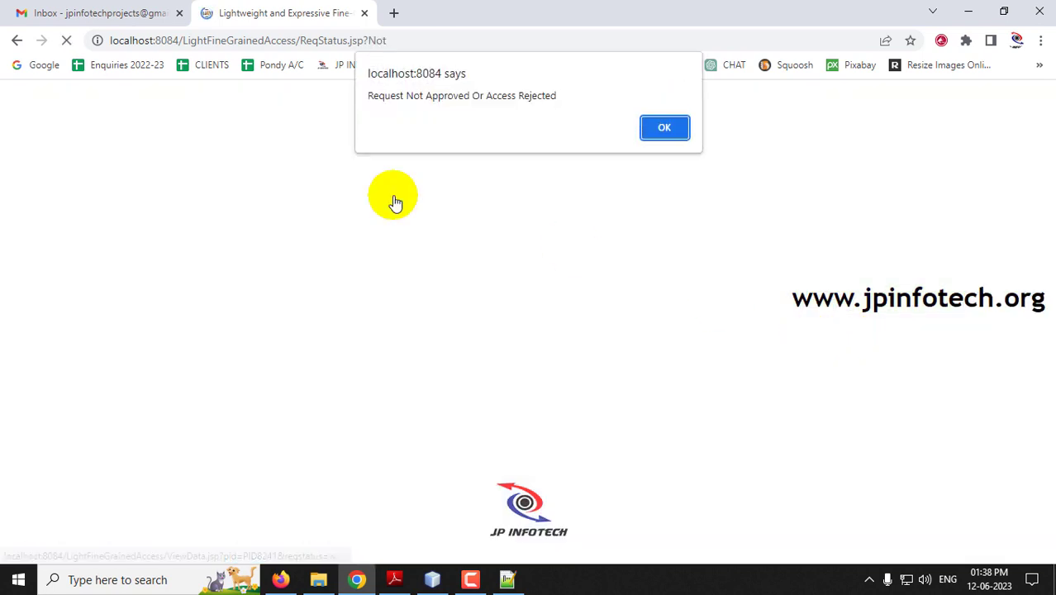
left_click_drag(369, 94, 513, 96)
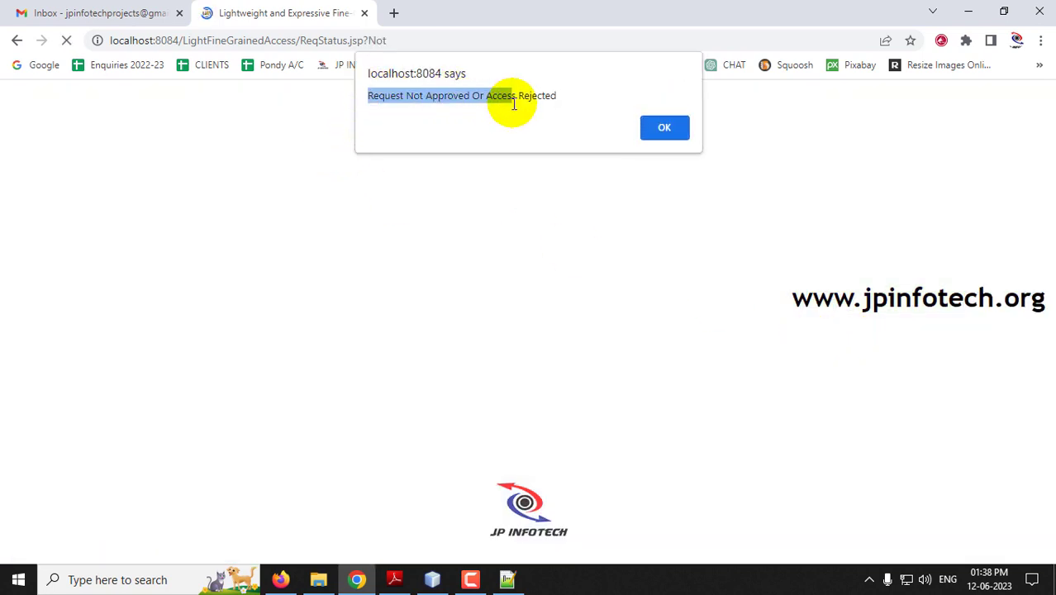
left_click(665, 129)
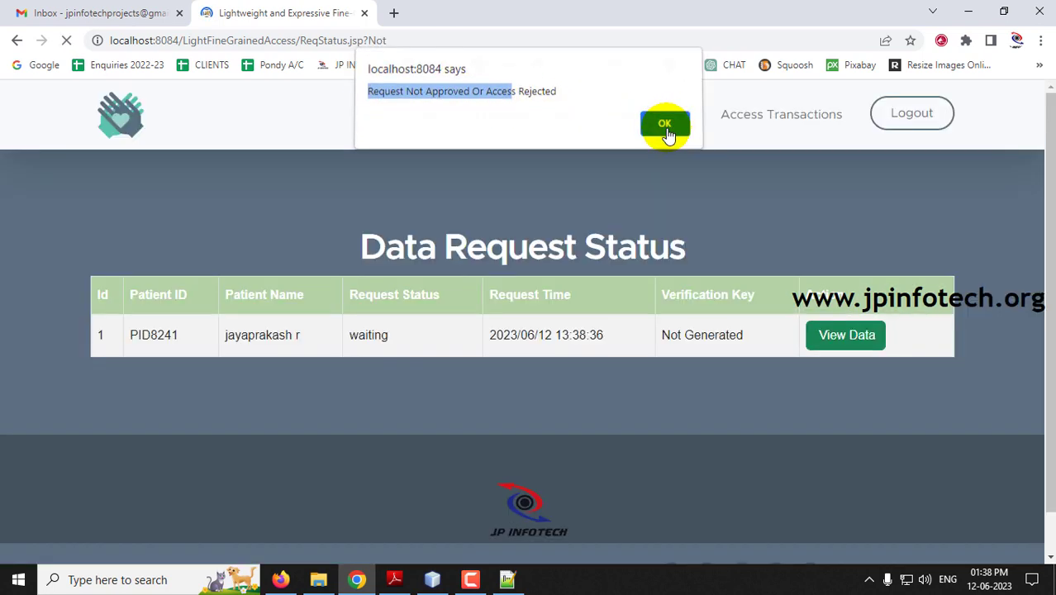
left_click(760, 116)
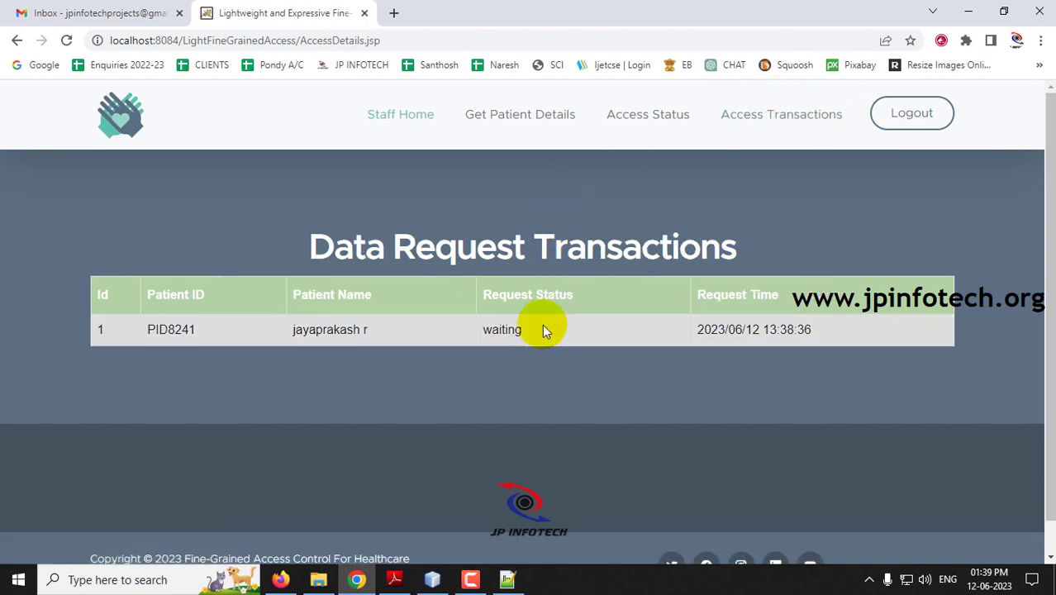
left_click(904, 112)
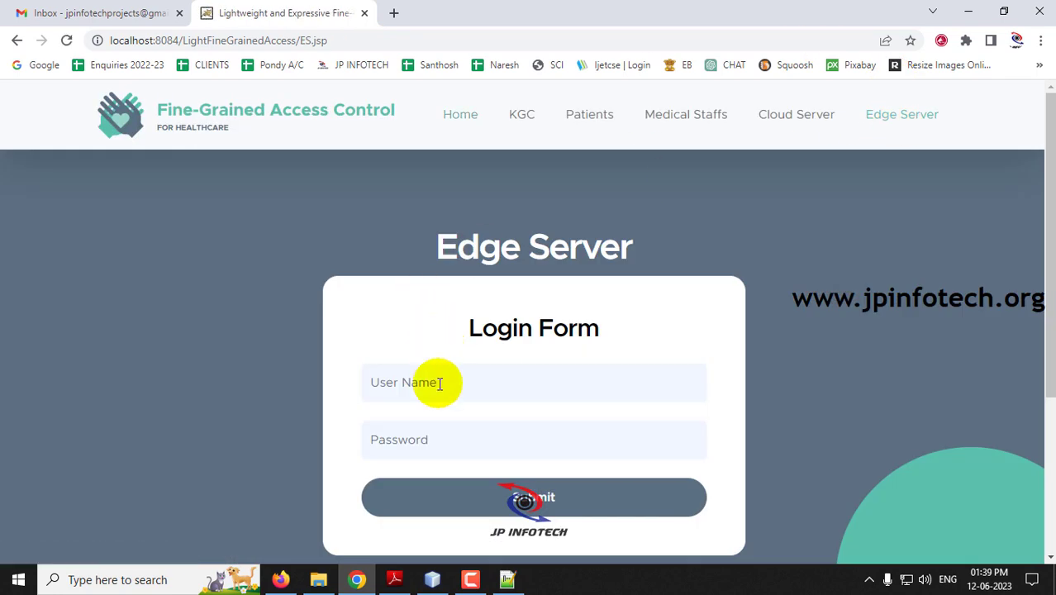
Step: Log in to the Edge Server as ES and find the waiting PID8241 data request
left_click(433, 392)
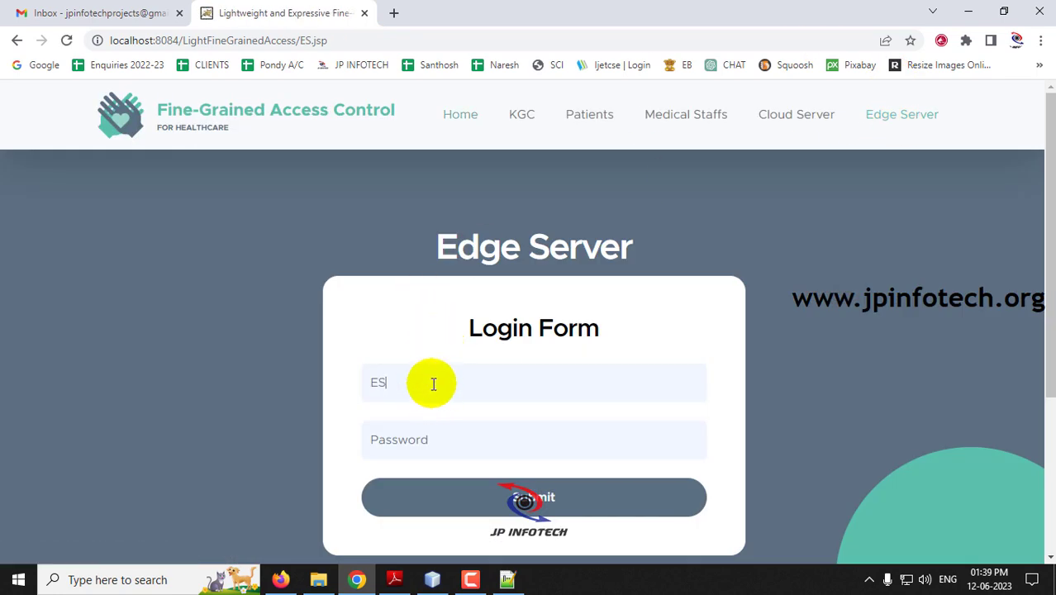
type("ES")
left_click_drag(433, 383, 329, 377)
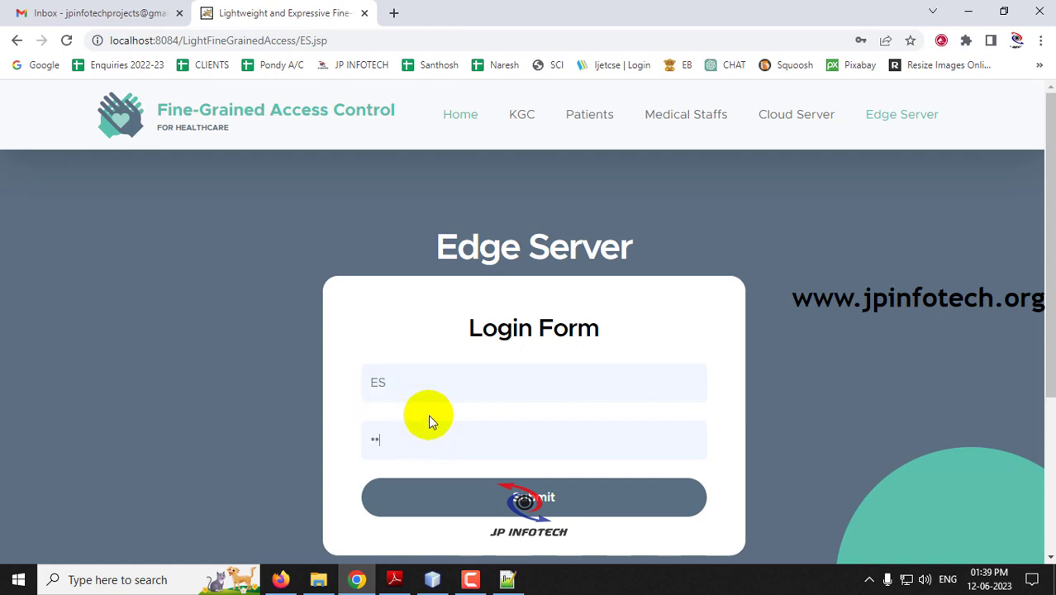
left_click(507, 502)
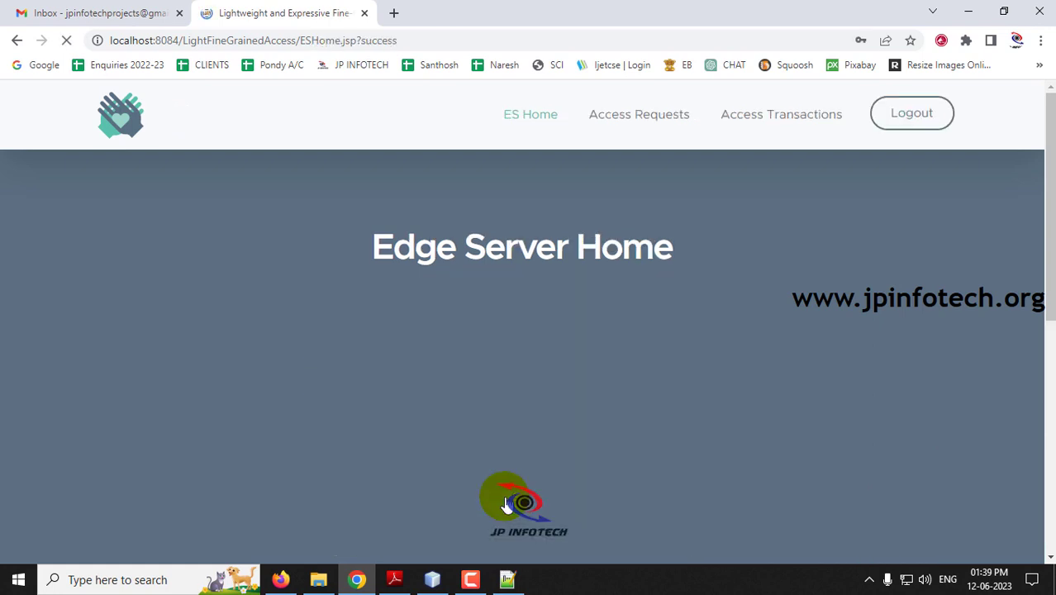
left_click(658, 135)
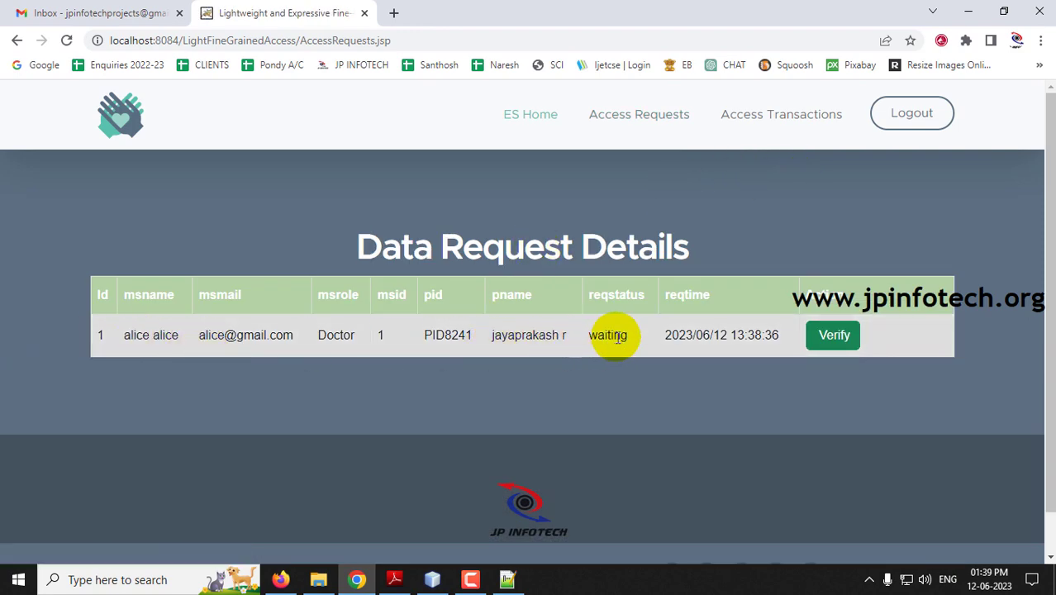
left_click_drag(628, 337, 599, 339)
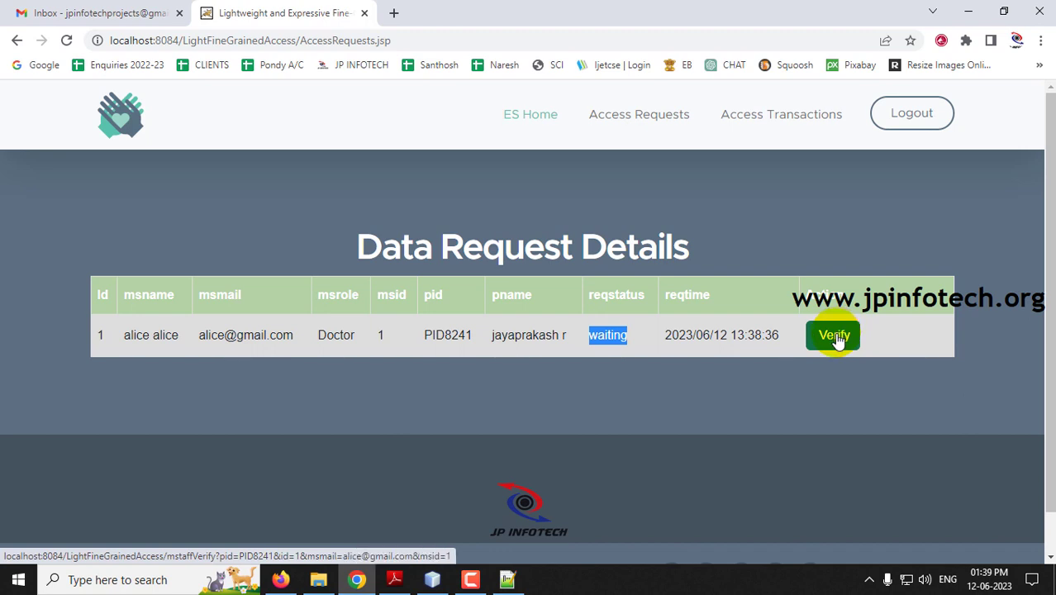
left_click(317, 580)
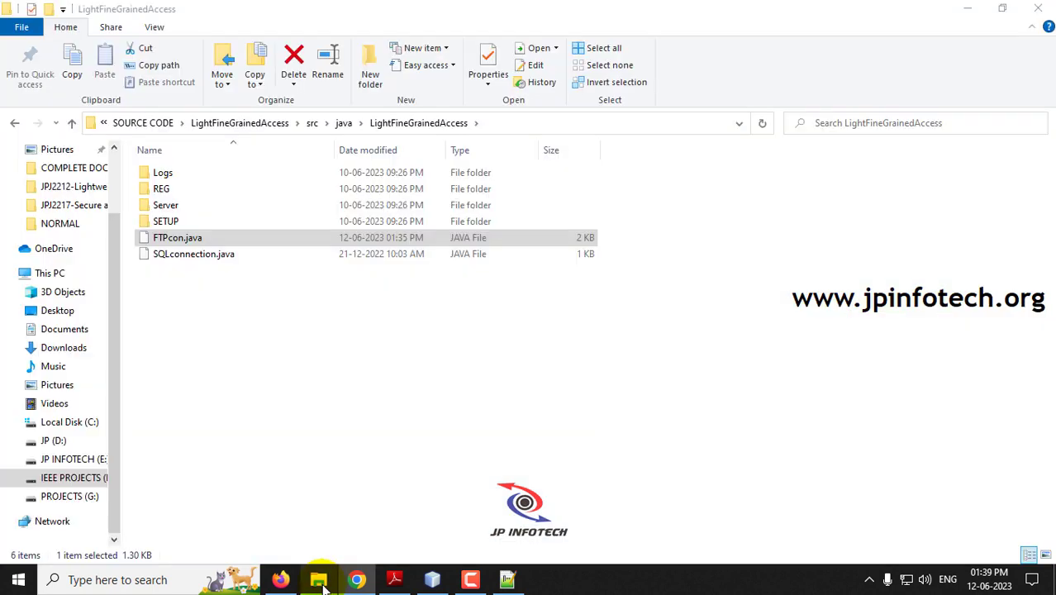
Step: Browse to the KGC folder on drive D: to see the PID8241 text file, then return to the browser
left_click(52, 438)
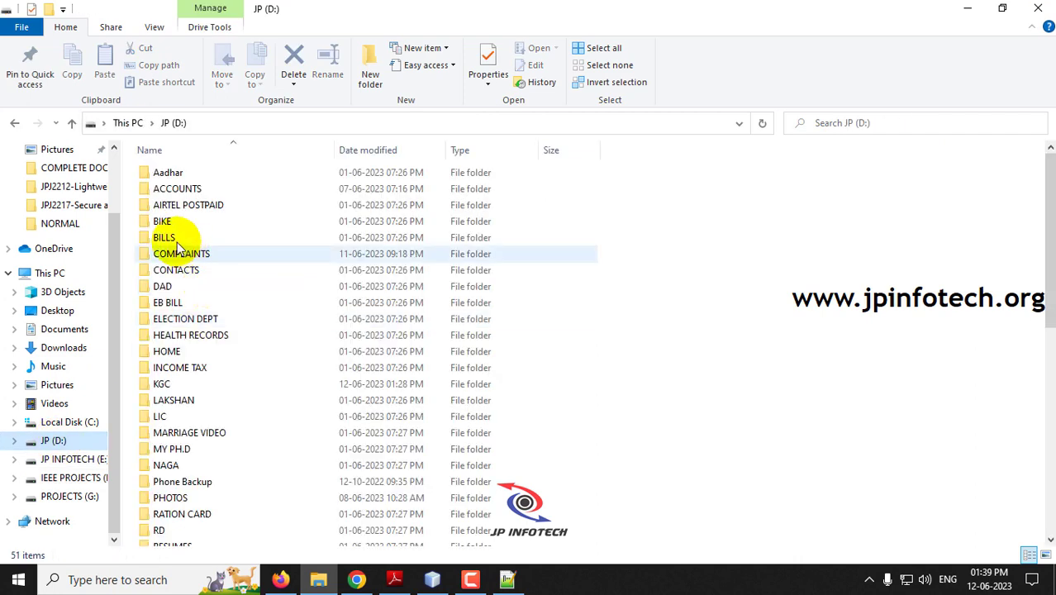
double_click(163, 384)
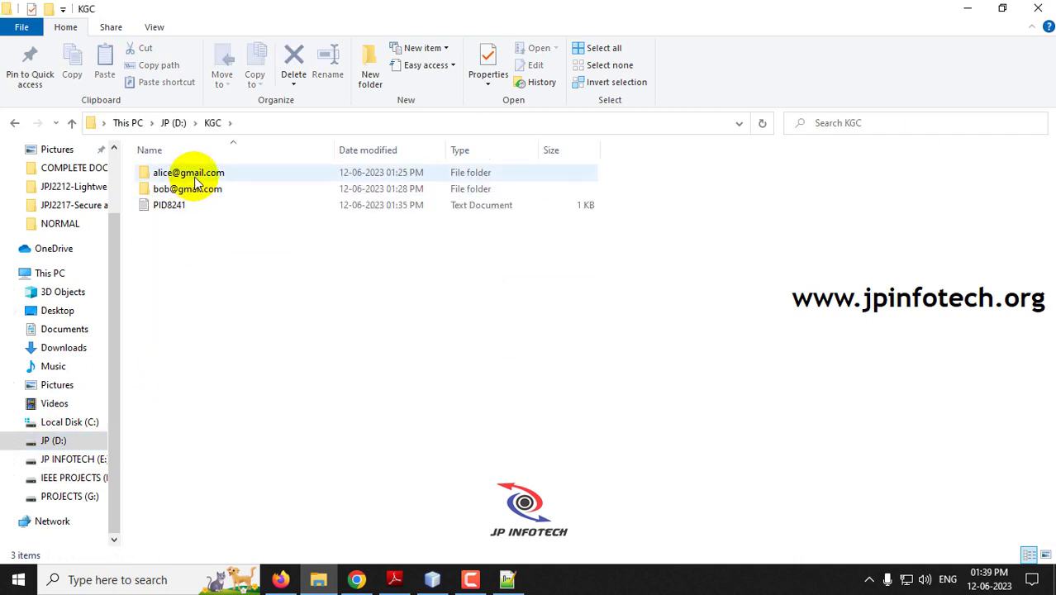
mouse_move(364, 581)
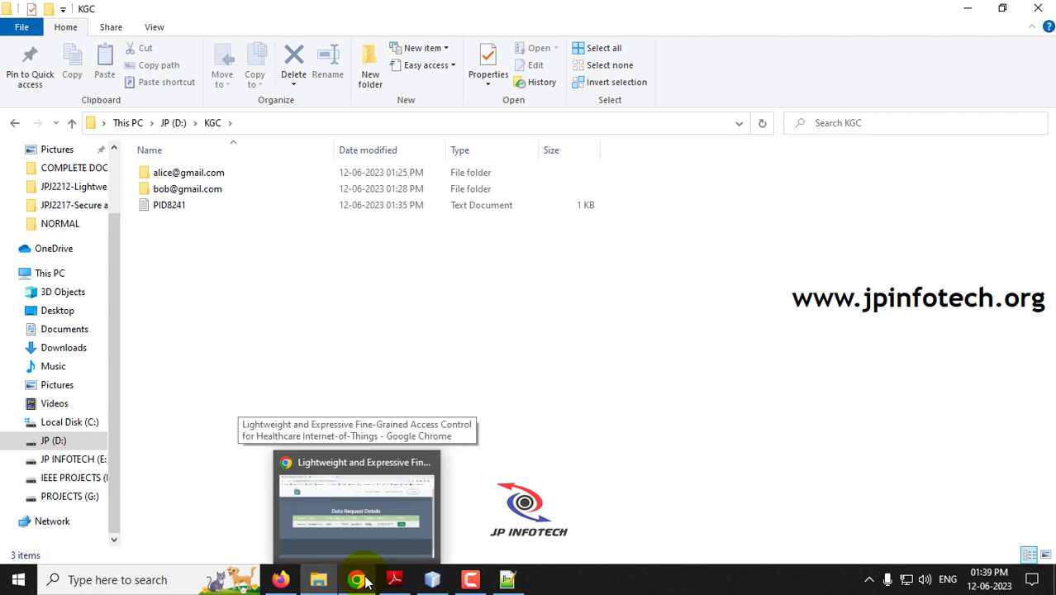
left_click(363, 581)
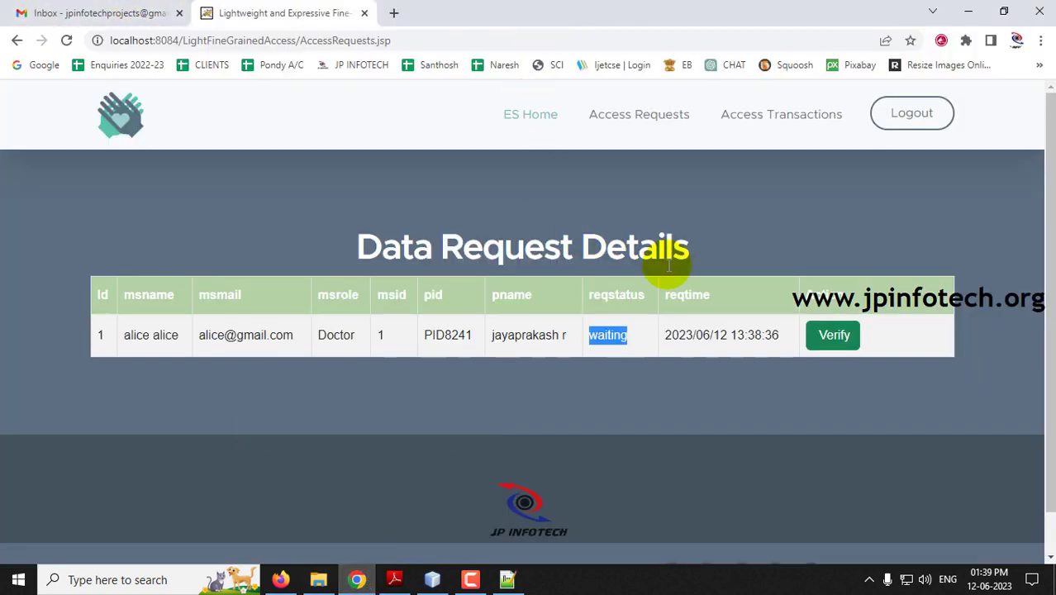
Step: Verify the PID8241 staff request, log out of the edge server, and open the medical staff login
left_click(837, 344)
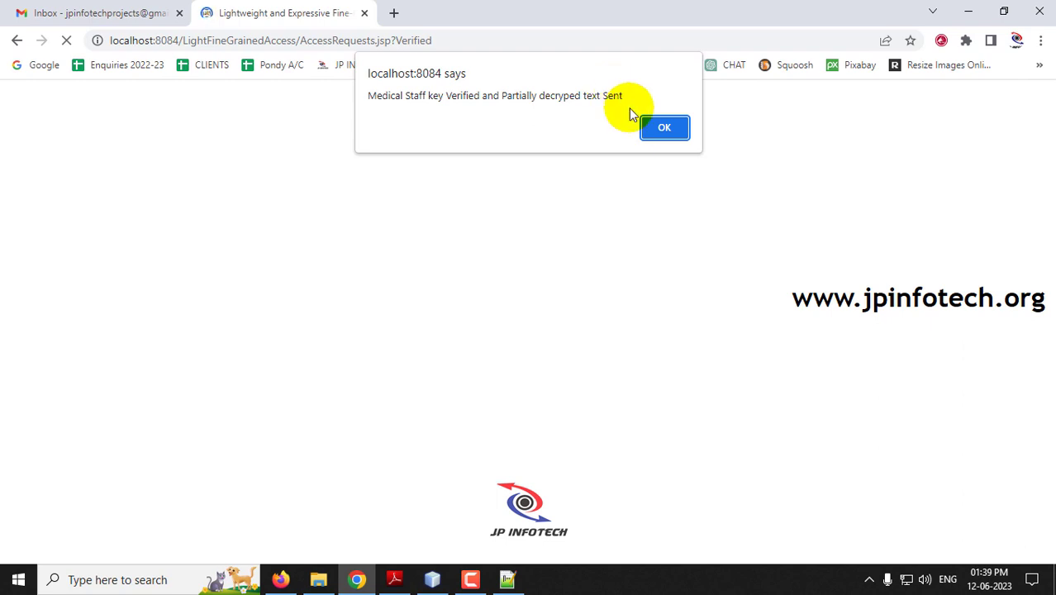
left_click(669, 129)
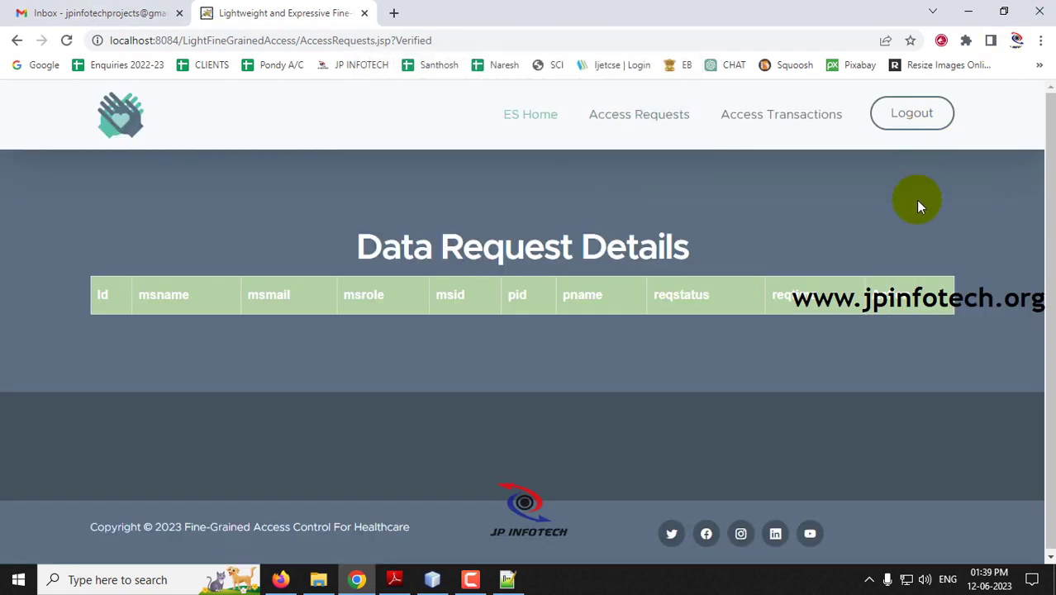
left_click(902, 121)
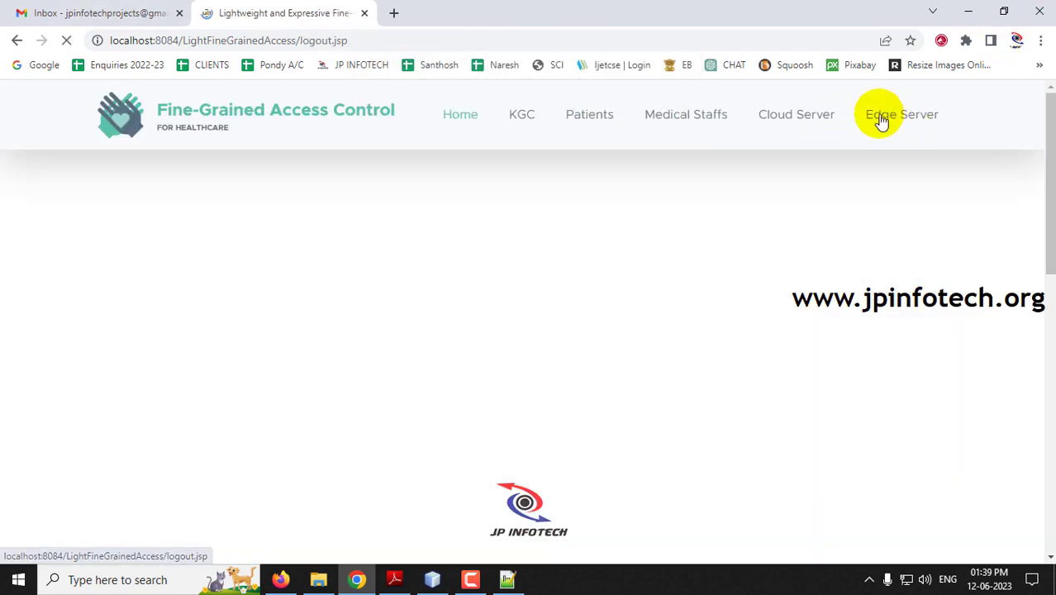
left_click(691, 124)
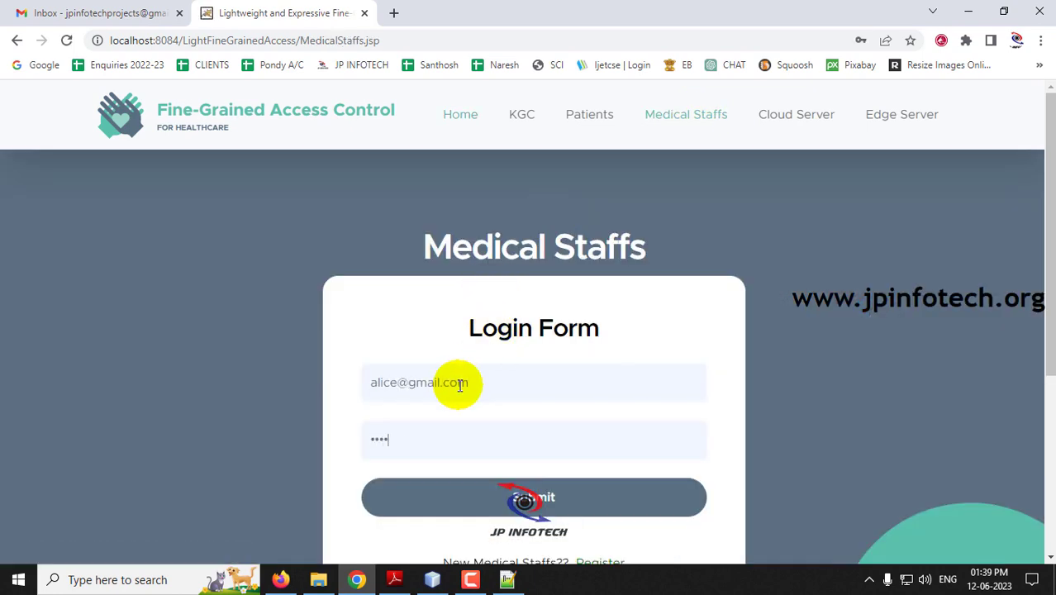
Step: Log in as the medical staff member, dismissing the success alert and the browser's password warning
left_click(514, 497)
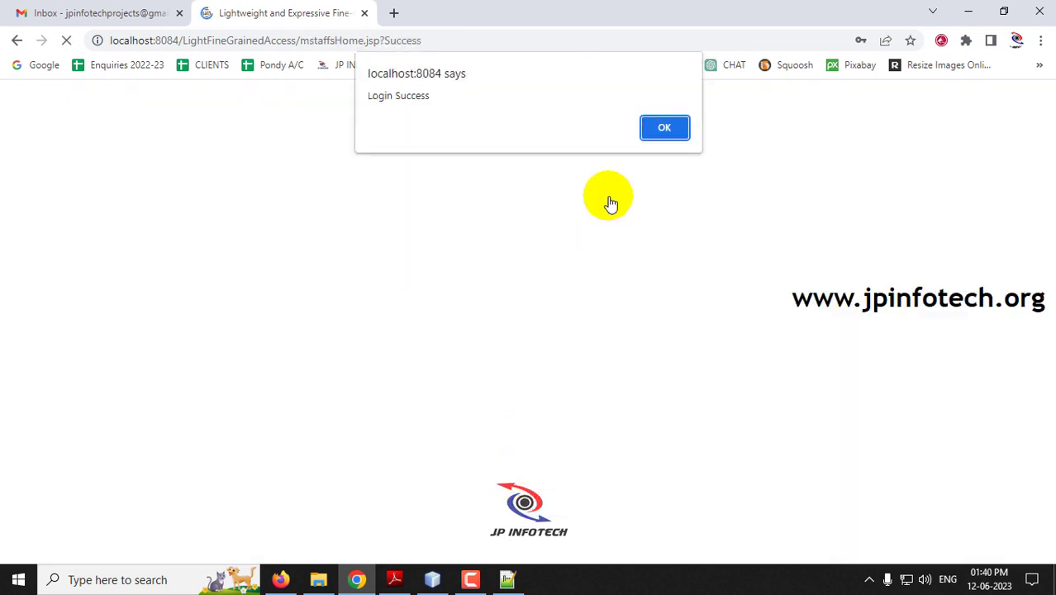
left_click(665, 128)
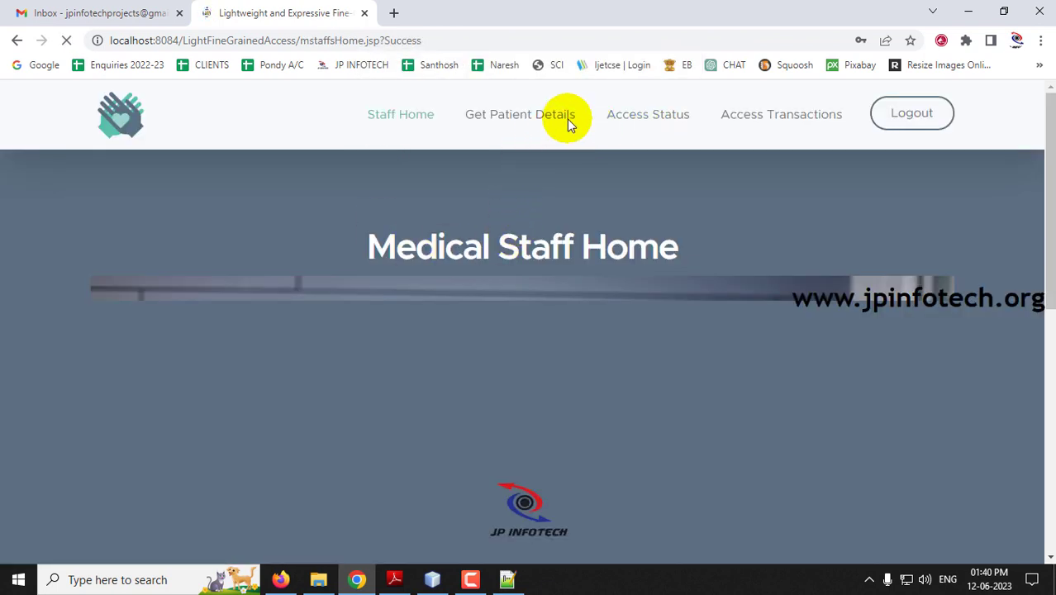
left_click(567, 119)
left_click(666, 245)
Step: Check that the PID8241 request is Approved, copy its verification key, and open its verification form
left_click(658, 133)
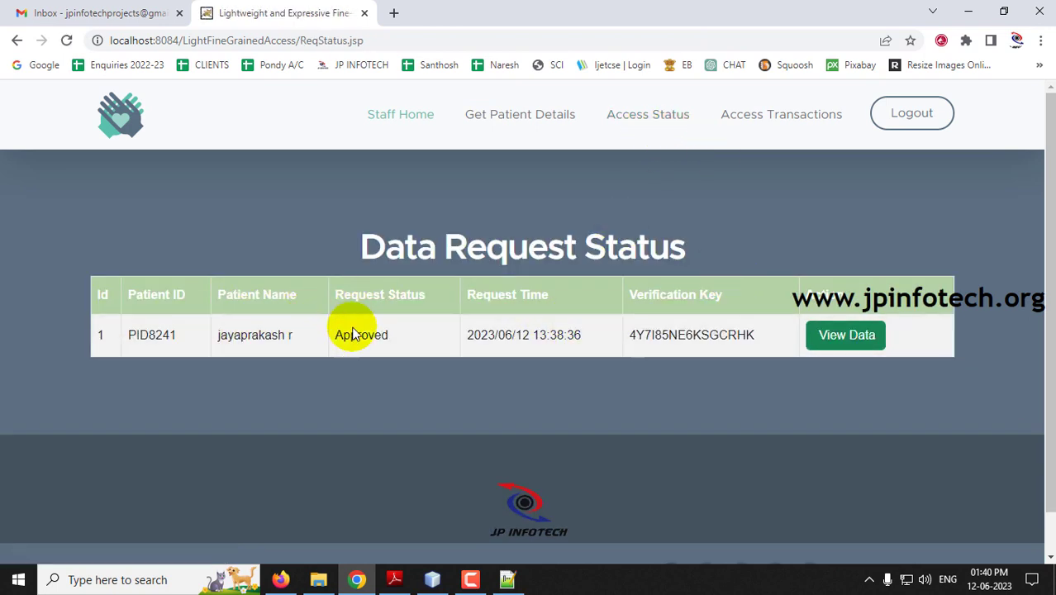
left_click_drag(331, 295, 403, 300)
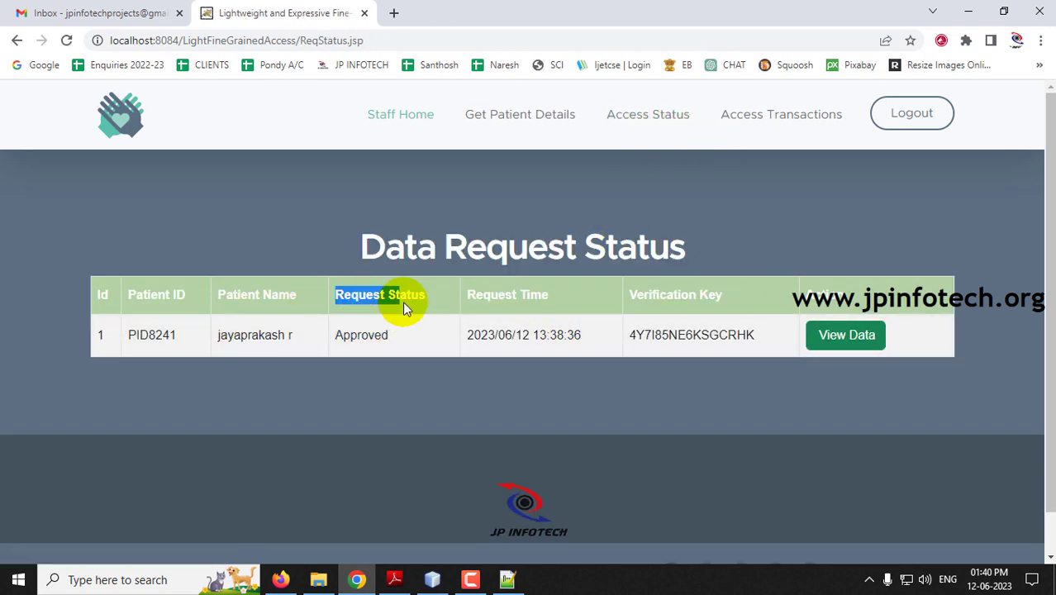
left_click_drag(398, 338, 341, 346)
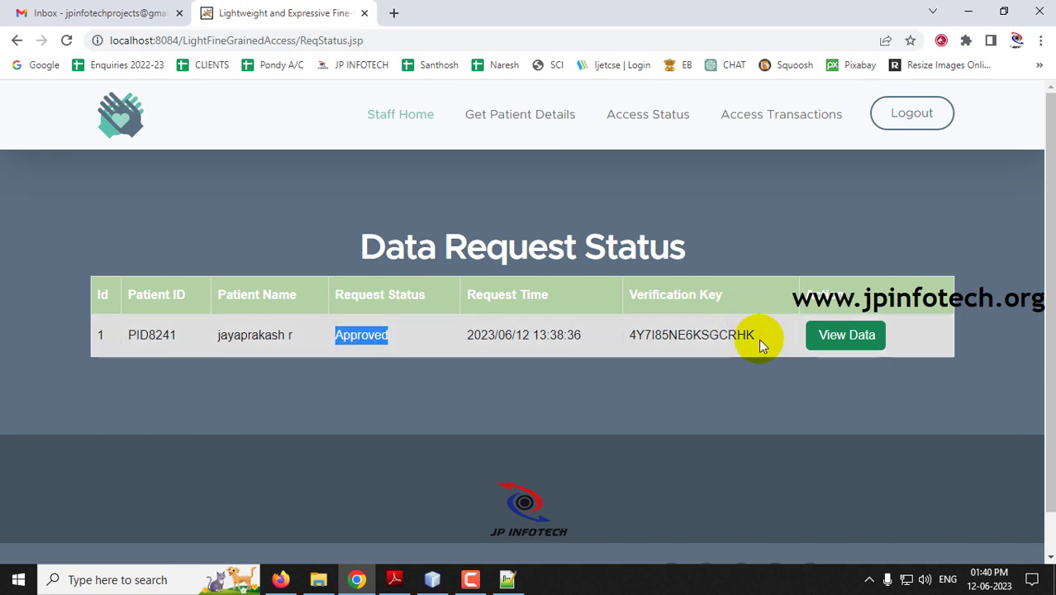
left_click_drag(759, 337, 635, 339)
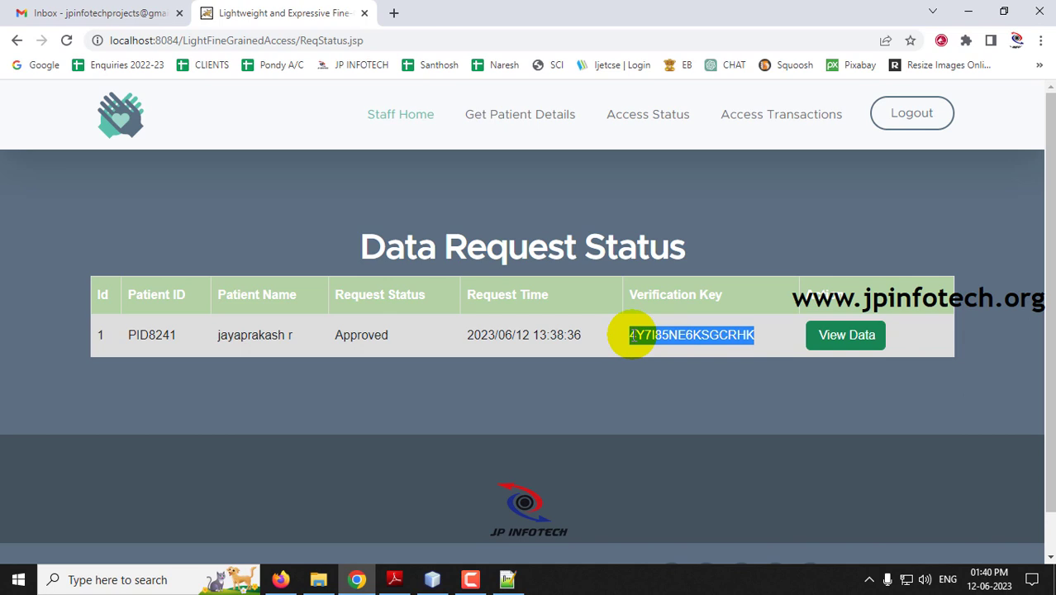
left_click(844, 335)
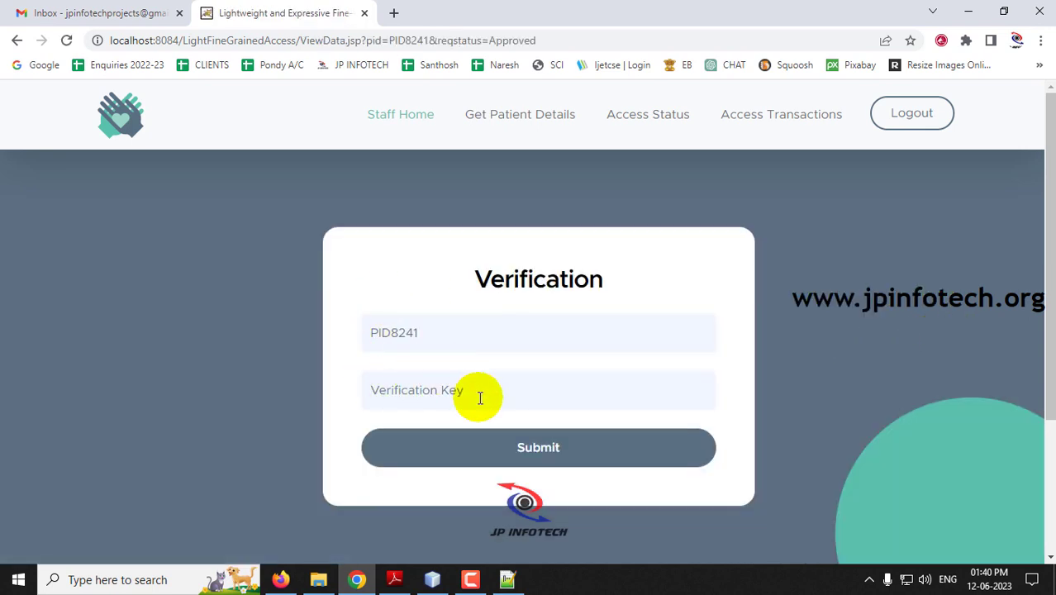
Step: After an empty-key rejection, paste the copied verification key for PID8241 and submit it
key("Return")
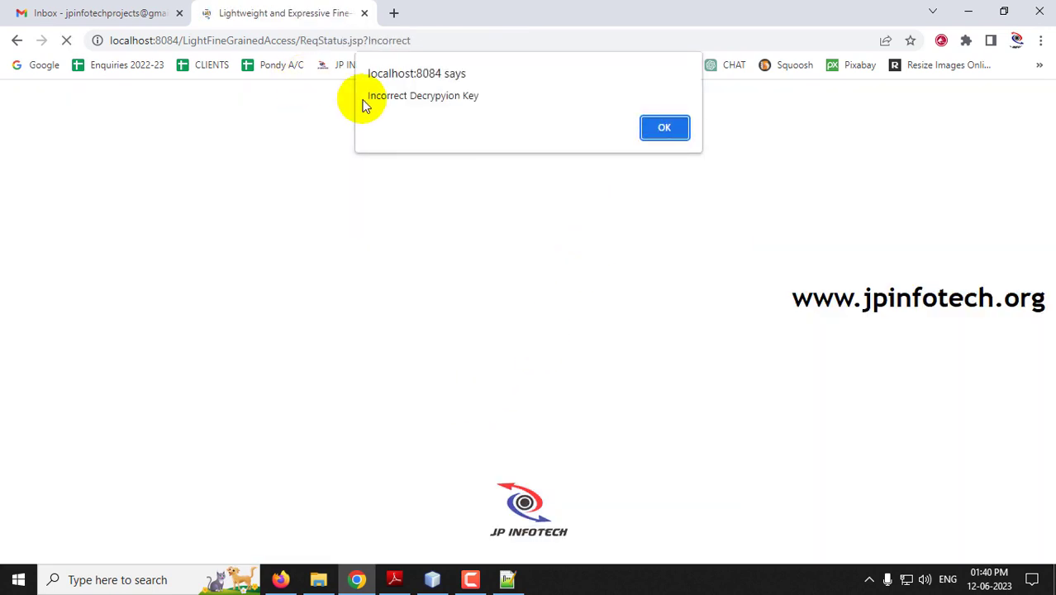
left_click(663, 128)
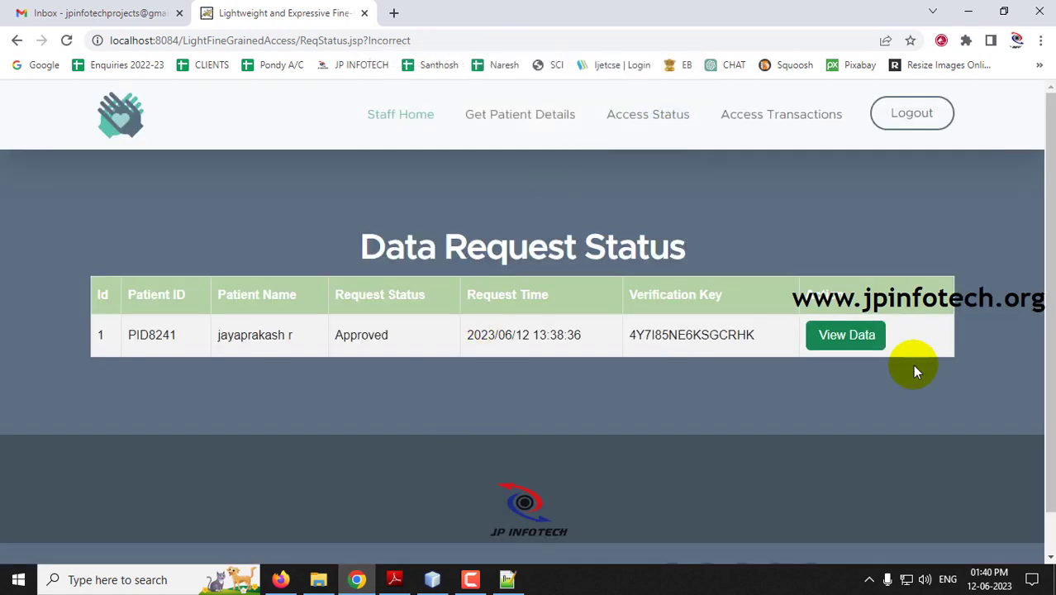
left_click(813, 339)
left_click(502, 391)
type("4Y7I85NE6KSGCRHK")
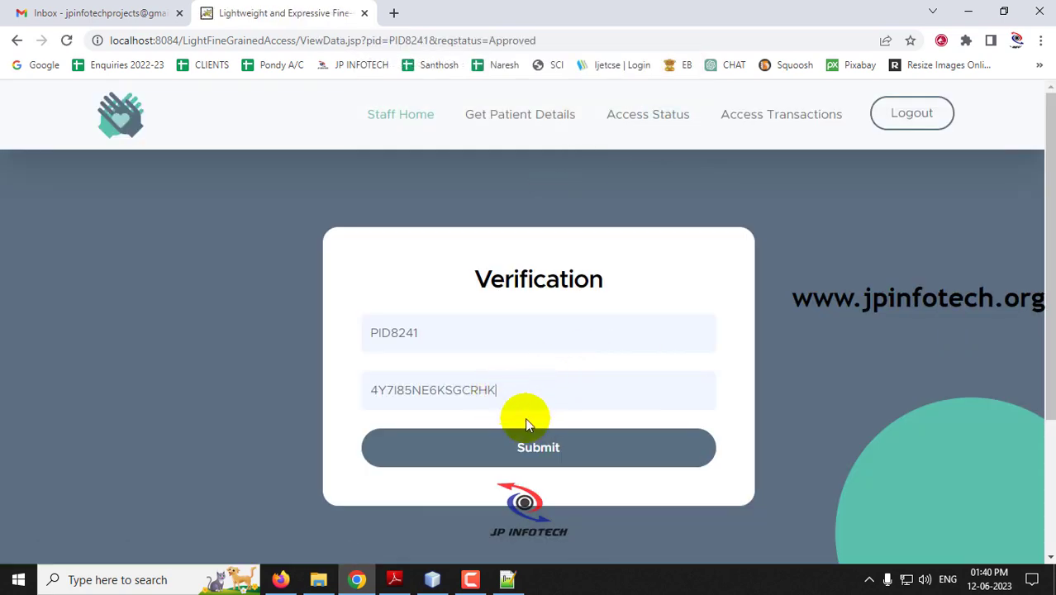
left_click(538, 450)
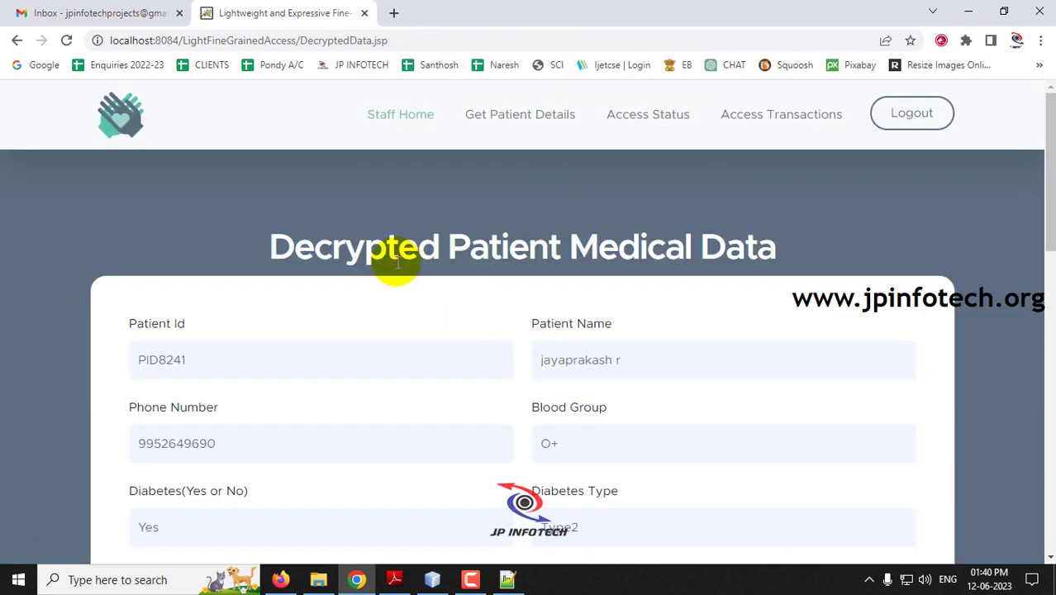
Step: Review PID8241's decrypted medical data, scrolling down to the scan report
left_click_drag(268, 247, 447, 351)
scroll(447, 350, "down", 1)
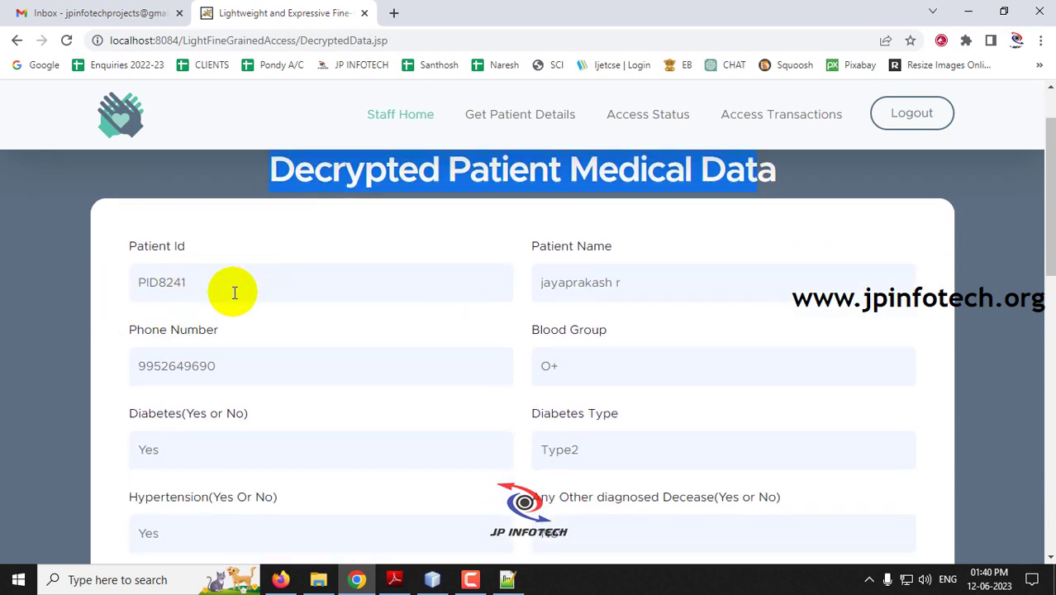
scroll(207, 293, "down", 1)
scroll(696, 373, "down", 3)
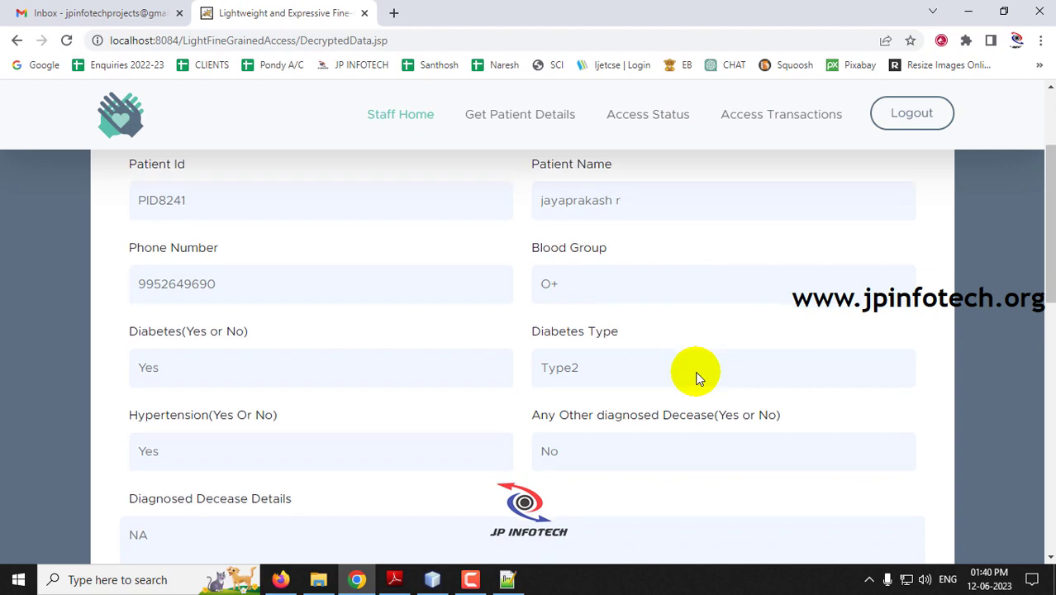
scroll(422, 413, "down", 4)
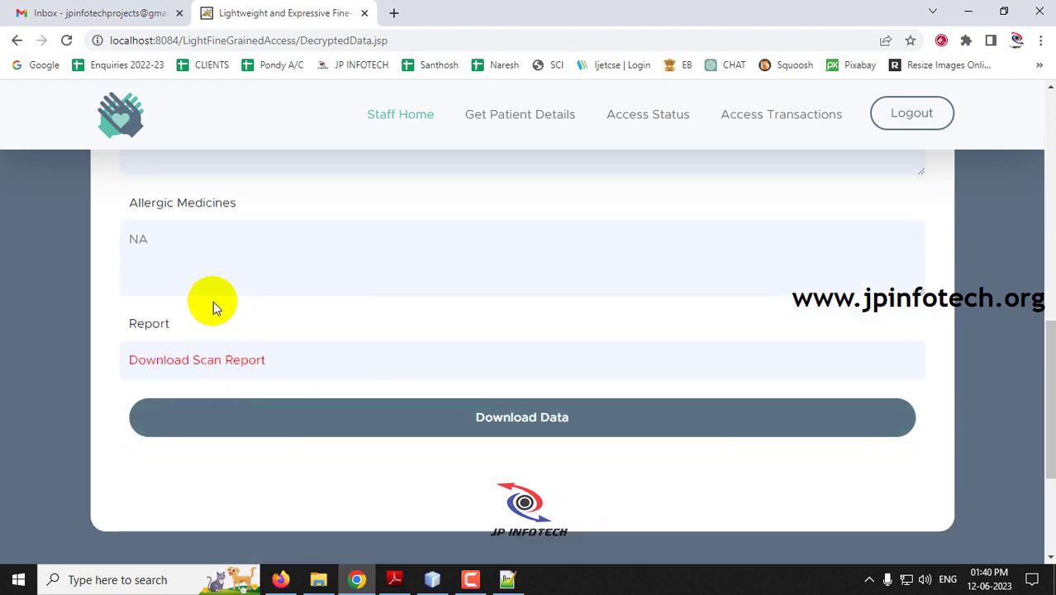
Step: Download the scan report and save it to the Desktop as PID8241.jpeg
left_click(222, 366)
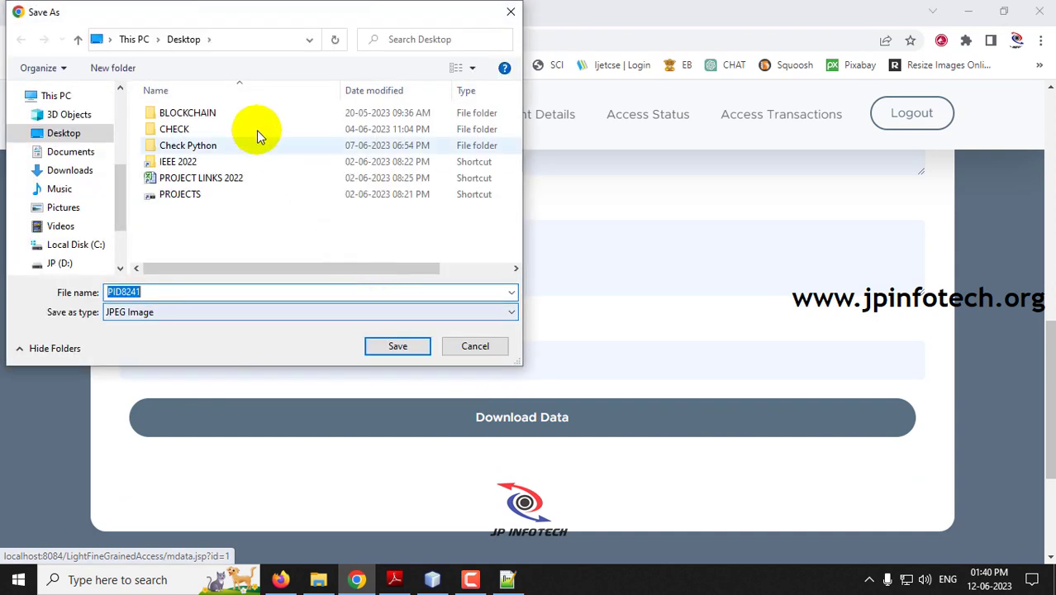
left_click(397, 347)
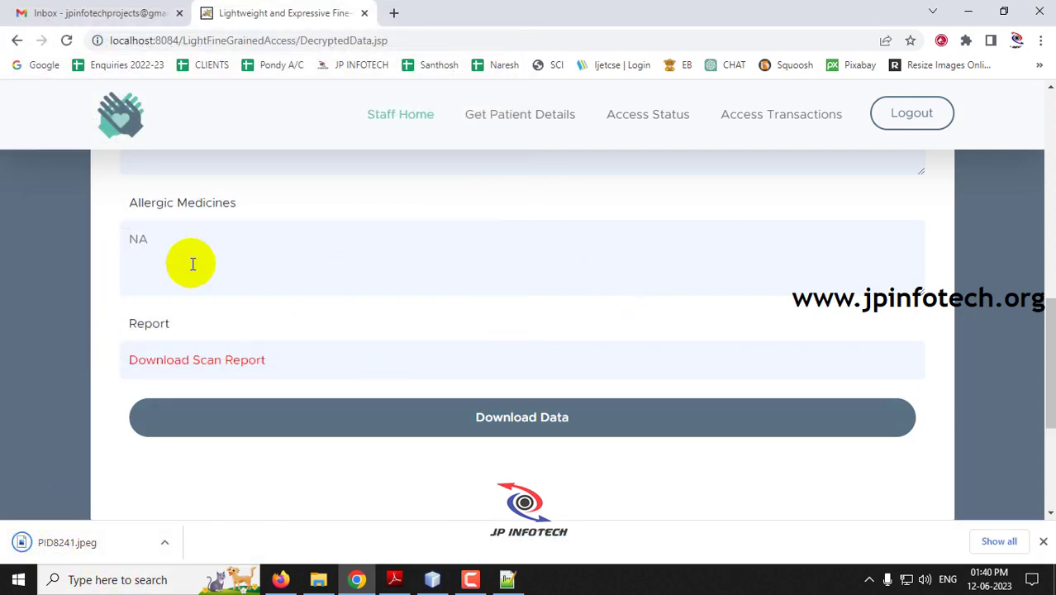
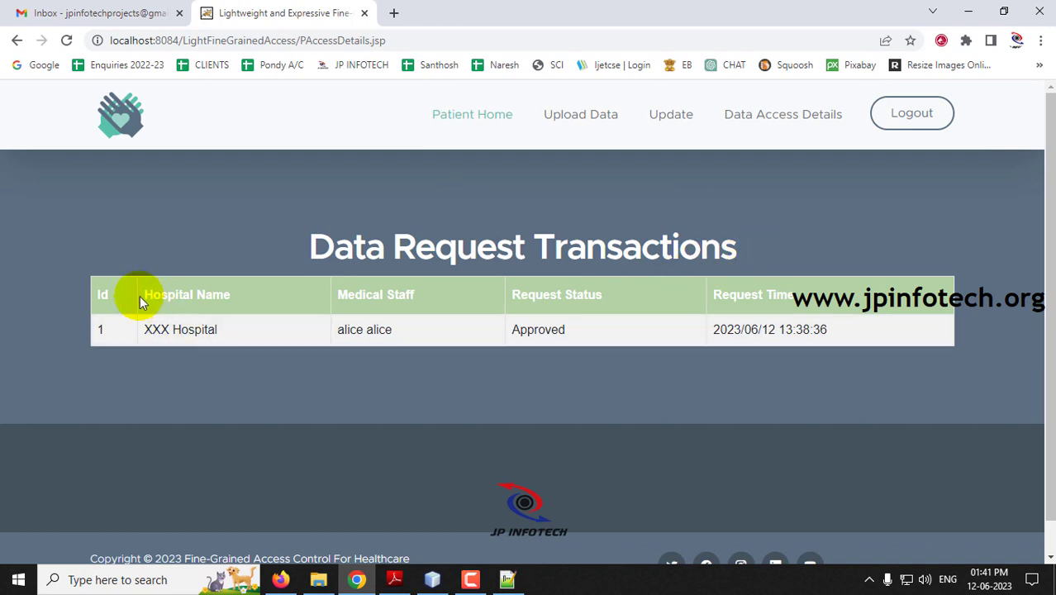
left_click_drag(140, 291, 144, 327)
left_click(232, 321)
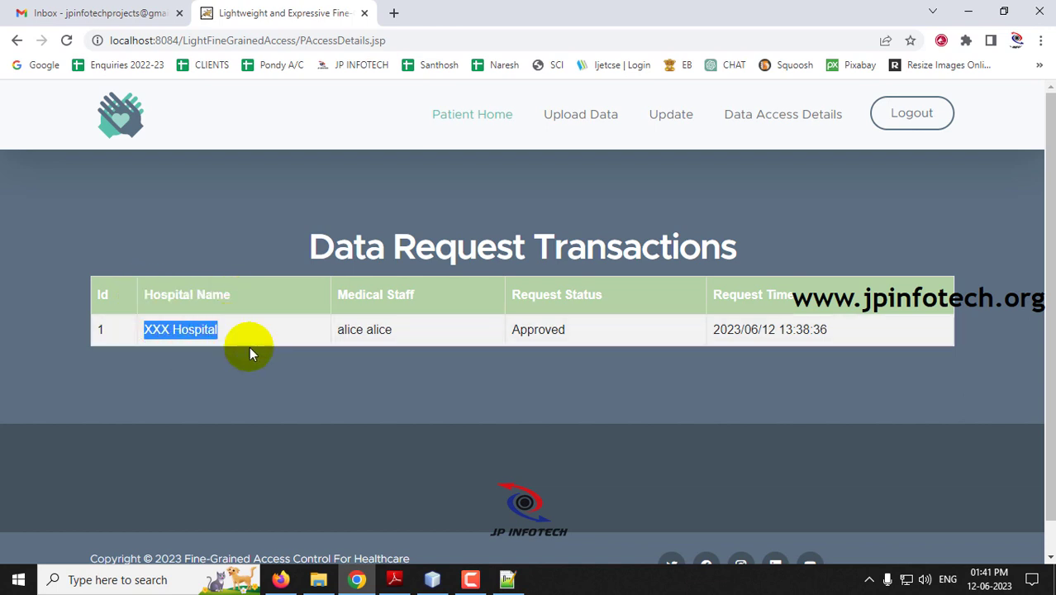
left_click_drag(428, 331, 342, 326)
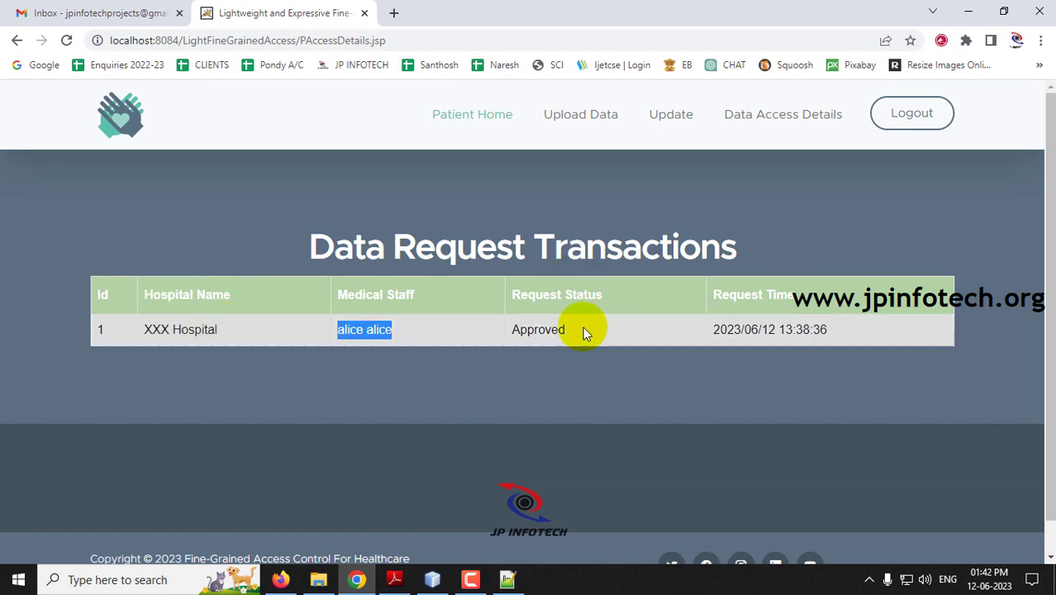
left_click_drag(584, 330, 525, 329)
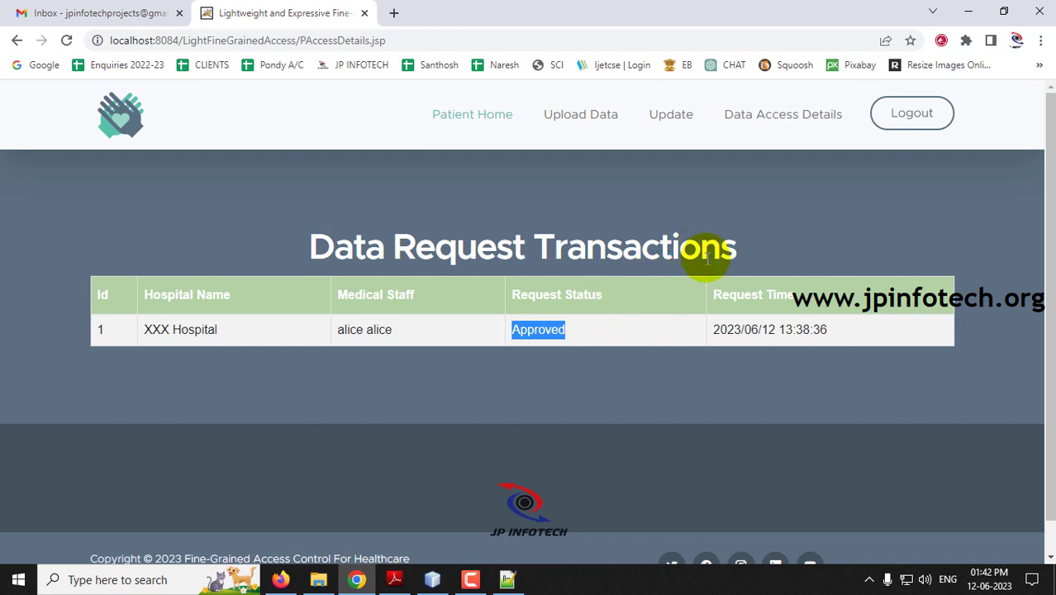
Step: Replace NA in Allergic Medicines with 'XXX medicine' and save the medical details
left_click(671, 114)
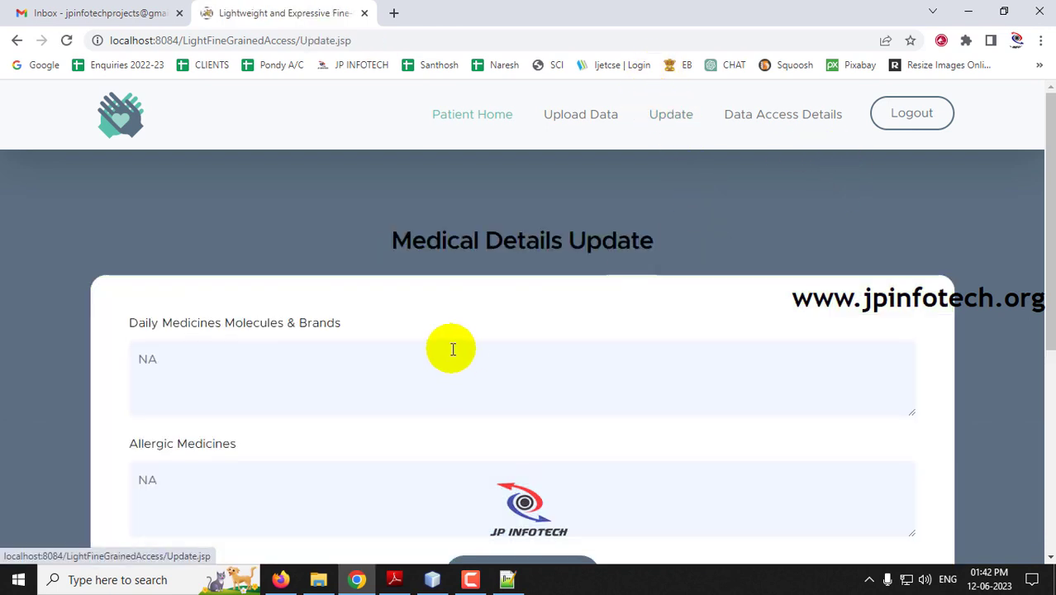
scroll(466, 347, "down", 2)
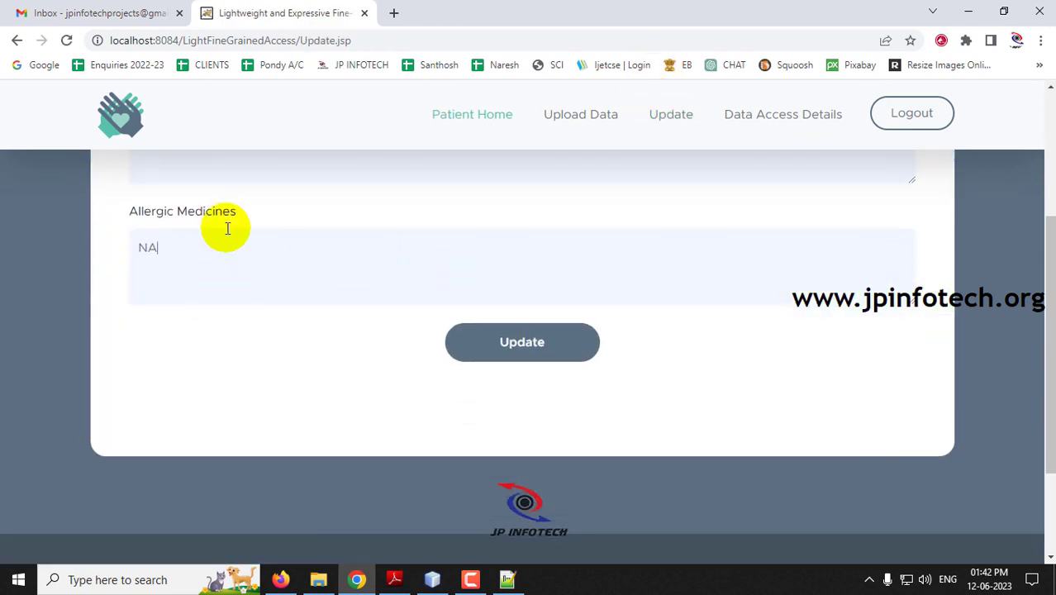
double_click(150, 247)
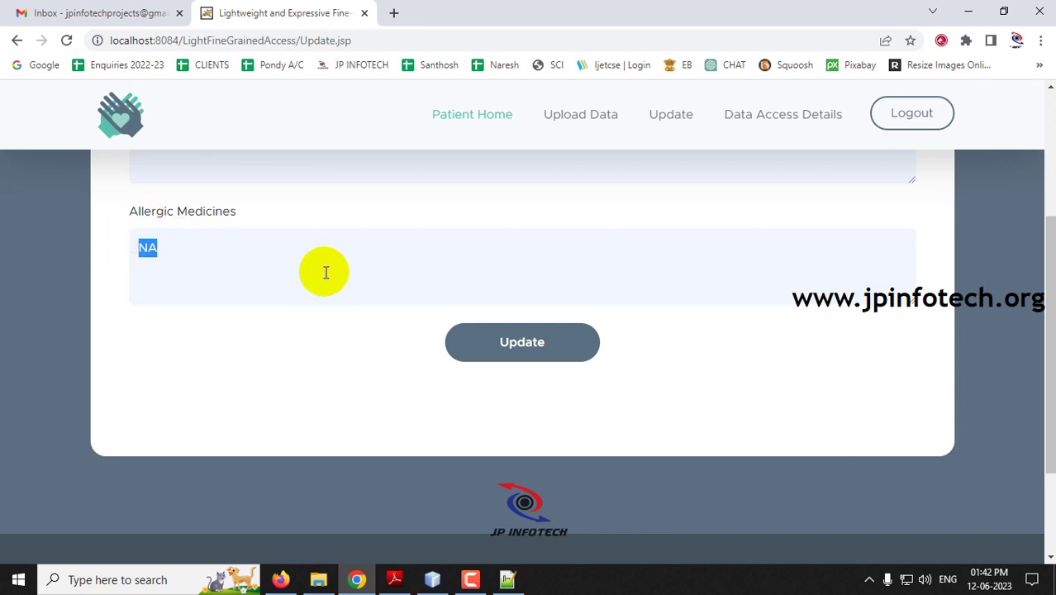
type("XXX medicine")
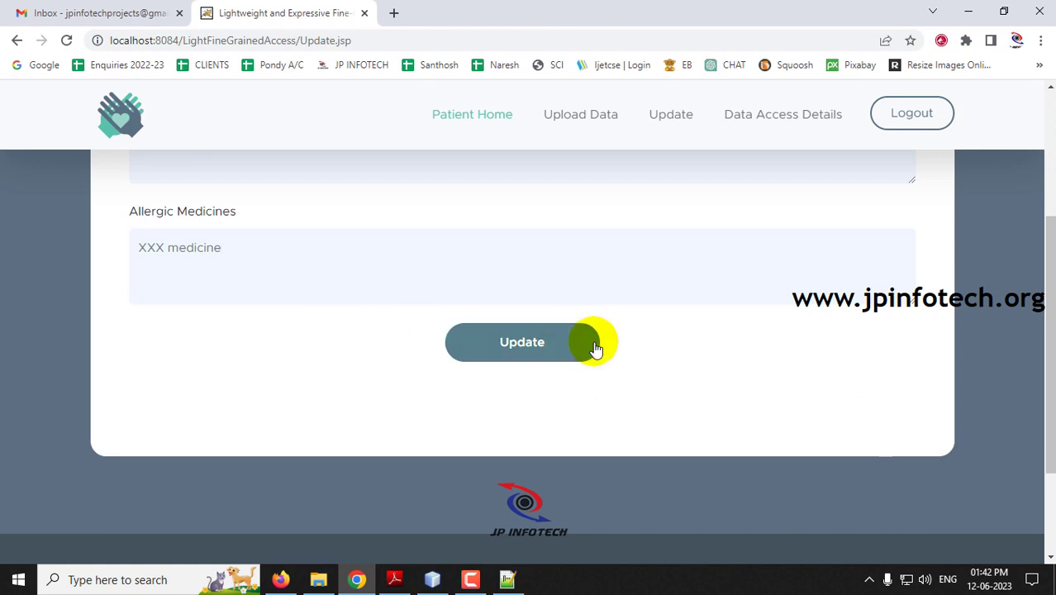
left_click(585, 339)
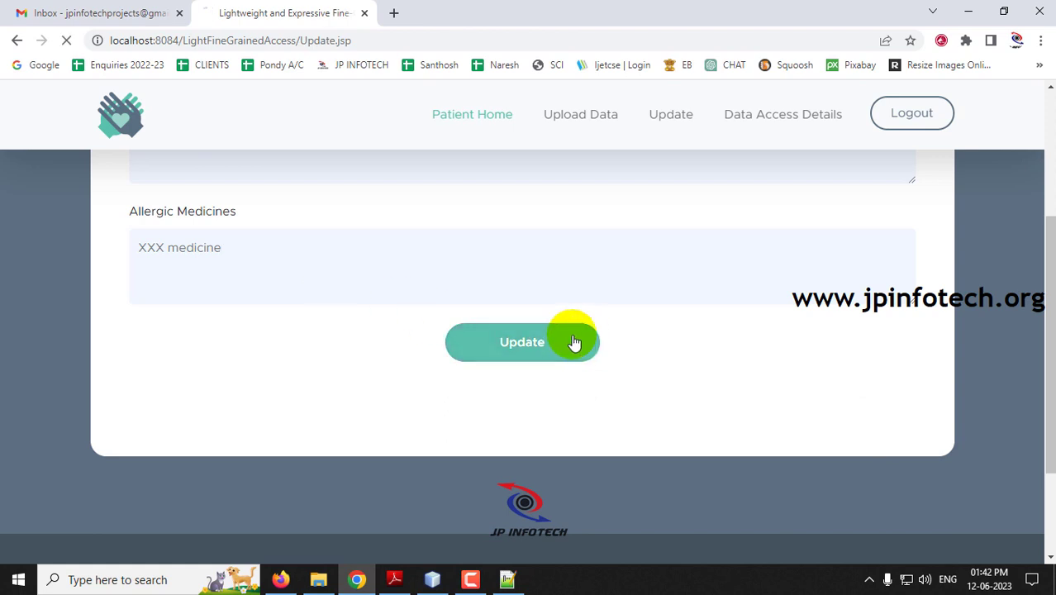
left_click(682, 132)
Step: Log out of the patient account
scroll(929, 424, "down", 3)
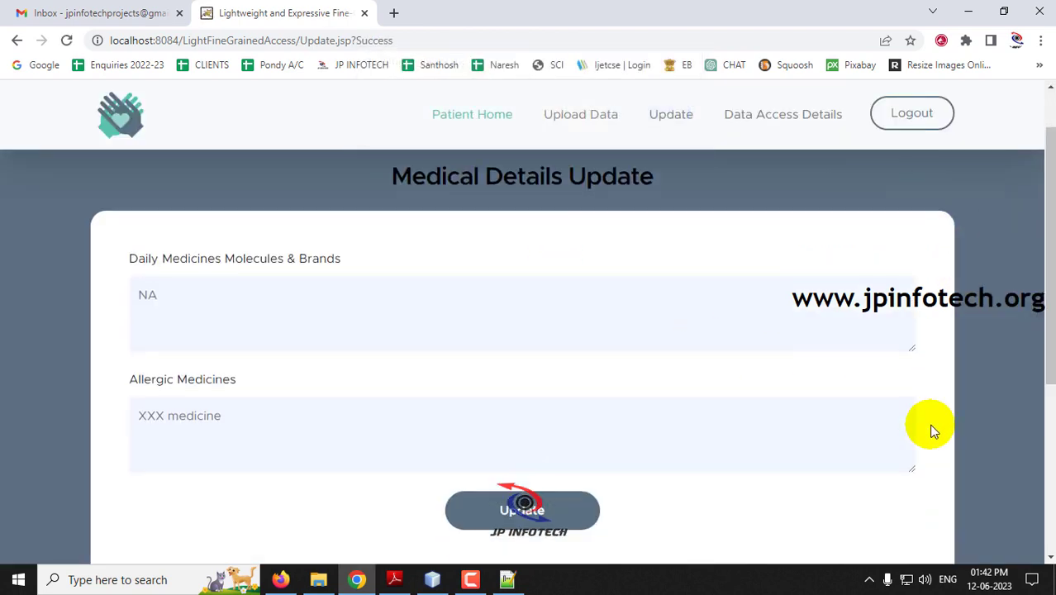
scroll(928, 424, "up", 3)
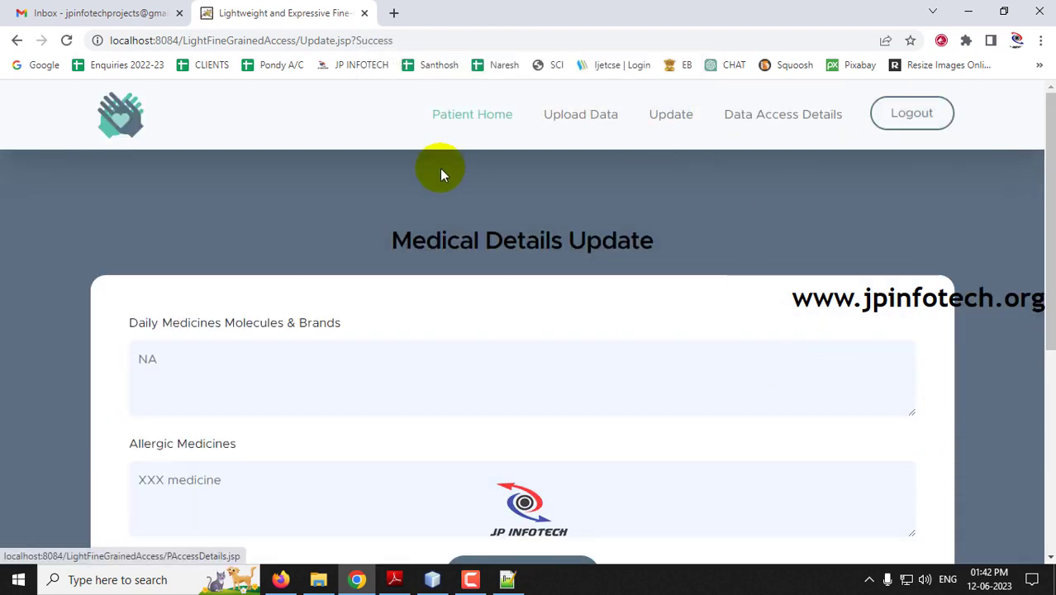
left_click(893, 113)
Step: Sign in to the Cloud Server with its user name and password
left_click(815, 117)
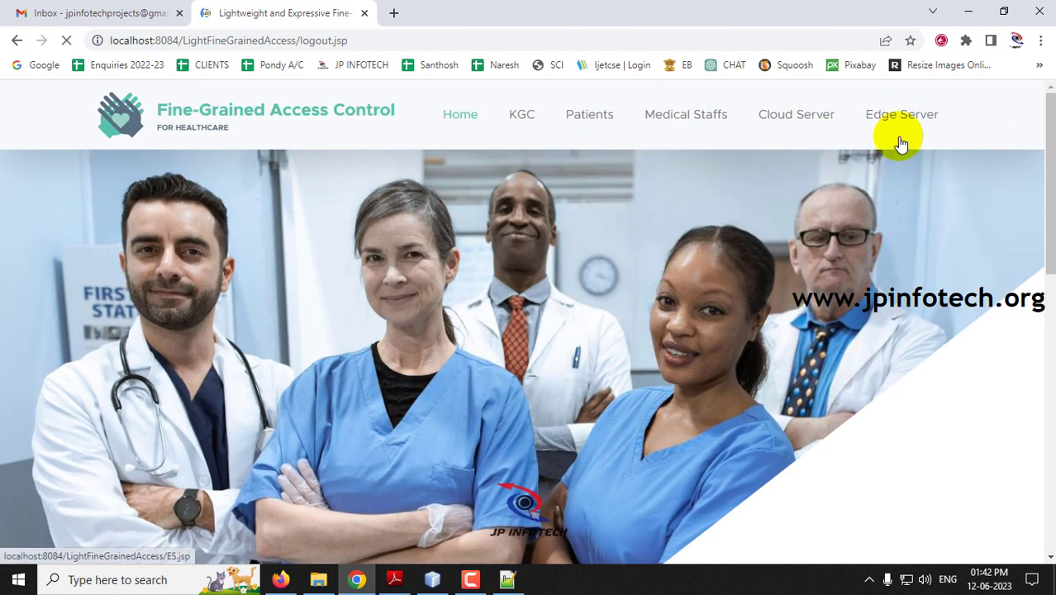
left_click(419, 388)
type("CS")
left_click_drag(422, 383, 330, 379)
left_click(388, 438)
type("CS")
left_click(455, 494)
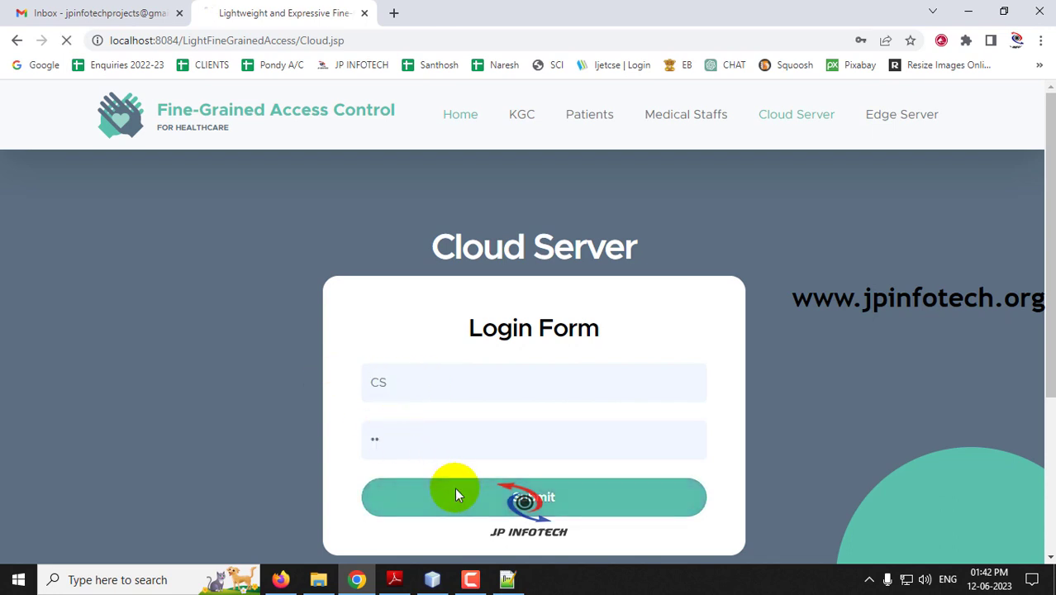
Step: Review the encrypted Medical Records table across its columns, then log out
left_click(780, 117)
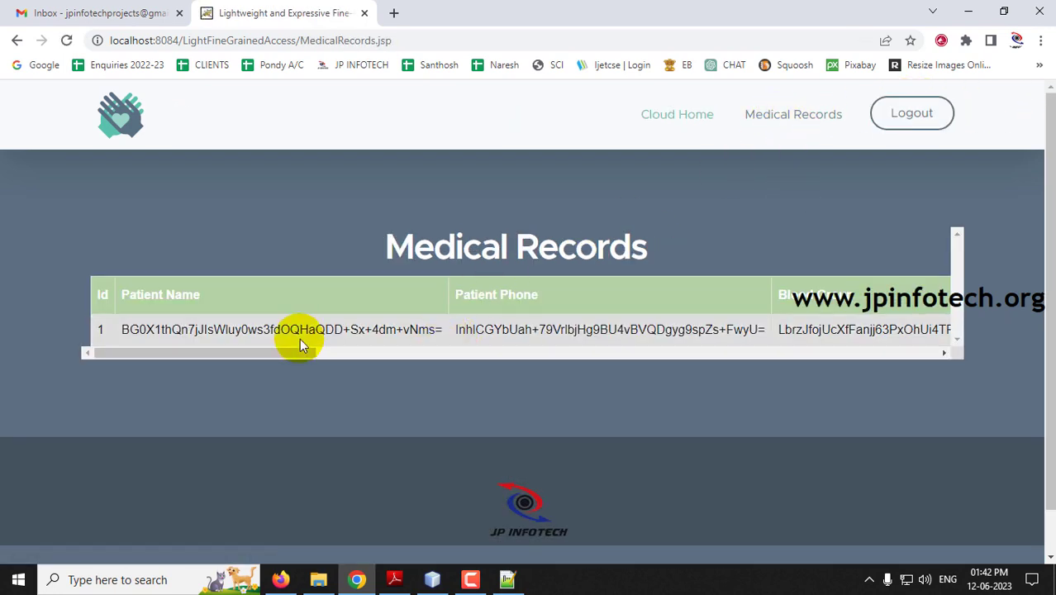
left_click_drag(155, 352, 5, 363)
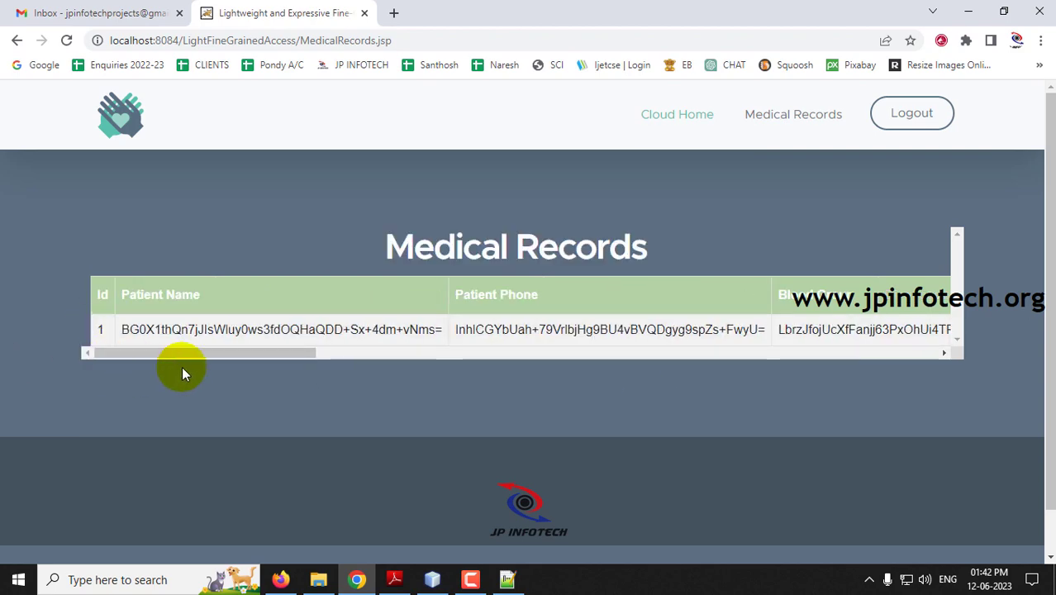
left_click_drag(189, 358, 1, 394)
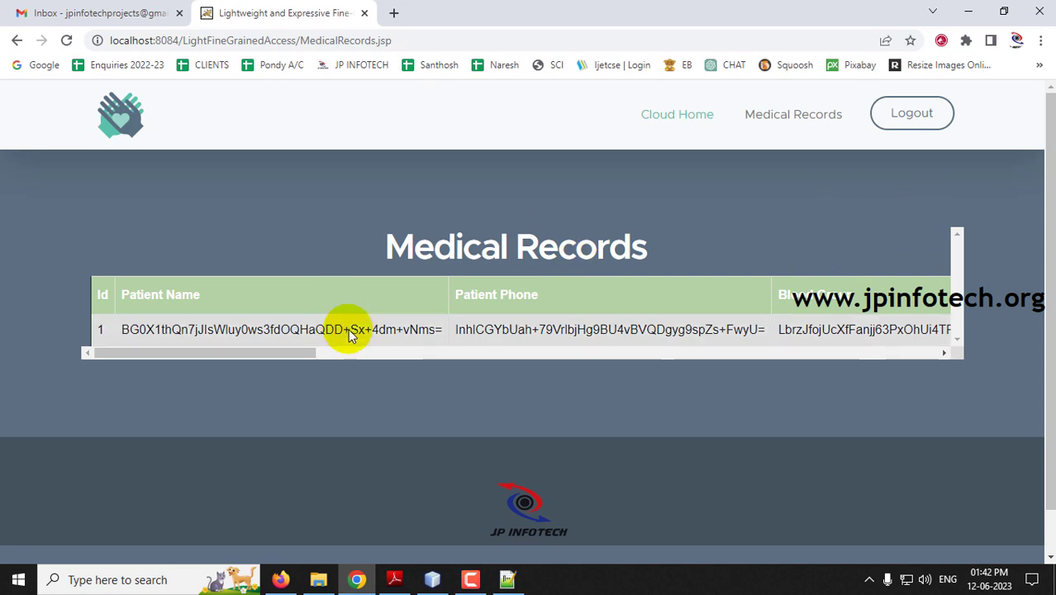
left_click(902, 118)
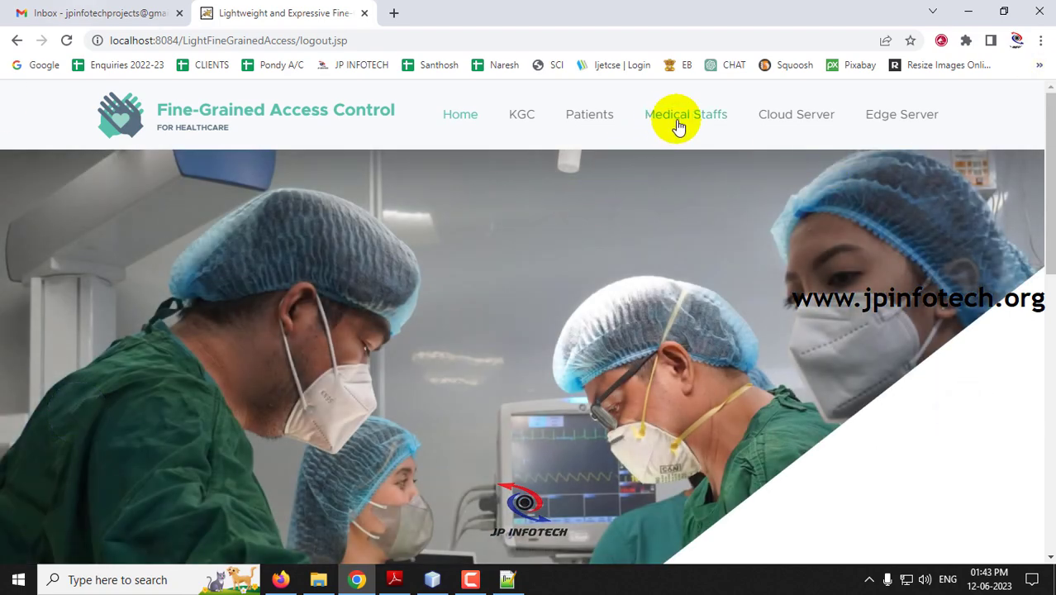
Step: Open the new patient registration form and enter the patient's name
left_click(597, 128)
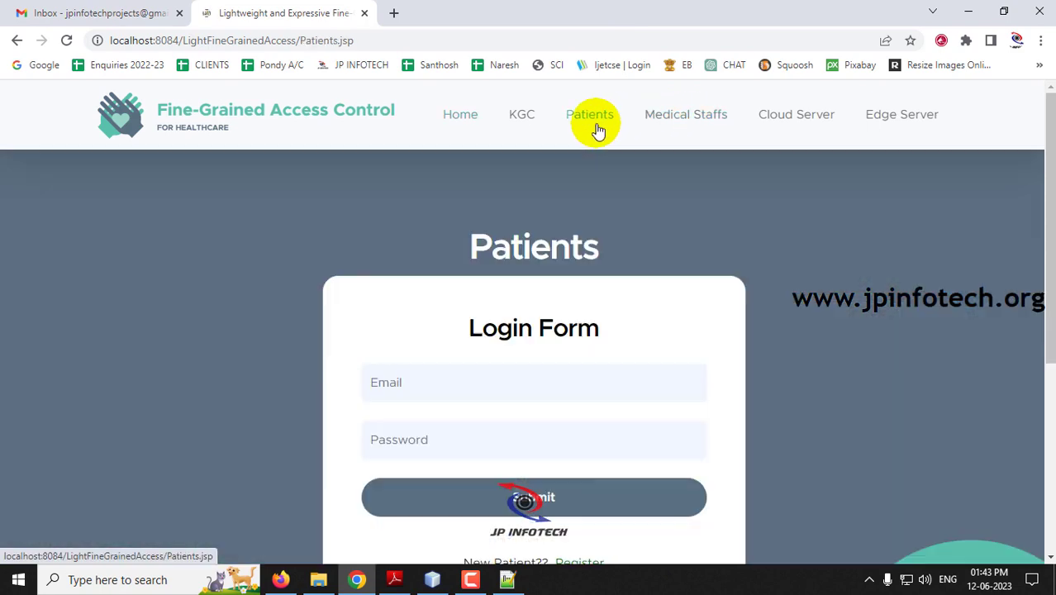
scroll(636, 369, "down", 3)
left_click(582, 339)
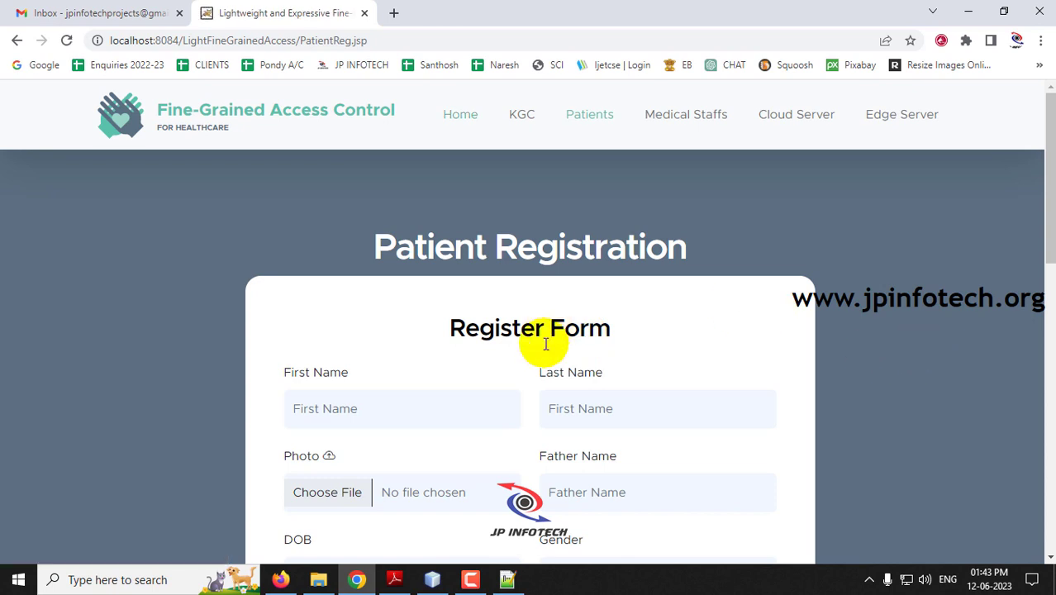
scroll(806, 379, "down", 3)
left_click(371, 265)
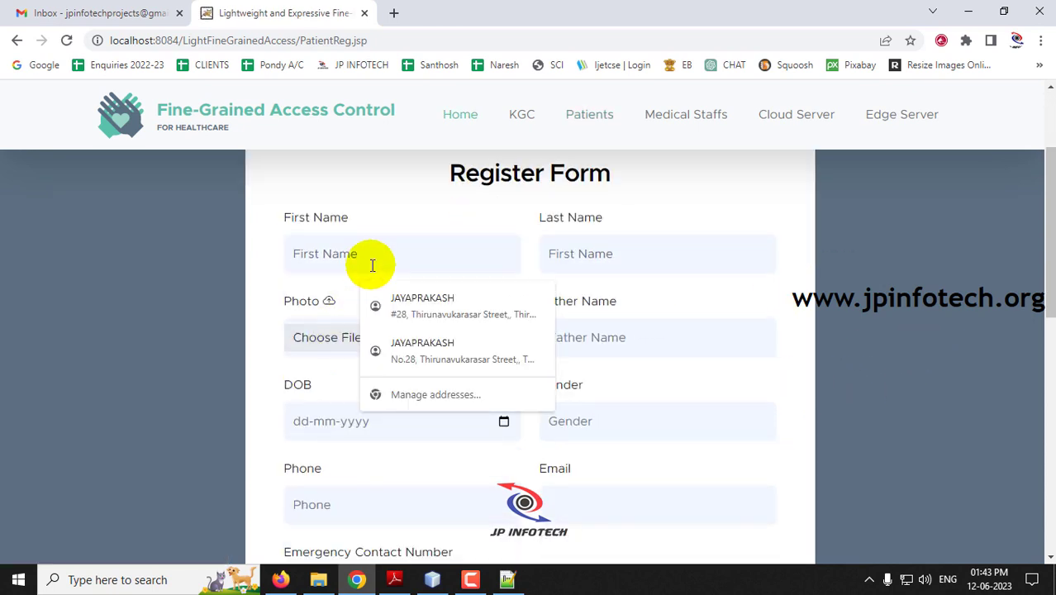
type("ajithajith")
Step: Choose person2.png from the Pictures\PERSON folder as the patient photo
left_click(338, 347)
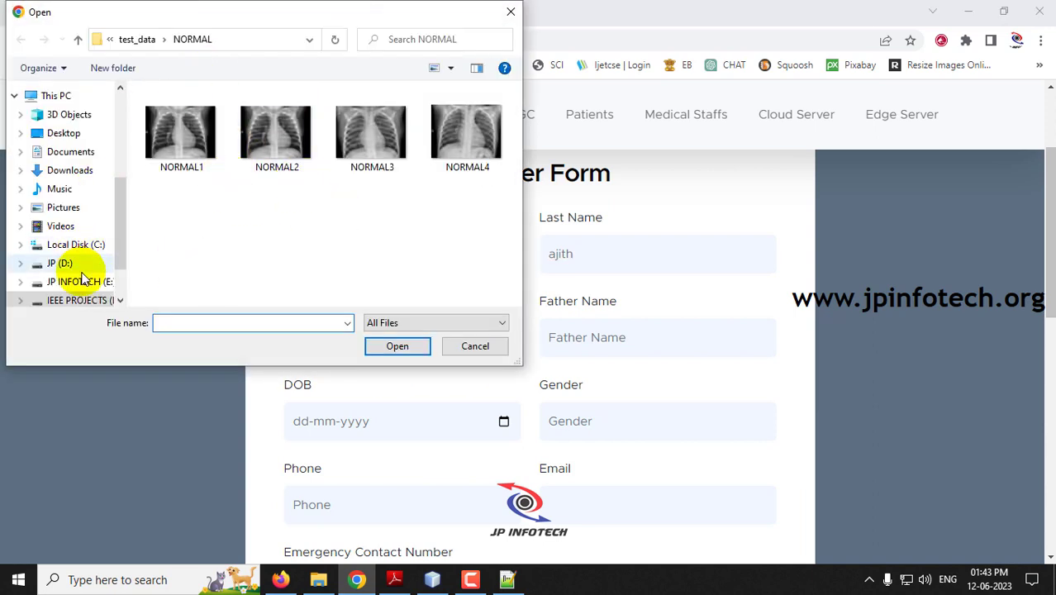
left_click(59, 263)
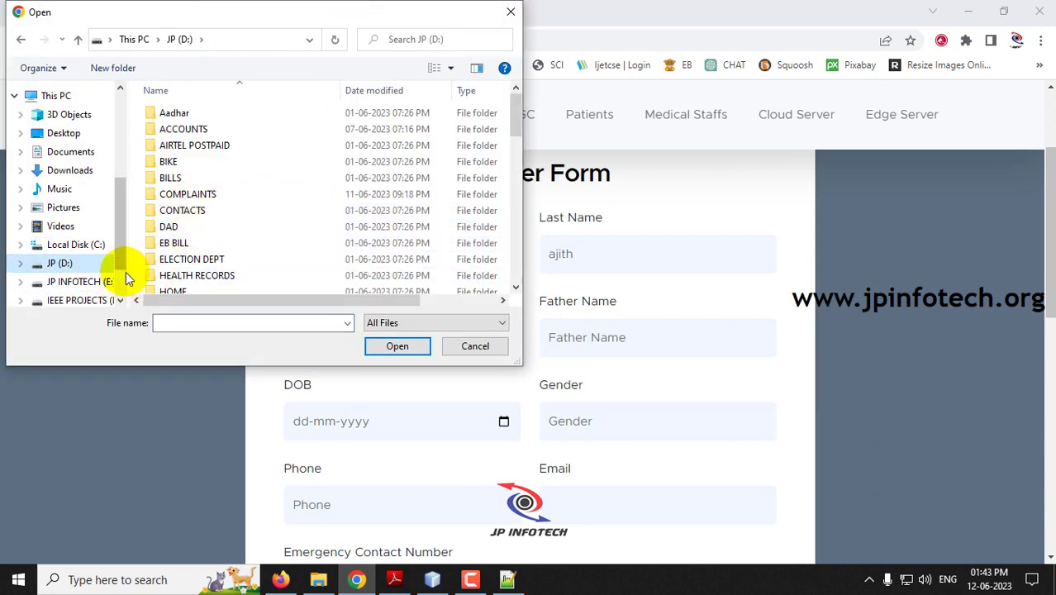
scroll(115, 275, "down", 1)
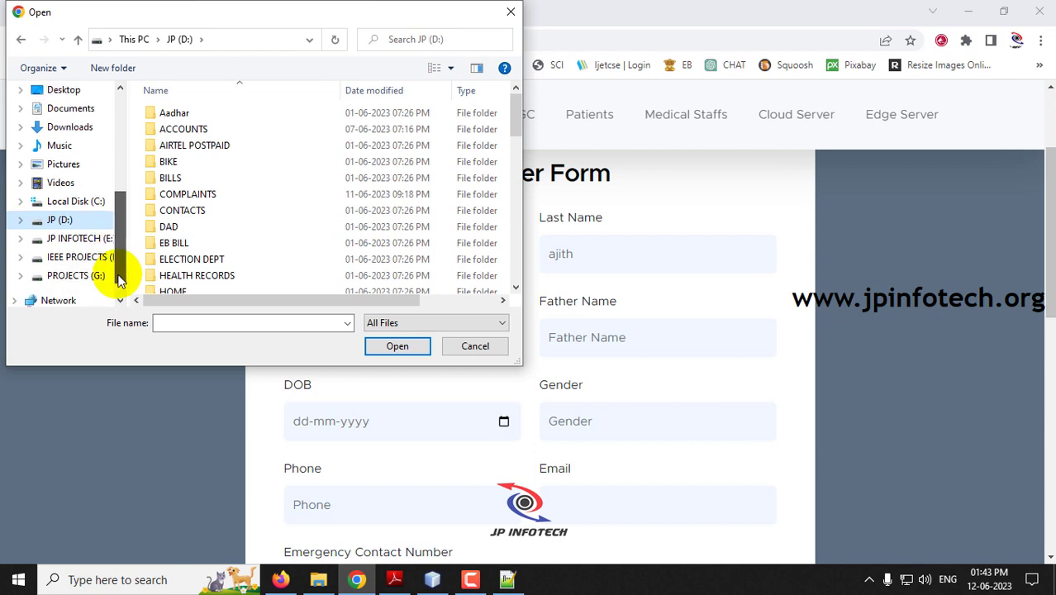
left_click(74, 238)
scroll(229, 213, "down", 10)
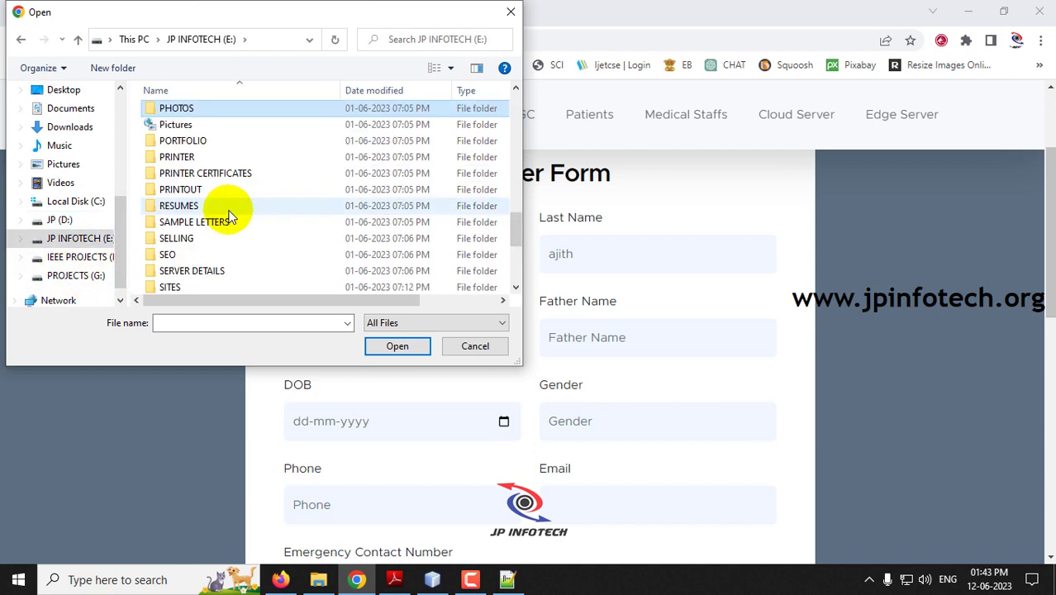
double_click(184, 125)
double_click(182, 119)
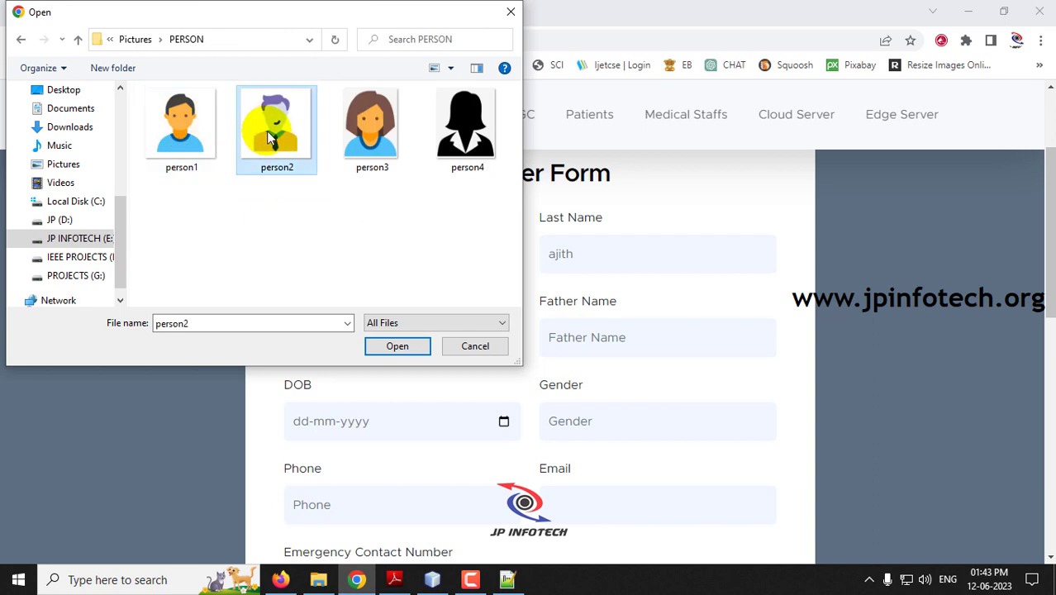
double_click(266, 131)
left_click(581, 333)
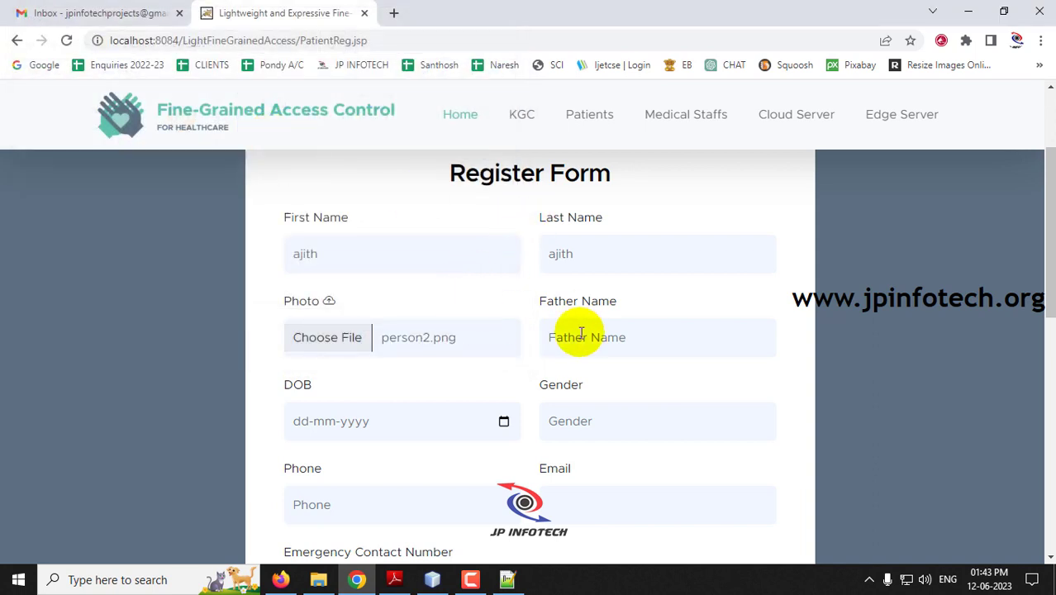
type("yyy")
key("Tab")
type("01-0")
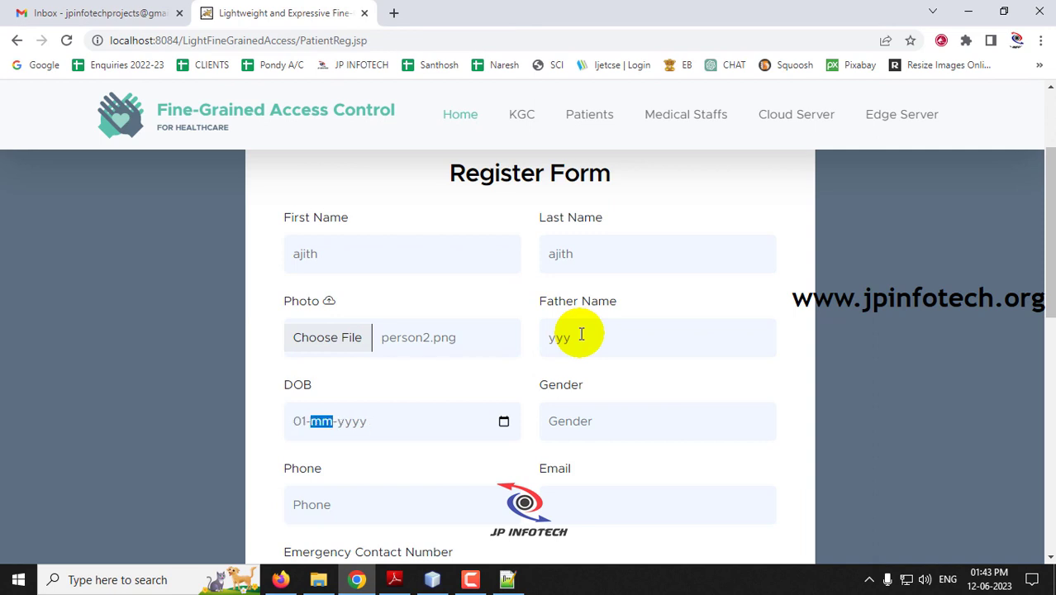
type("5-1986")
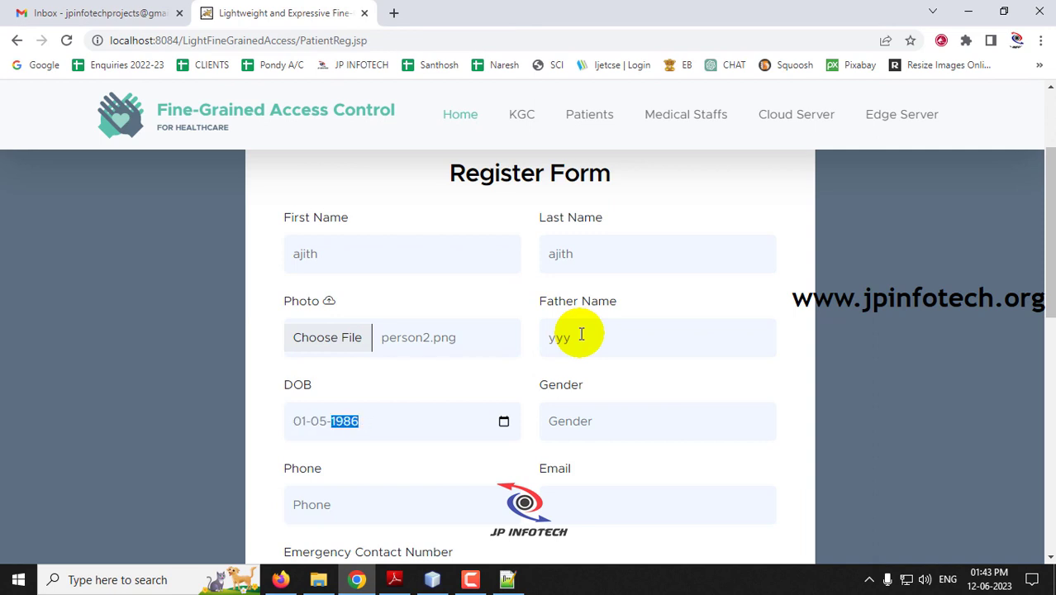
key("Tab")
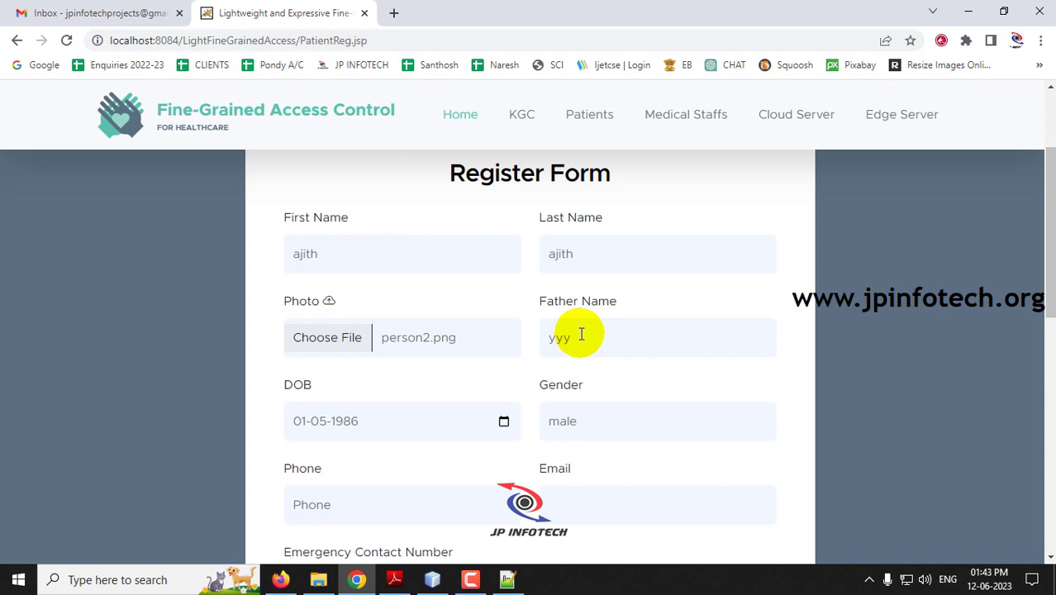
type("666666666")
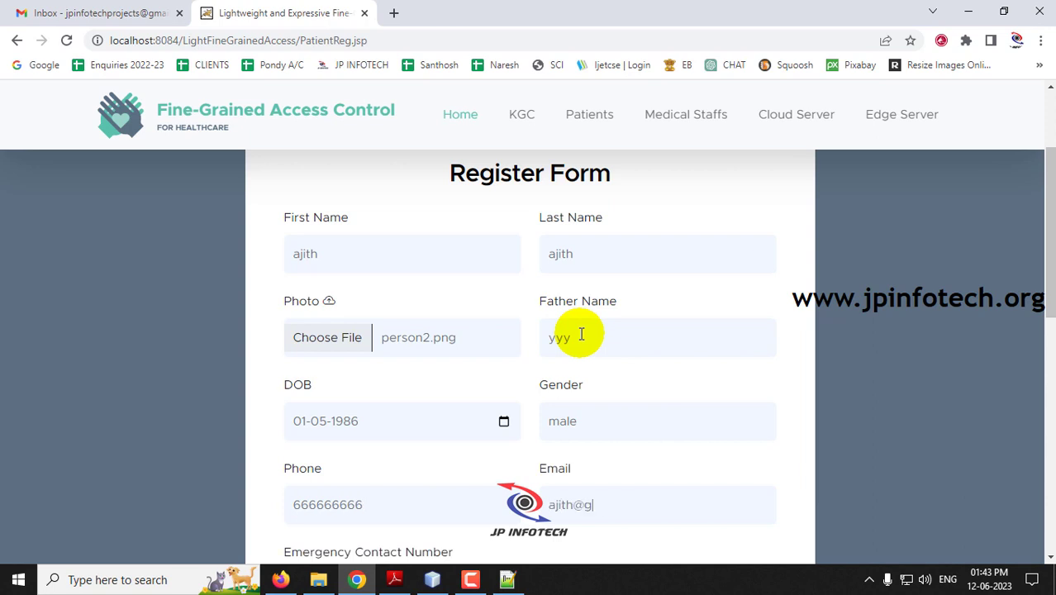
Step: Fill in the emergency contact number, address and account password, then submit the registration
key("Tab")
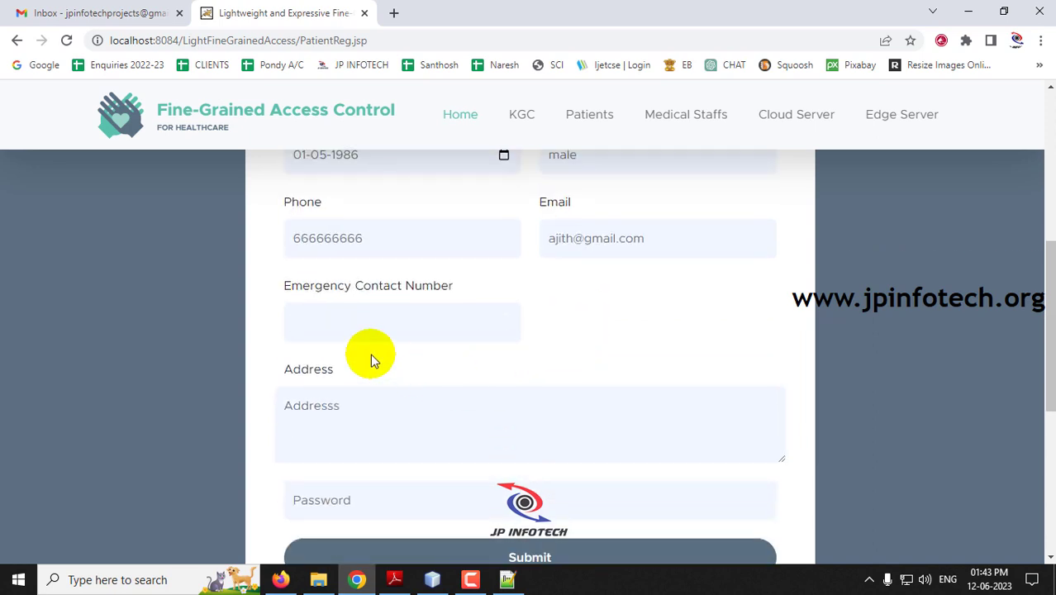
key("Tab")
type("Chennai")
key("Tab")
type("12345")
left_click(505, 549)
Step: Dismiss the registration alerts and log in as KGC with its credentials
left_click(657, 127)
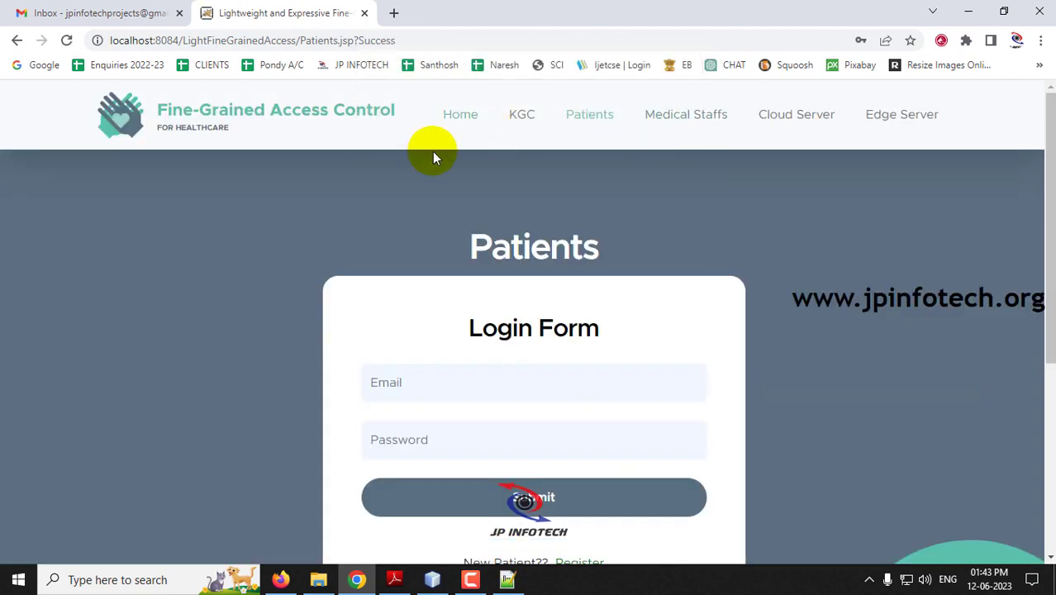
left_click(659, 248)
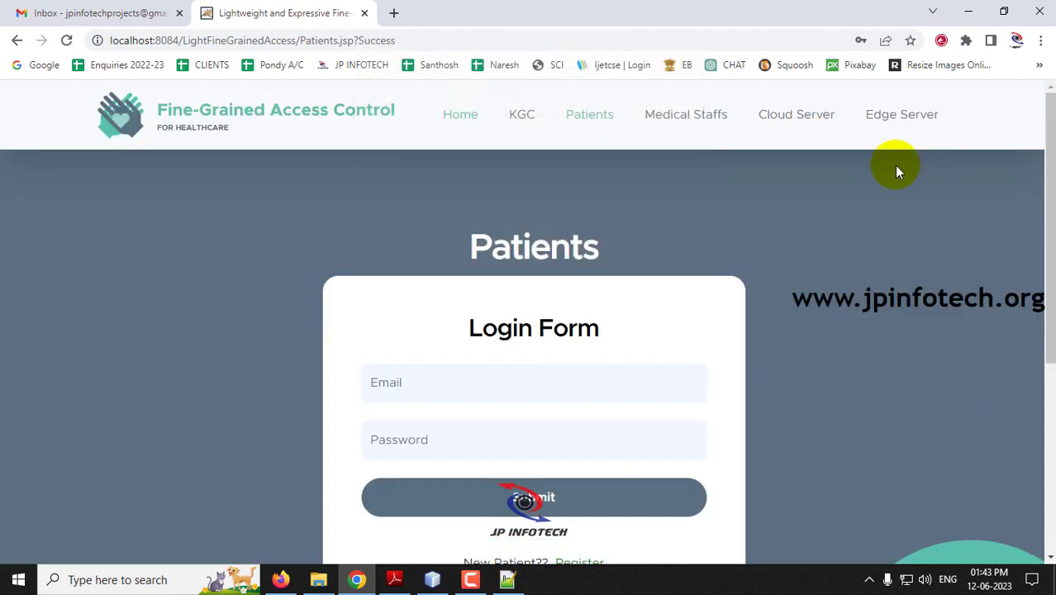
left_click(516, 115)
left_click(445, 380)
type("KG")
left_click_drag(377, 384, 436, 388)
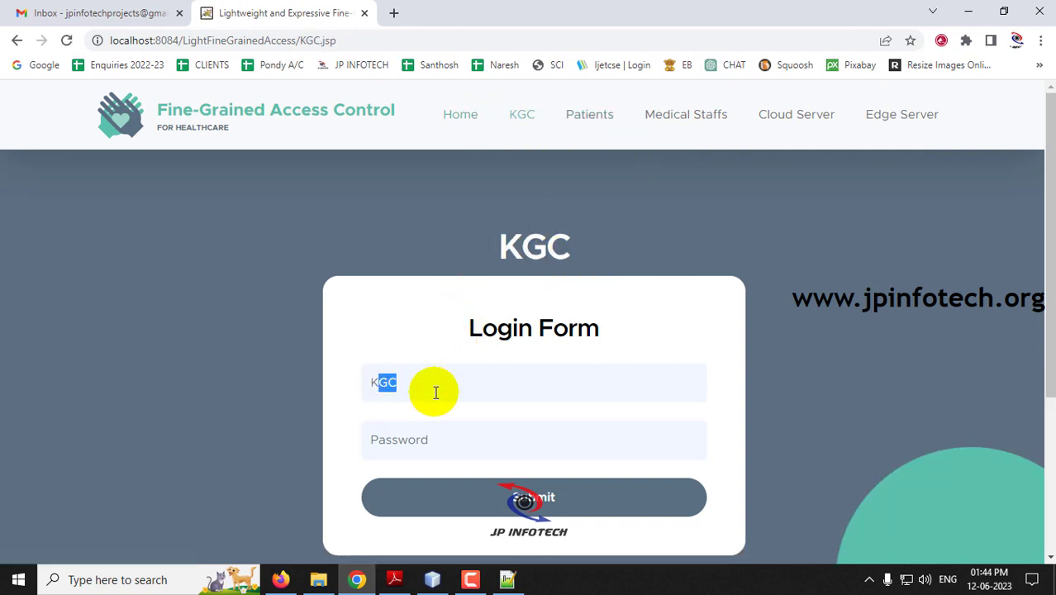
left_click(405, 450)
type("kgc")
left_click(547, 495)
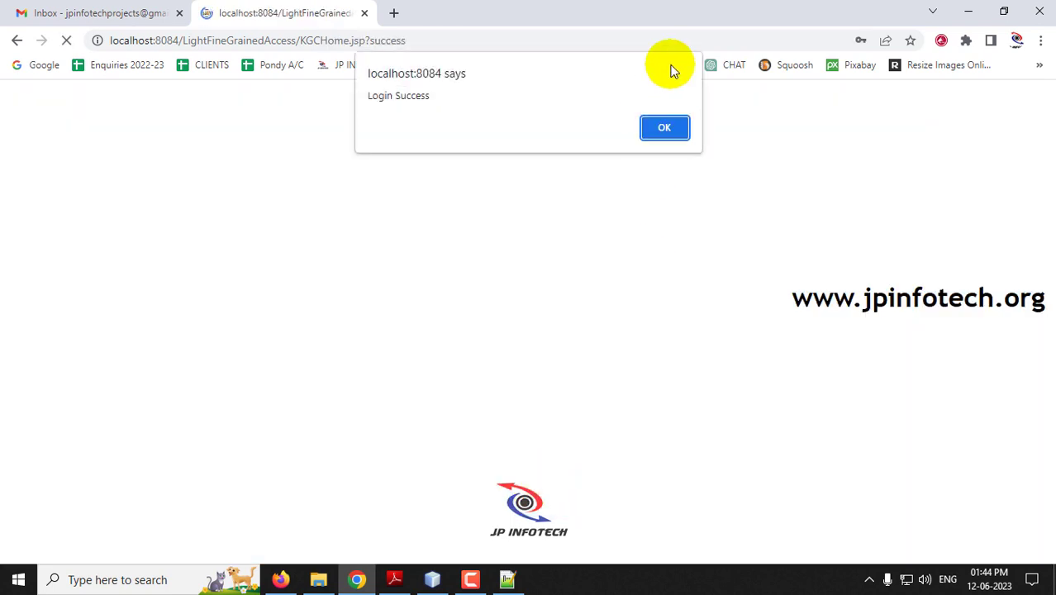
Step: Approve the waiting patient in Patient Authorization and log out of KGC
left_click(669, 127)
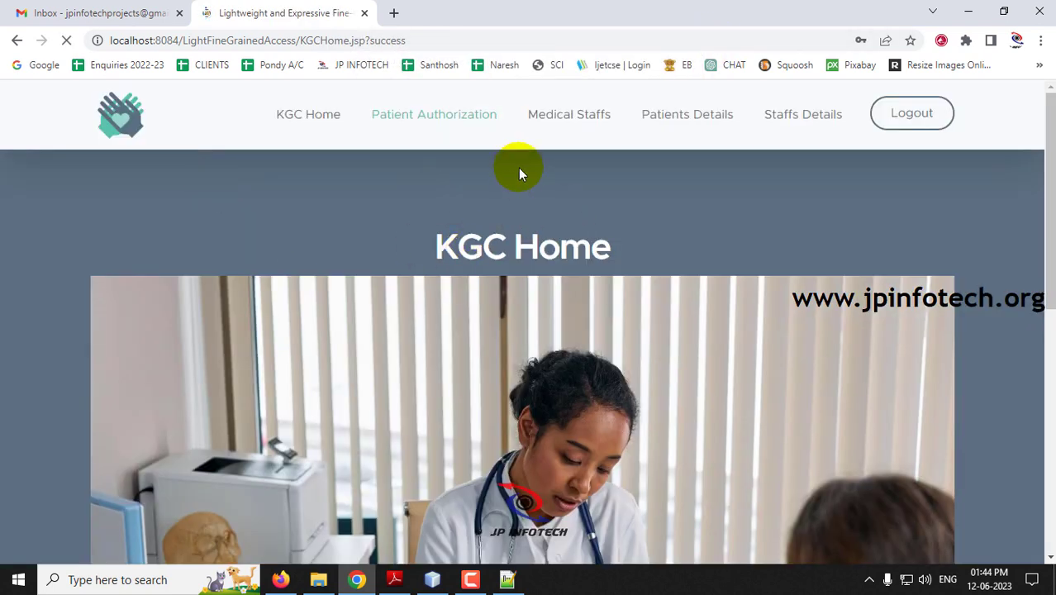
left_click(447, 115)
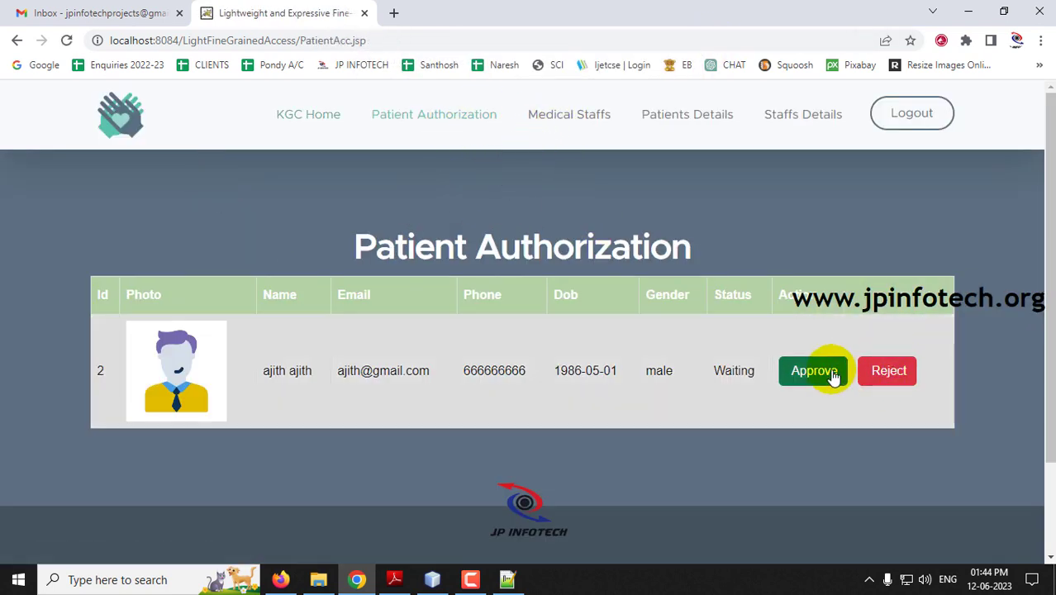
left_click(834, 375)
left_click(654, 127)
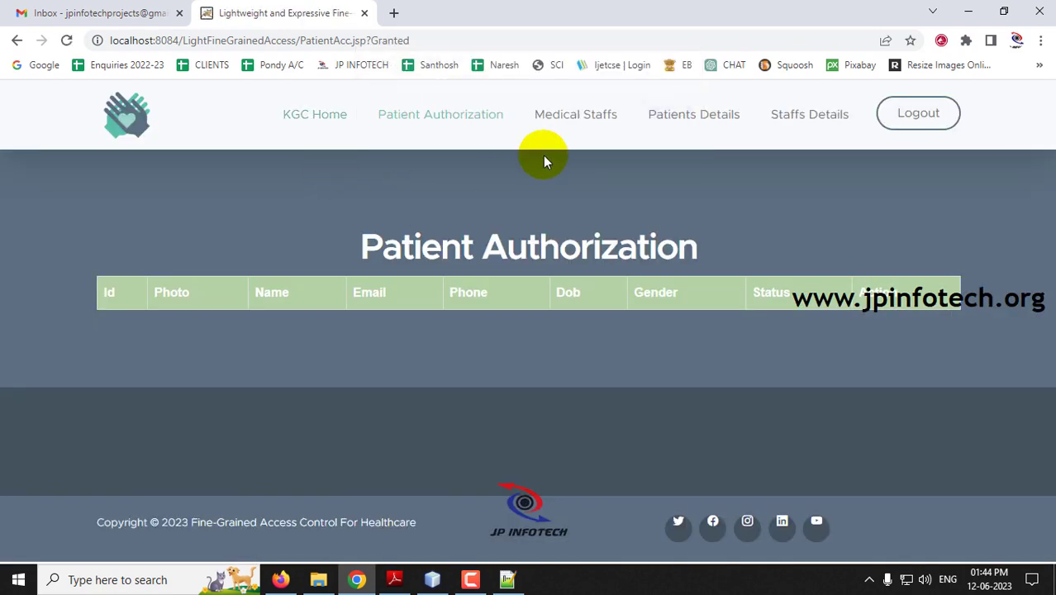
left_click(949, 114)
Step: Go to the Patients login form and focus its e-mail field
left_click(586, 122)
scroll(769, 318, "down", 2)
left_click(481, 237)
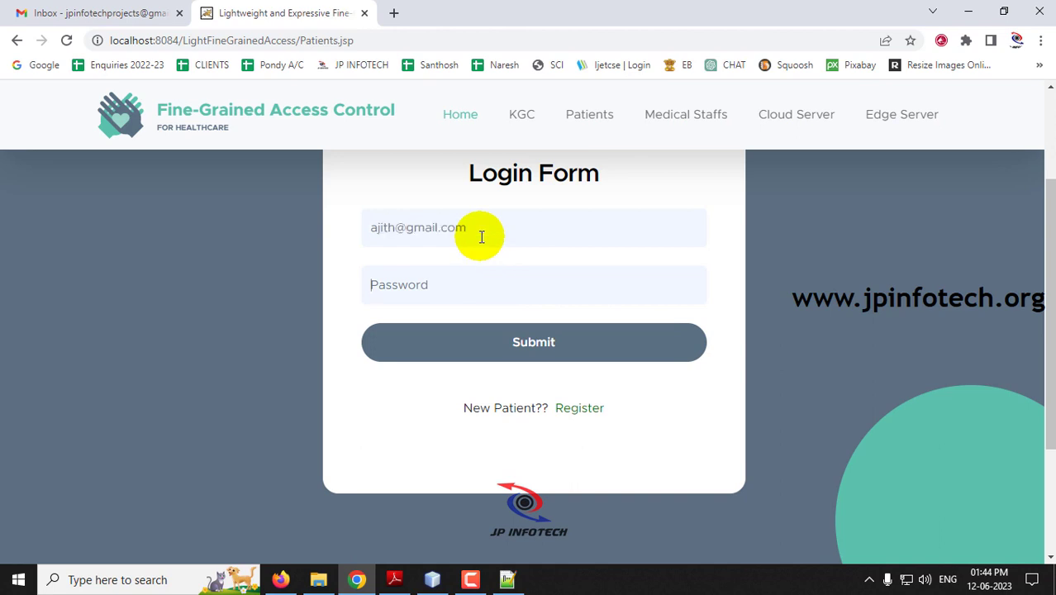
Step: Log in as the new patient and open the Upload Data form
type("ajith")
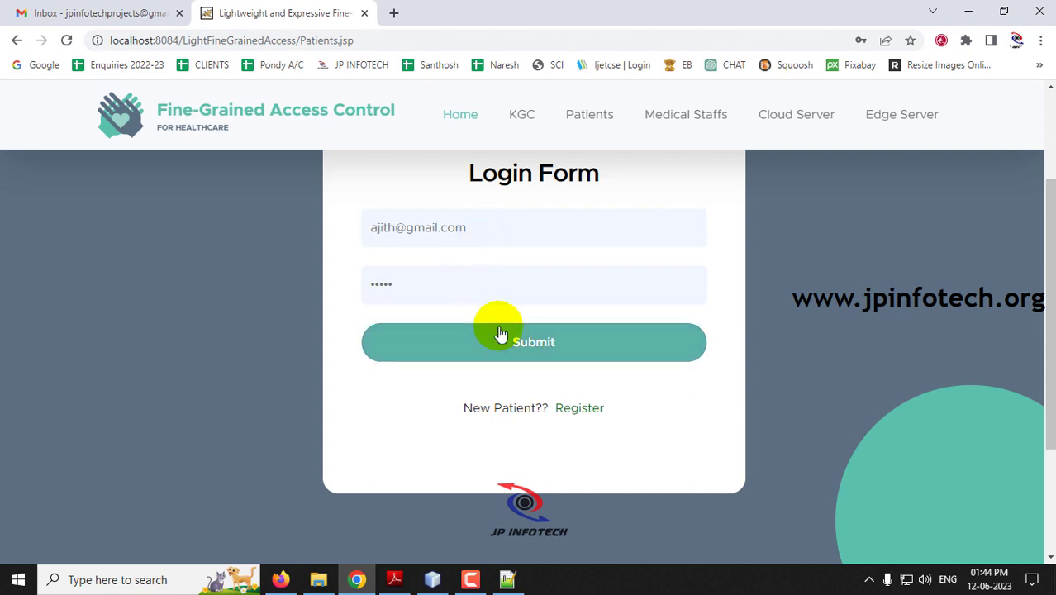
left_click(497, 334)
left_click(674, 135)
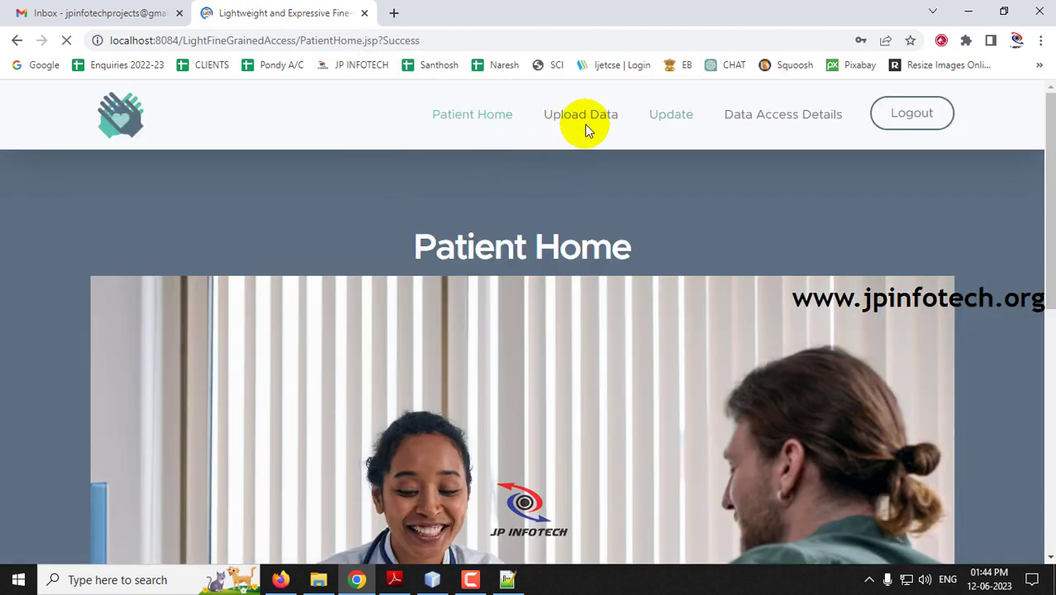
left_click(585, 130)
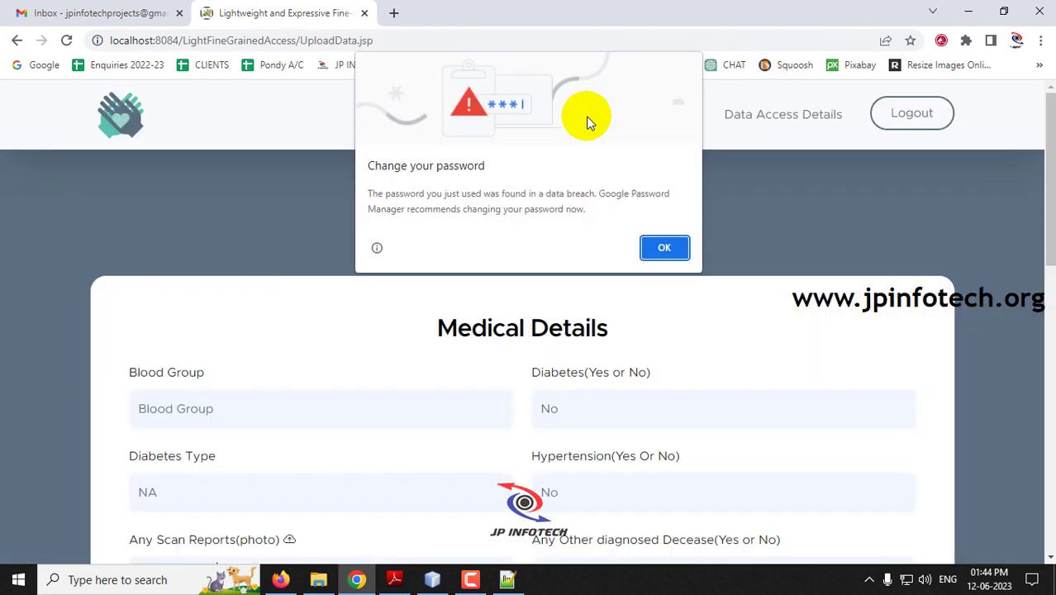
left_click(668, 243)
Step: Enter blood group B+, diabetes No, diabetes type NA and hypertension No
scroll(132, 331, "down", 1)
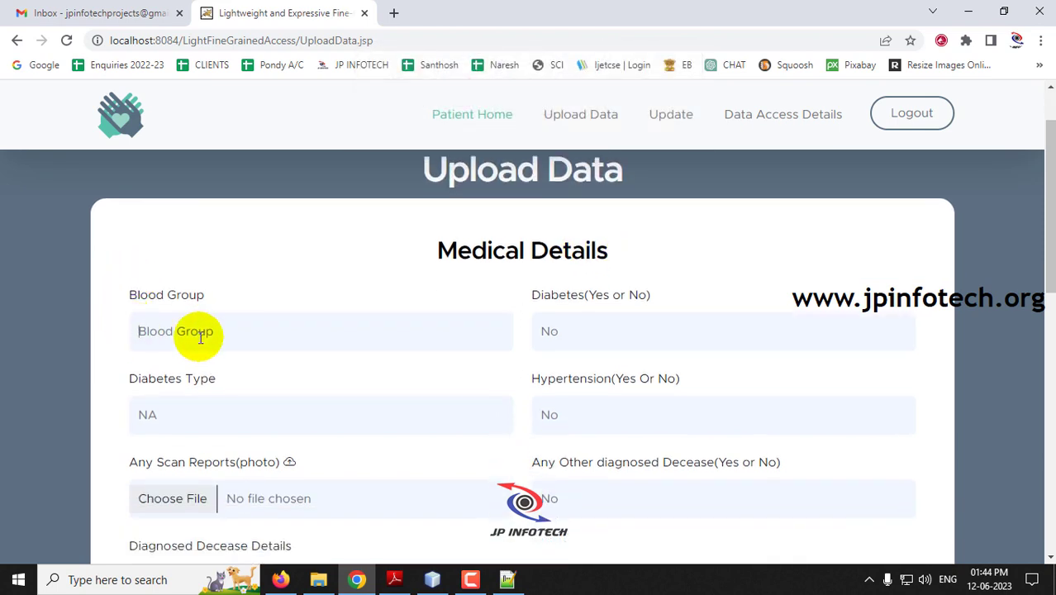
left_click(295, 330)
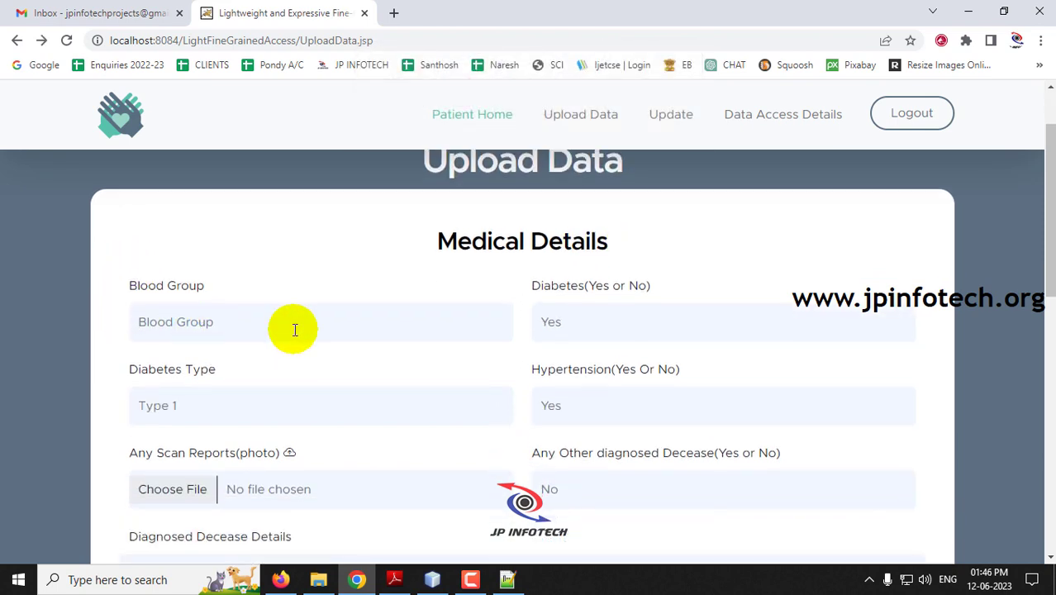
type("B+")
left_click(582, 331)
left_click(573, 350)
left_click(271, 403)
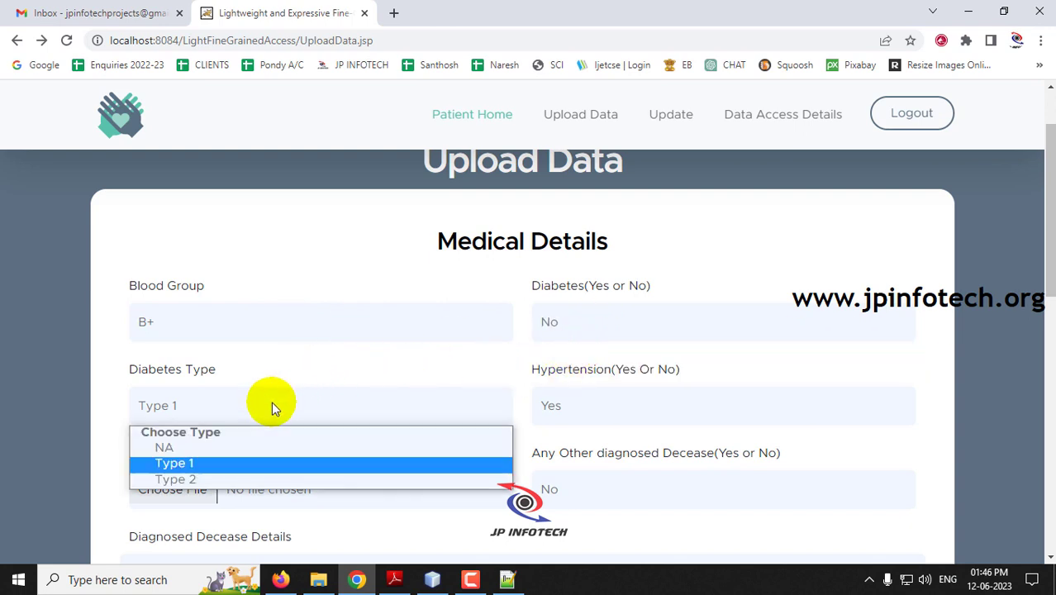
left_click(198, 447)
left_click(636, 411)
left_click(570, 431)
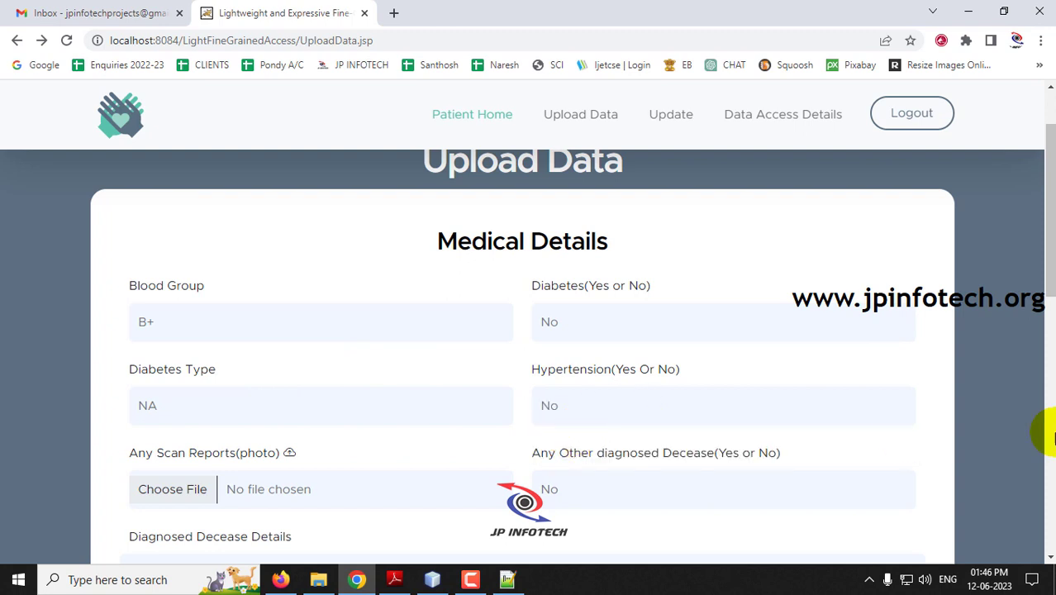
Step: Attach NORMAL2.jpeg from the NORMAL folder and upload the details to the cloud
left_click(186, 491)
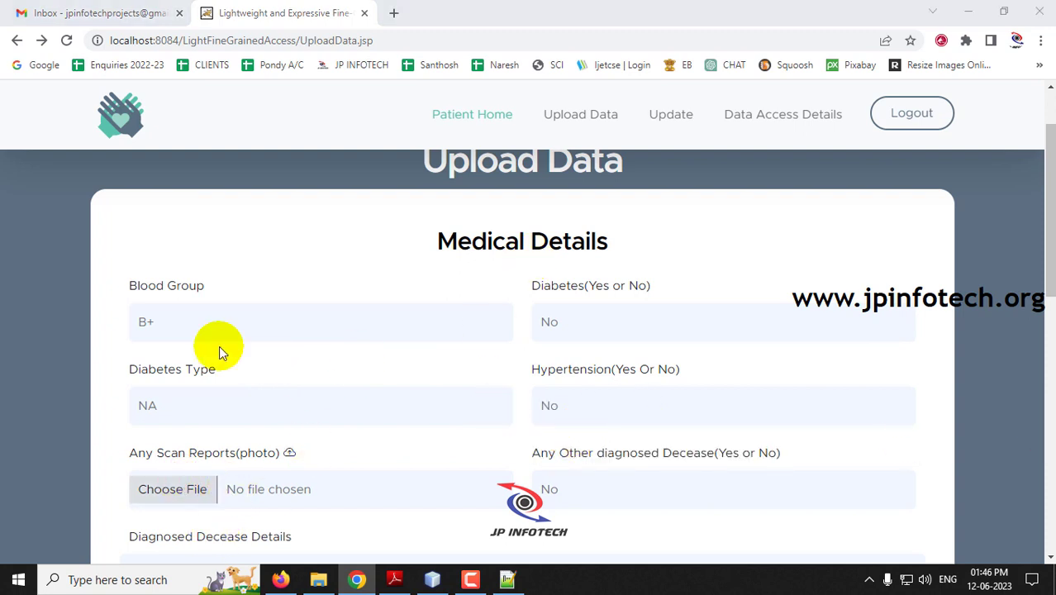
left_click(137, 39)
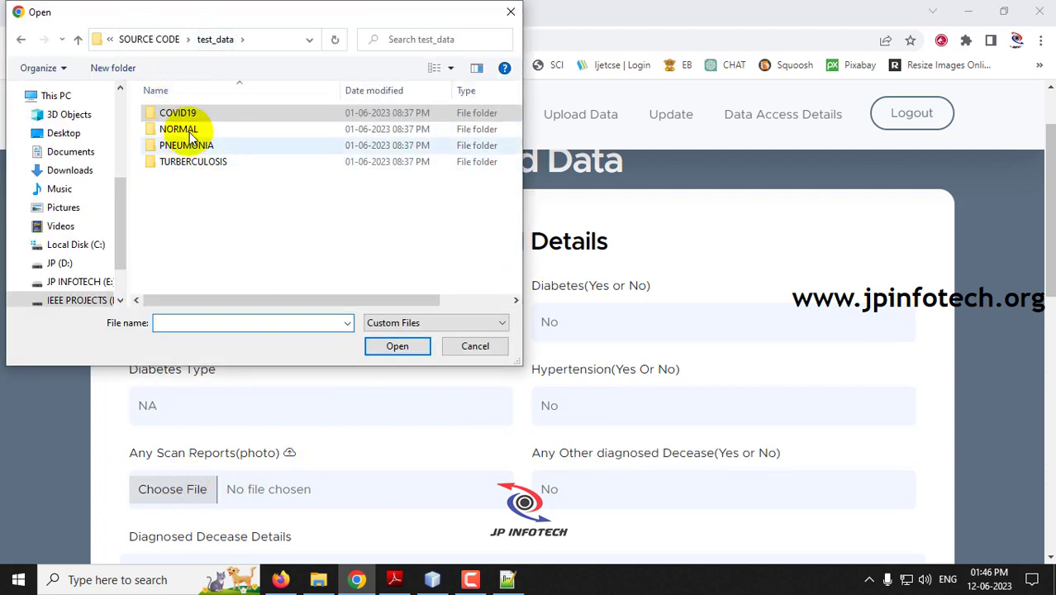
double_click(194, 128)
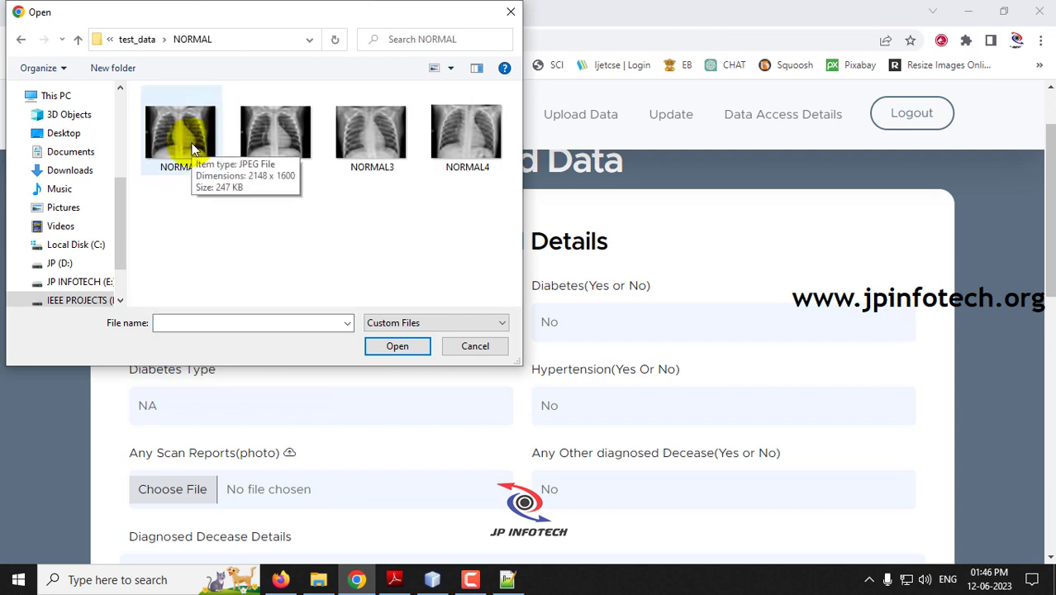
double_click(268, 143)
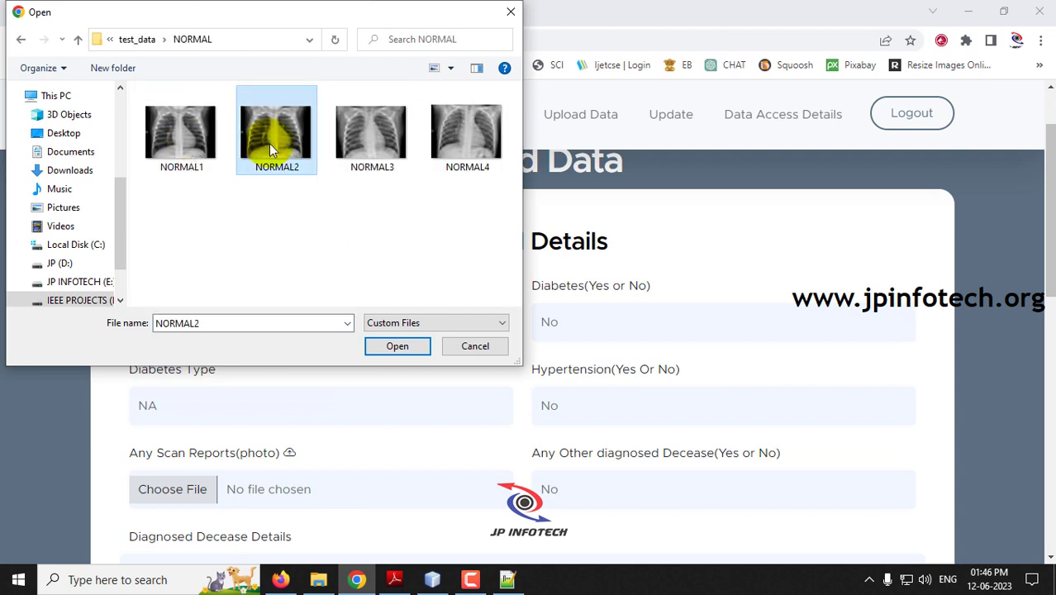
scroll(696, 459, "down", 1)
scroll(642, 456, "down", 1)
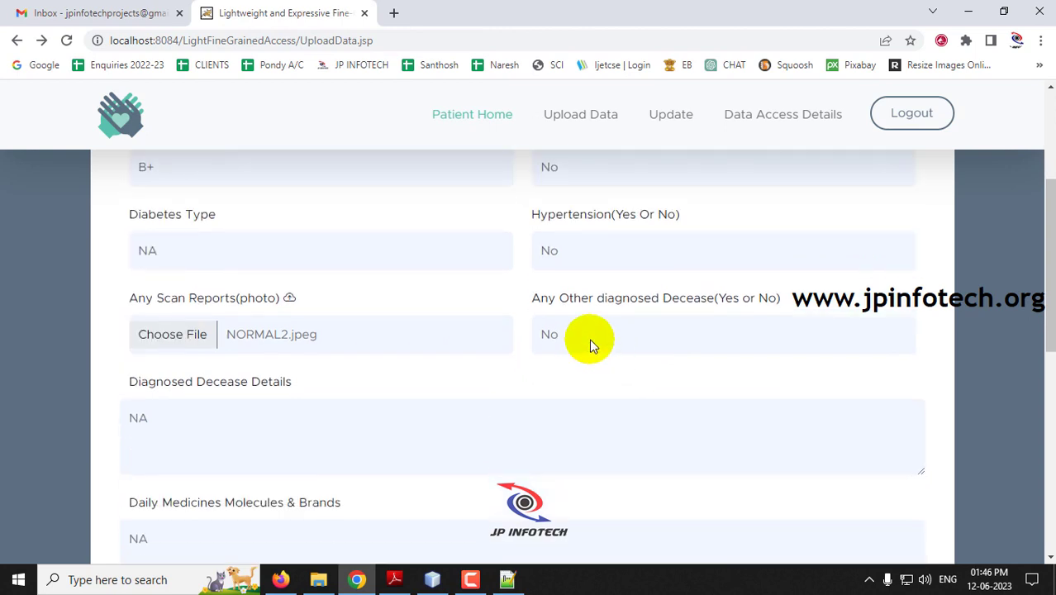
scroll(337, 455, "down", 4)
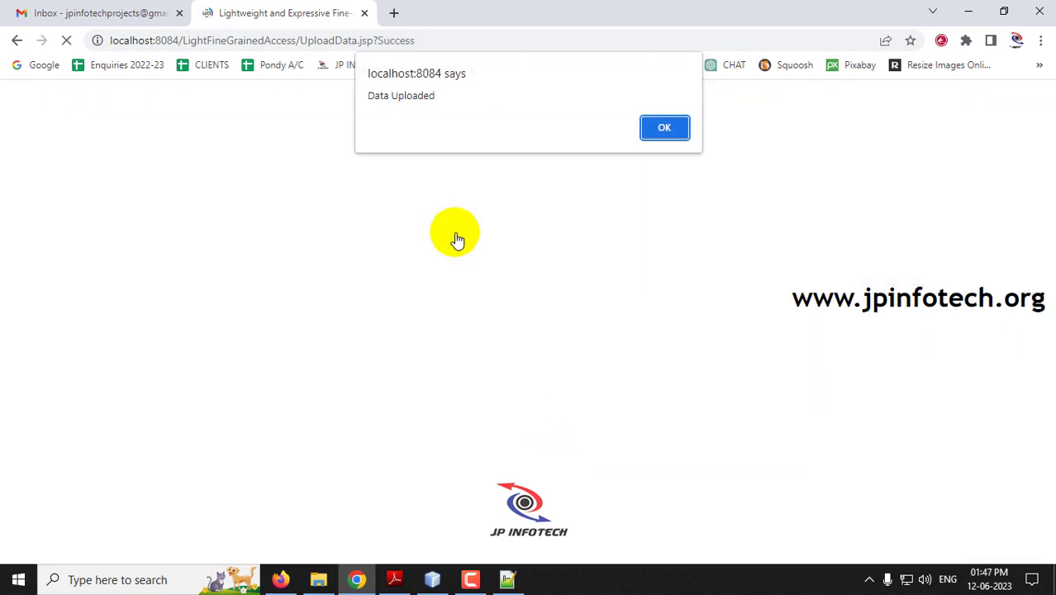
left_click(661, 128)
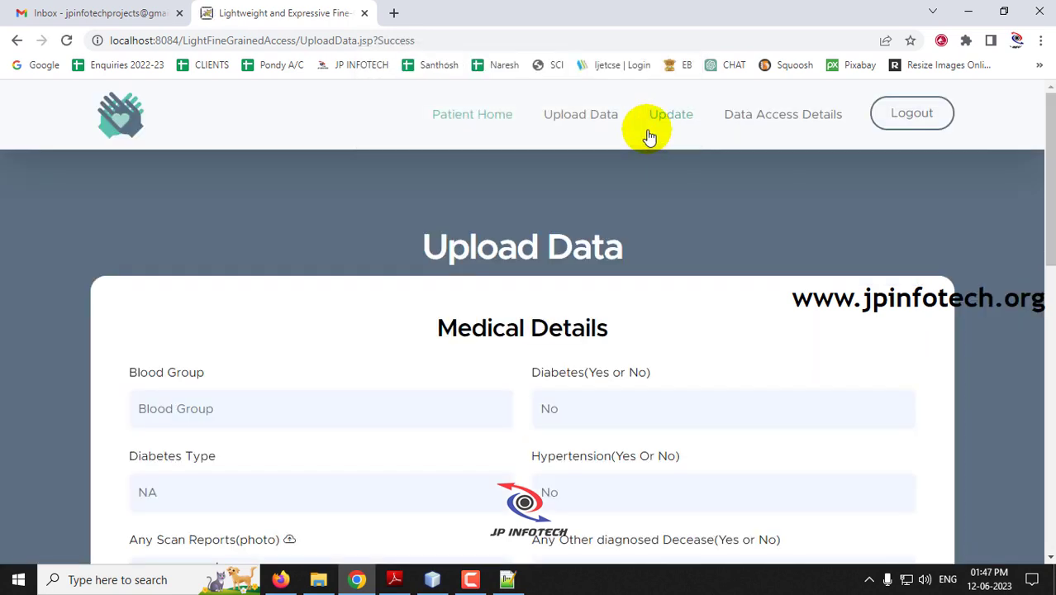
Step: Check the Data Access Details, log out, and go to the Medical Staff login
left_click(759, 117)
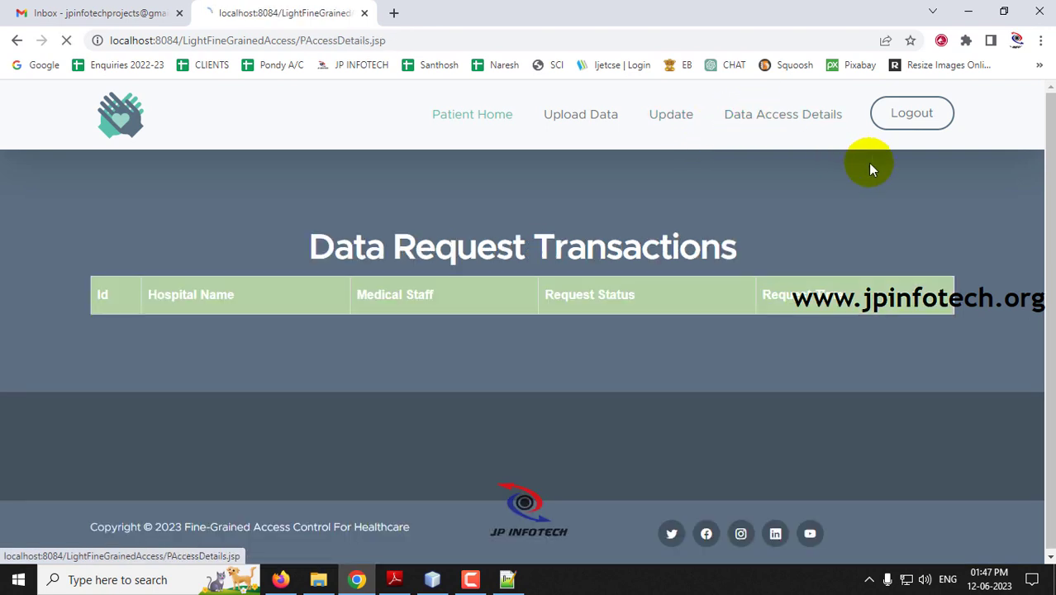
left_click(909, 118)
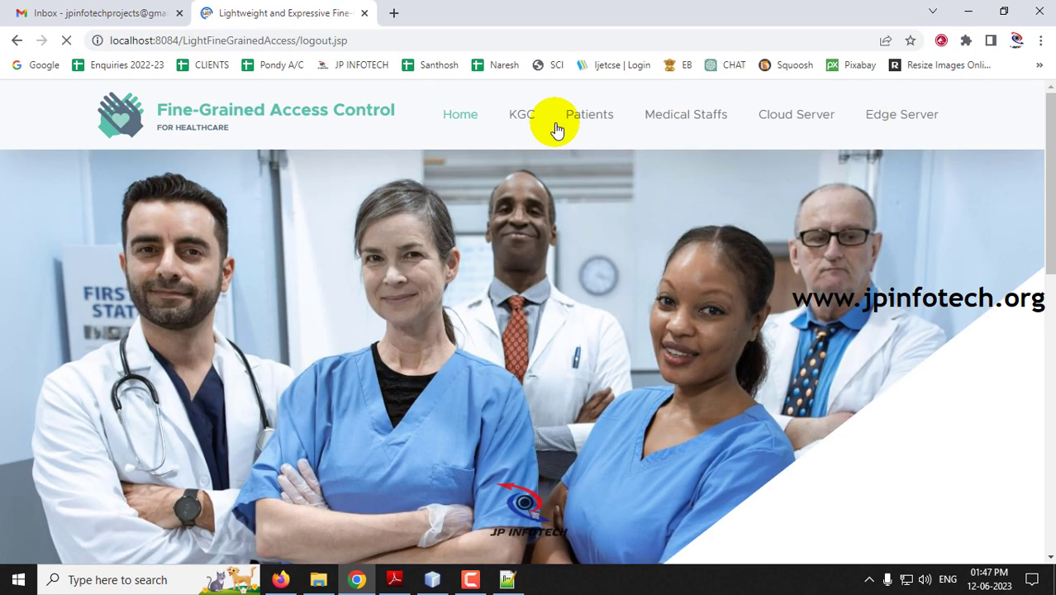
left_click(680, 124)
Step: Log in as the medical staff doctor with their e-mail and password
left_click(449, 383)
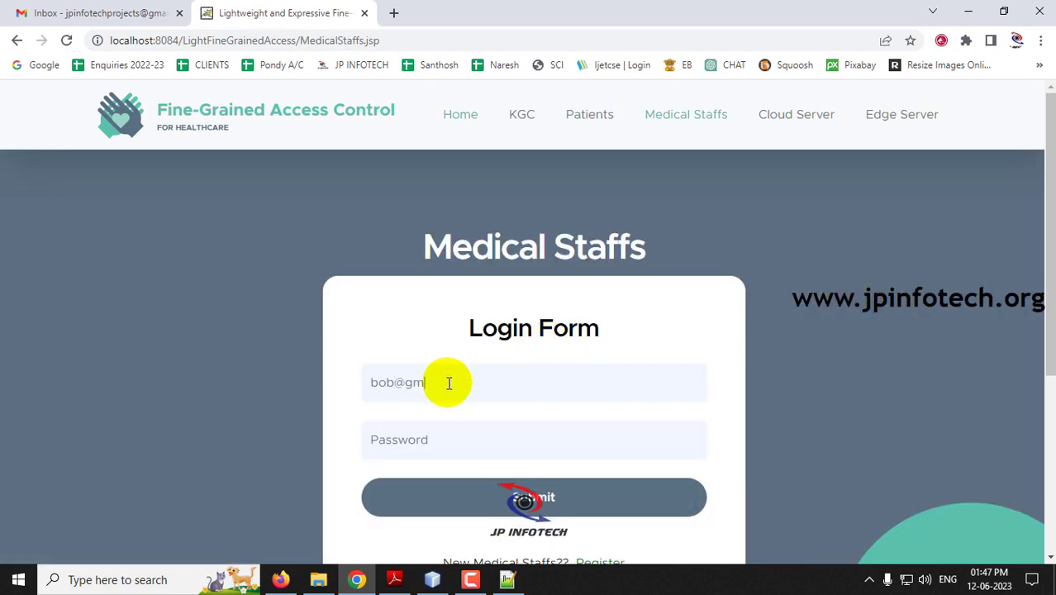
type("b")
left_click(504, 503)
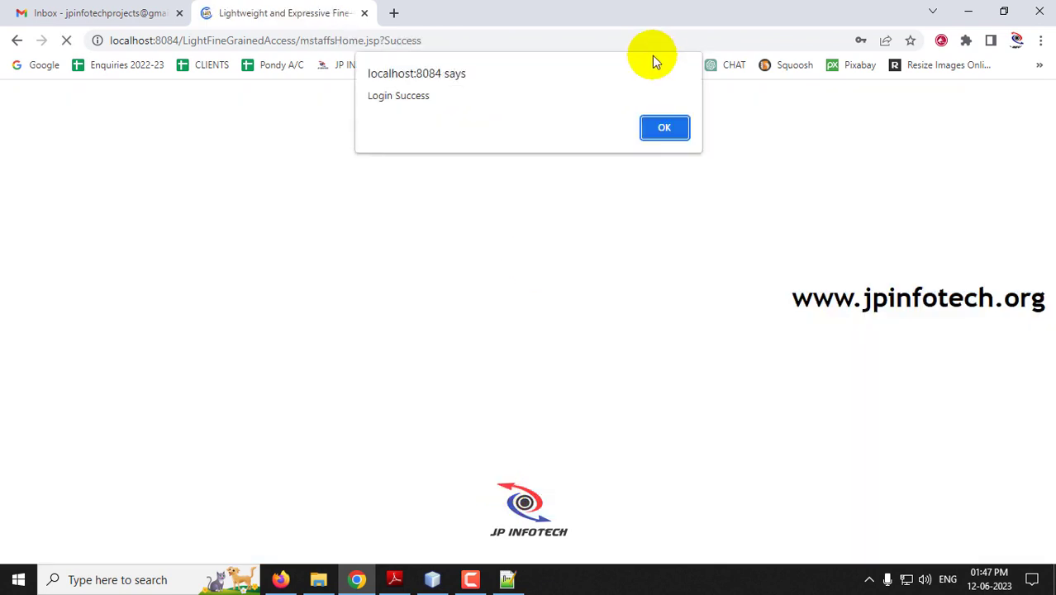
left_click(657, 126)
Step: Search for the new patient by name and send a data request
left_click(549, 135)
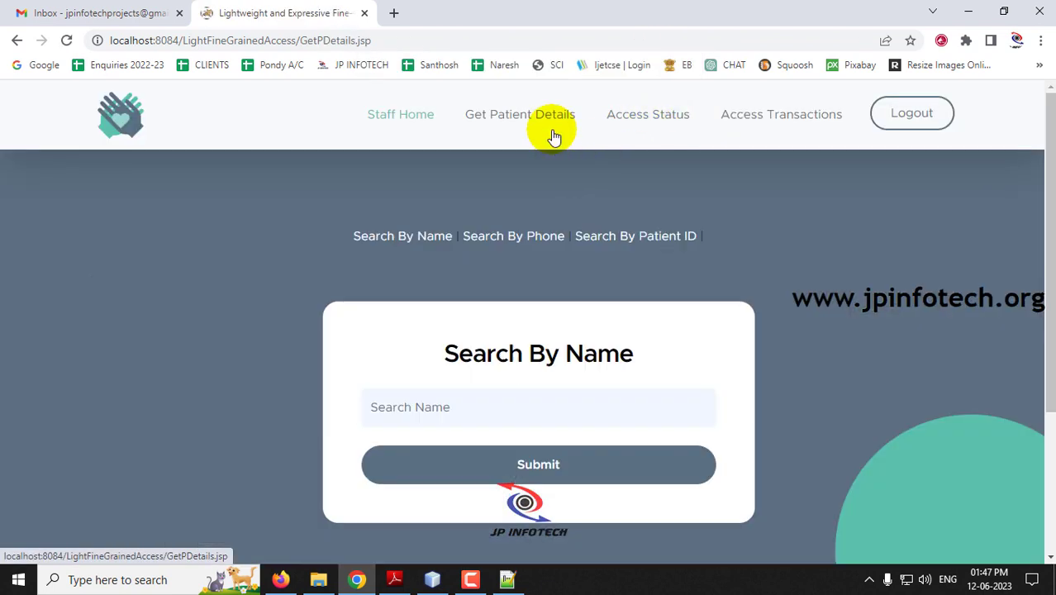
left_click(508, 420)
type("ajith")
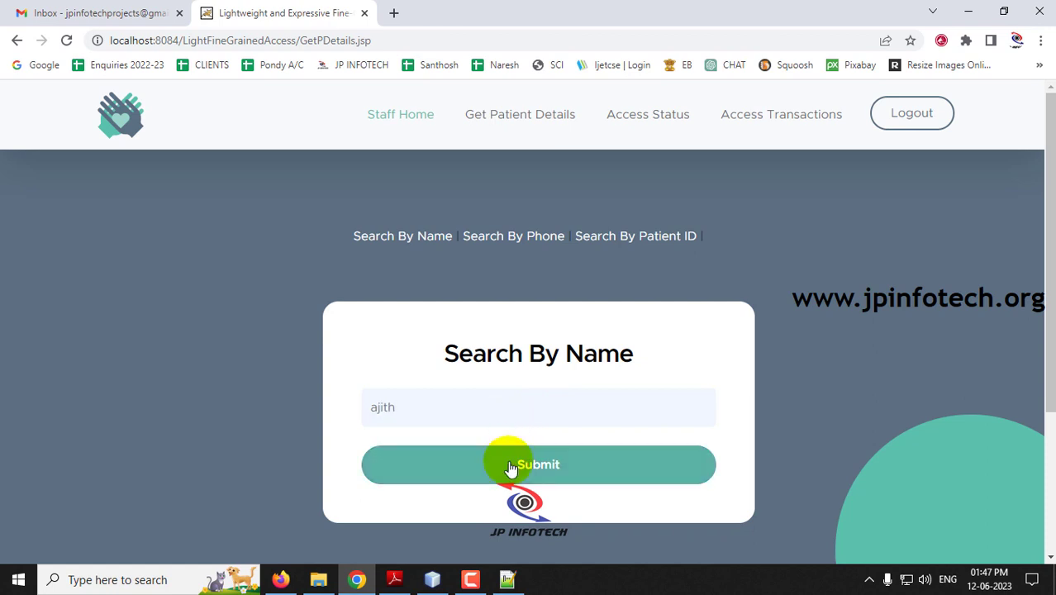
left_click(514, 468)
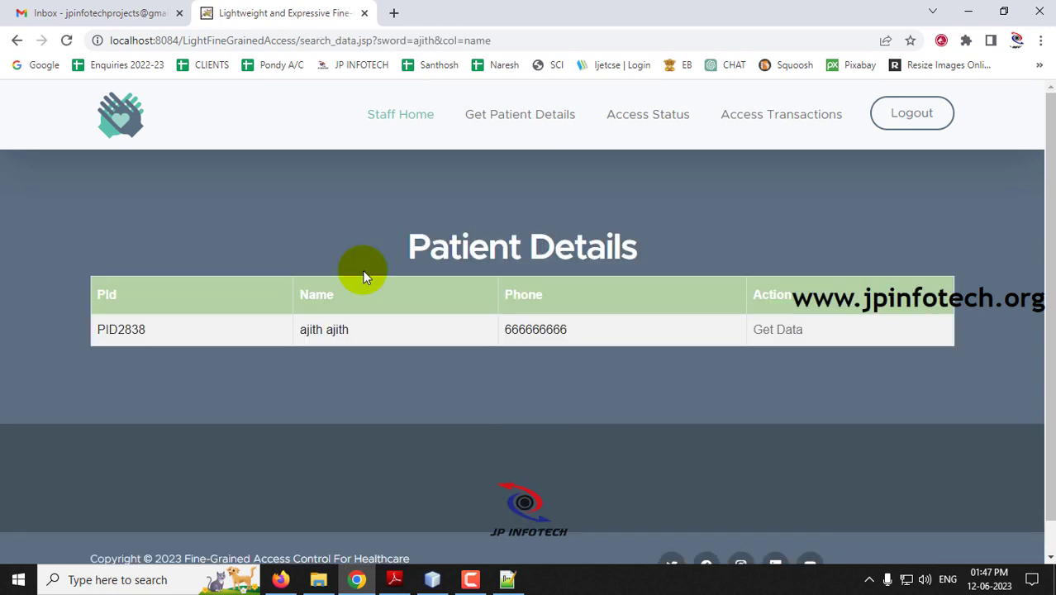
left_click(791, 335)
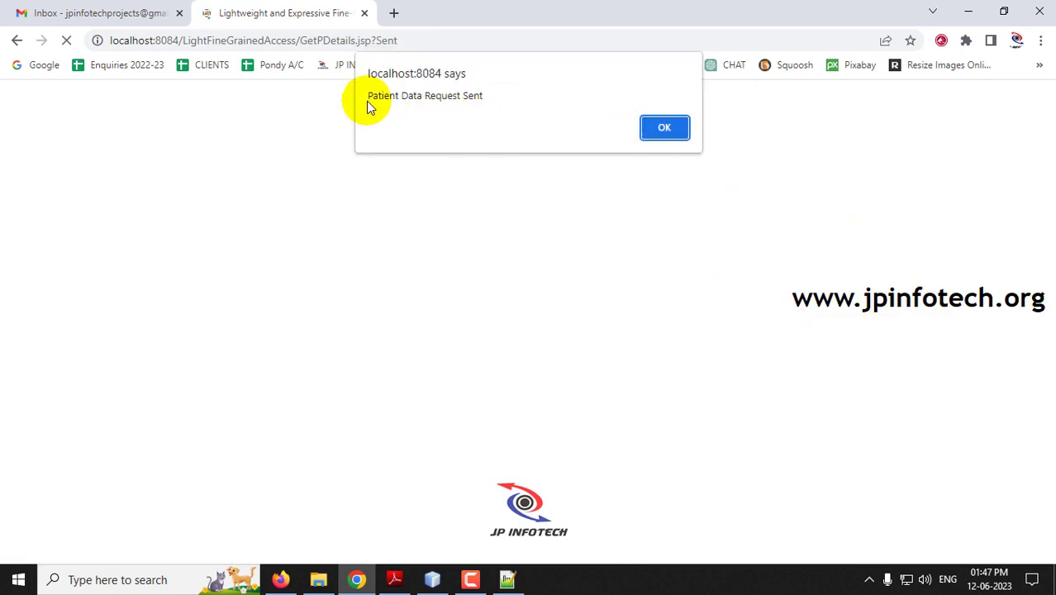
left_click(663, 130)
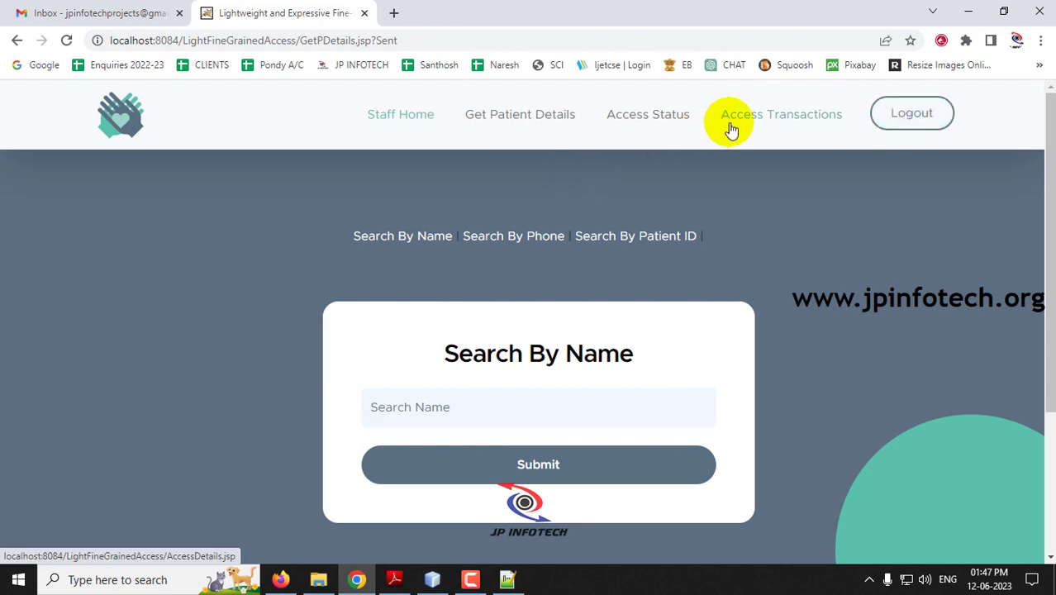
Step: Confirm the request shows 'waiting' with key 'Not Generated', then log out
left_click(768, 114)
double_click(517, 329)
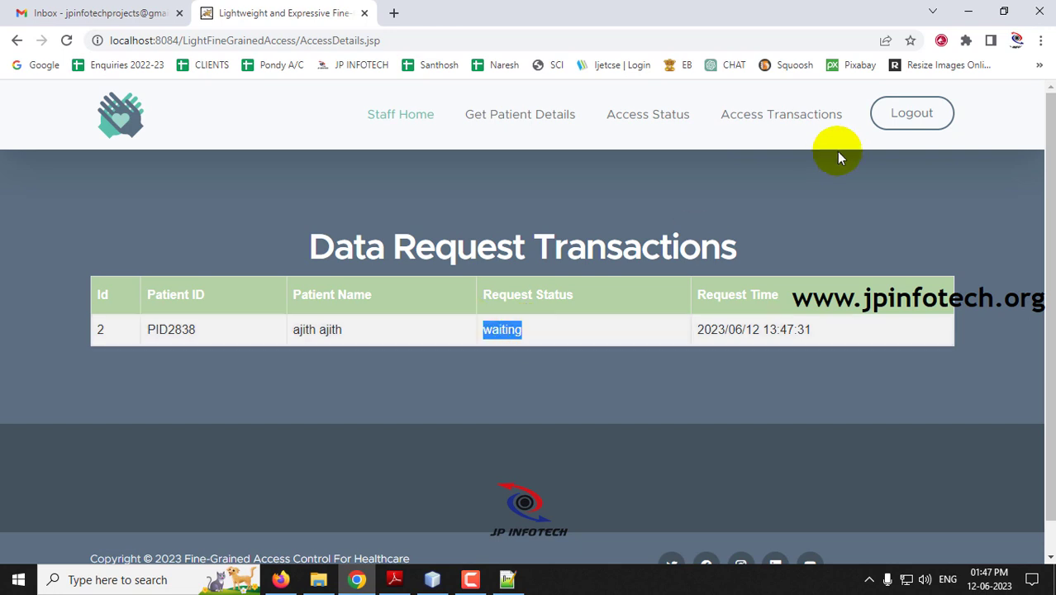
left_click(637, 131)
double_click(368, 335)
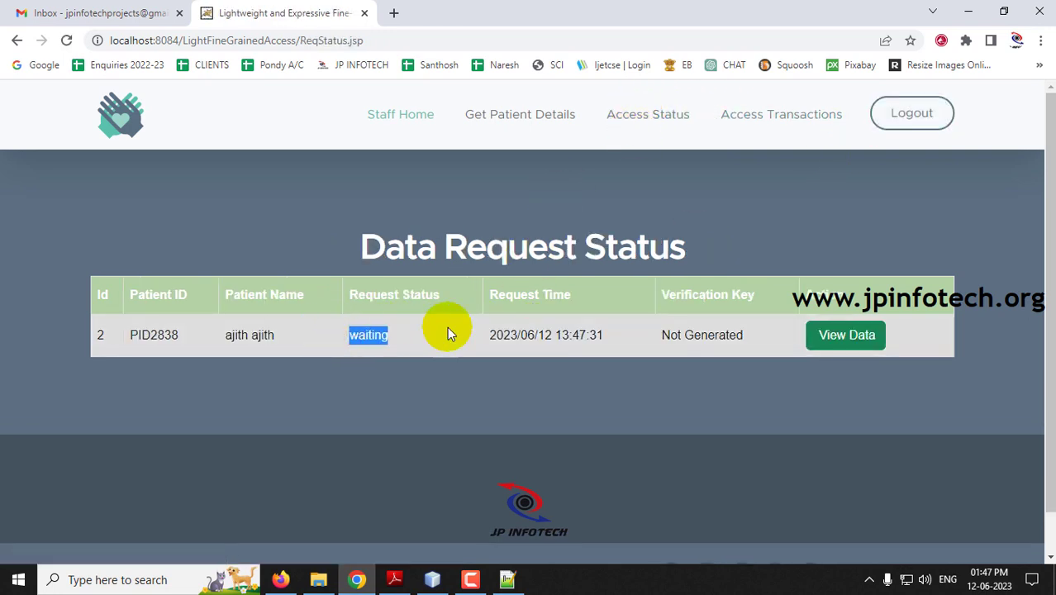
left_click_drag(673, 329, 742, 336)
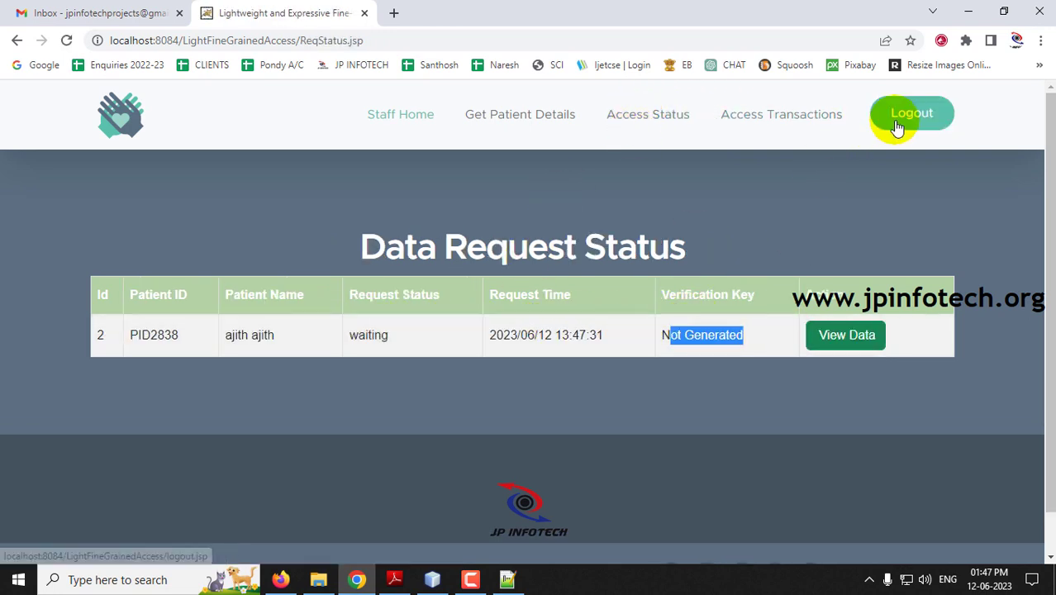
left_click(896, 119)
Step: Log in as the Edge Server, view the pending Access Requests, and bring up the KGC folder
left_click(881, 114)
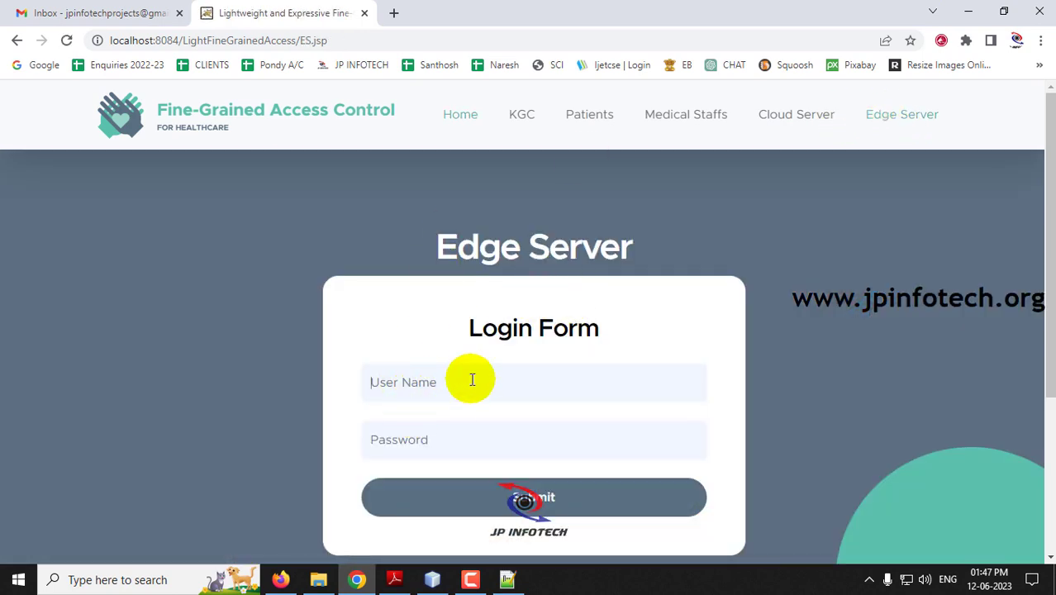
double_click(363, 380)
left_click(406, 438)
type("es")
left_click(448, 494)
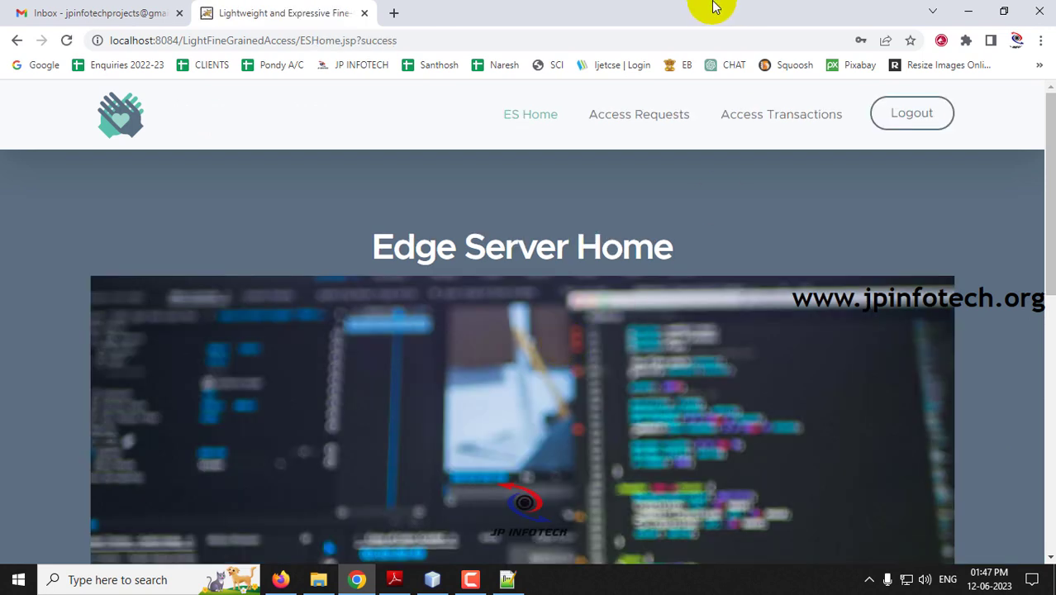
left_click(653, 113)
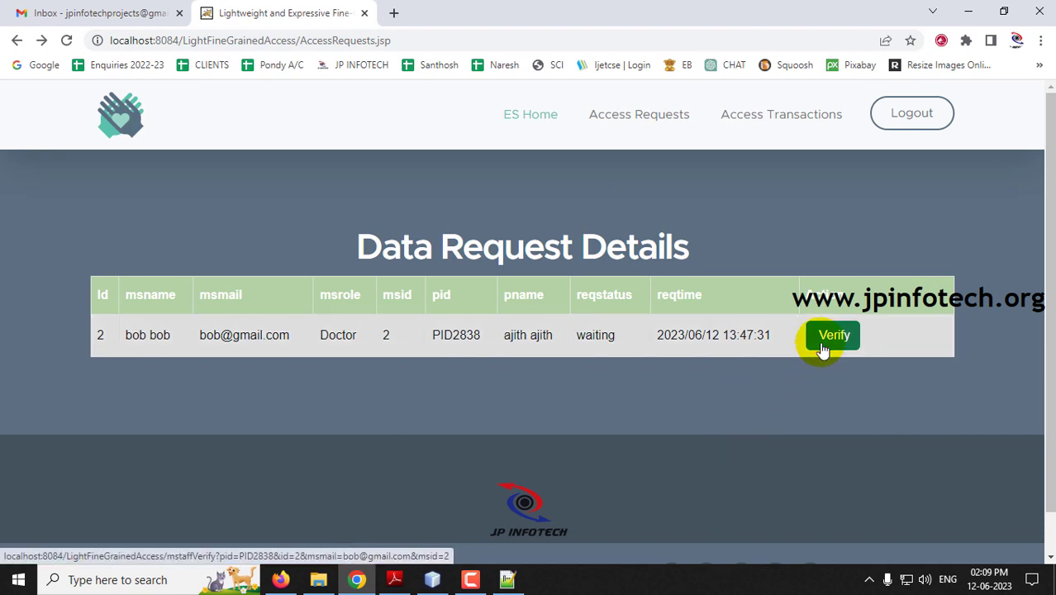
left_click(318, 579)
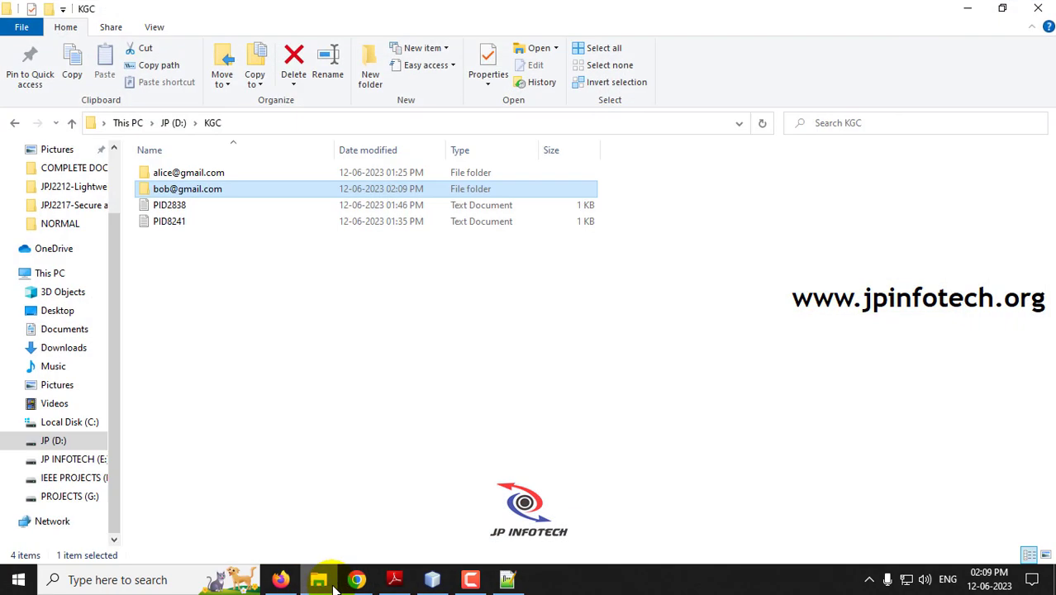
Step: Delete Secret.key from the doctor's key folder
double_click(215, 190)
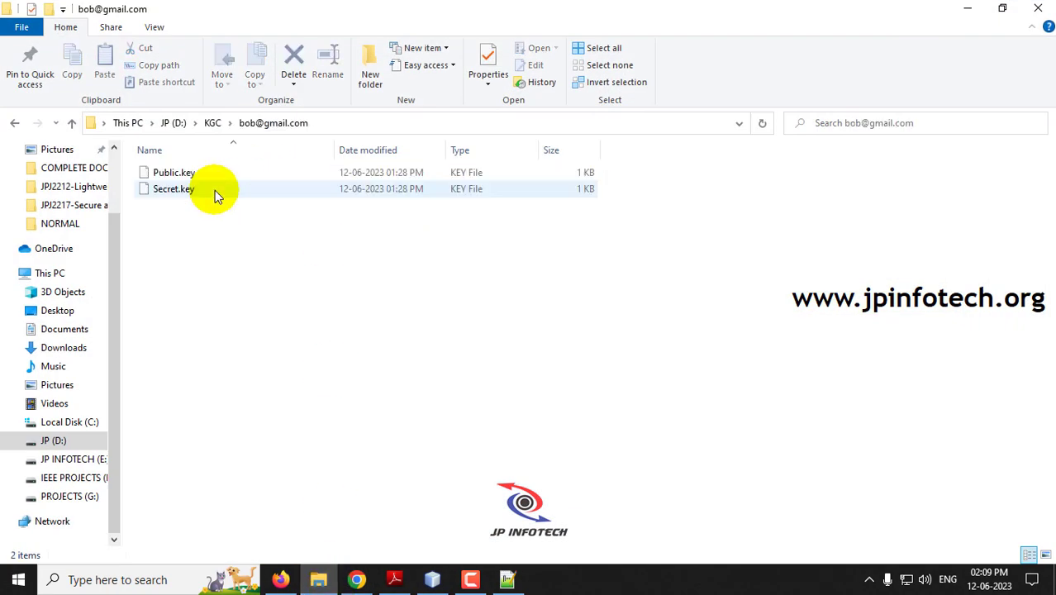
left_click(215, 190)
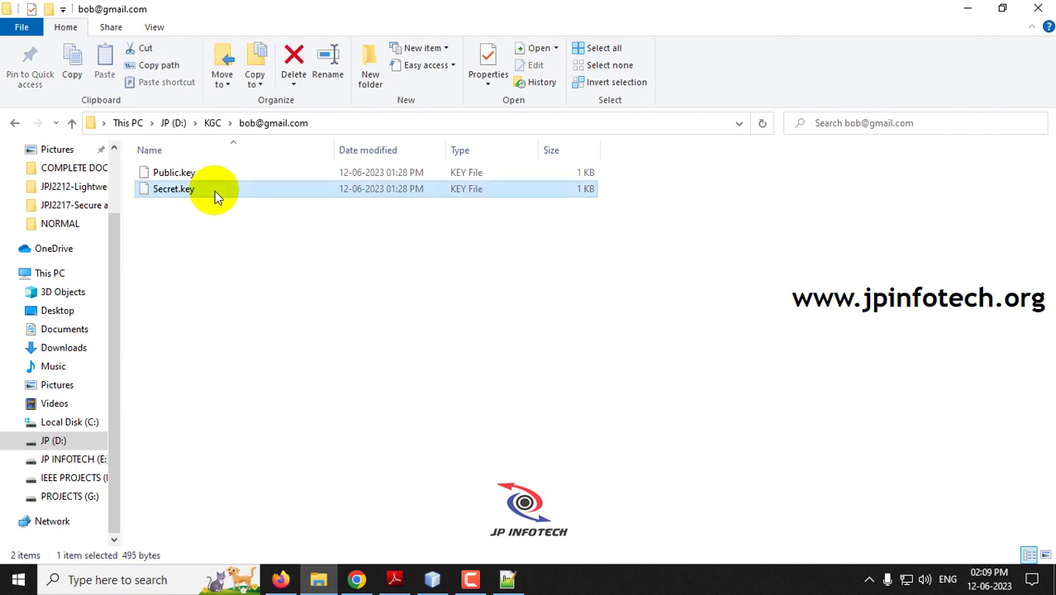
key("Delete")
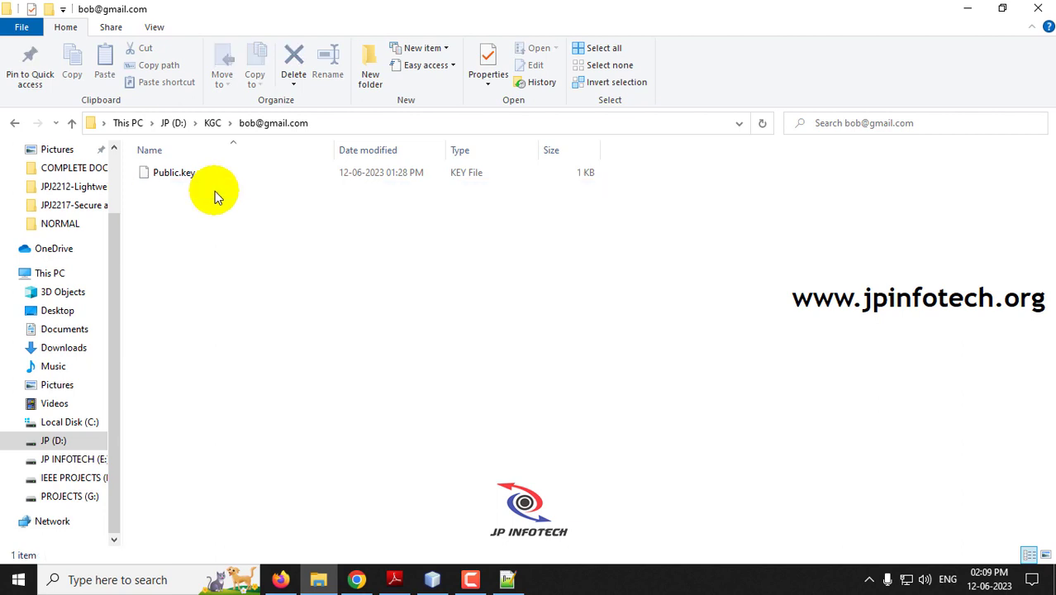
left_click(214, 124)
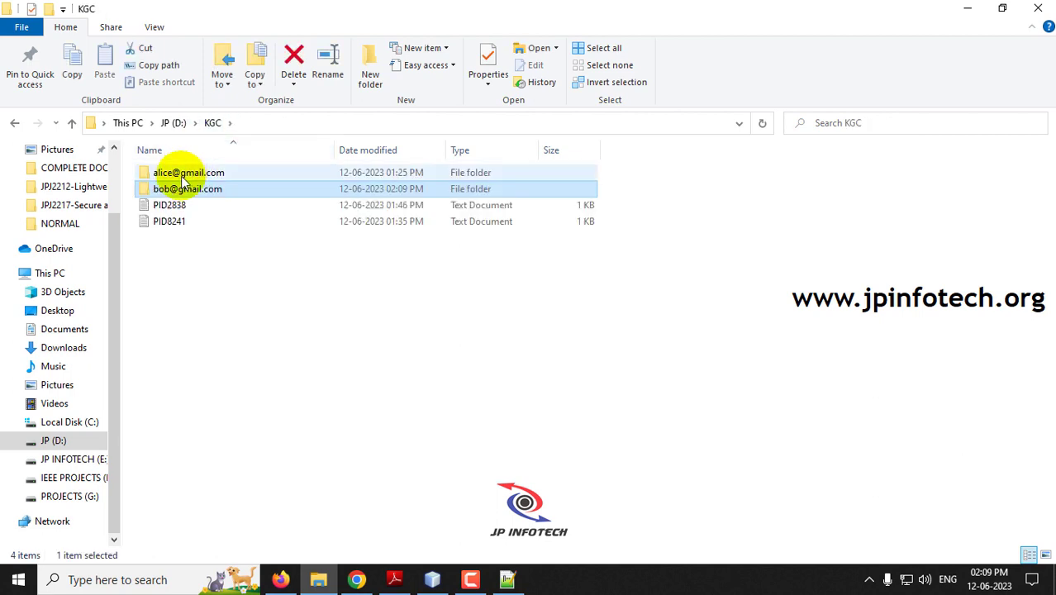
Step: Copy the other user's Secret.key into the doctor's folder and return to the browser
double_click(184, 177)
left_click(164, 191)
right_click(163, 191)
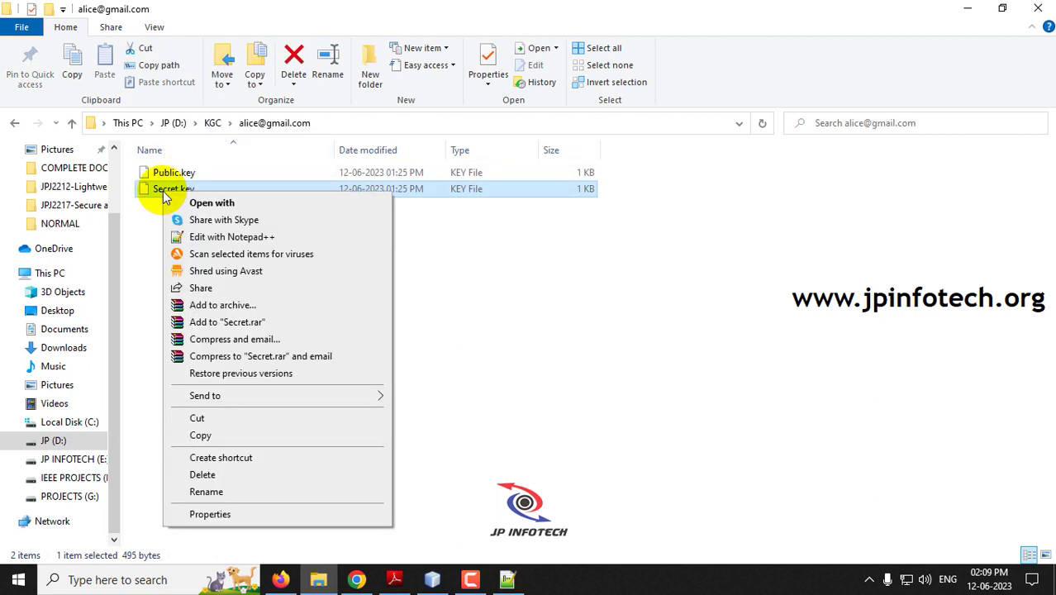
left_click(209, 437)
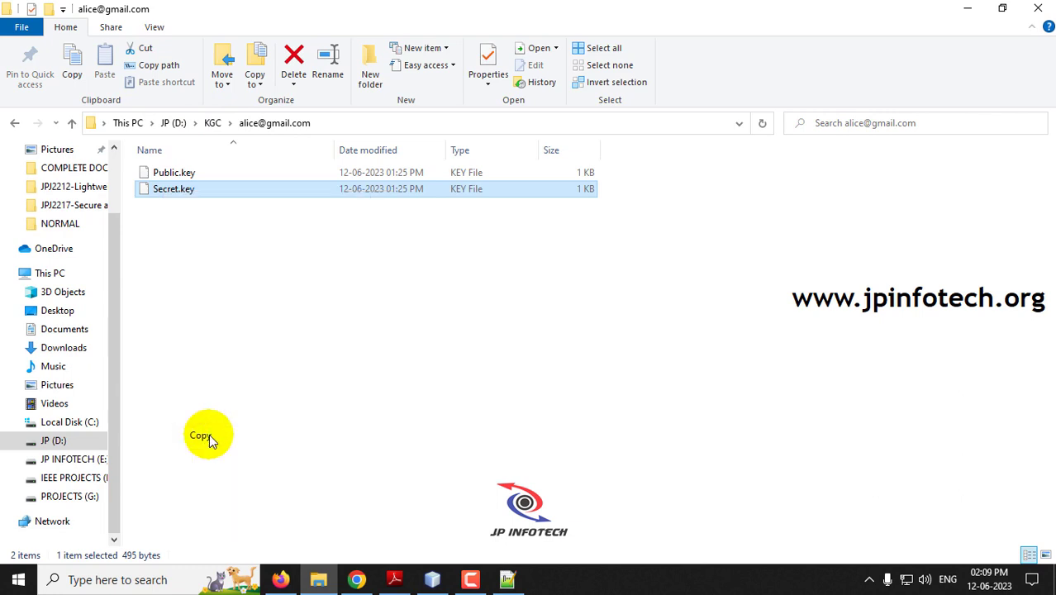
left_click(212, 122)
left_click(173, 193)
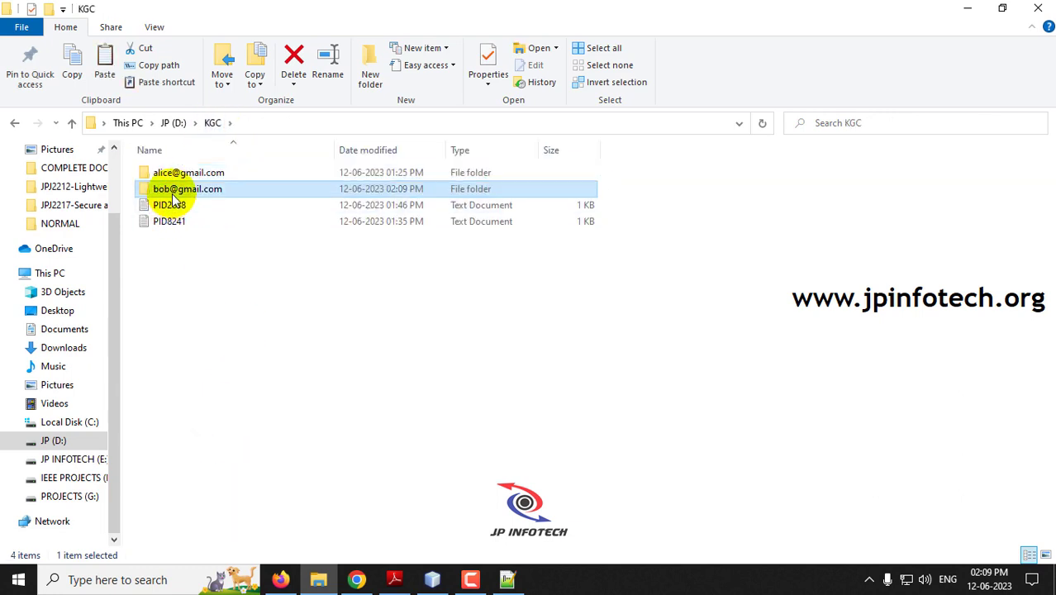
double_click(173, 197)
right_click(205, 253)
left_click(230, 357)
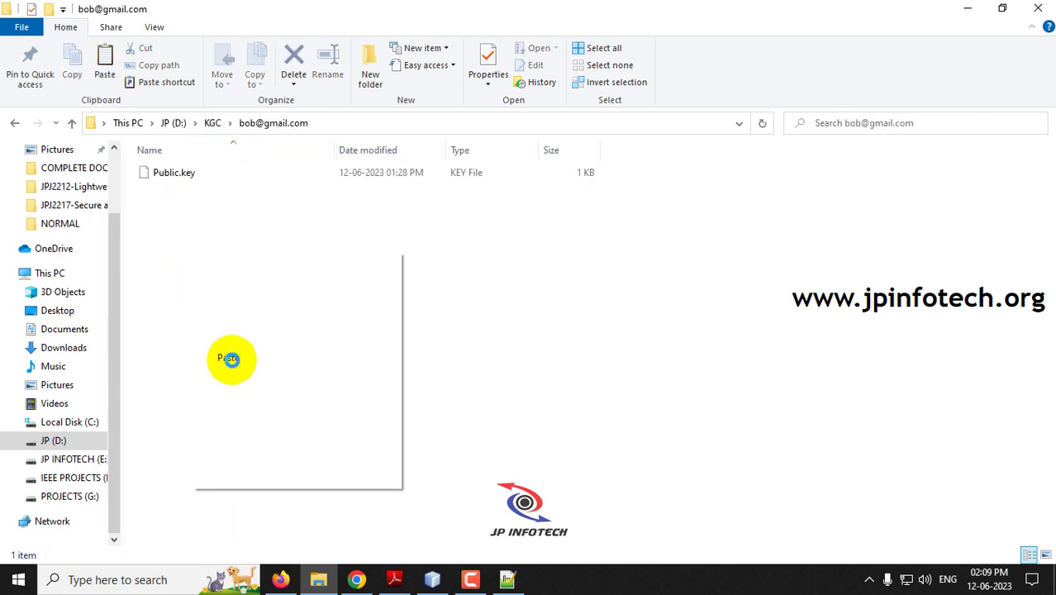
left_click(483, 376)
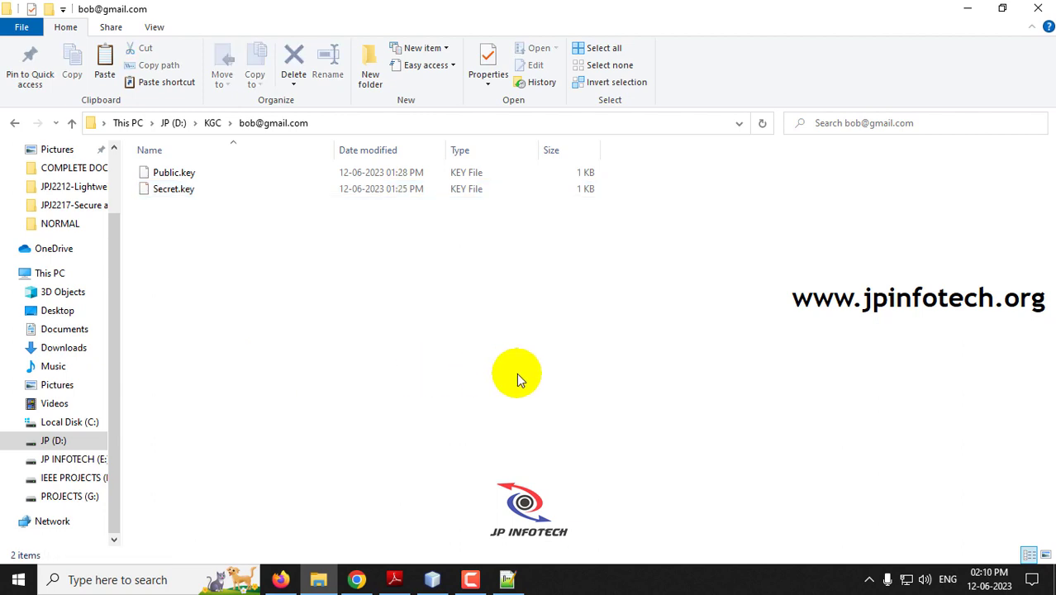
left_click(361, 579)
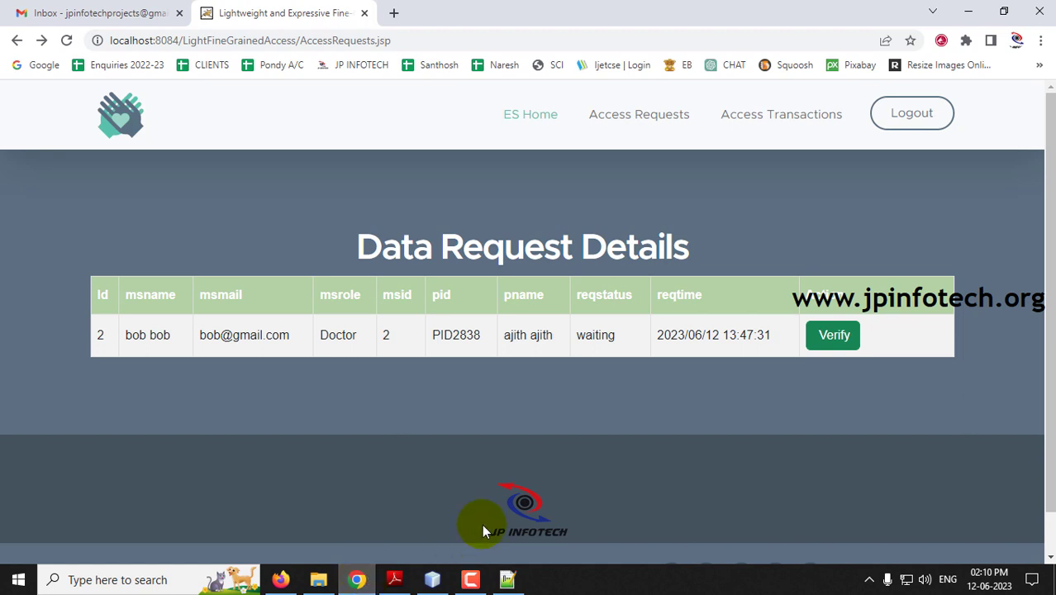
Step: Verify the doctor's request, confirm Access Transactions show it as Failed, and log out
left_click(834, 334)
left_click_drag(423, 39, 396, 40)
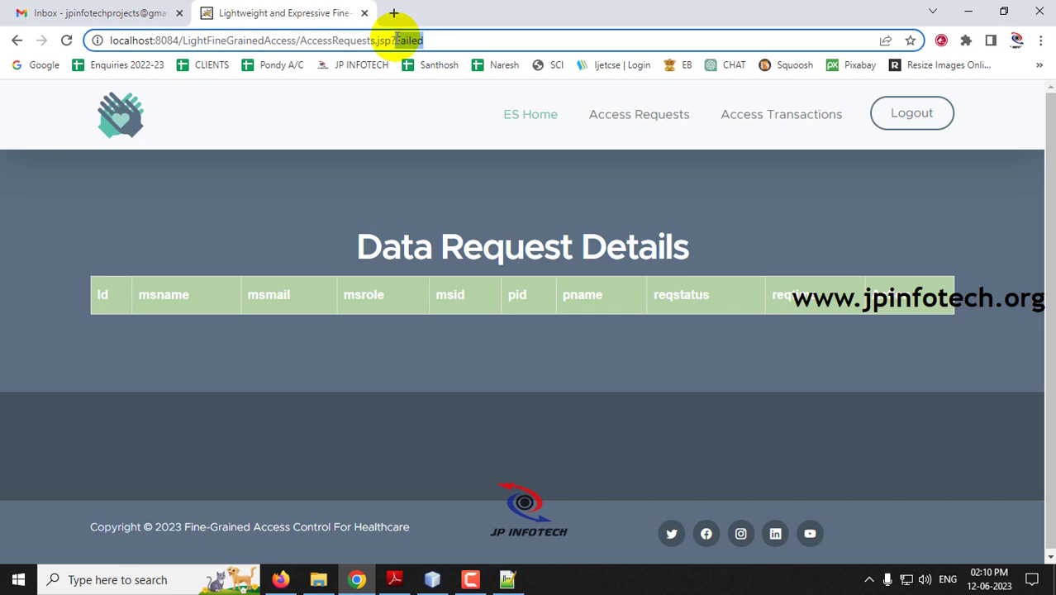
left_click(780, 135)
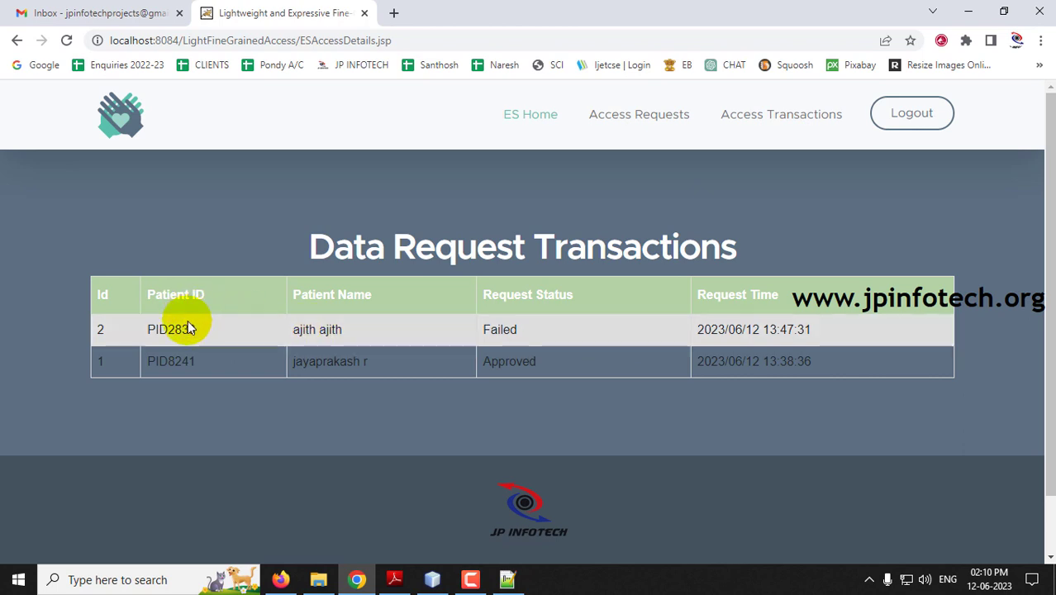
double_click(489, 328)
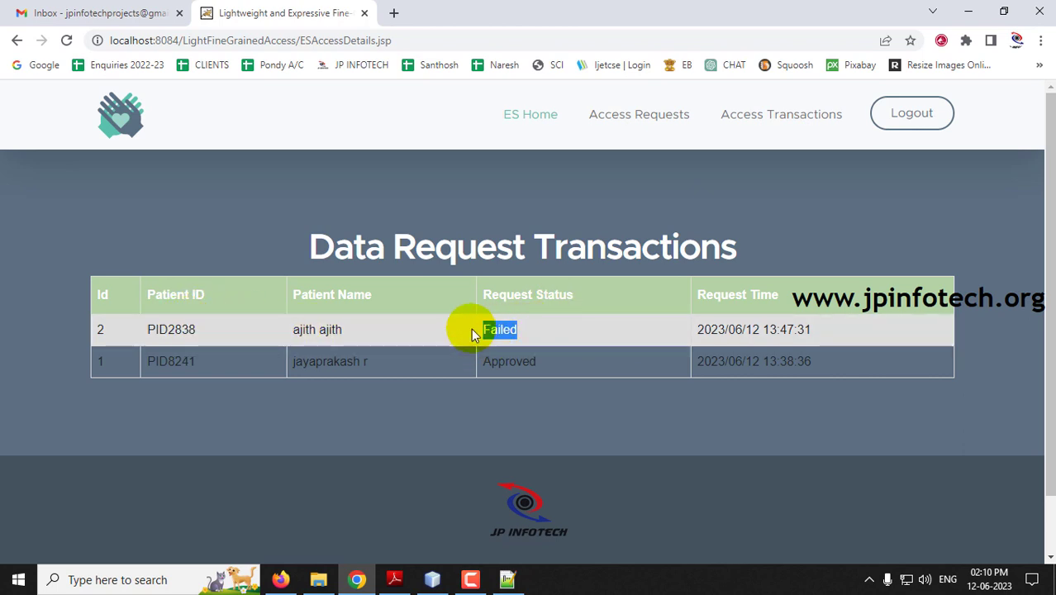
left_click(911, 111)
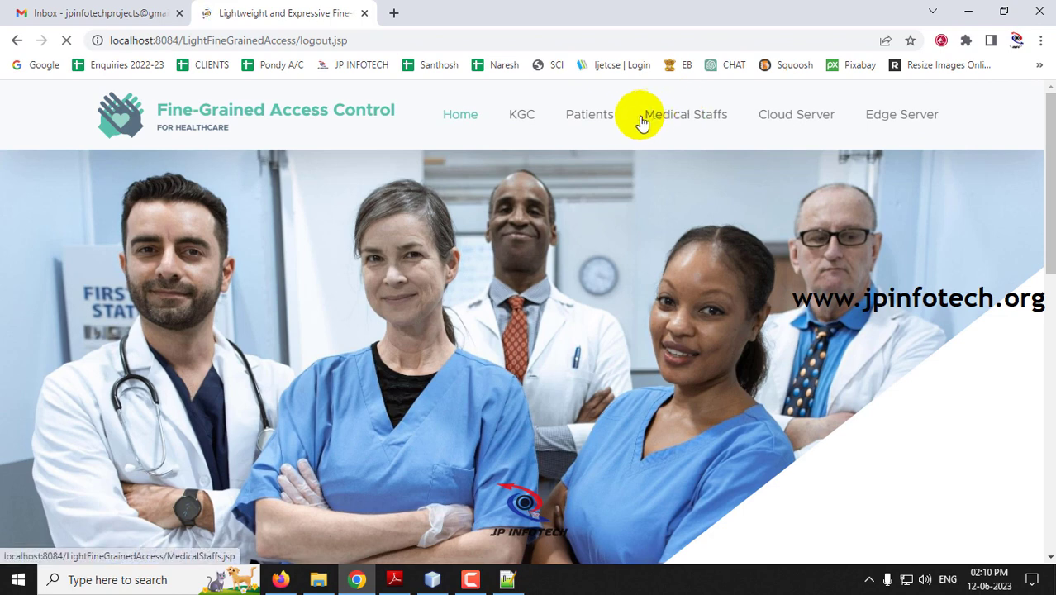
Step: Sign in to the Medical Staffs login with the doctor's username and password
left_click(661, 114)
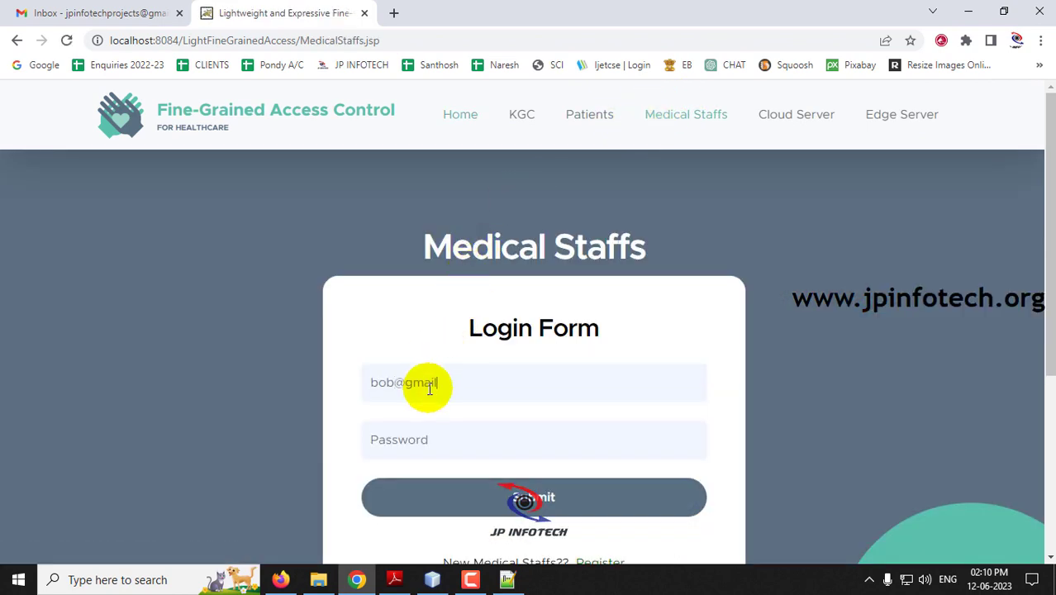
type("m")
key("Tab")
type("1")
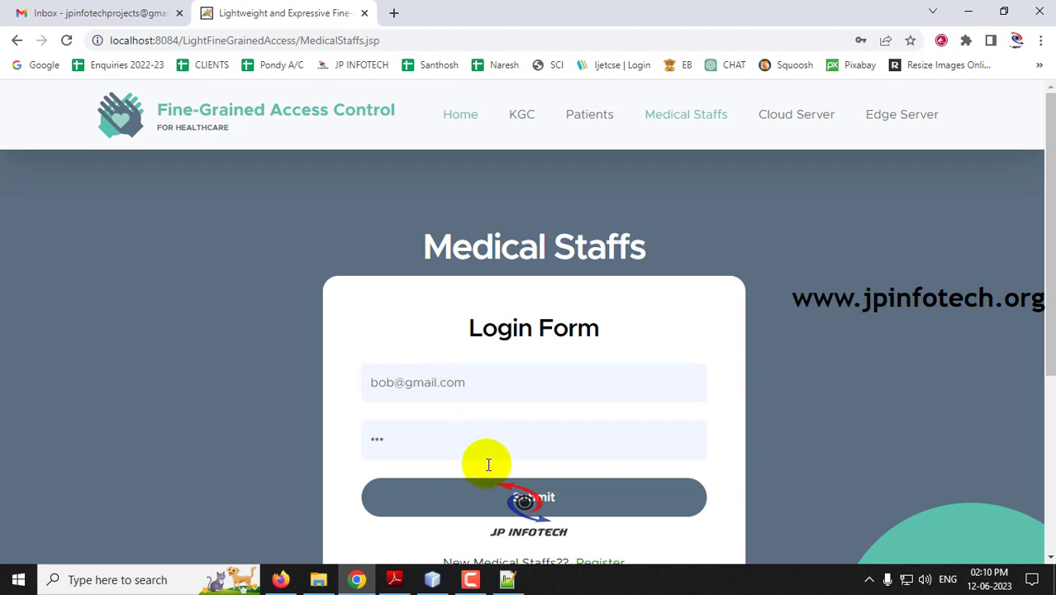
left_click(485, 496)
left_click(657, 133)
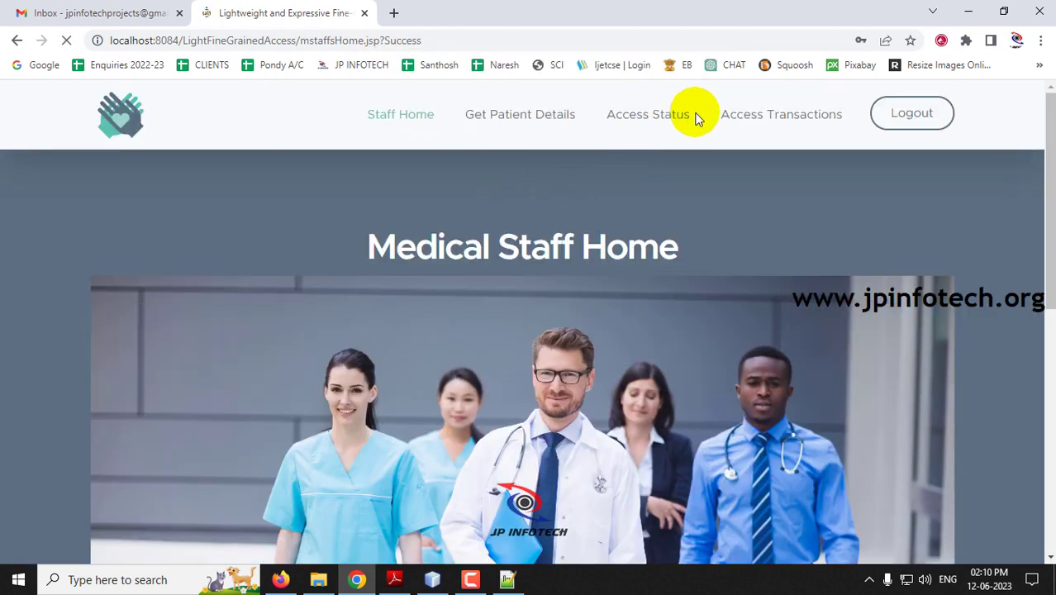
Step: Check the doctor's Access Status and confirm that viewing the patient's data is rejected
left_click(688, 120)
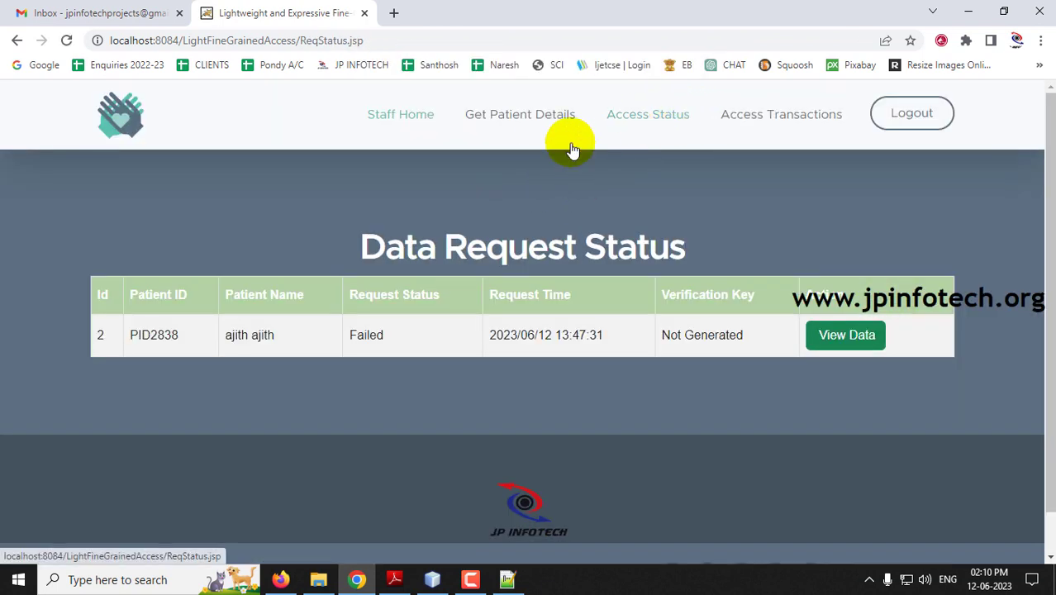
left_click_drag(349, 298, 344, 341)
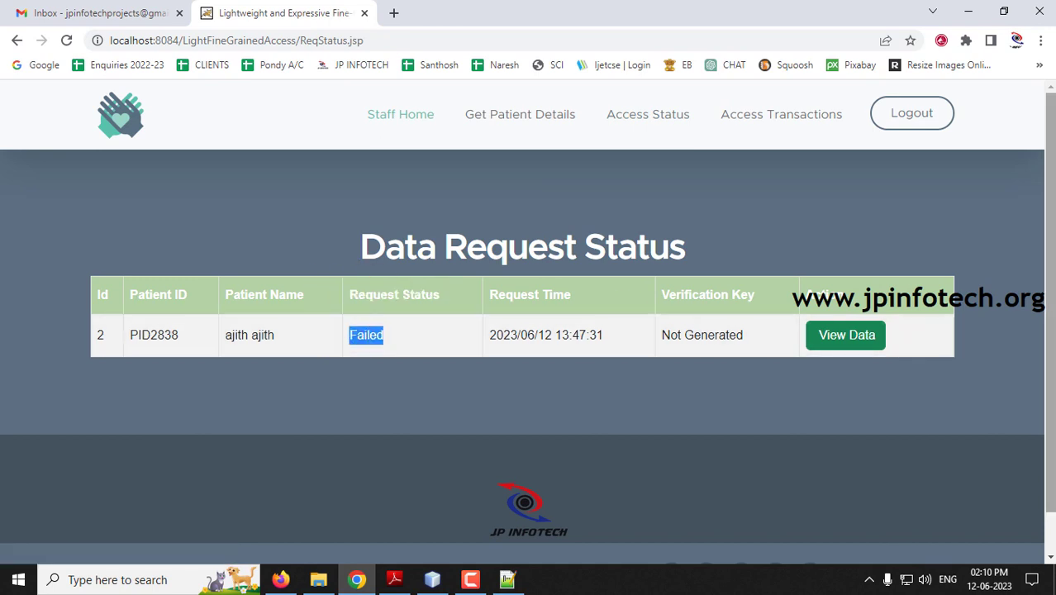
left_click(878, 336)
left_click(666, 132)
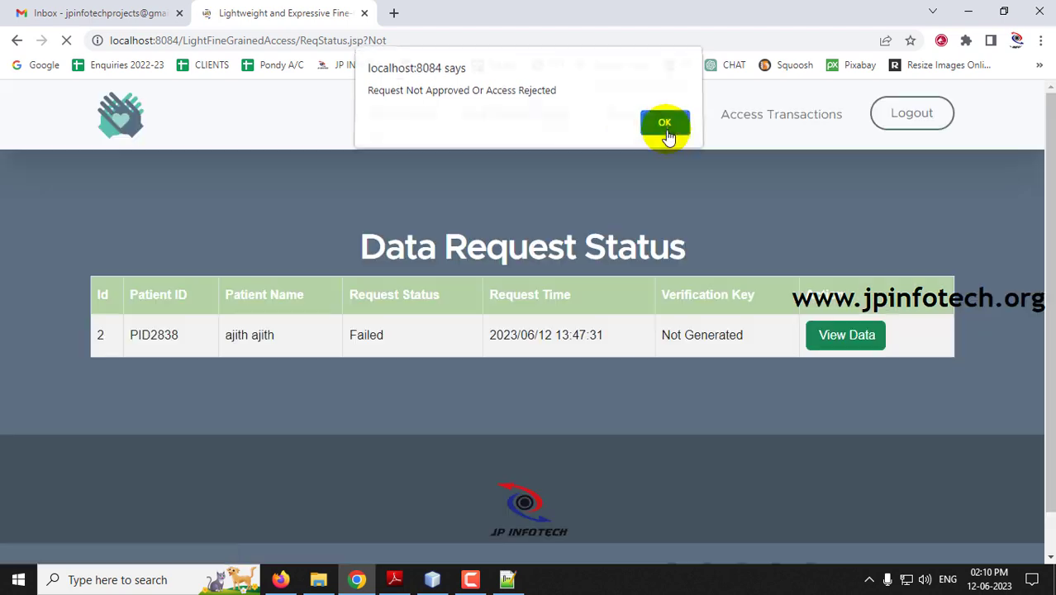
Step: Confirm the Failed entry in Access Transactions, then log out of the doctor's account
left_click(781, 112)
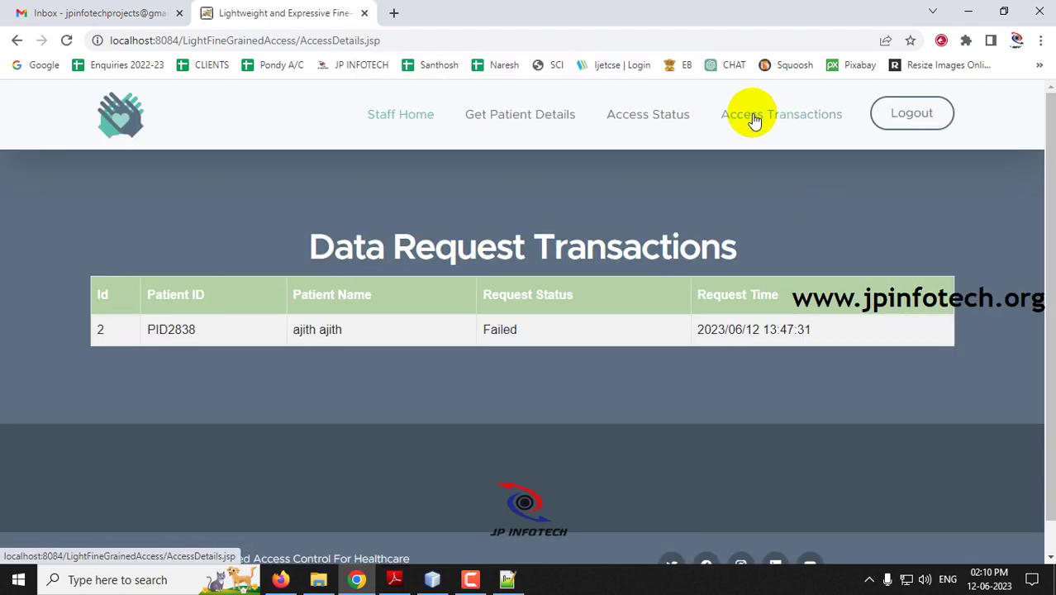
left_click_drag(515, 335, 483, 329)
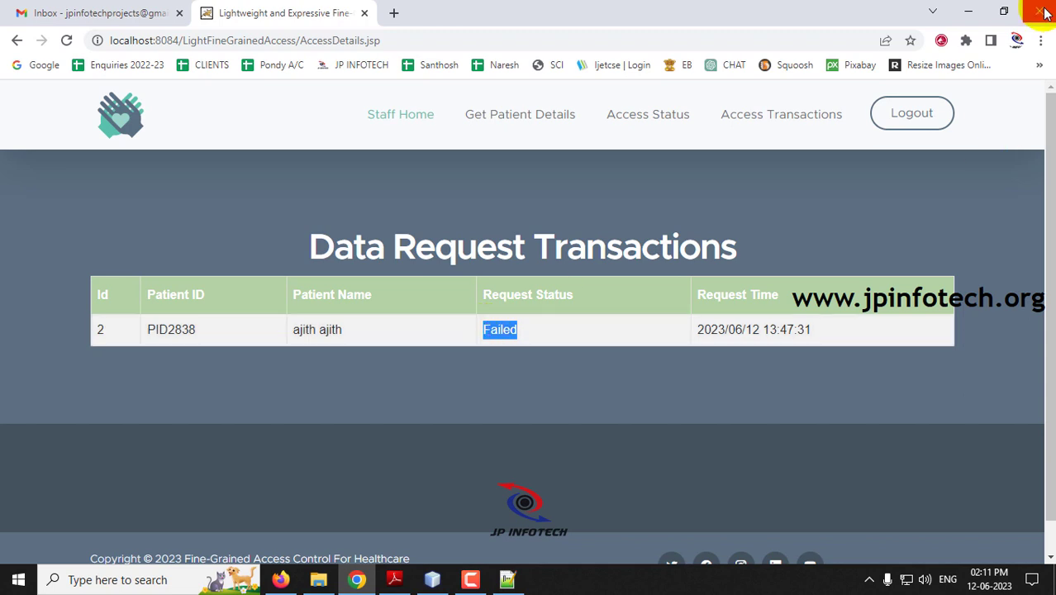
left_click(909, 118)
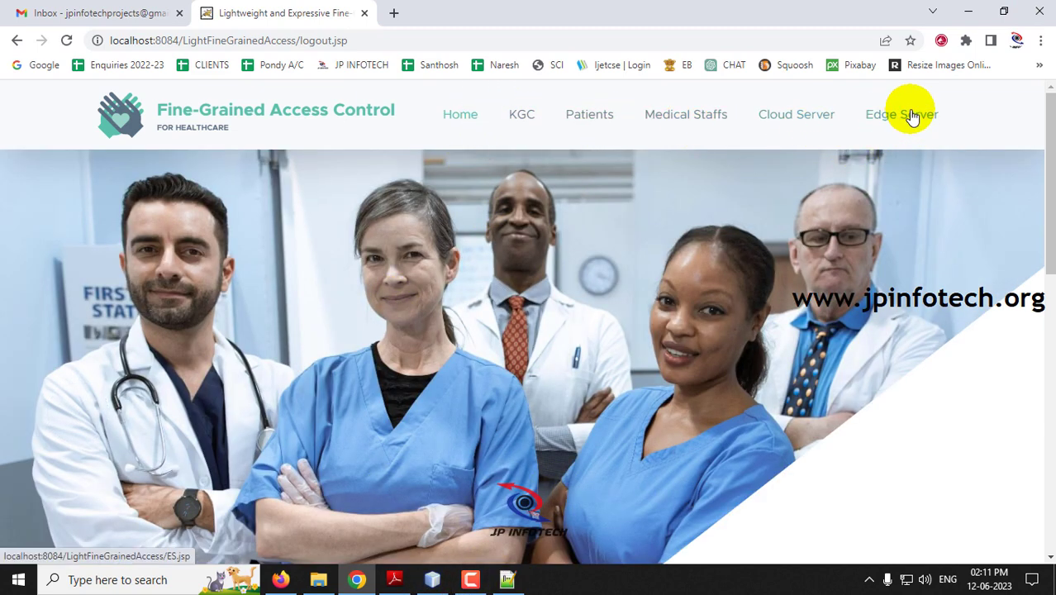
Step: Show page 1 of the base paper in Adobe Reader and highlight its title, 'Lightweight and Expressive Fine-Grained Access Control for Healthcare Internet-of-Things'
key("alt+Tab")
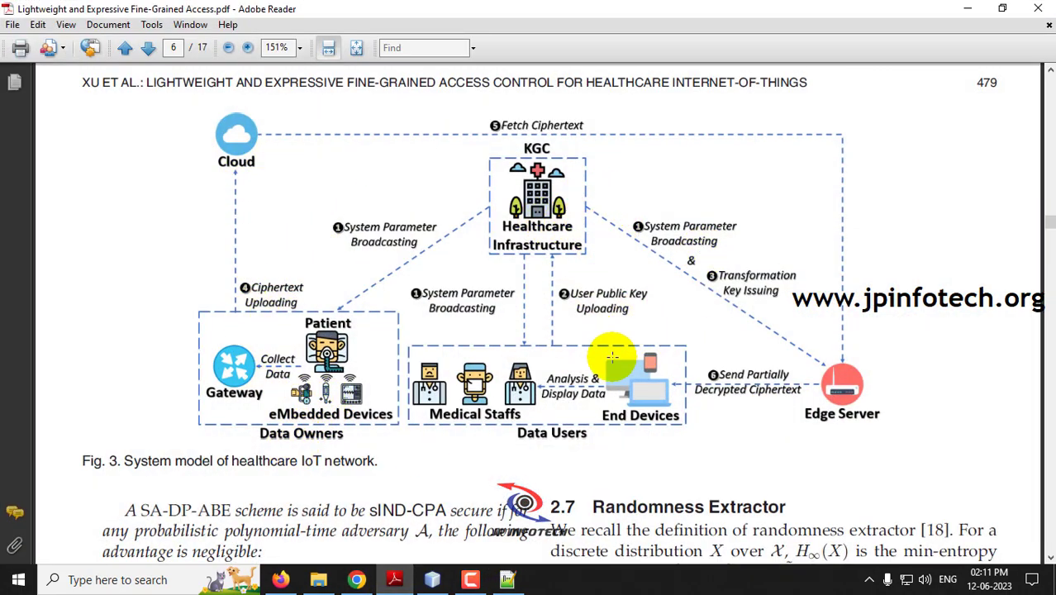
left_click_drag(1048, 220, 1046, 75)
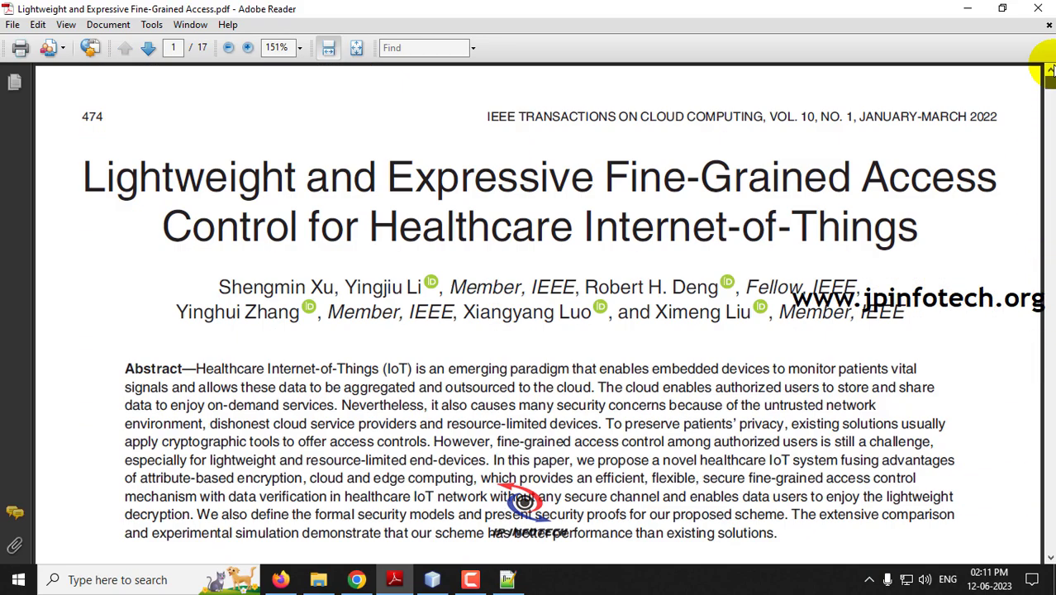
mouse_move(83, 177)
left_mouse_down()
mouse_move(531, 165)
mouse_move(727, 175)
mouse_move(438, 177)
mouse_move(285, 213)
mouse_move(869, 228)
mouse_move(851, 230)
left_mouse_up()
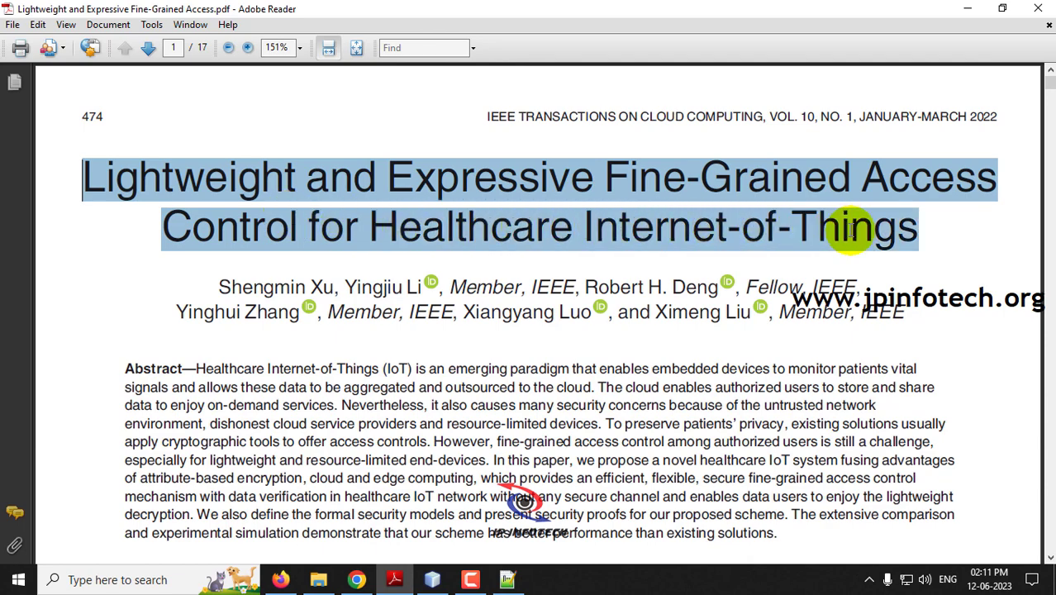